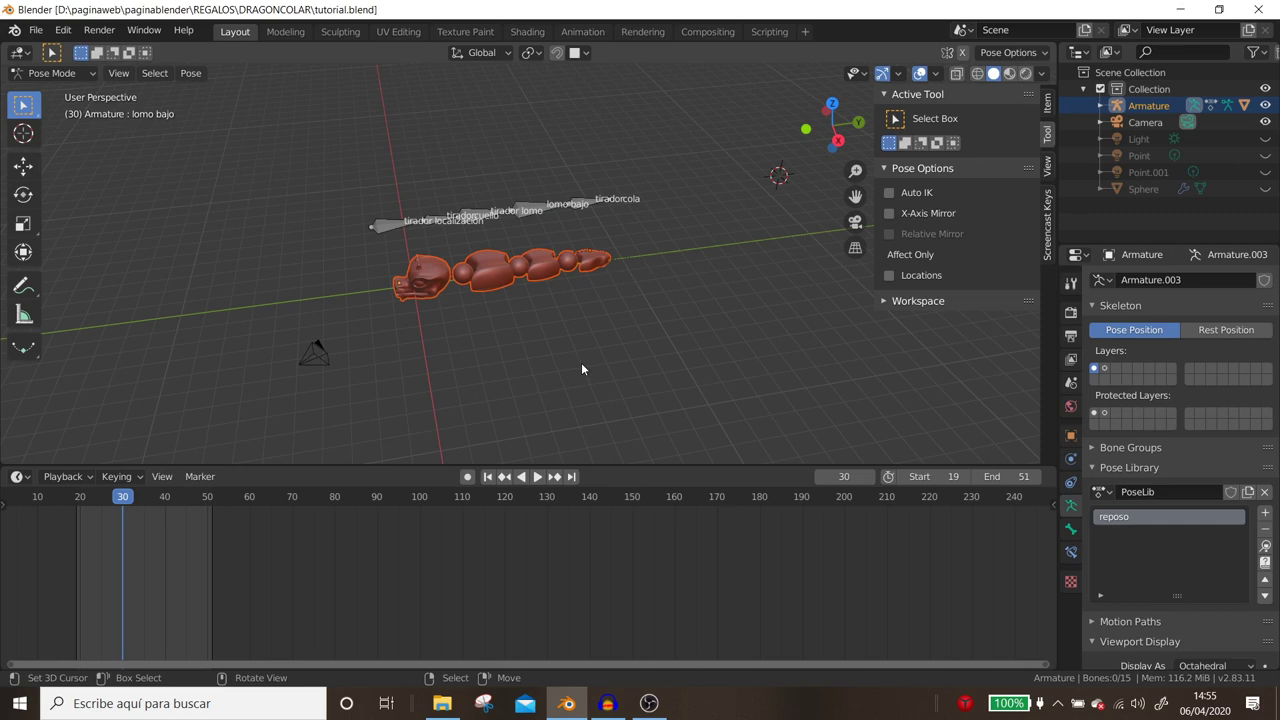
Preview the rig's other bone layer, then return to the tirador control layer.
{"action": "scroll", "coordinate": [544, 300], "scroll_direction": "up", "scroll_amount": 3}
{"action": "middle_click_drag", "start_coordinate": [543, 300], "coordinate": [547, 234]}
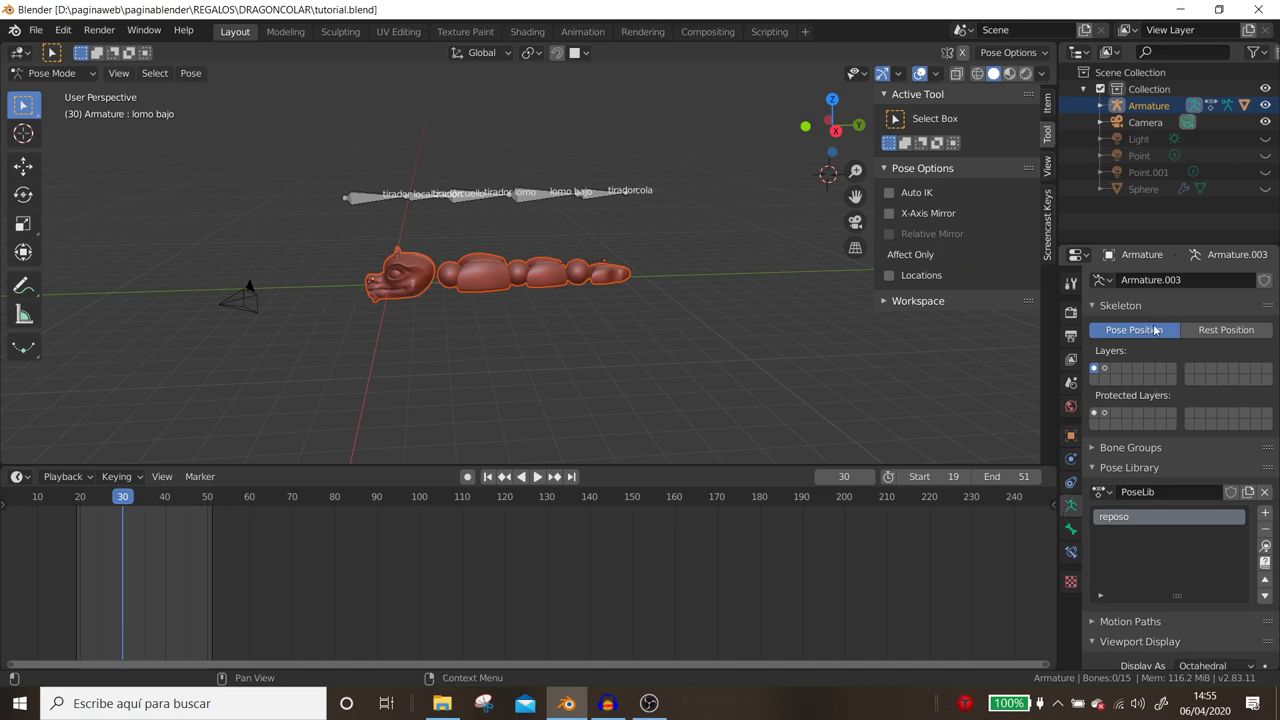
{"action": "left_click", "coordinate": [1103, 371]}
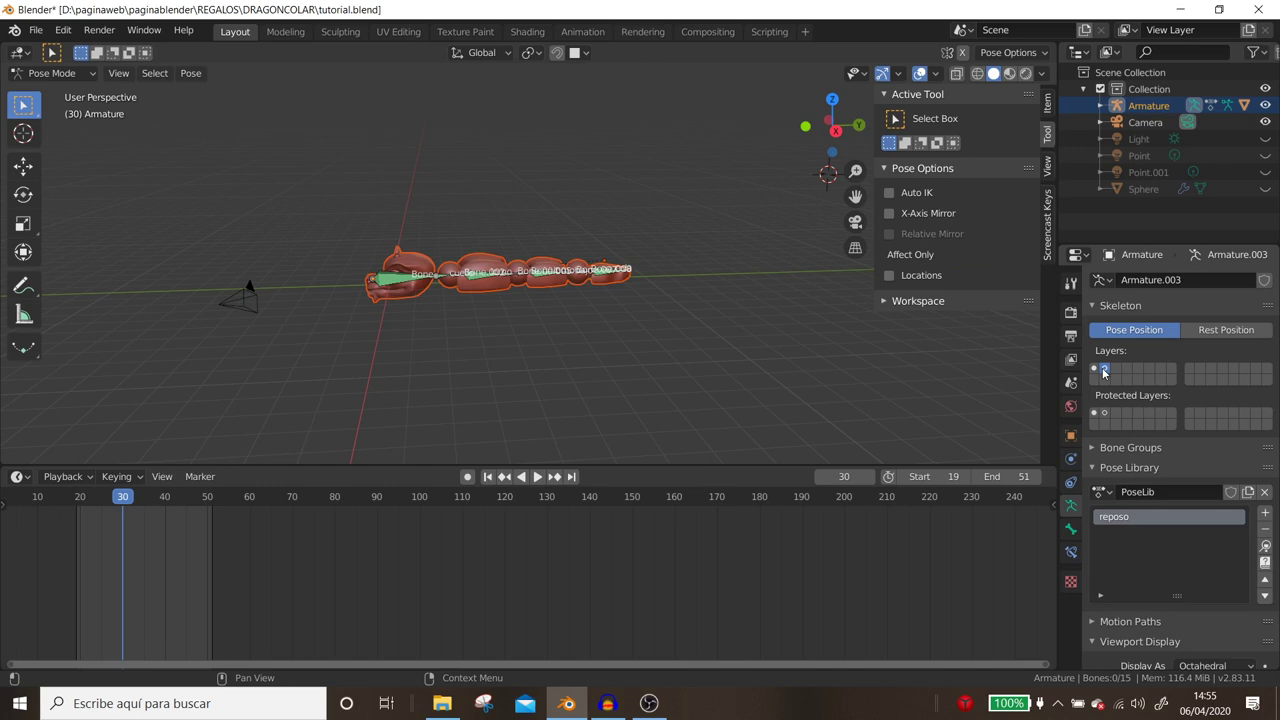
{"action": "left_click", "coordinate": [1095, 370]}
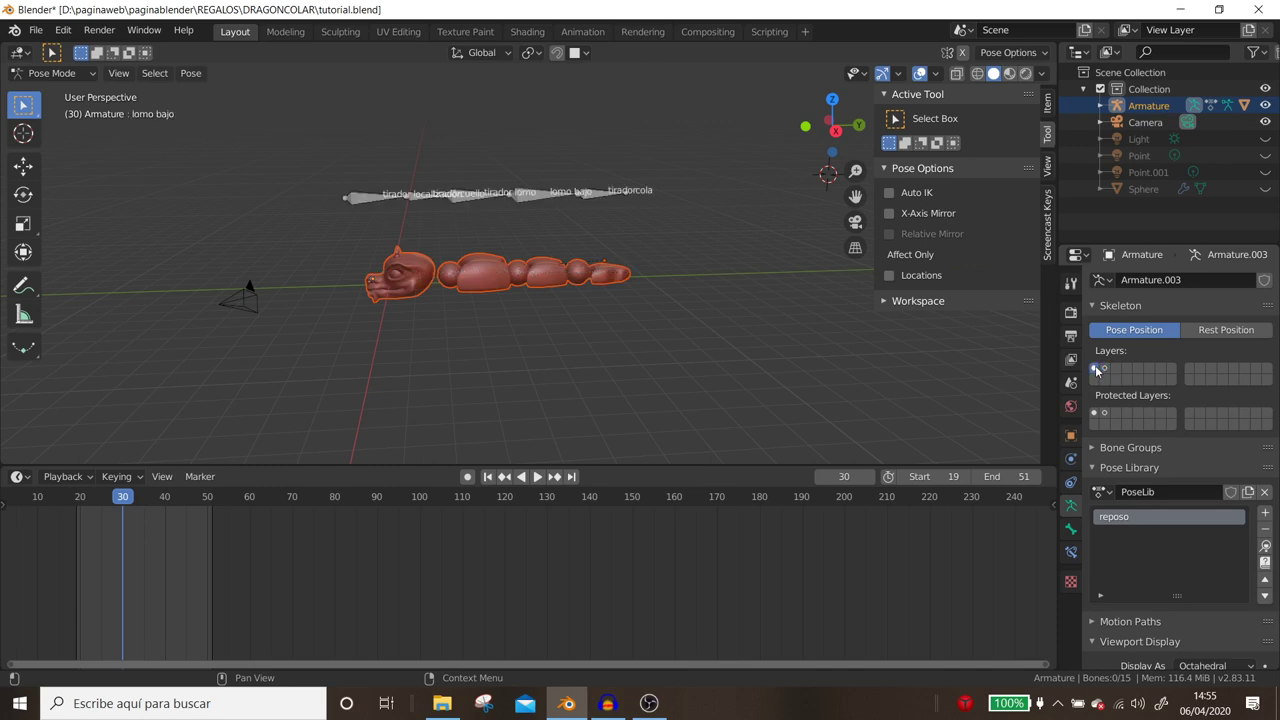
{"action": "left_click", "coordinate": [1103, 371]}
{"action": "left_click", "coordinate": [1095, 370]}
Show deform bones alongside controls, then keep only the tirador controls, viewed from top.
{"action": "middle_click_drag", "start_coordinate": [550, 270], "coordinate": [660, 326]}
{"action": "left_click", "coordinate": [1104, 370]}
{"action": "middle_click_drag", "start_coordinate": [686, 318], "coordinate": [710, 344]}
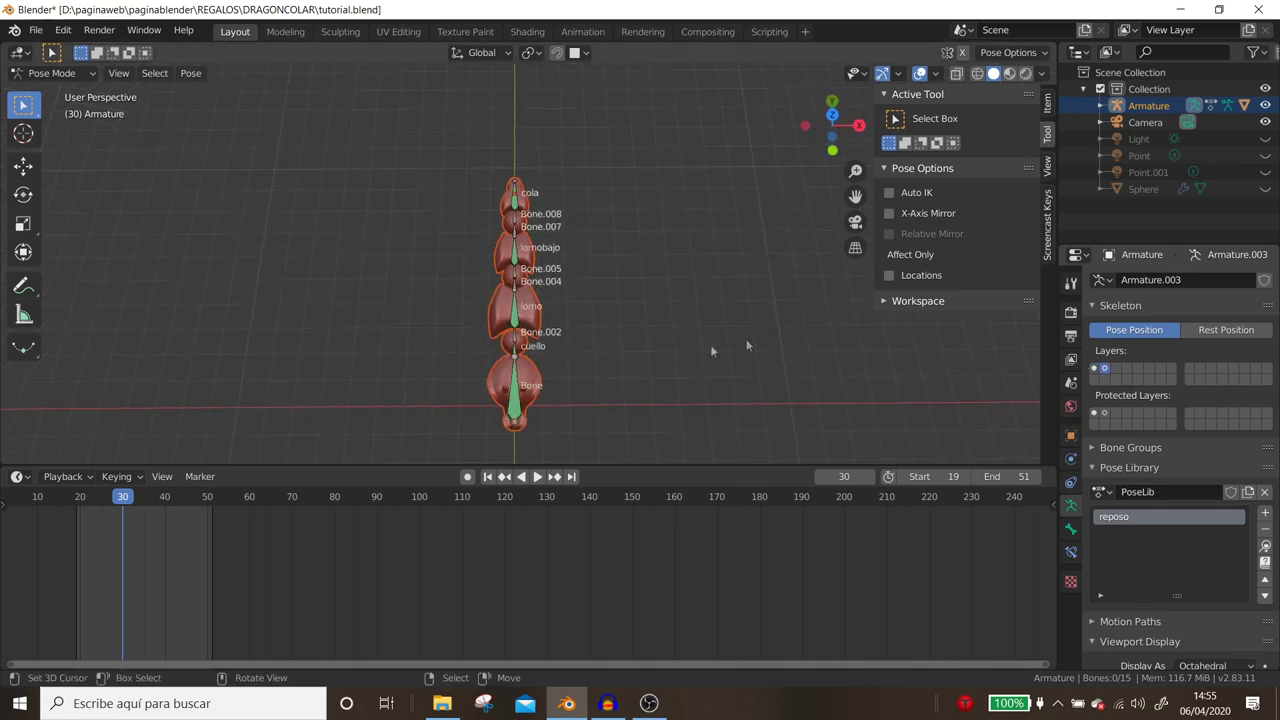
{"action": "left_click", "coordinate": [1094, 368], "text": "shift"}
{"action": "mouse_move", "coordinate": [777, 317]}
{"action": "middle_mouse_down"}
{"action": "mouse_move", "coordinate": [655, 316]}
{"action": "mouse_move", "coordinate": [704, 311]}
{"action": "middle_mouse_up"}
{"action": "left_click", "coordinate": [1094, 368]}
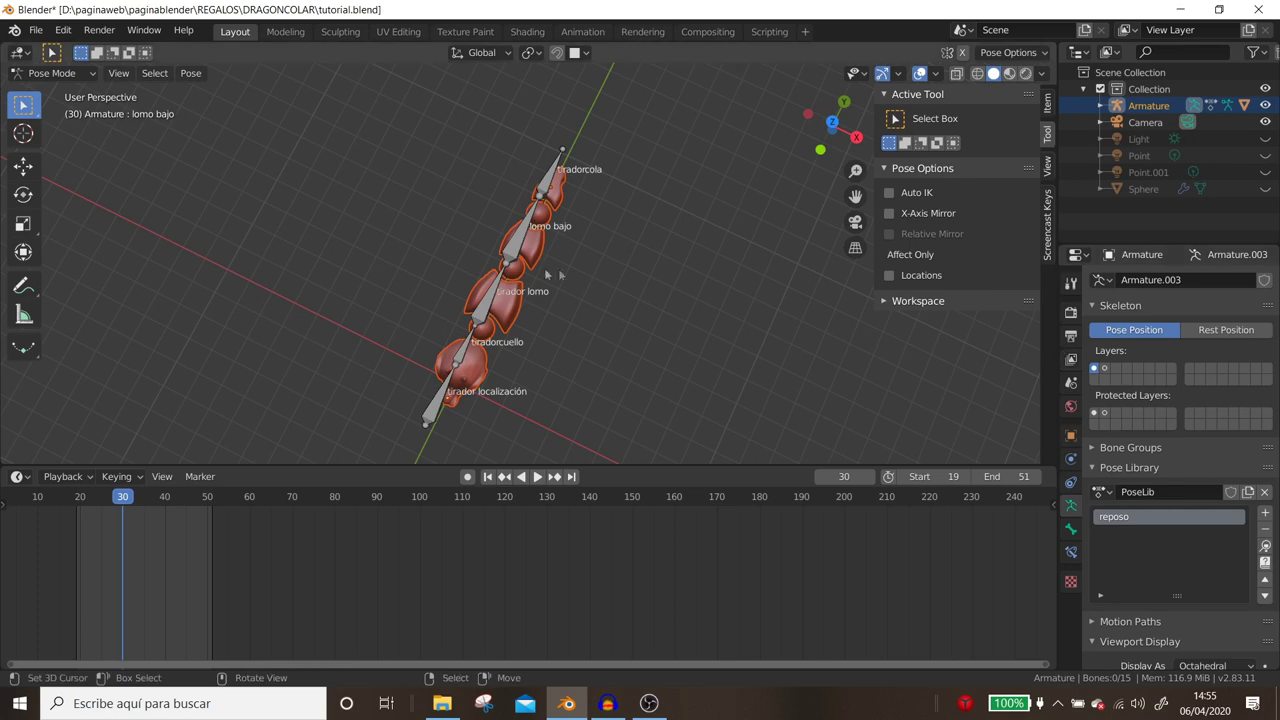
{"action": "middle_click_drag", "start_coordinate": [546, 274], "coordinate": [505, 210]}
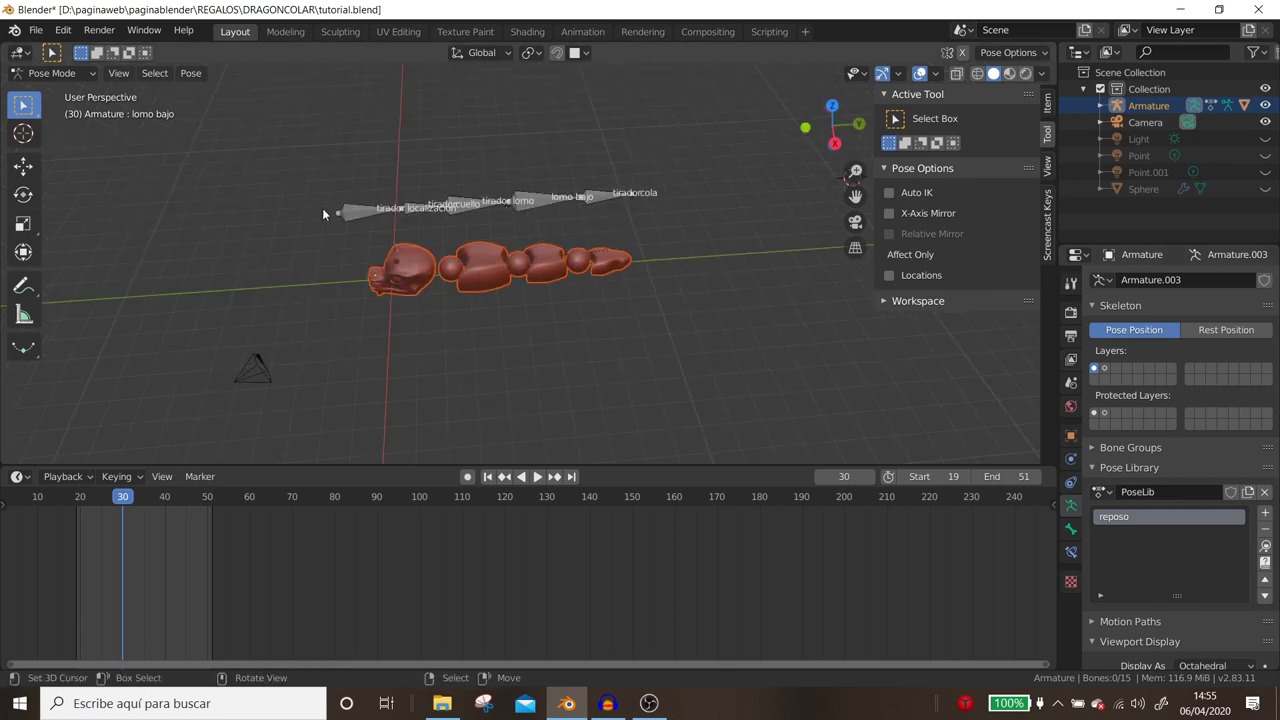
{"action": "mouse_move", "coordinate": [323, 213]}
{"action": "middle_mouse_down"}
{"action": "mouse_move", "coordinate": [418, 318]}
{"action": "mouse_move", "coordinate": [464, 260]}
{"action": "middle_mouse_up"}
{"action": "key", "text": "KP_7"}
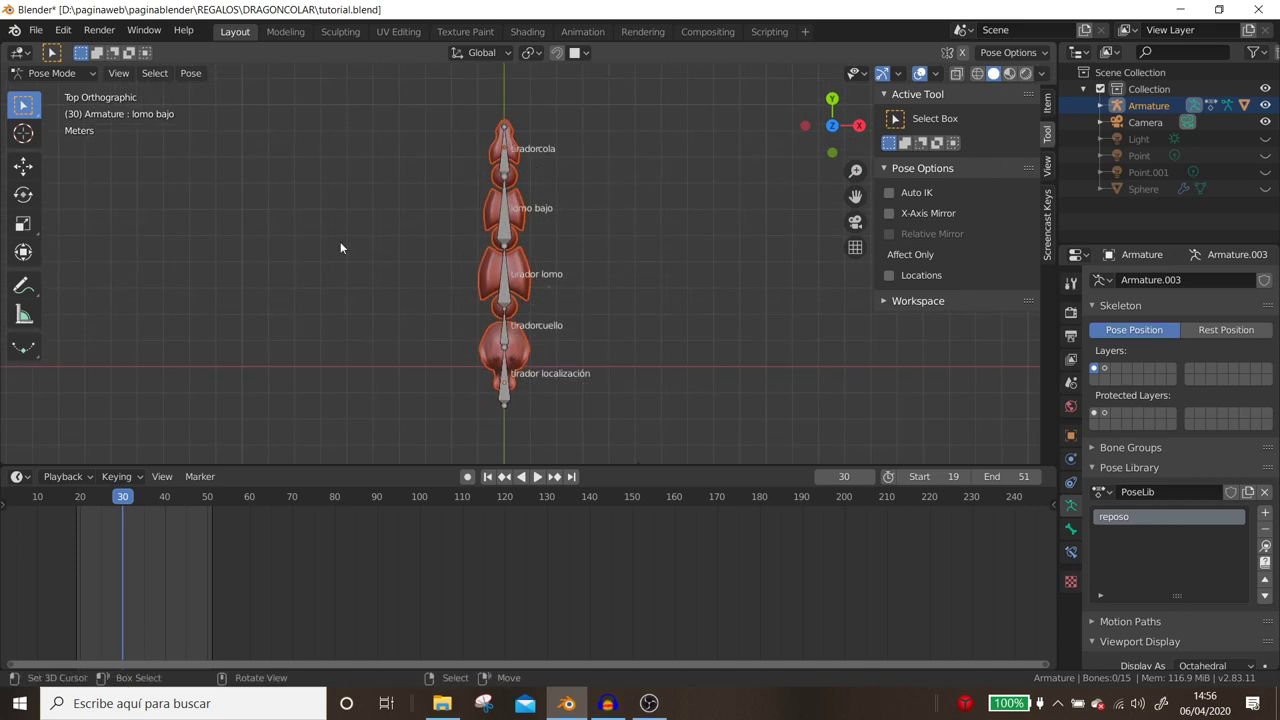
Put the armature into Edit Mode and back into Pose Mode.
{"action": "left_click", "coordinate": [45, 73]}
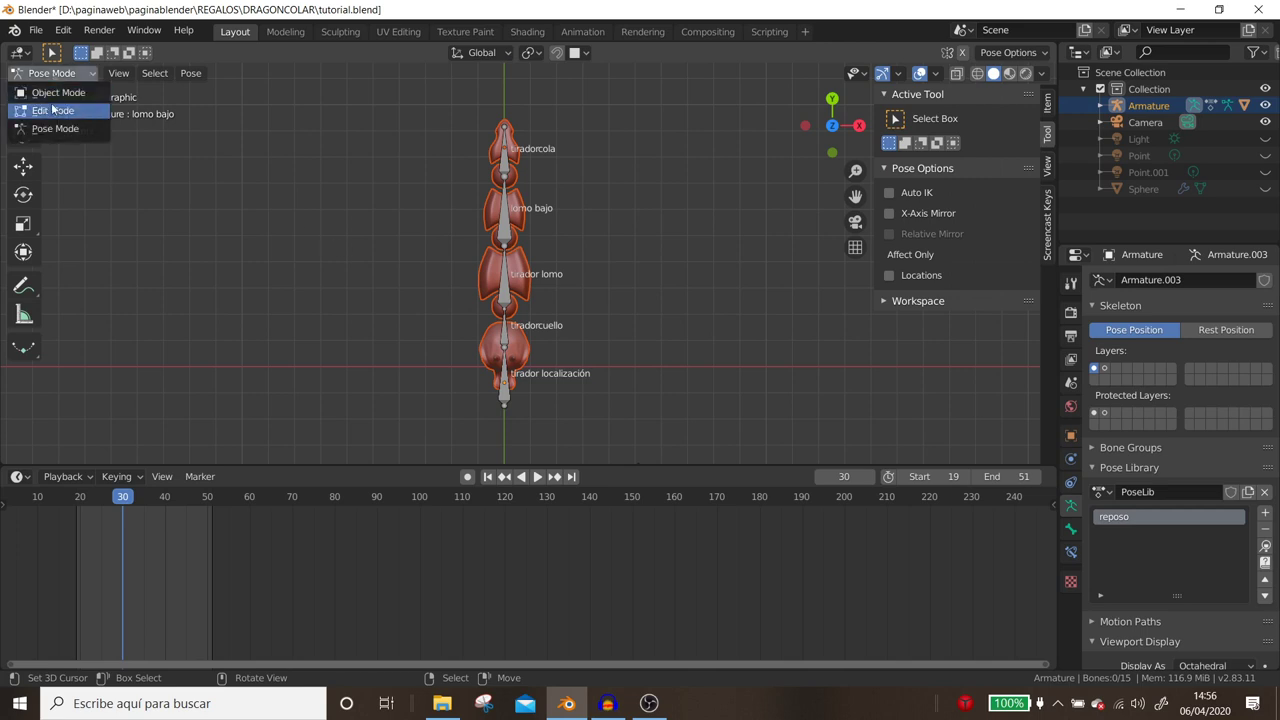
{"action": "left_click", "coordinate": [53, 111]}
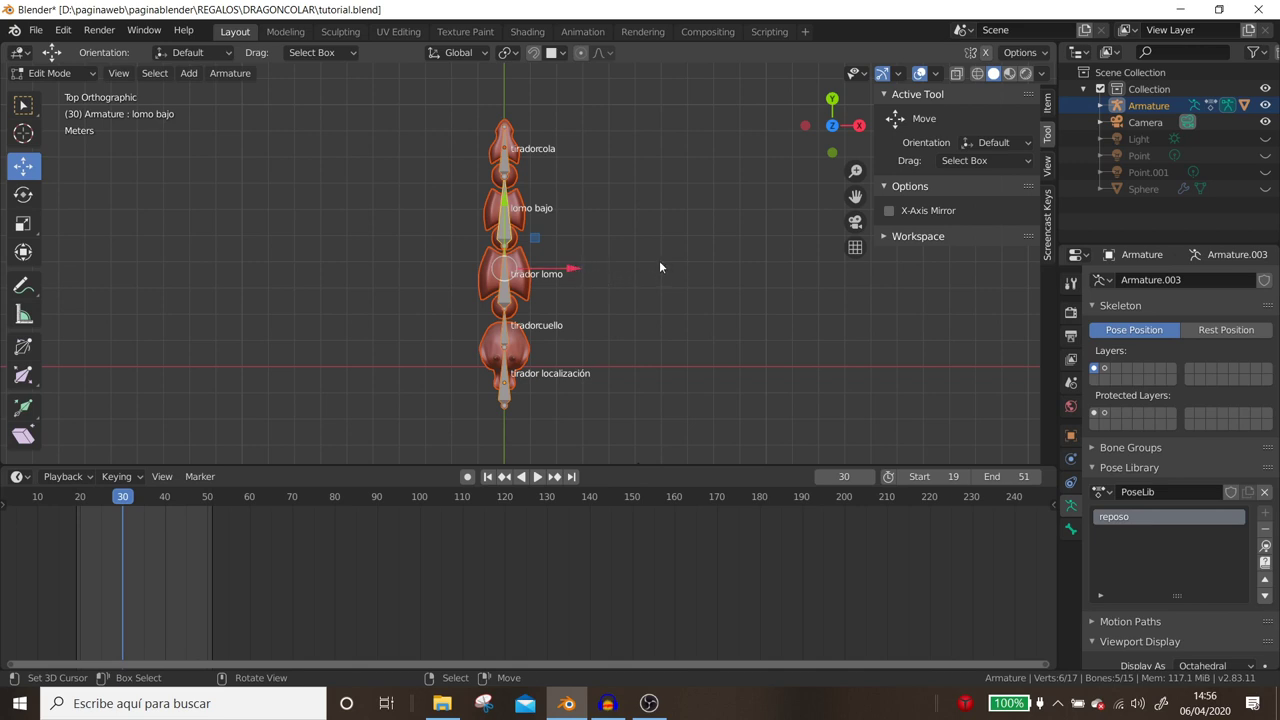
{"action": "left_click", "coordinate": [50, 73]}
{"action": "left_click", "coordinate": [40, 127]}
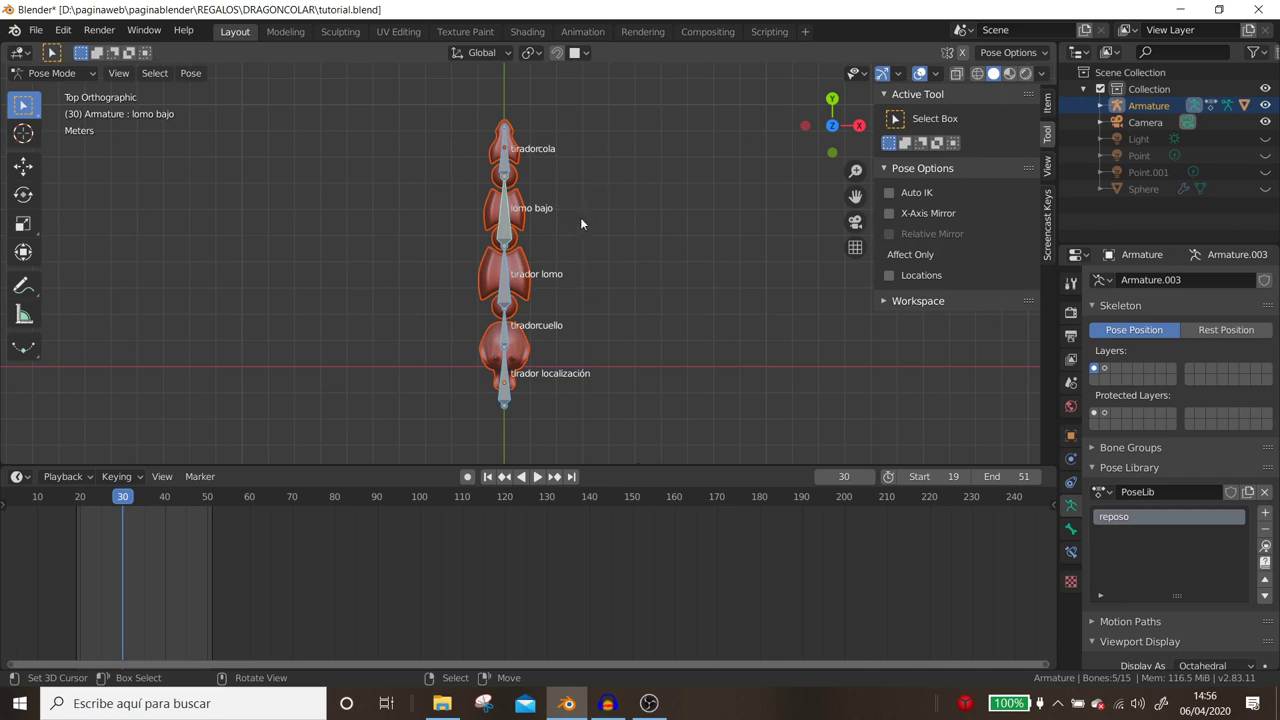
Trial-rotate the tiradorcola bone, undo it, and switch the armature to Object Mode.
{"action": "mouse_move", "coordinate": [580, 308]}
{"action": "middle_mouse_down"}
{"action": "mouse_move", "coordinate": [509, 258]}
{"action": "mouse_move", "coordinate": [463, 380]}
{"action": "middle_mouse_up"}
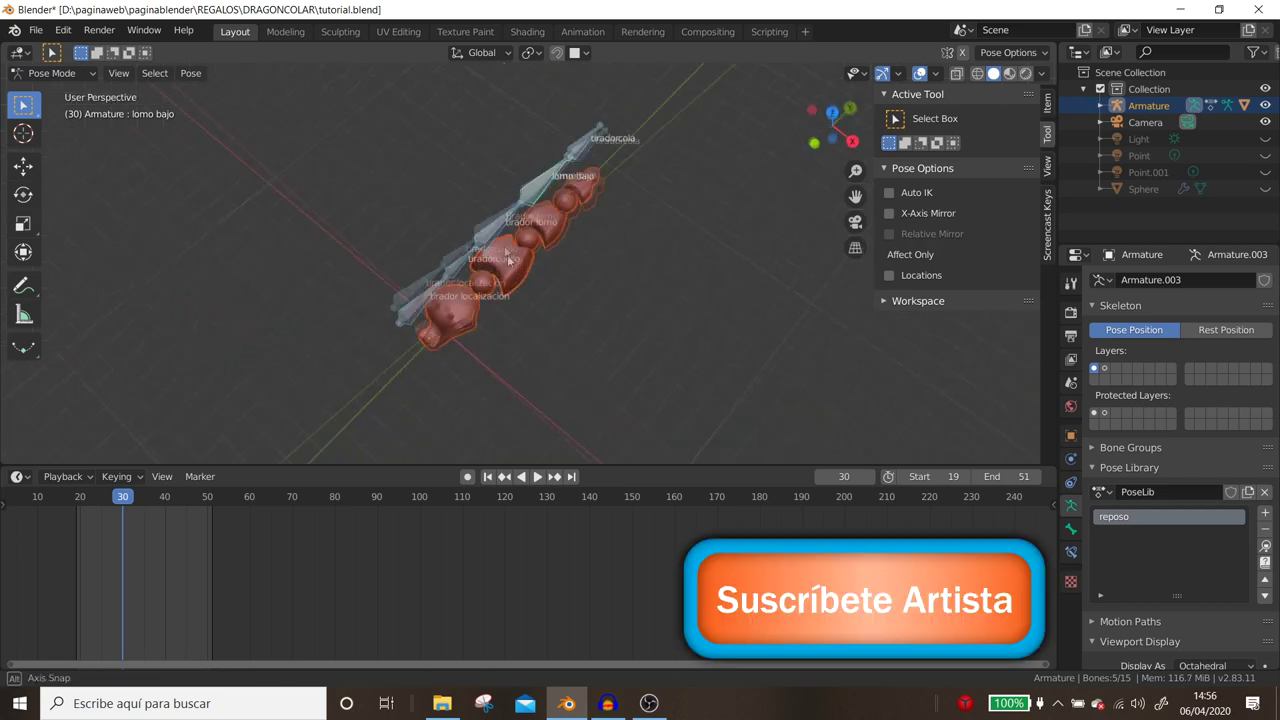
{"action": "left_click", "coordinate": [642, 246]}
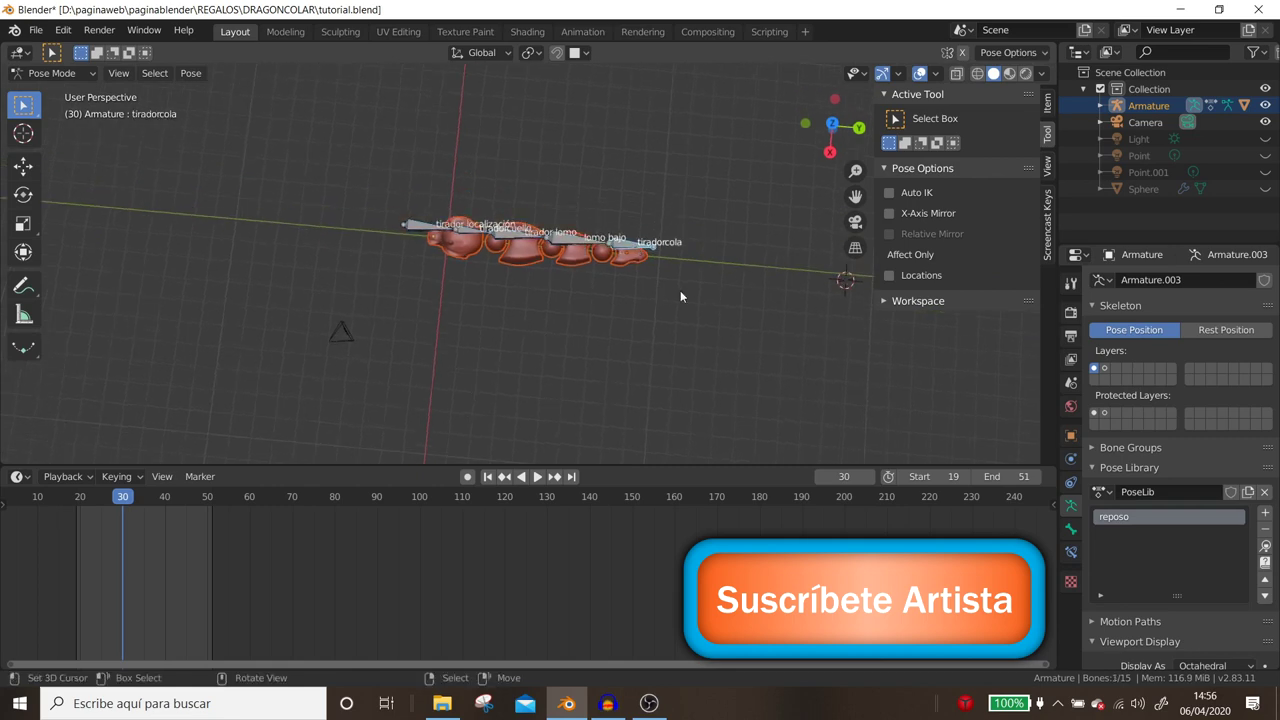
{"action": "key", "text": "r"}
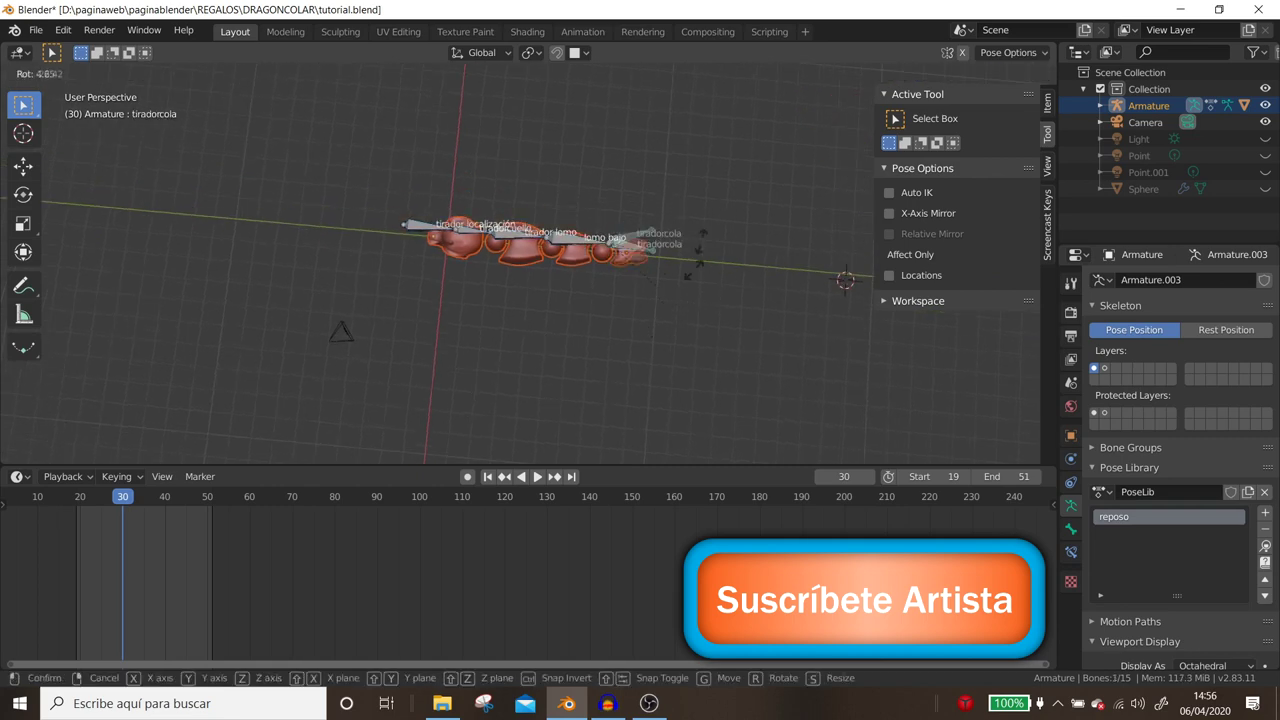
{"action": "left_click", "coordinate": [650, 338]}
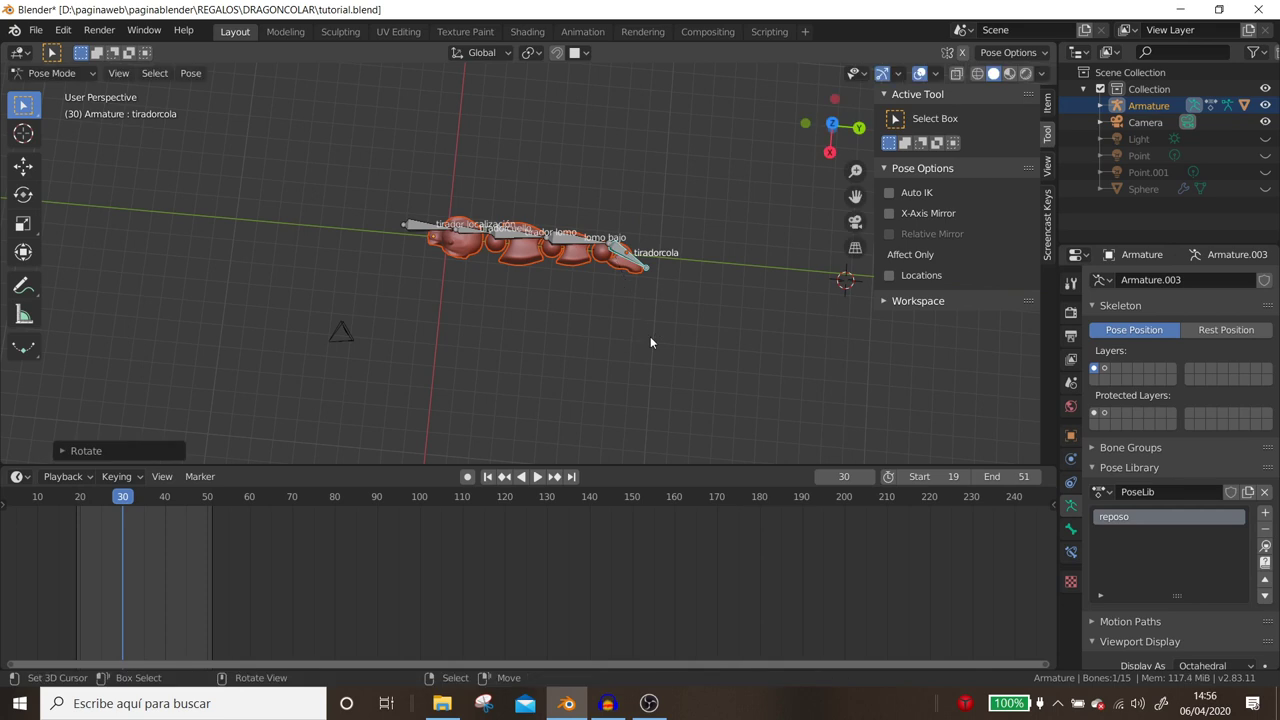
{"action": "key", "text": "ctrl+z"}
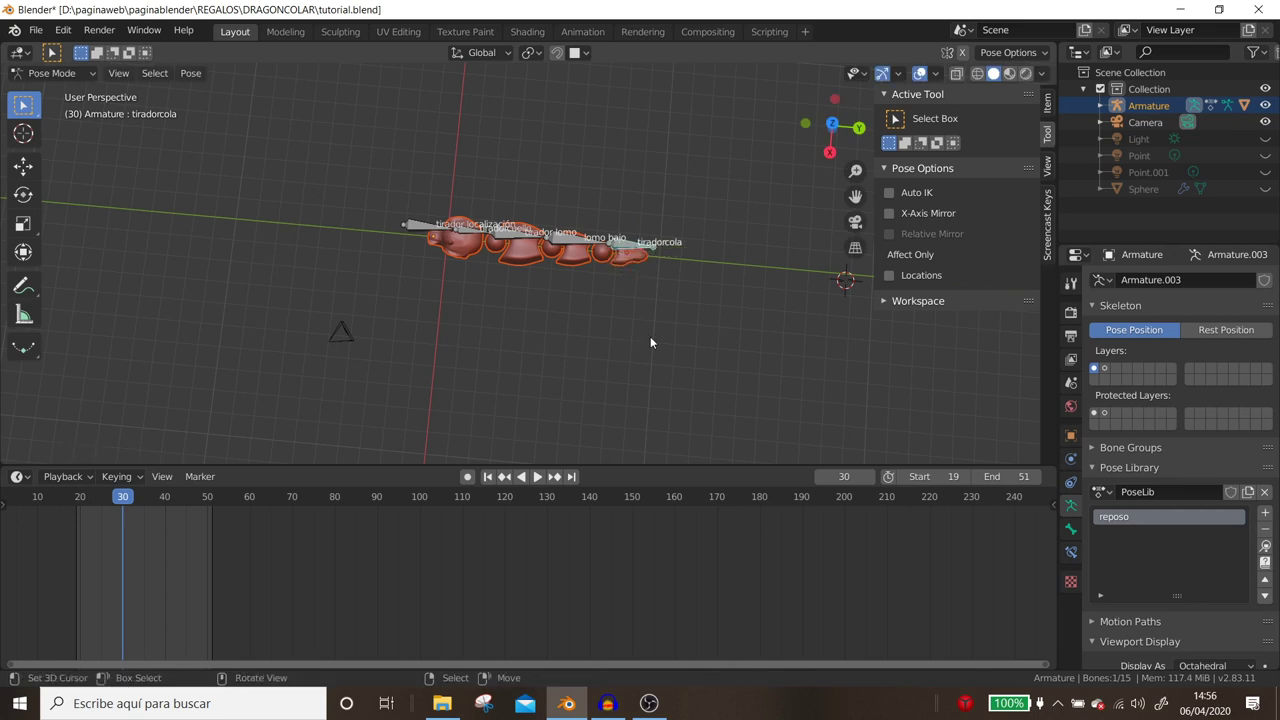
{"action": "key", "text": "ctrl+Tab"}
{"action": "middle_click_drag", "start_coordinate": [449, 115], "coordinate": [470, 227]}
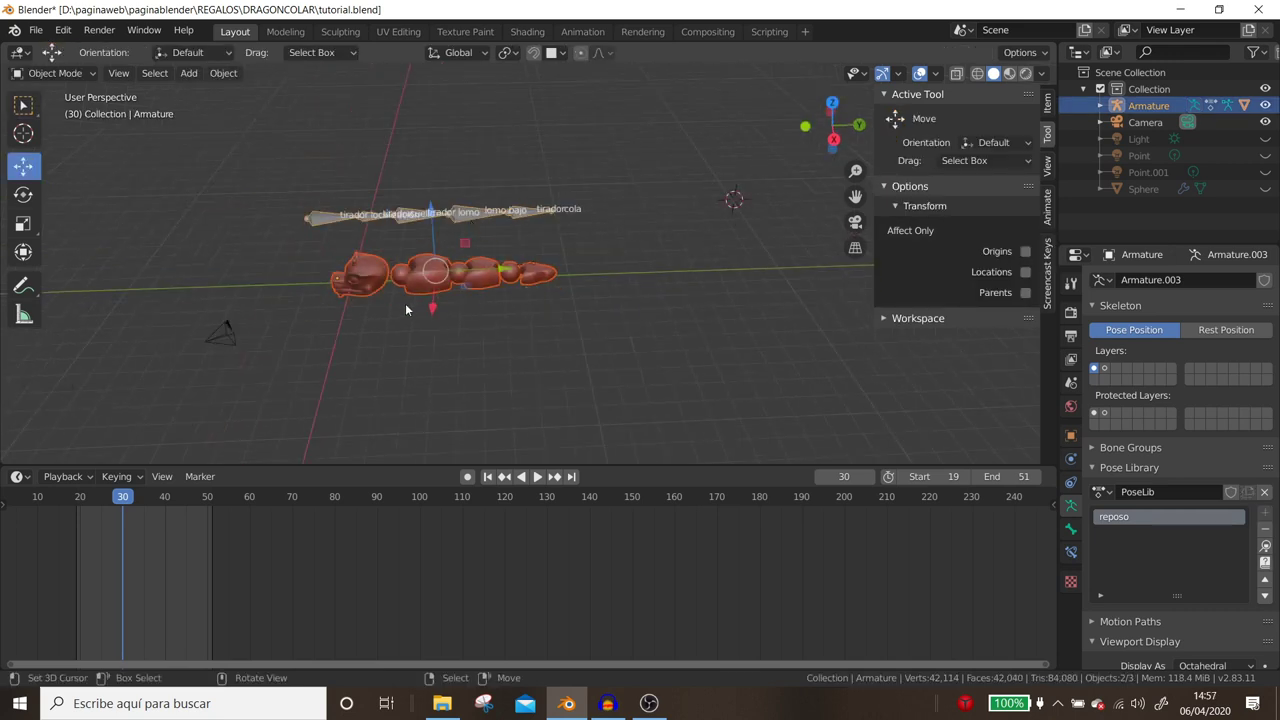
Select the dragon mesh to check its vertex groups.
{"action": "scroll", "coordinate": [446, 334], "scroll_direction": "up", "scroll_amount": 2}
{"action": "scroll", "coordinate": [446, 334], "scroll_direction": "up", "scroll_amount": 3}
{"action": "scroll", "coordinate": [446, 334], "scroll_direction": "up", "scroll_amount": 3}
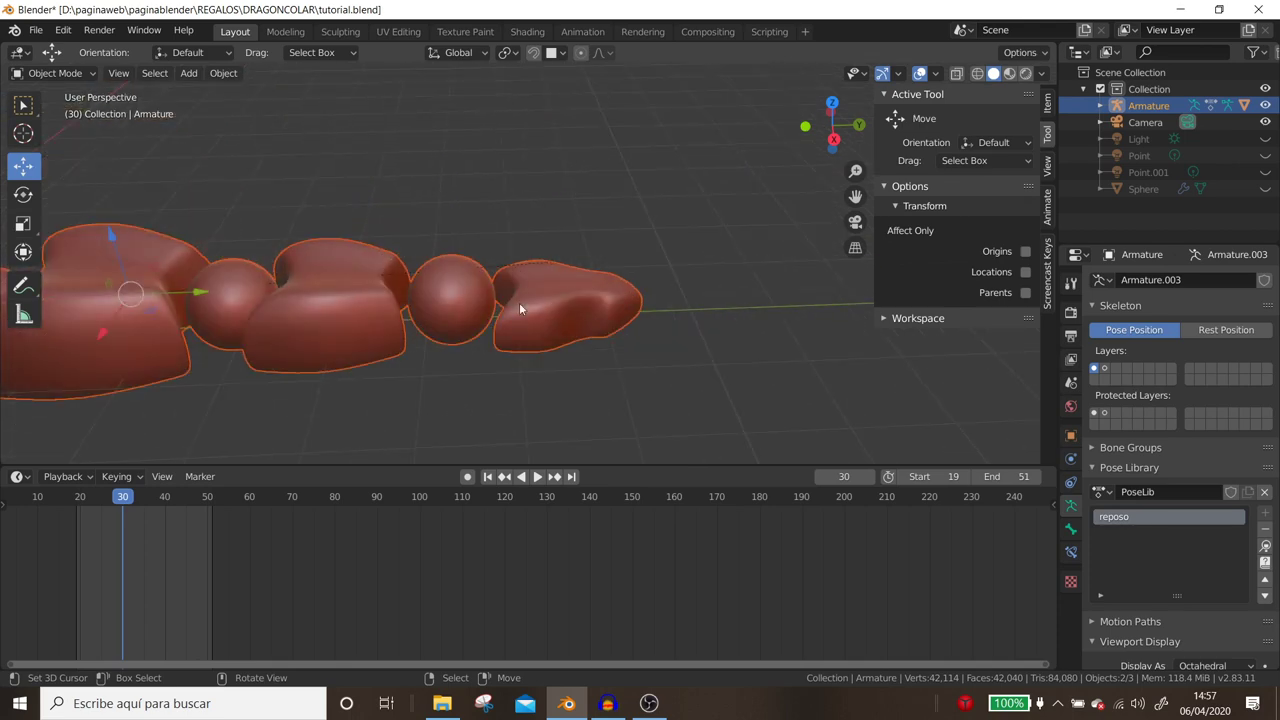
{"action": "left_click", "coordinate": [558, 313]}
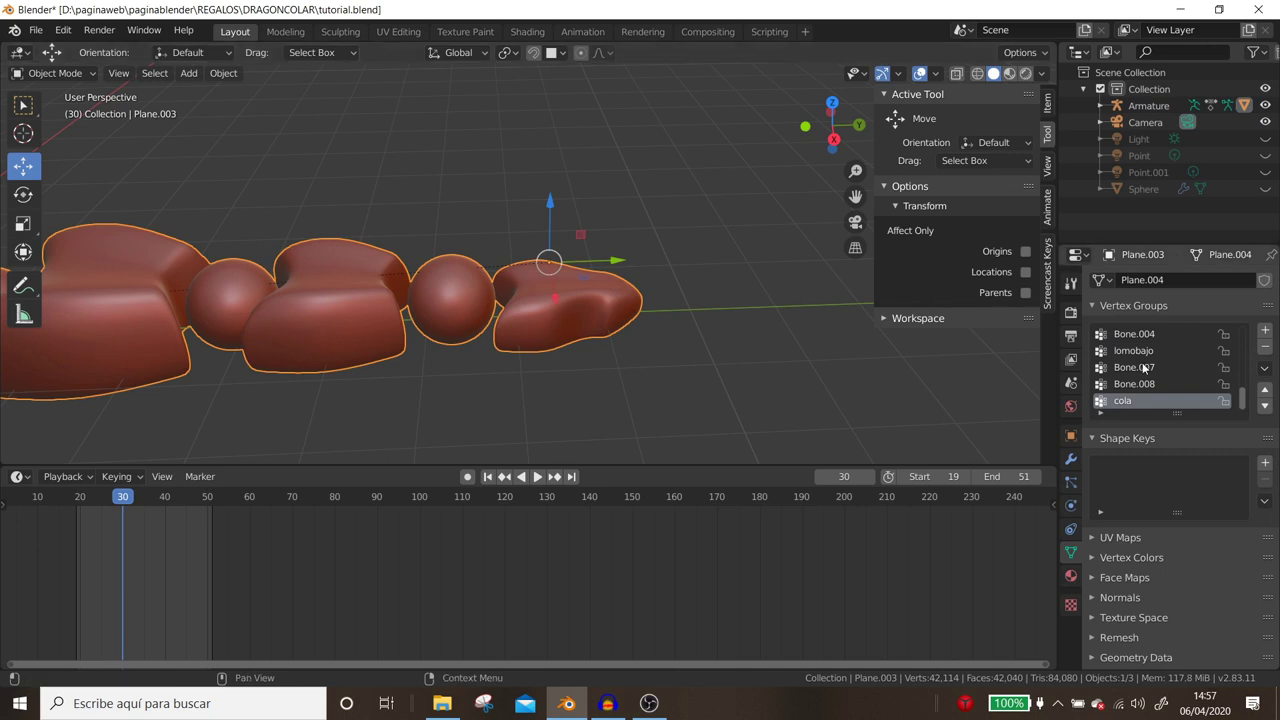
{"action": "scroll", "coordinate": [561, 296], "scroll_direction": "down", "scroll_amount": 3}
{"action": "scroll", "coordinate": [561, 296], "scroll_direction": "down", "scroll_amount": 3}
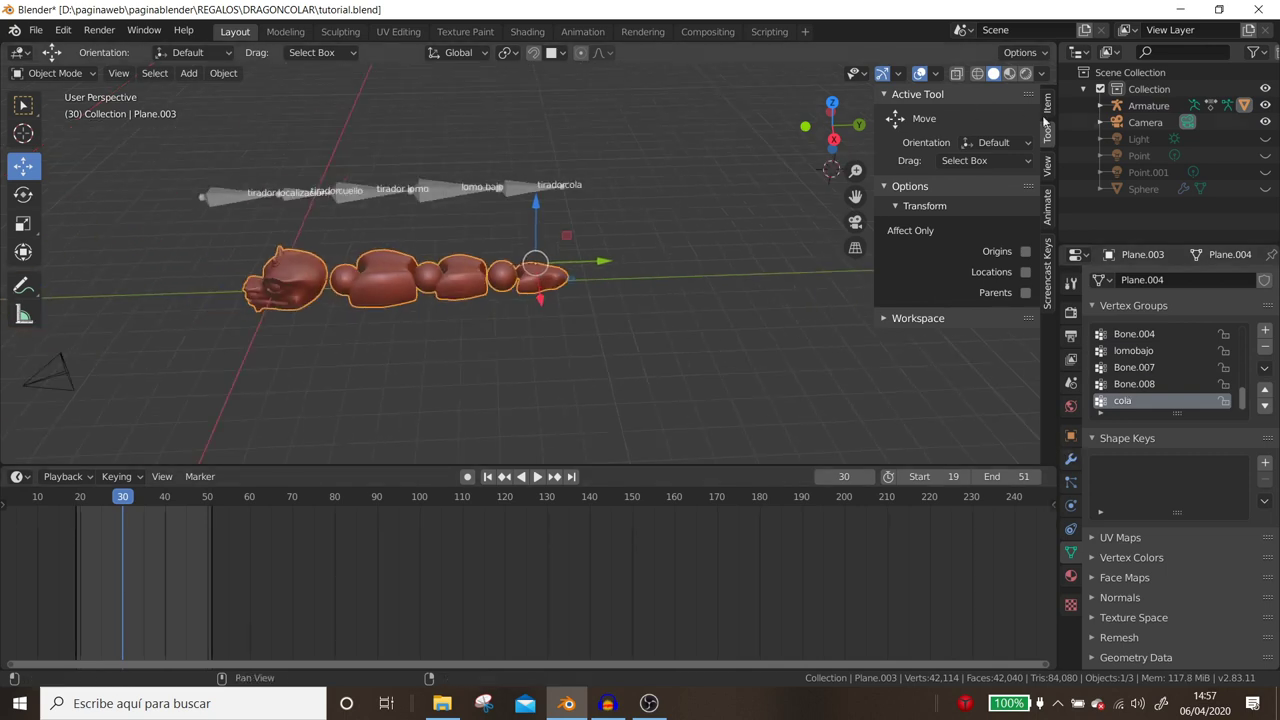
Reselect the armature, show only the deform bone layer, and zoom onto the tail bones.
{"action": "left_click", "coordinate": [1148, 105]}
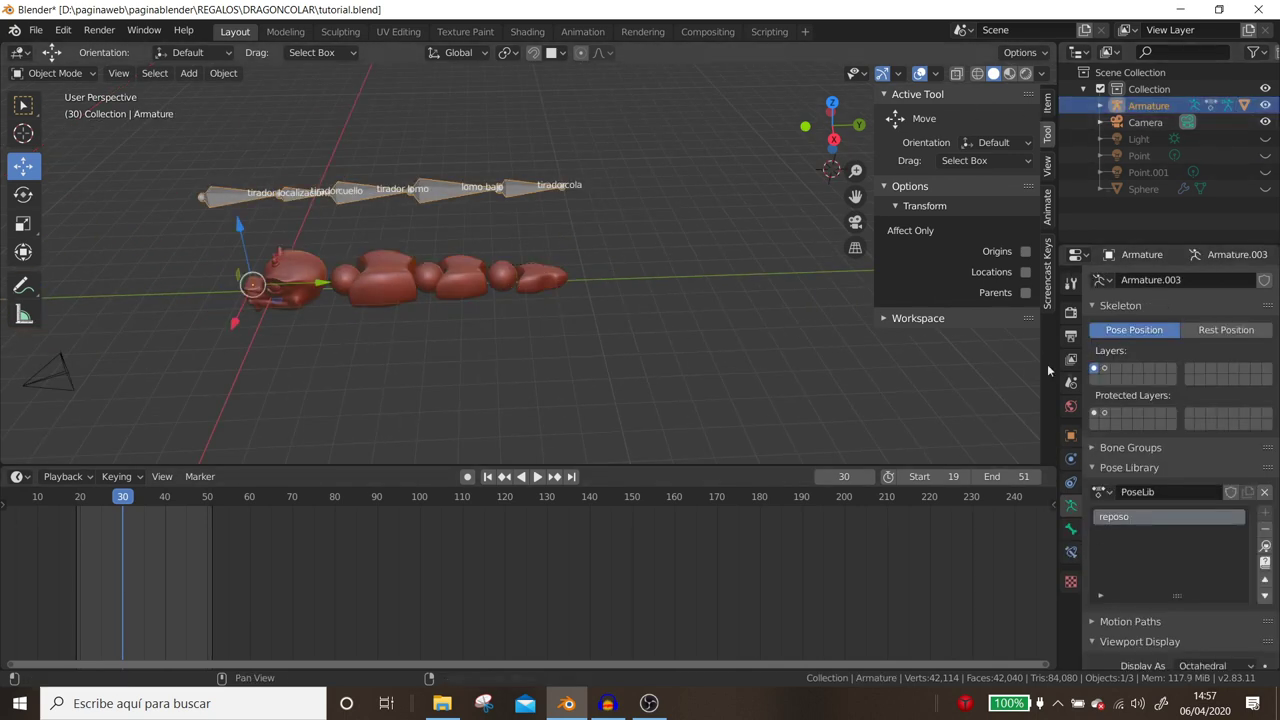
{"action": "left_click", "coordinate": [1104, 368]}
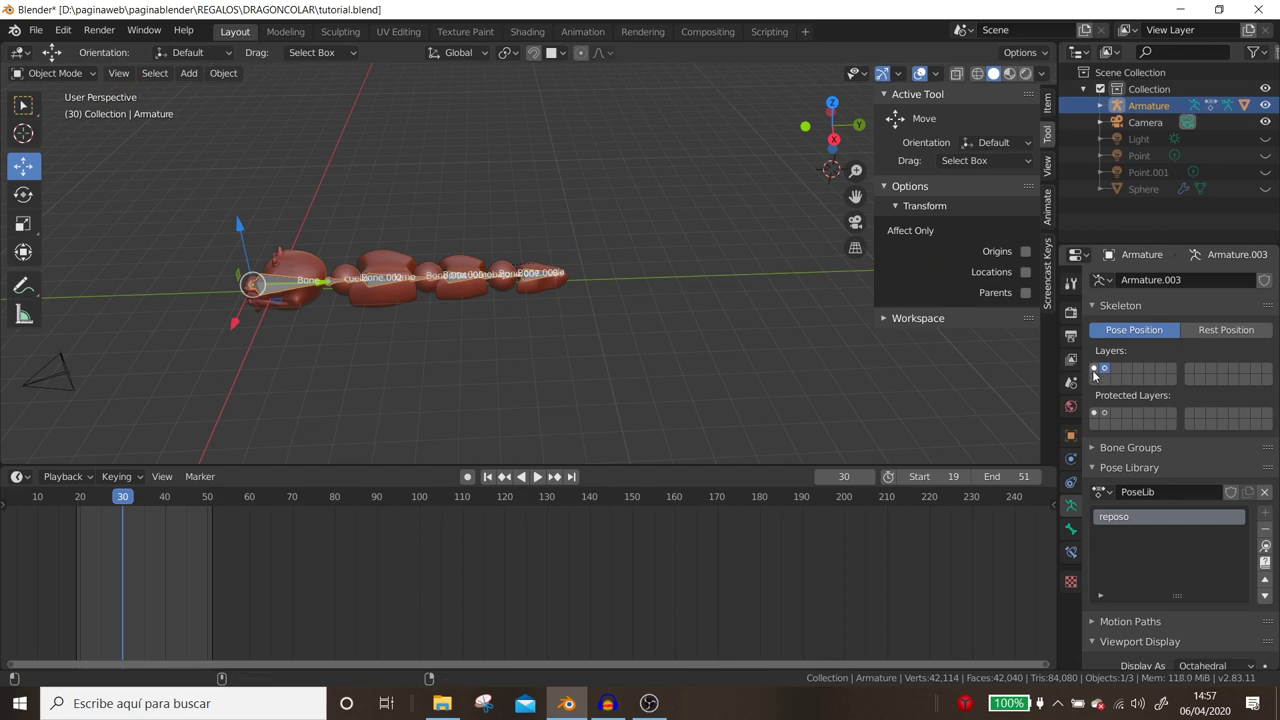
{"action": "scroll", "coordinate": [405, 289], "scroll_direction": "up", "scroll_amount": 5}
{"action": "scroll", "coordinate": [496, 348], "scroll_direction": "up", "scroll_amount": 2}
{"action": "mouse_move", "coordinate": [496, 348]}
{"action": "middle_mouse_down"}
{"action": "mouse_move", "coordinate": [390, 328]}
{"action": "mouse_move", "coordinate": [463, 348]}
{"action": "middle_mouse_up"}
{"action": "scroll", "coordinate": [463, 348], "scroll_direction": "up", "scroll_amount": 3}
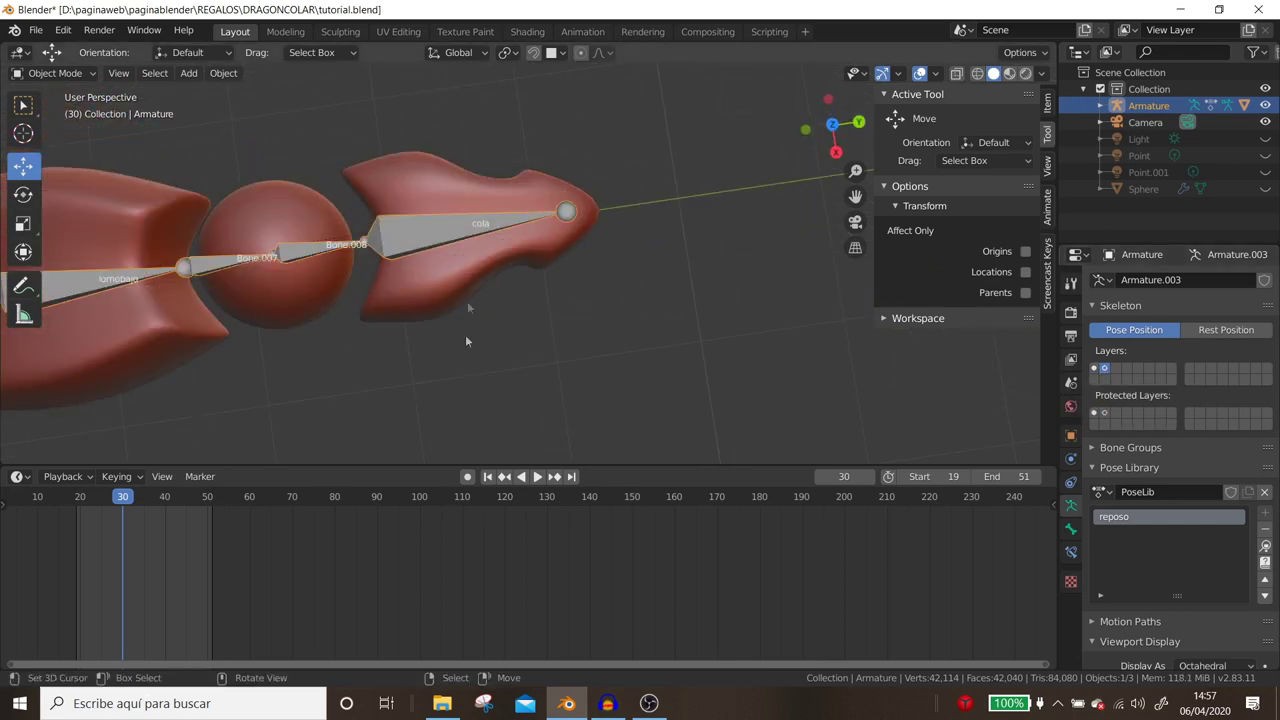
{"action": "left_click", "coordinate": [55, 73]}
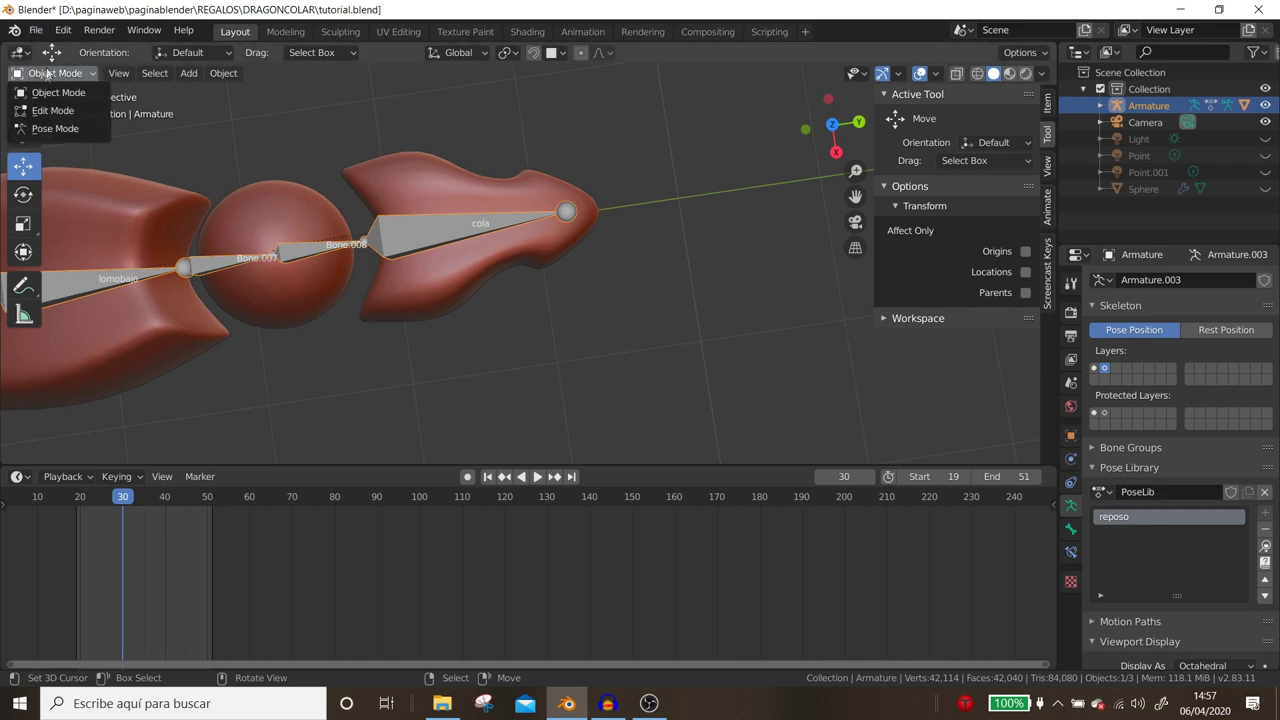
In Edit Mode, subdivide the cola tail bone into cola and cola.001.
{"action": "left_click", "coordinate": [50, 107]}
{"action": "left_click", "coordinate": [443, 219]}
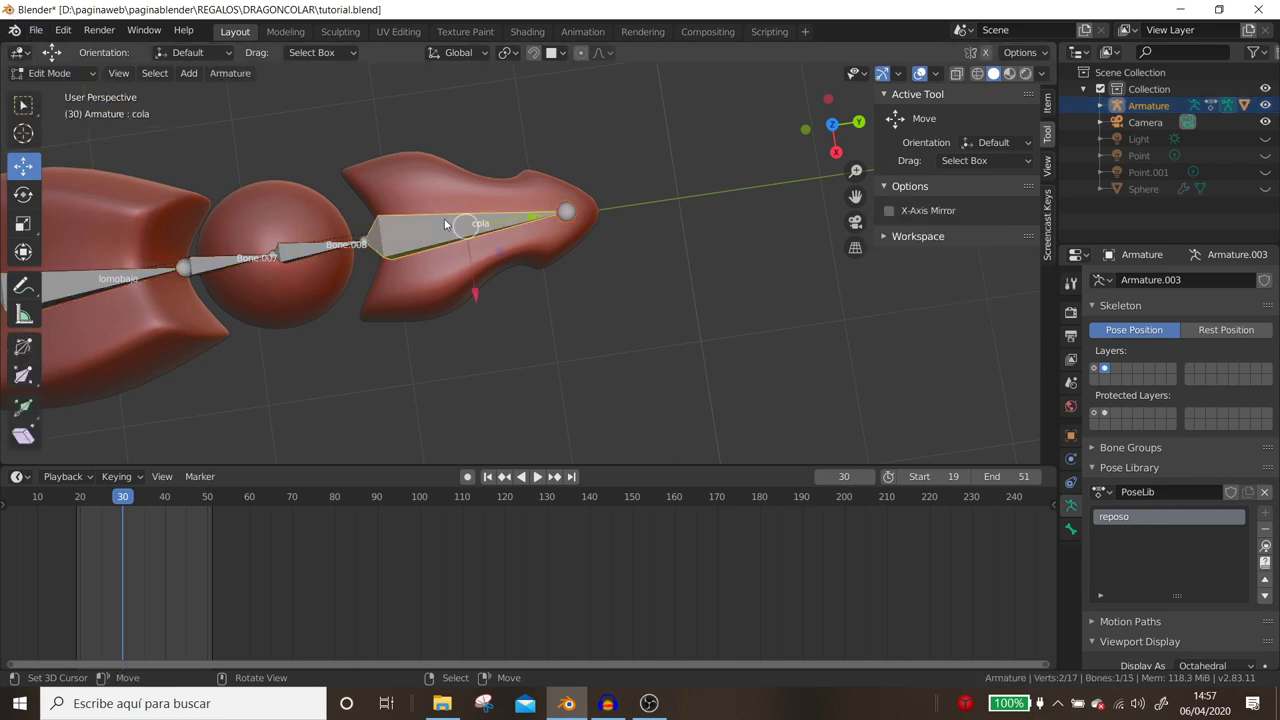
{"action": "right_click", "coordinate": [590, 178]}
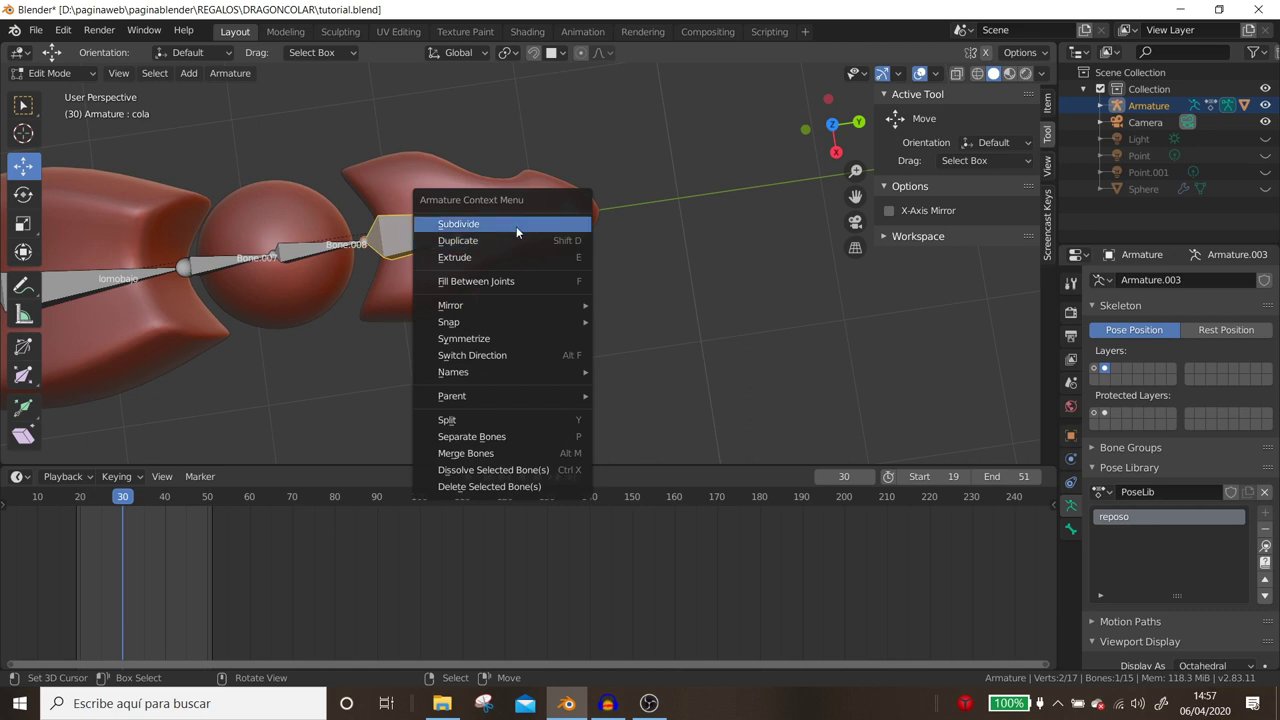
{"action": "left_click", "coordinate": [516, 225]}
{"action": "mouse_move", "coordinate": [511, 237]}
{"action": "middle_mouse_down"}
{"action": "mouse_move", "coordinate": [420, 249]}
{"action": "mouse_move", "coordinate": [651, 249]}
{"action": "mouse_move", "coordinate": [502, 234]}
{"action": "mouse_move", "coordinate": [578, 242]}
{"action": "middle_mouse_up"}
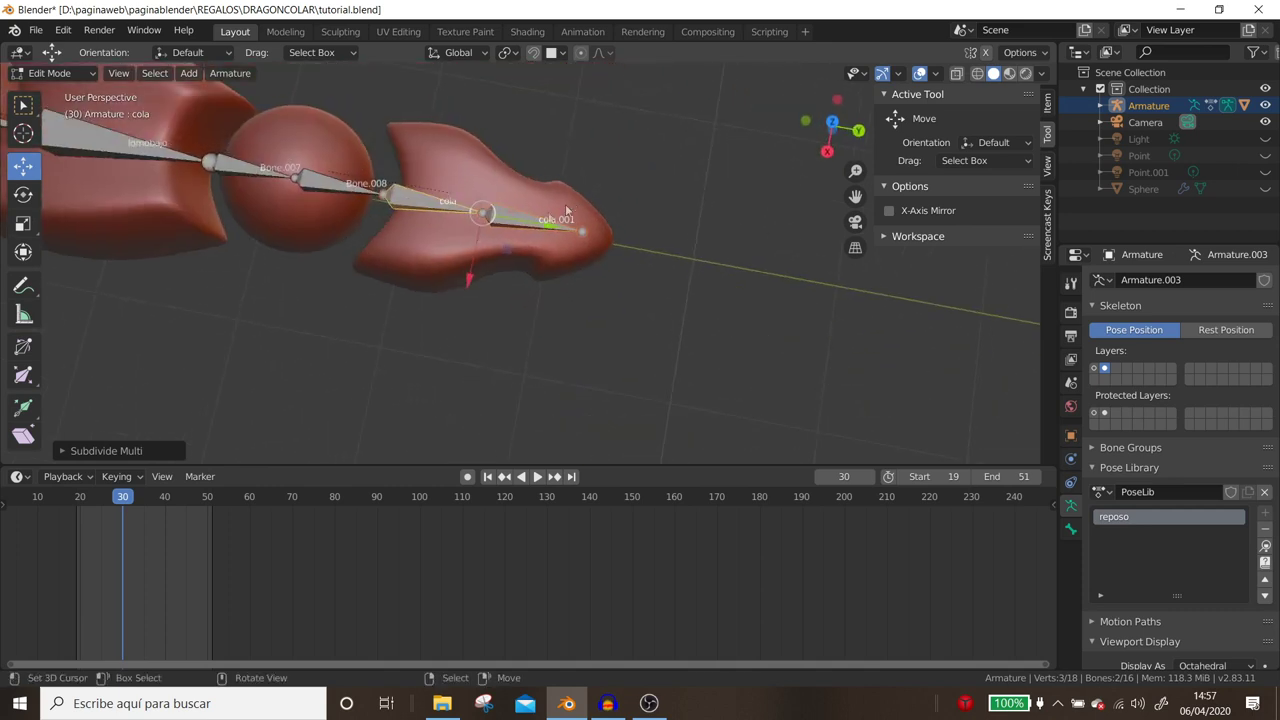
Move the joint between cola and cola.001, then return to Object Mode.
{"action": "left_click", "coordinate": [481, 213]}
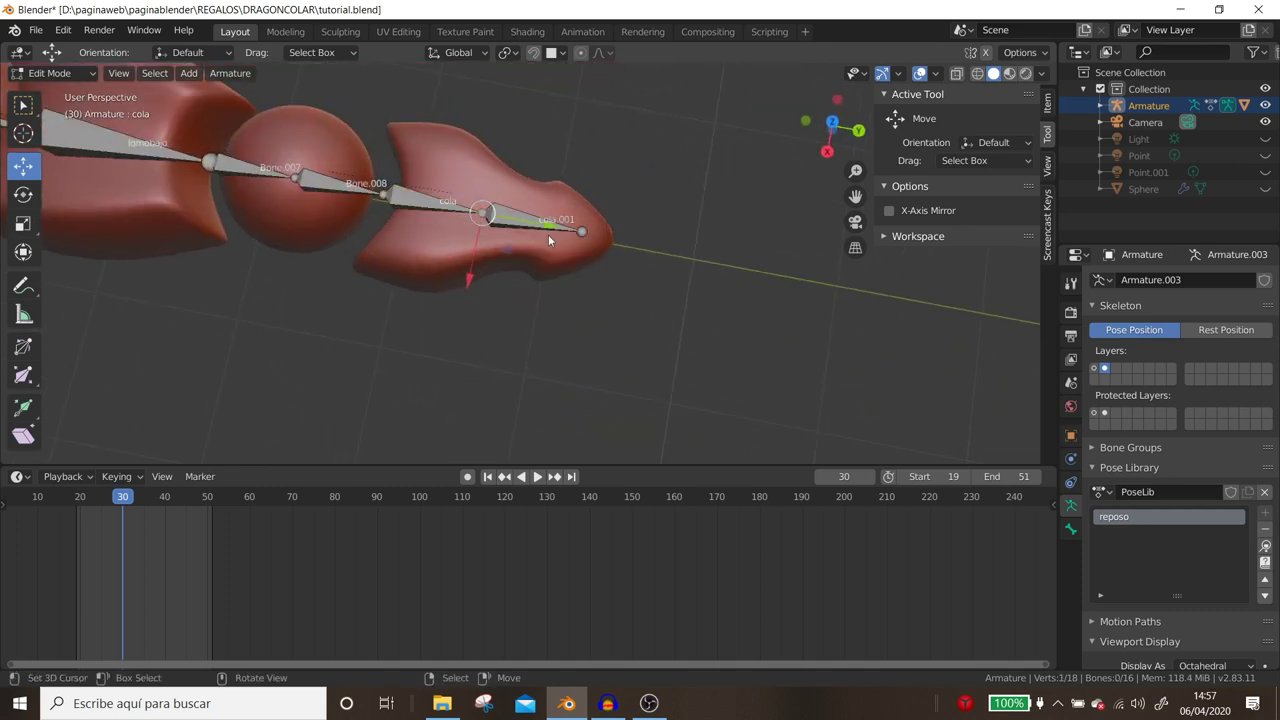
{"action": "key", "text": "g"}
{"action": "left_click", "coordinate": [586, 231]}
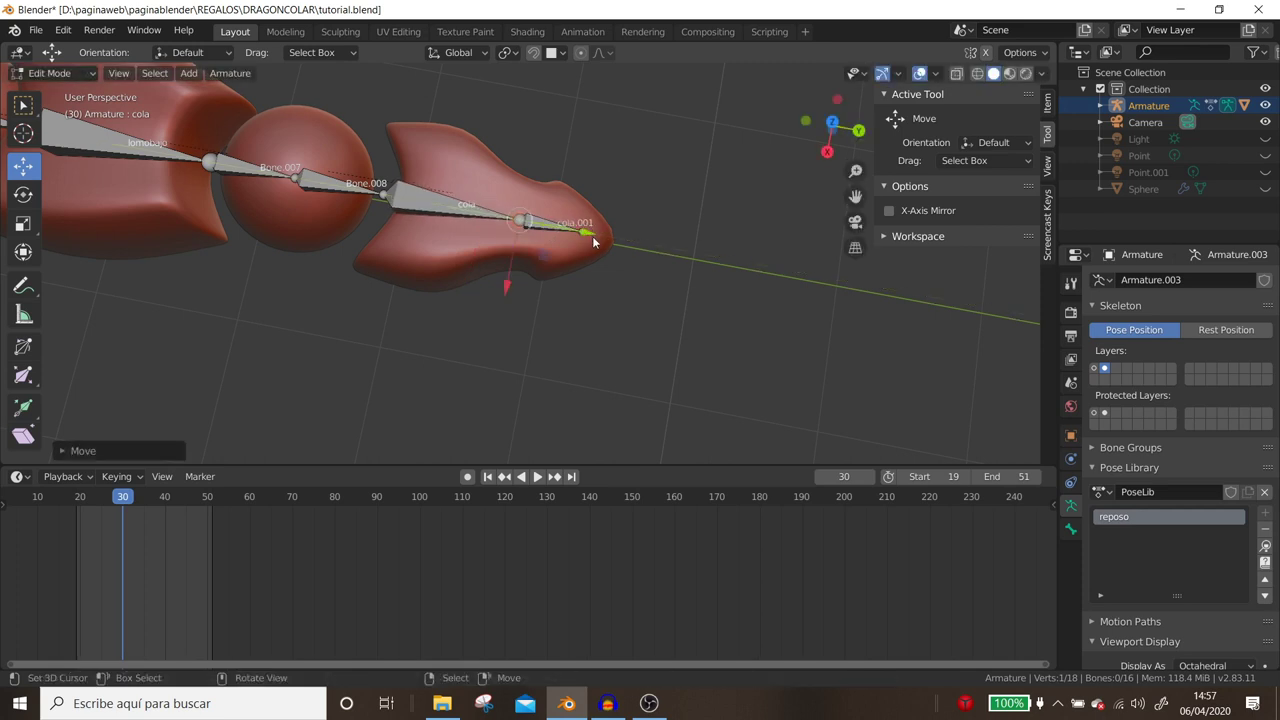
{"action": "key", "text": "g"}
{"action": "left_click", "coordinate": [647, 236]}
{"action": "mouse_move", "coordinate": [647, 236]}
{"action": "middle_mouse_down"}
{"action": "mouse_move", "coordinate": [438, 232]}
{"action": "mouse_move", "coordinate": [571, 278]}
{"action": "mouse_move", "coordinate": [553, 265]}
{"action": "middle_mouse_up"}
{"action": "key", "text": "Tab"}
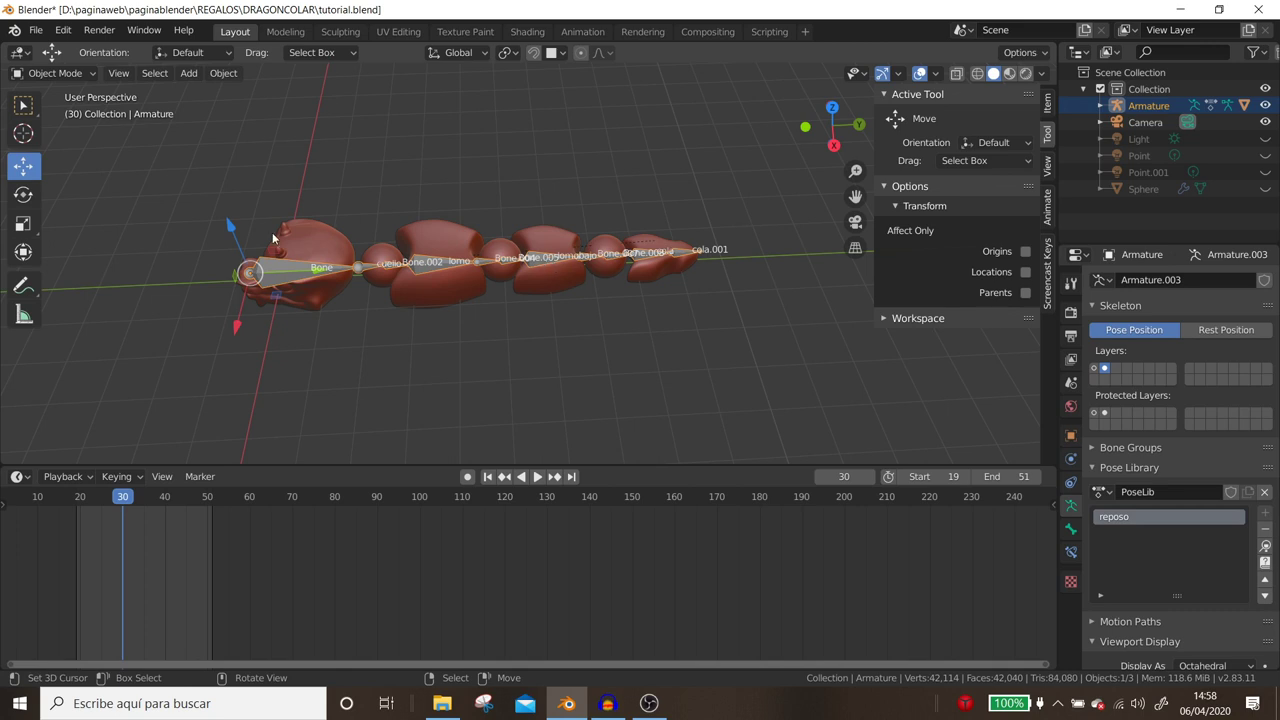
Parent the dragon mesh Plane.003 to the armature with automatic weights.
{"action": "middle_click_drag", "start_coordinate": [272, 232], "coordinate": [336, 250]}
{"action": "left_click", "coordinate": [336, 250]}
{"action": "left_click", "coordinate": [281, 282], "text": "shift"}
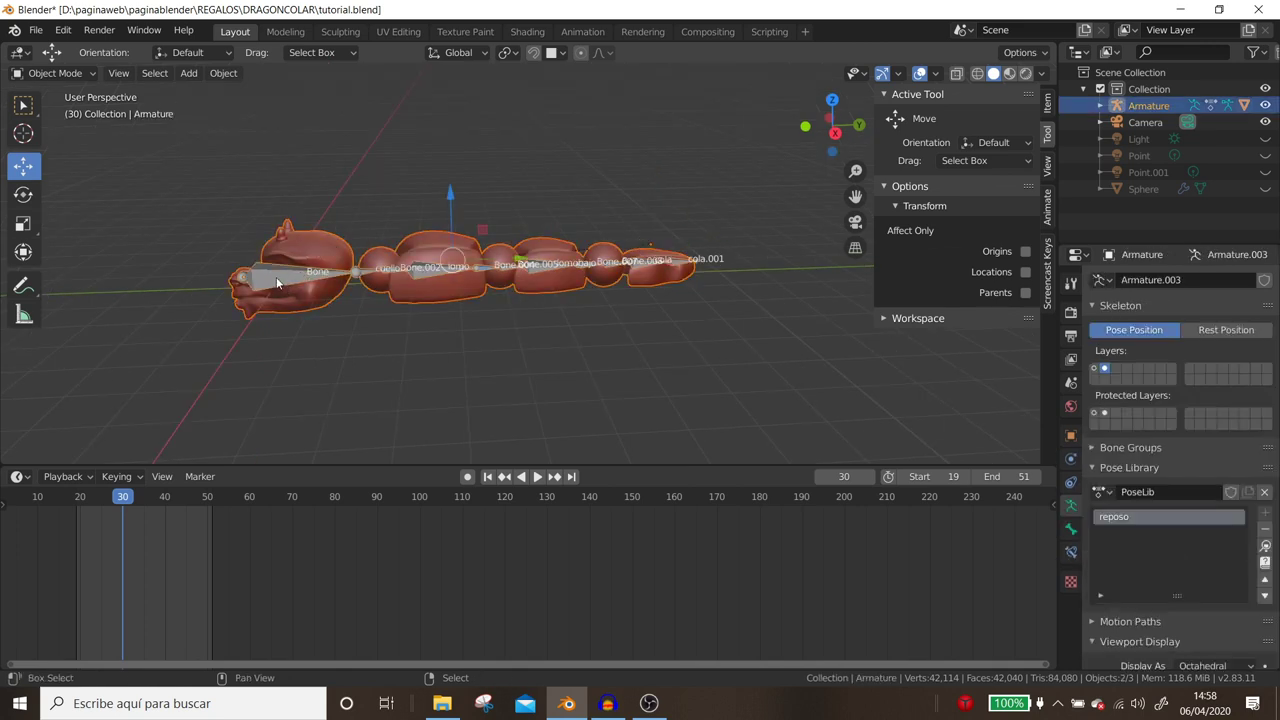
{"action": "key", "text": "ctrl+p"}
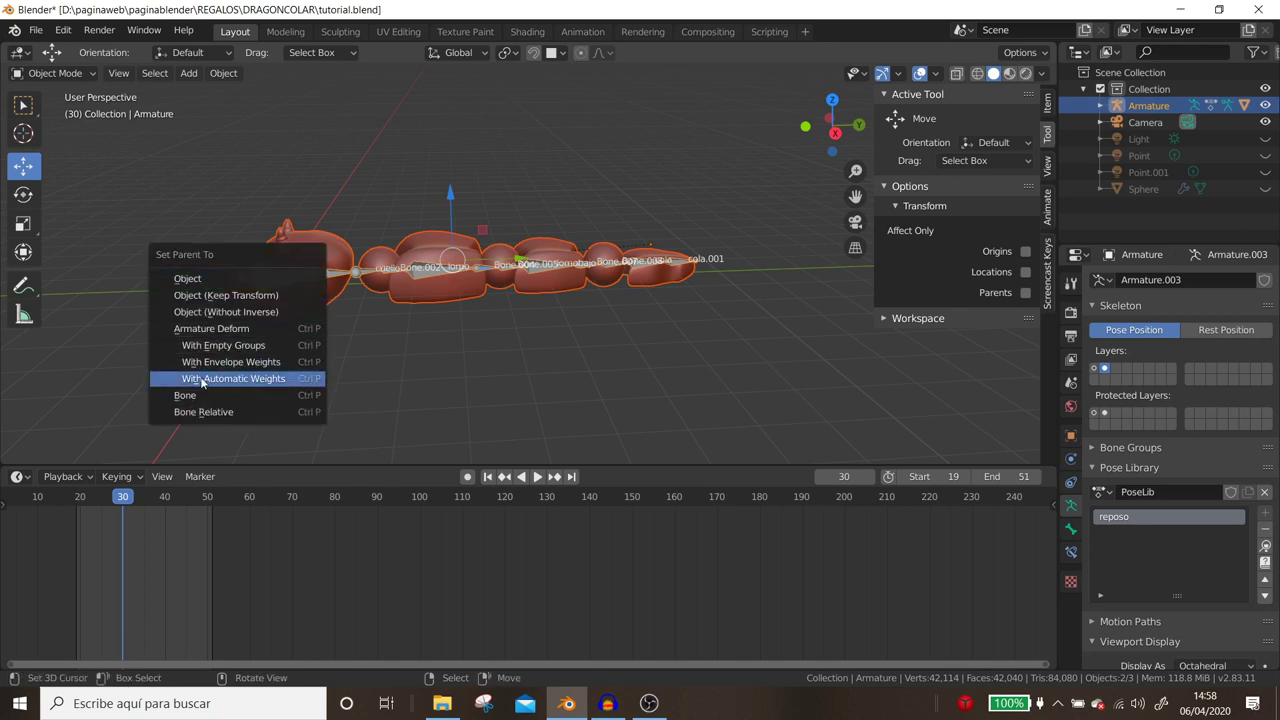
{"action": "left_click", "coordinate": [265, 378]}
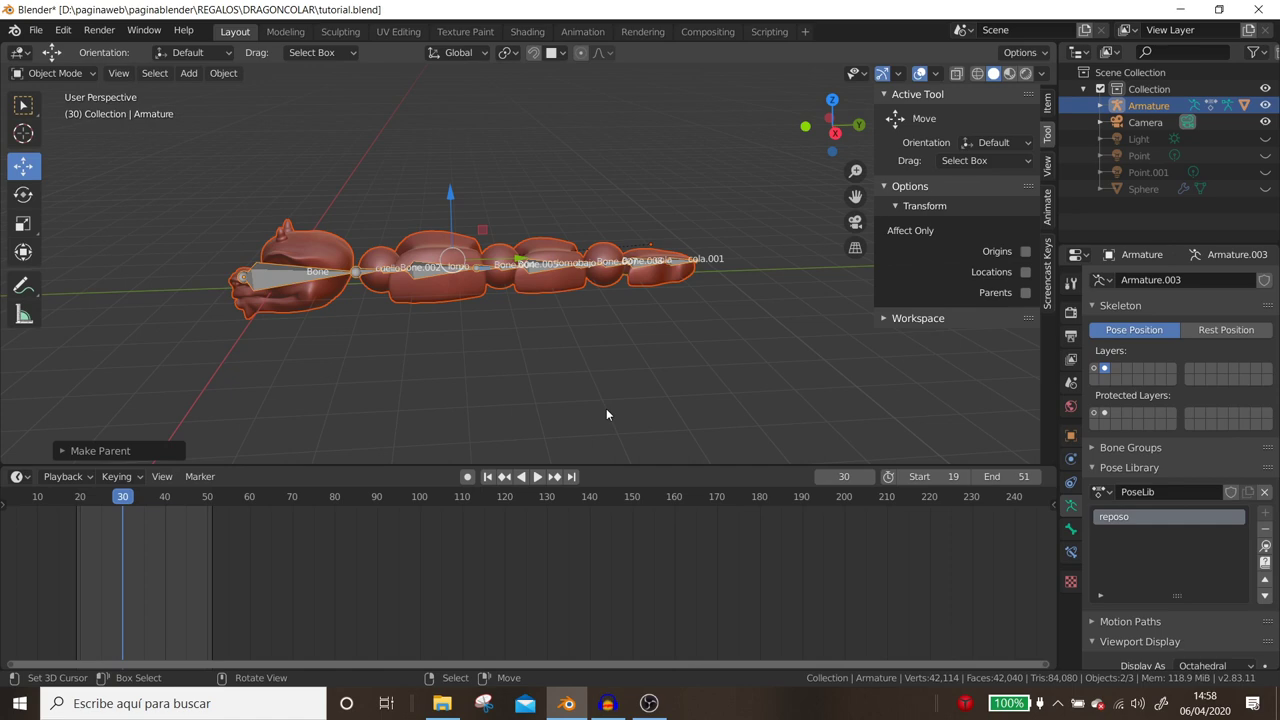
In Pose Mode, trial-rotate cola.001 downward, then undo it.
{"action": "key", "text": "ctrl+Tab"}
{"action": "mouse_move", "coordinate": [606, 408]}
{"action": "middle_mouse_down"}
{"action": "mouse_move", "coordinate": [758, 382]}
{"action": "mouse_move", "coordinate": [772, 316]}
{"action": "middle_mouse_up"}
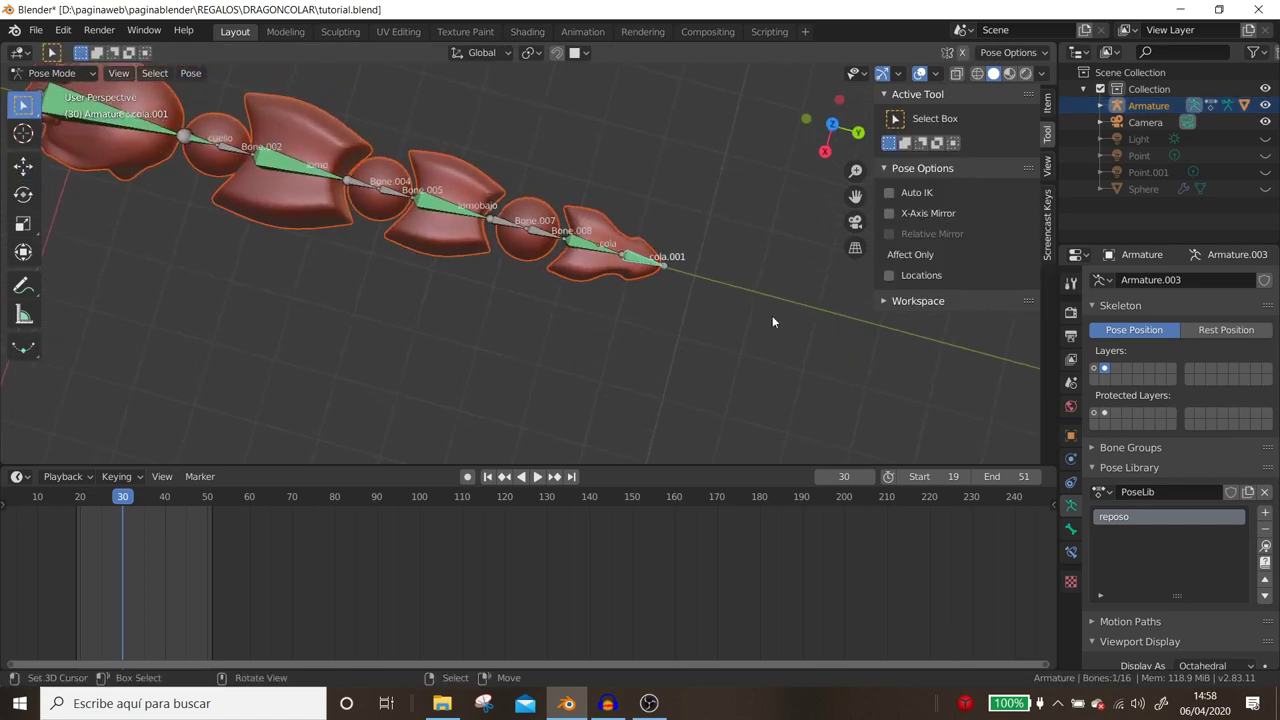
{"action": "key", "text": "r"}
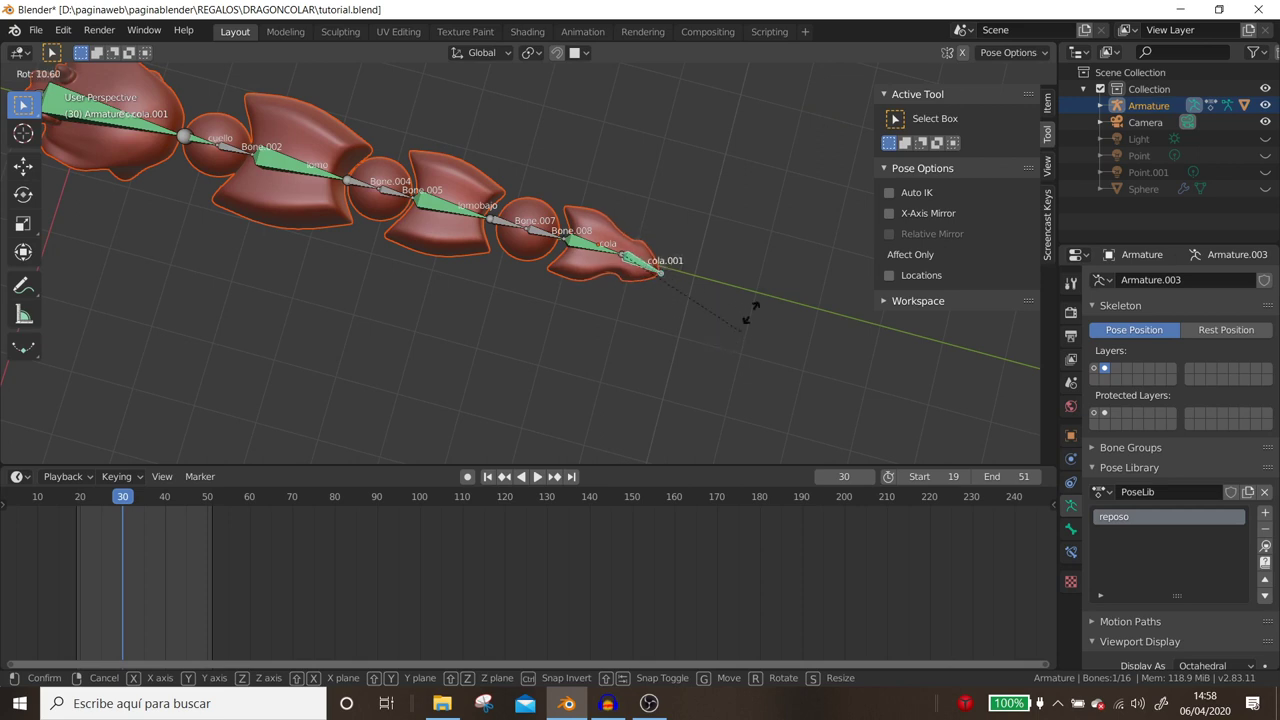
{"action": "left_click", "coordinate": [678, 340]}
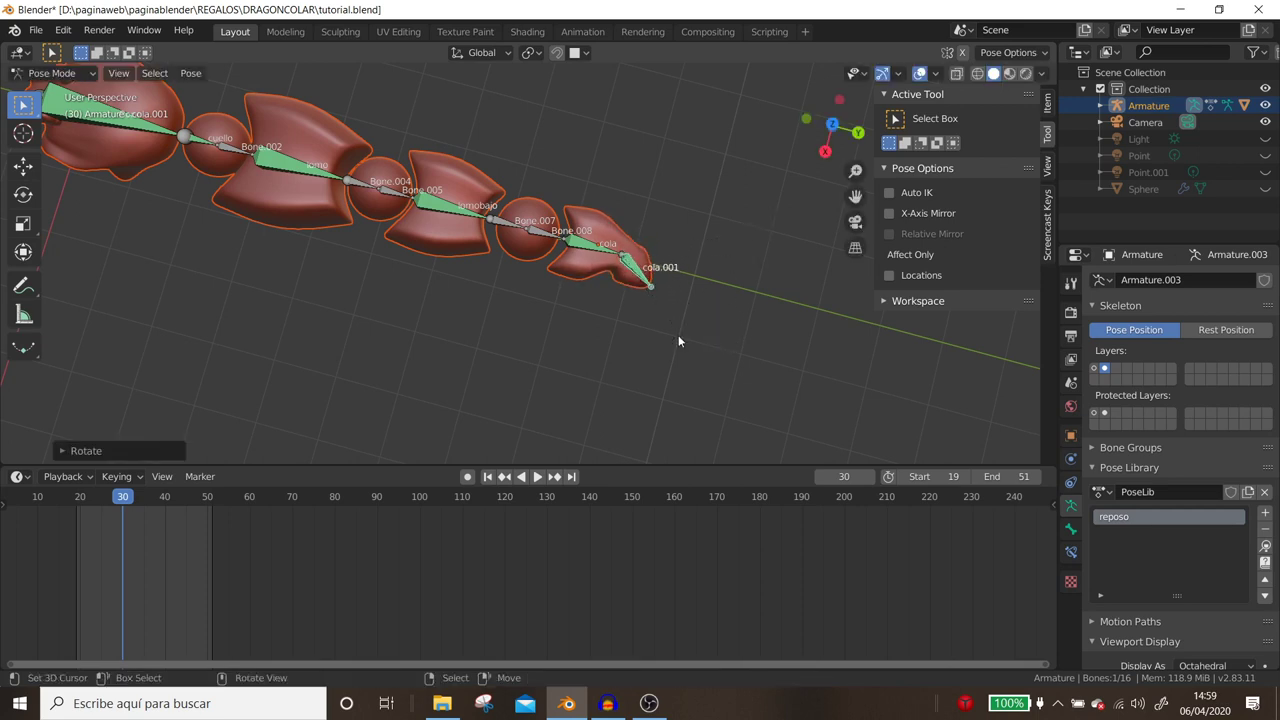
{"action": "key", "text": "ctrl+z"}
{"action": "mouse_move", "coordinate": [659, 272]}
{"action": "middle_mouse_down"}
{"action": "mouse_move", "coordinate": [643, 300]}
{"action": "mouse_move", "coordinate": [698, 280]}
{"action": "middle_mouse_up"}
{"action": "mouse_move", "coordinate": [548, 284]}
{"action": "middle_mouse_down"}
{"action": "mouse_move", "coordinate": [521, 280]}
{"action": "mouse_move", "coordinate": [518, 265]}
{"action": "middle_mouse_up"}
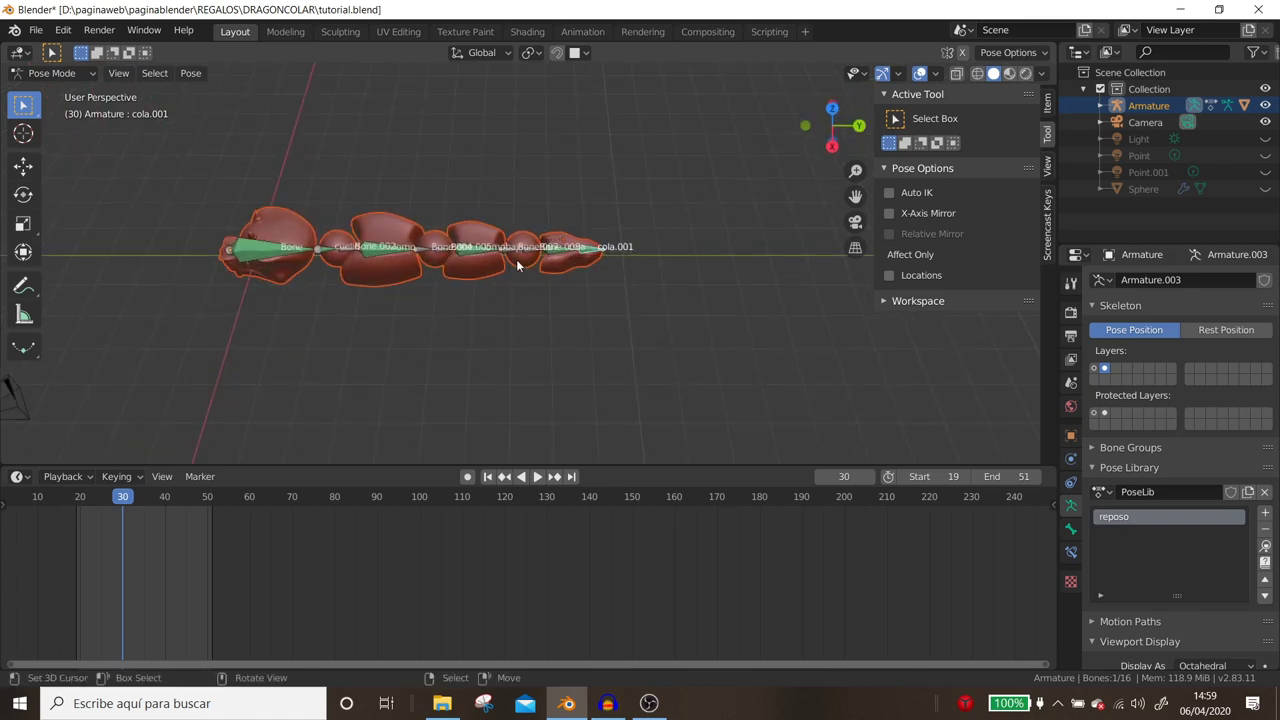
Show the control and deform bone layers together.
{"action": "left_click", "coordinate": [1104, 370]}
{"action": "left_click", "coordinate": [1094, 369], "text": "shift"}
{"action": "scroll", "coordinate": [559, 394], "scroll_direction": "up", "scroll_amount": 3}
{"action": "middle_click_drag", "start_coordinate": [605, 363], "coordinate": [559, 377], "text": "shift"}
In Edit Mode, extrude tiradorcola.001 from tiradorcola's tip along global Y.
{"action": "left_click", "coordinate": [595, 201]}
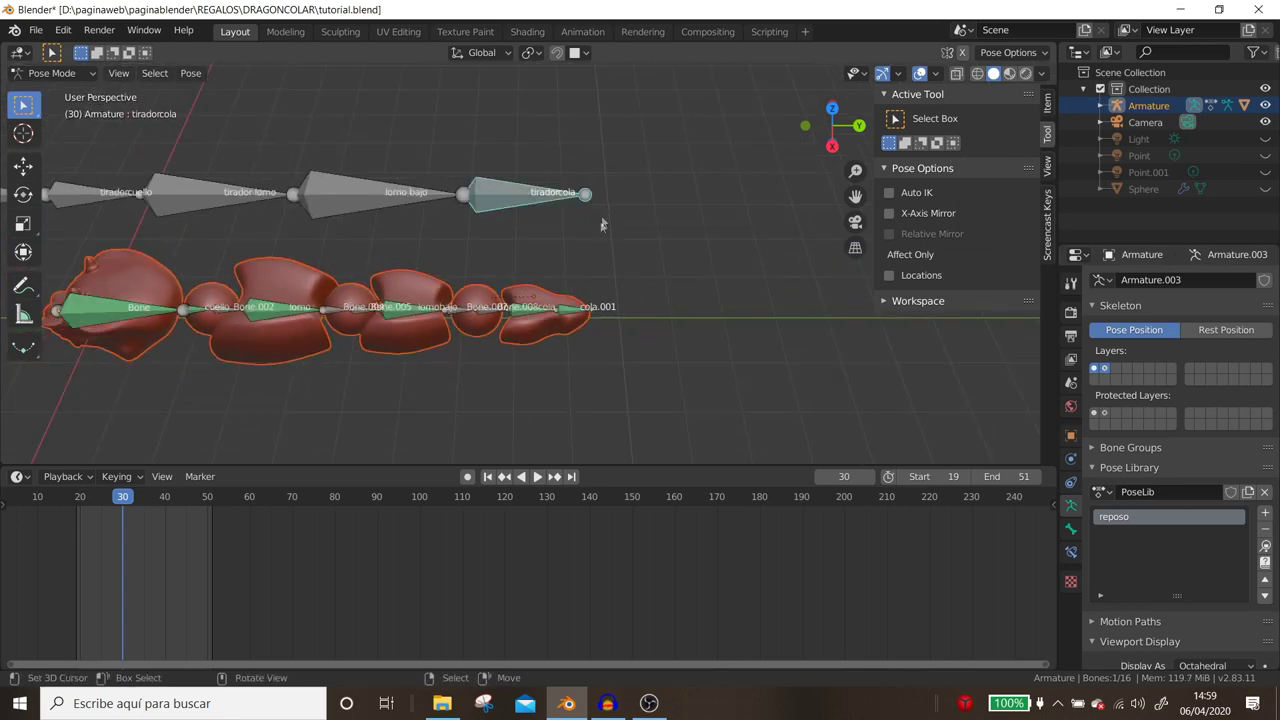
{"action": "left_click", "coordinate": [45, 73]}
{"action": "left_click", "coordinate": [30, 116]}
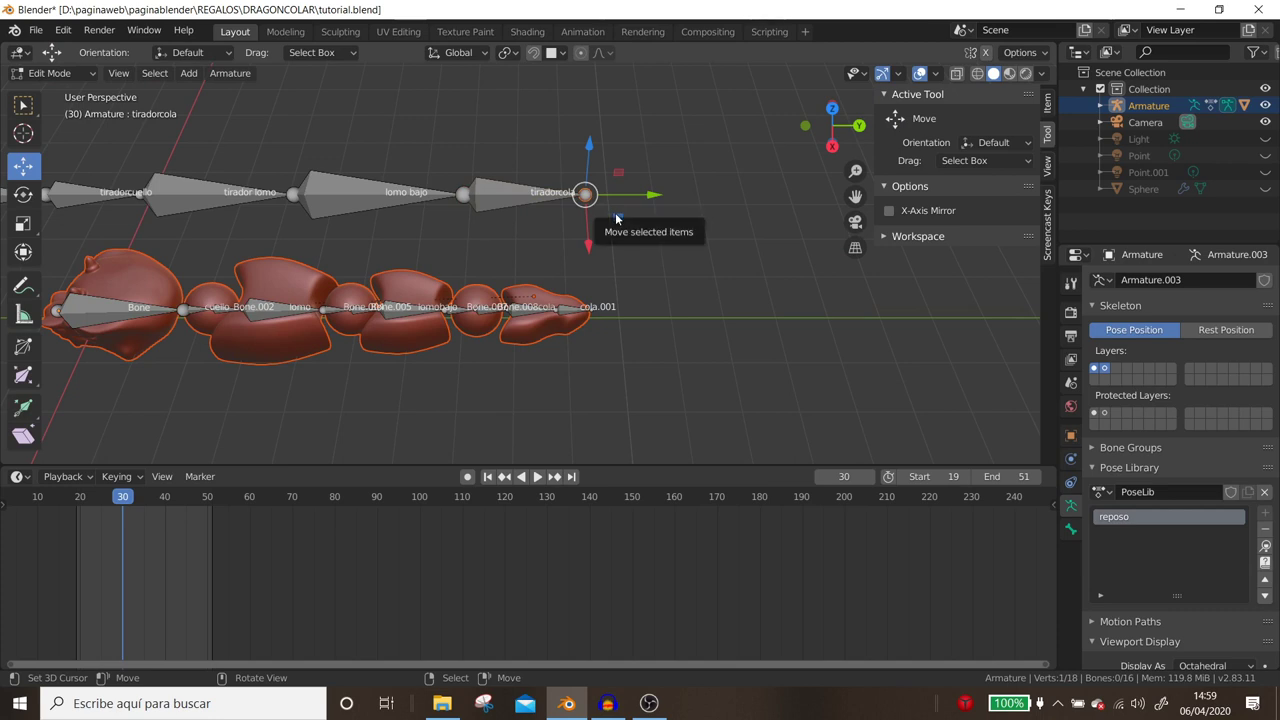
{"action": "key", "text": "e"}
{"action": "key", "text": "y"}
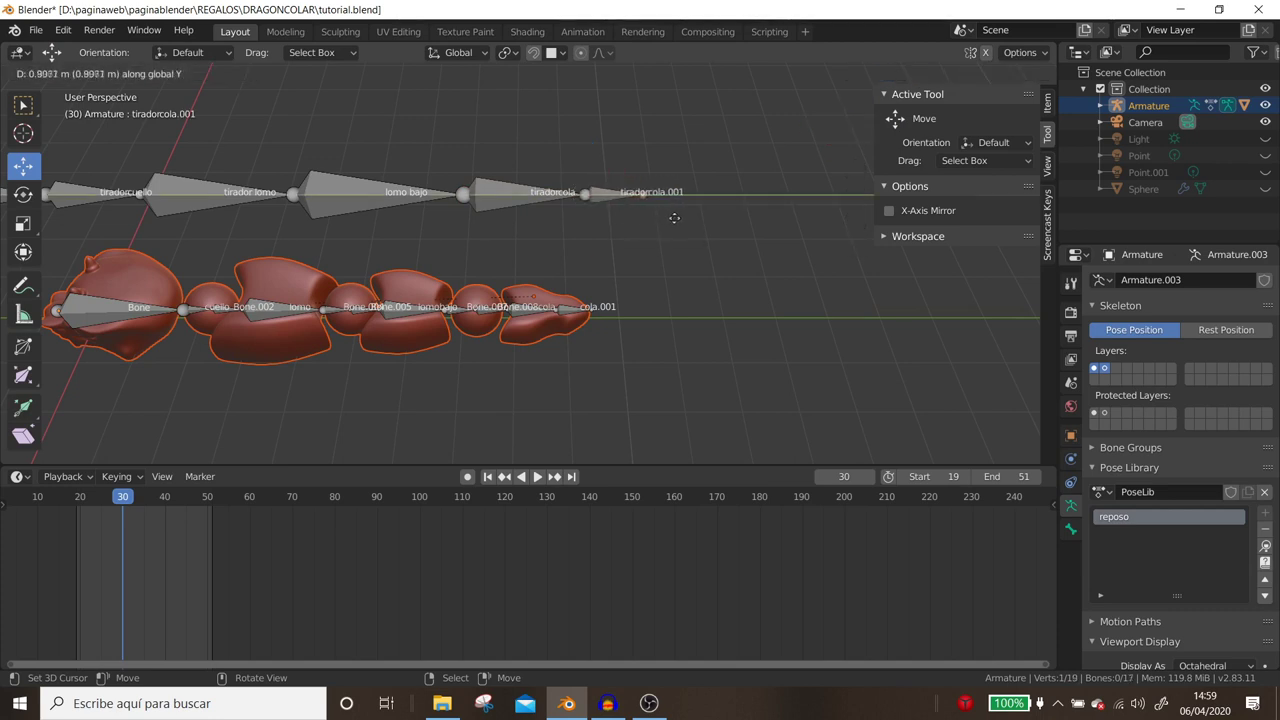
{"action": "left_click", "coordinate": [688, 218]}
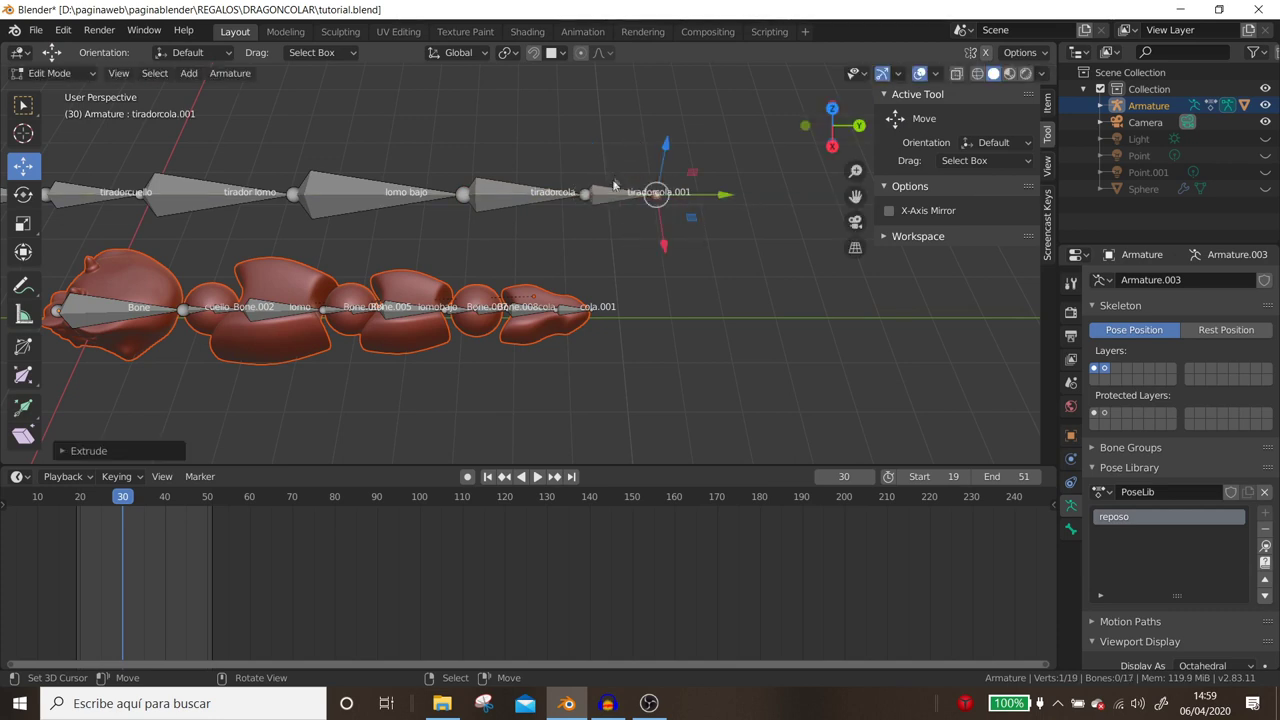
Select tiradorcola.001, view it from the side, and open the constraint settings.
{"action": "left_click", "coordinate": [618, 190]}
{"action": "scroll", "coordinate": [668, 238], "scroll_direction": "up", "scroll_amount": 3}
{"action": "mouse_move", "coordinate": [668, 242]}
{"action": "middle_mouse_down"}
{"action": "mouse_move", "coordinate": [609, 210]}
{"action": "mouse_move", "coordinate": [642, 200]}
{"action": "middle_mouse_up"}
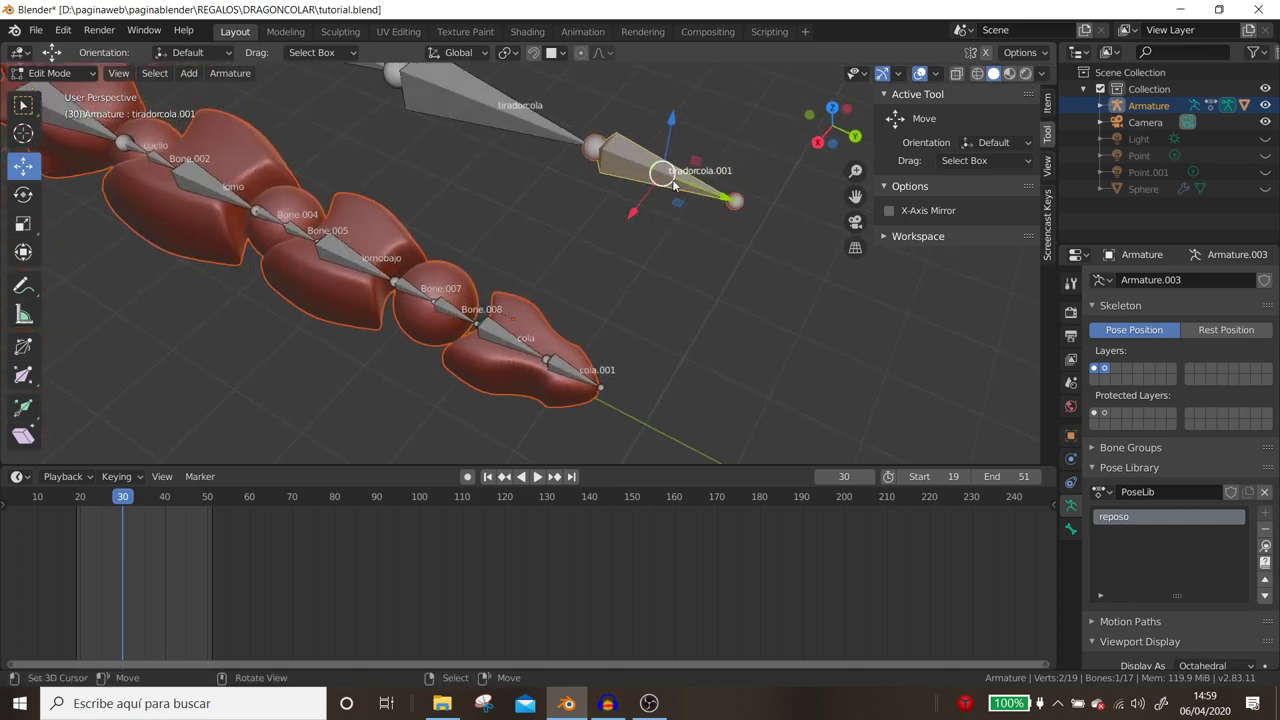
{"action": "middle_click_drag", "start_coordinate": [735, 190], "coordinate": [703, 279]}
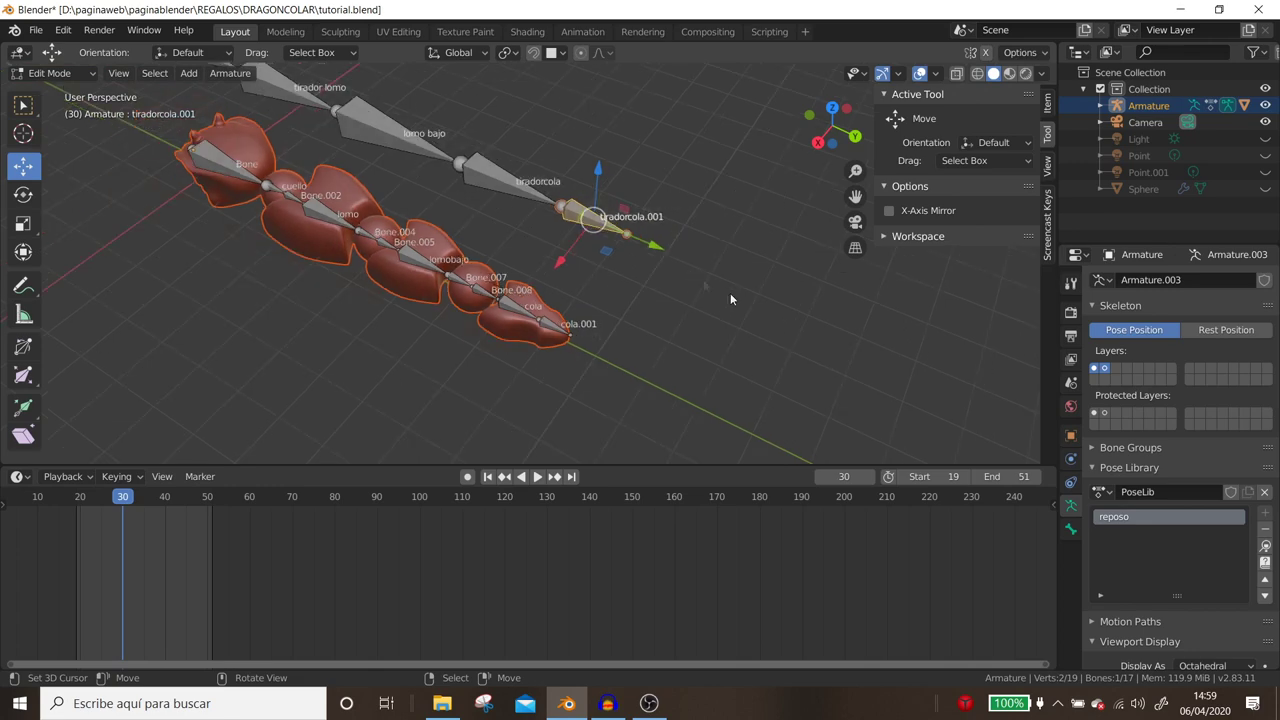
{"action": "left_click", "coordinate": [1071, 484]}
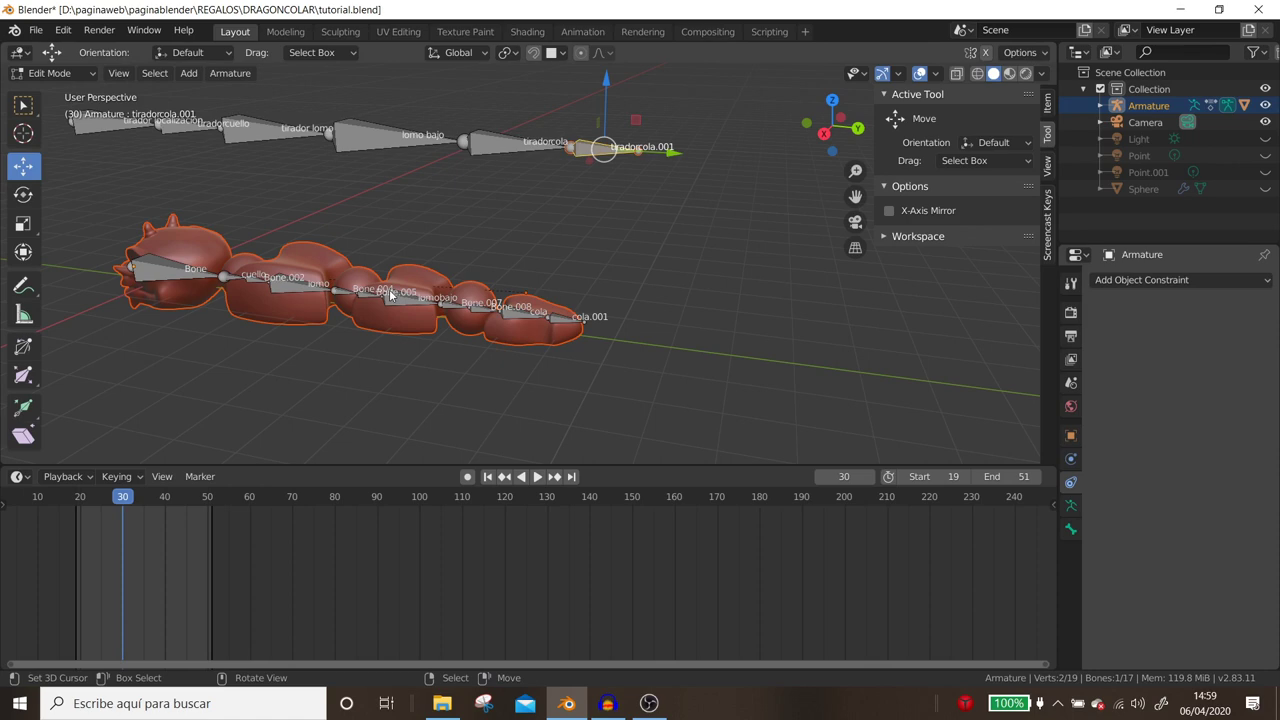
{"action": "scroll", "coordinate": [924, 343], "scroll_direction": "up", "scroll_amount": 3}
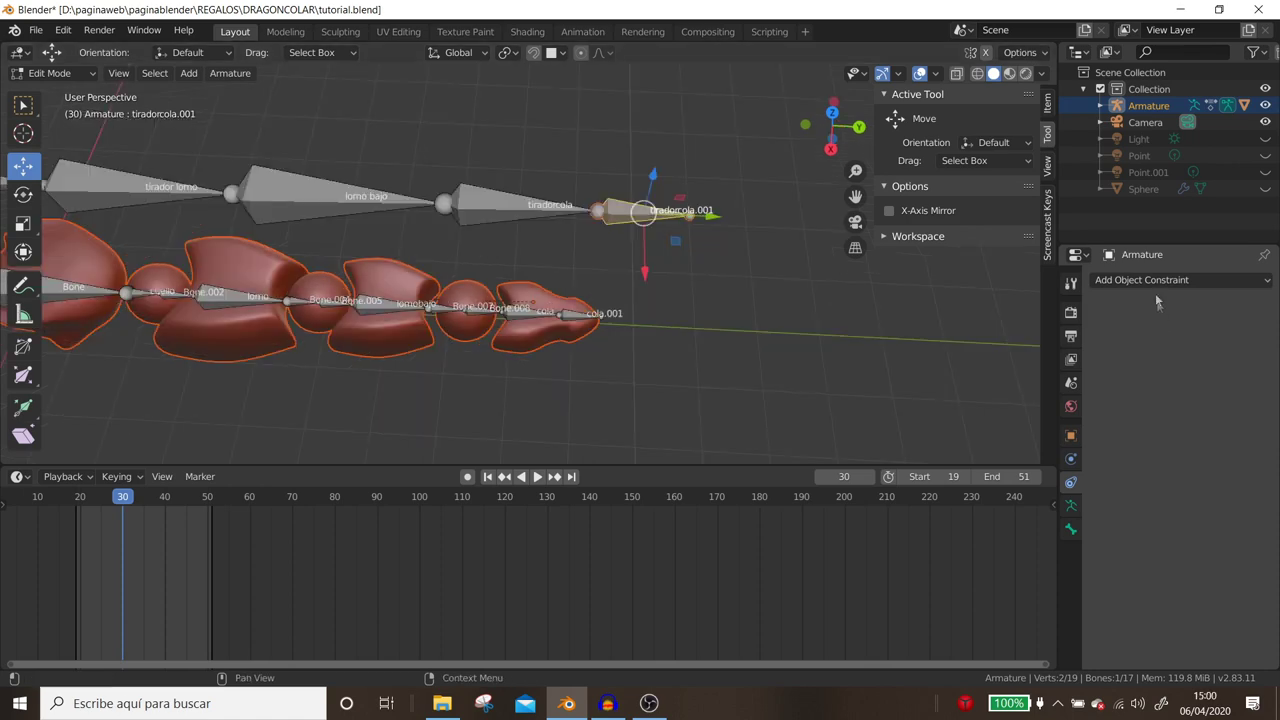
{"action": "left_click", "coordinate": [1170, 280]}
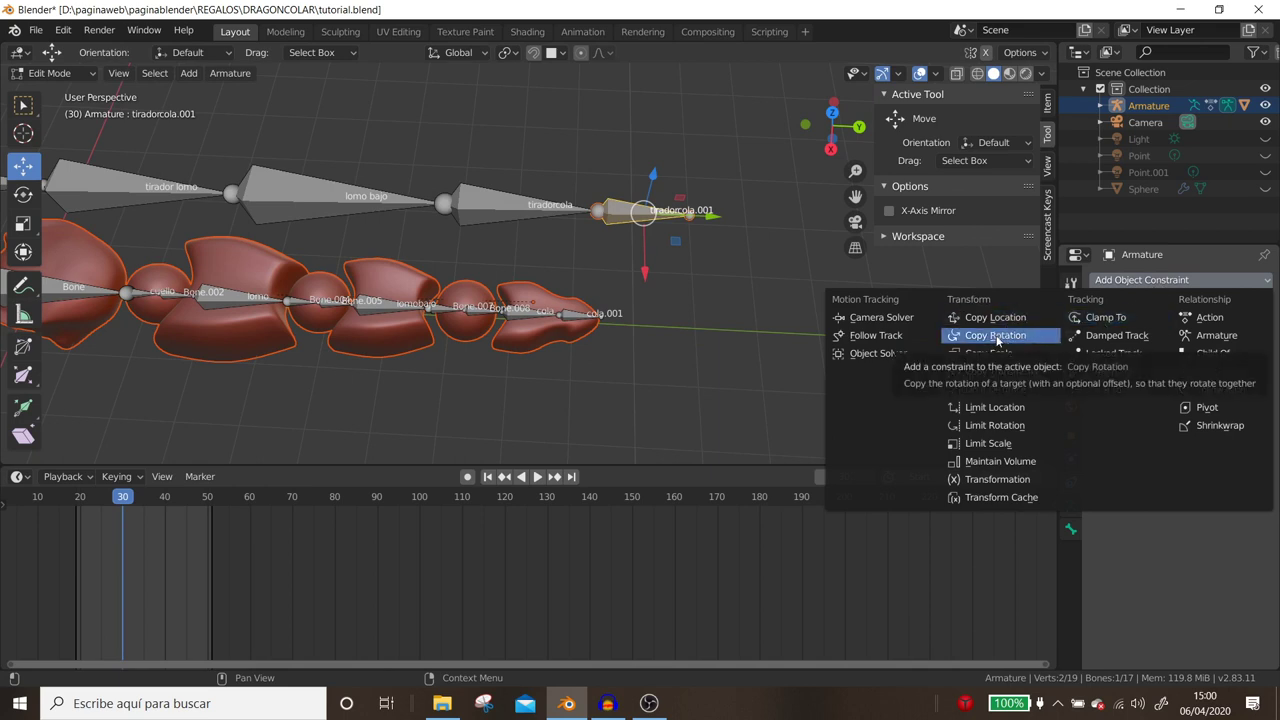
{"action": "left_click", "coordinate": [994, 338]}
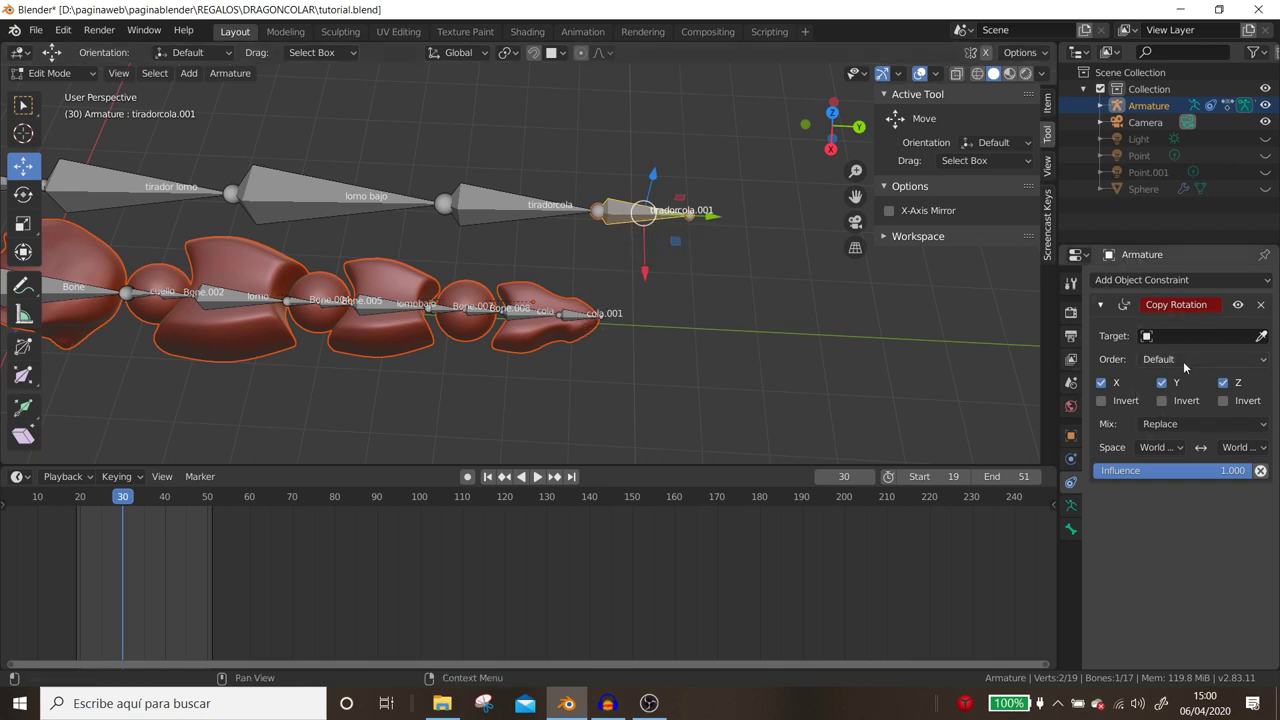
{"action": "middle_click_drag", "start_coordinate": [722, 346], "coordinate": [723, 344]}
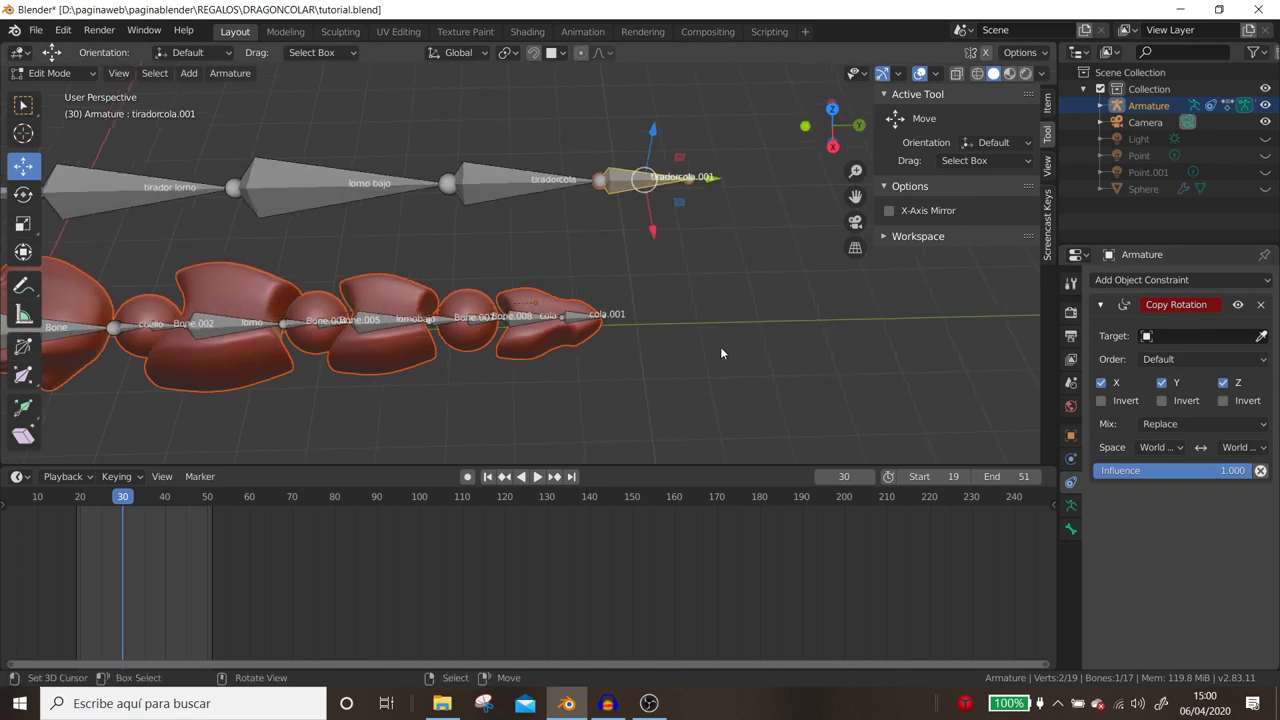
{"action": "left_click", "coordinate": [1260, 304]}
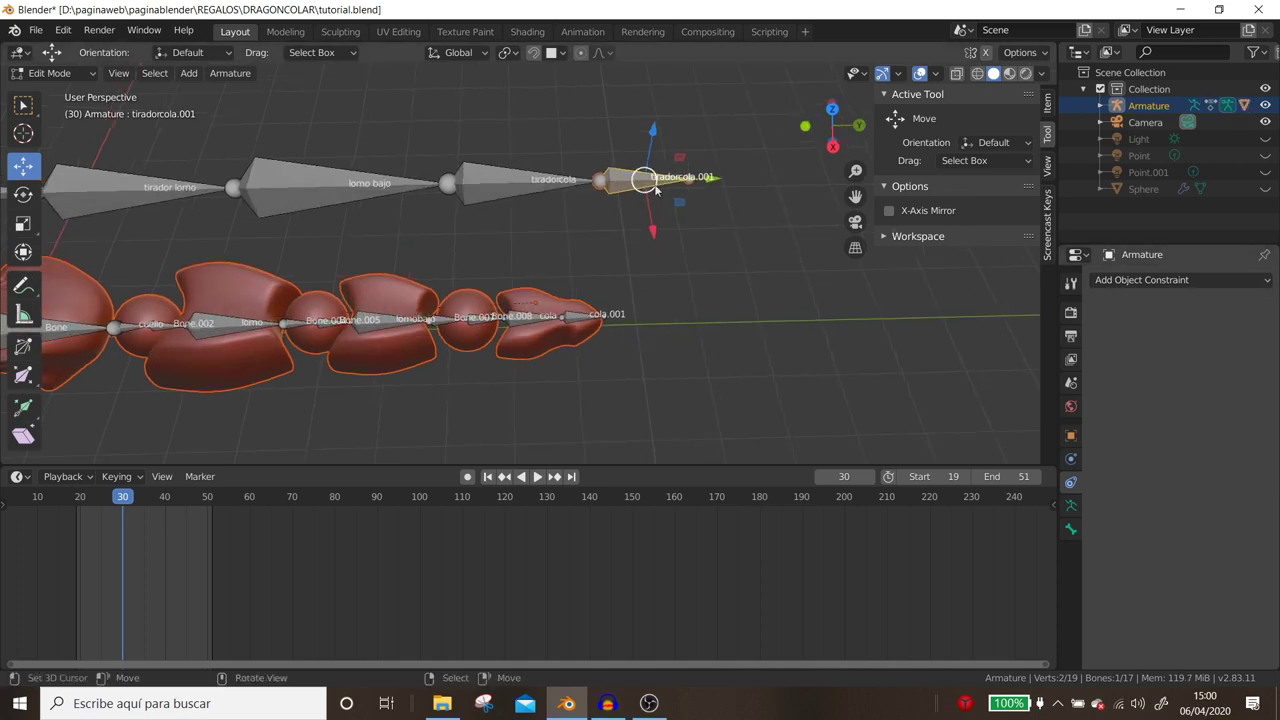
{"action": "left_click", "coordinate": [582, 317]}
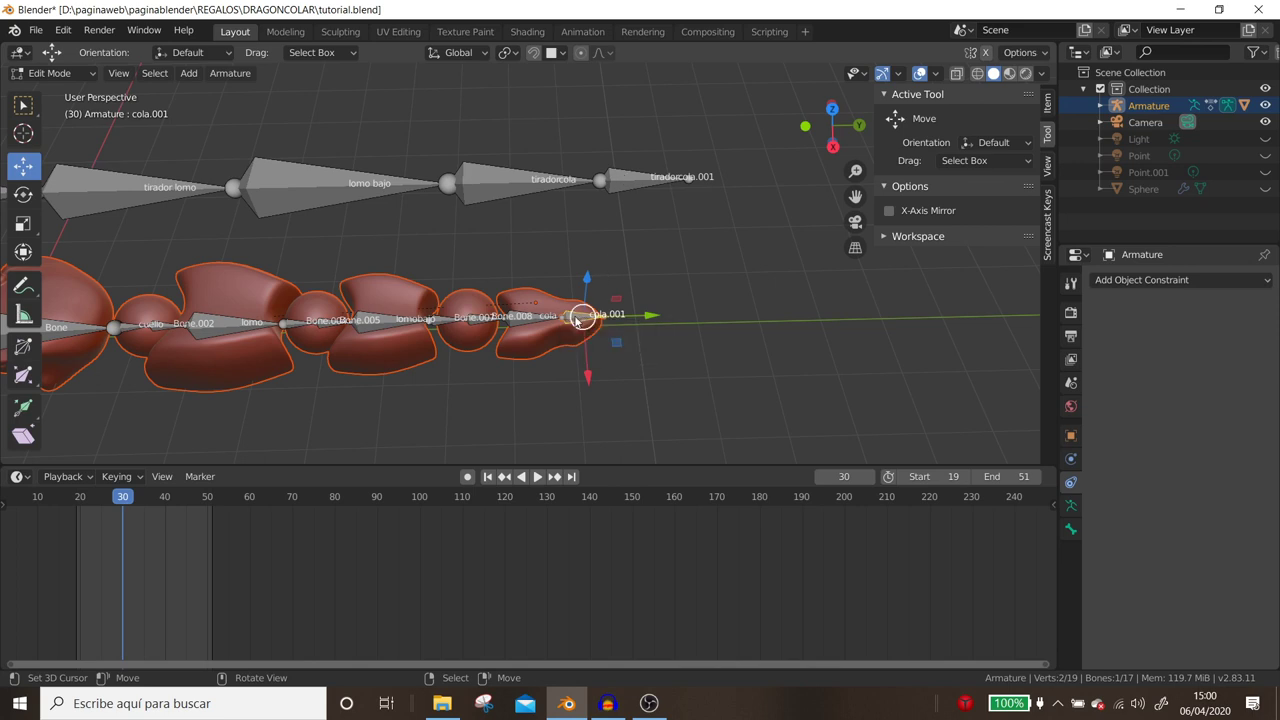
{"action": "left_click", "coordinate": [1158, 280]}
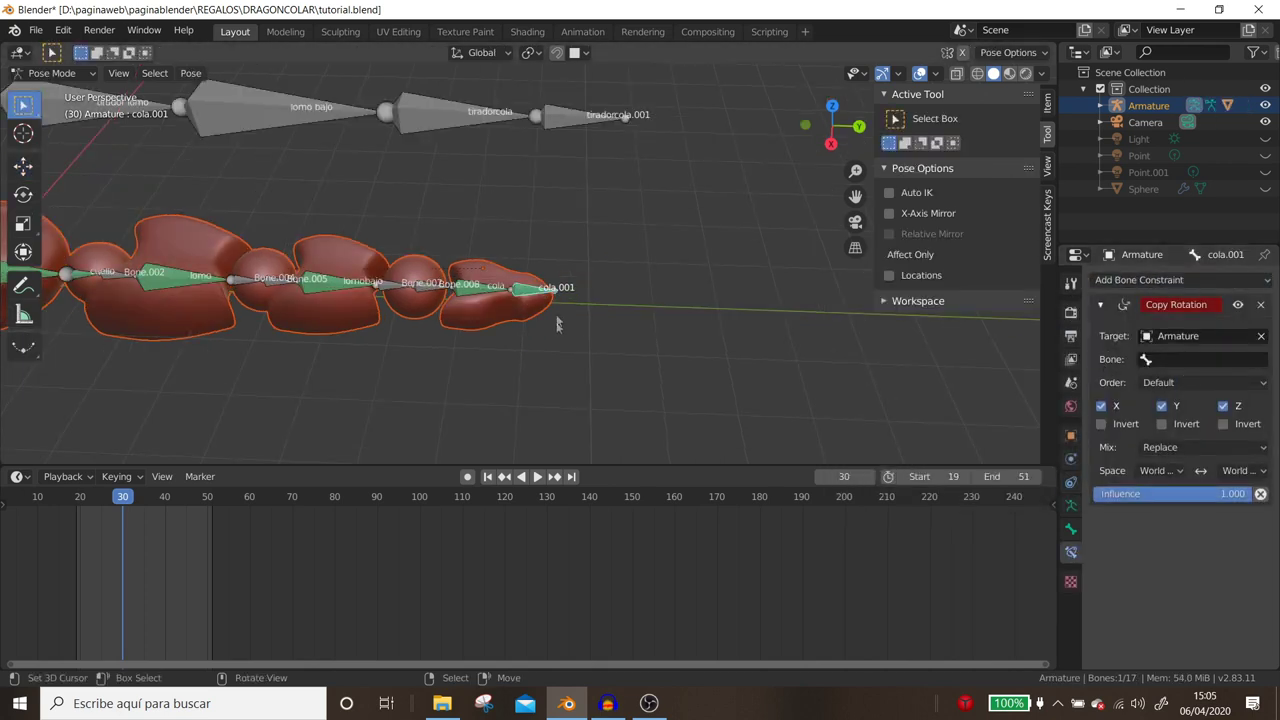
Set the Copy Rotation constraint's target bone to tiradorcola.001.
{"action": "left_click", "coordinate": [1170, 359]}
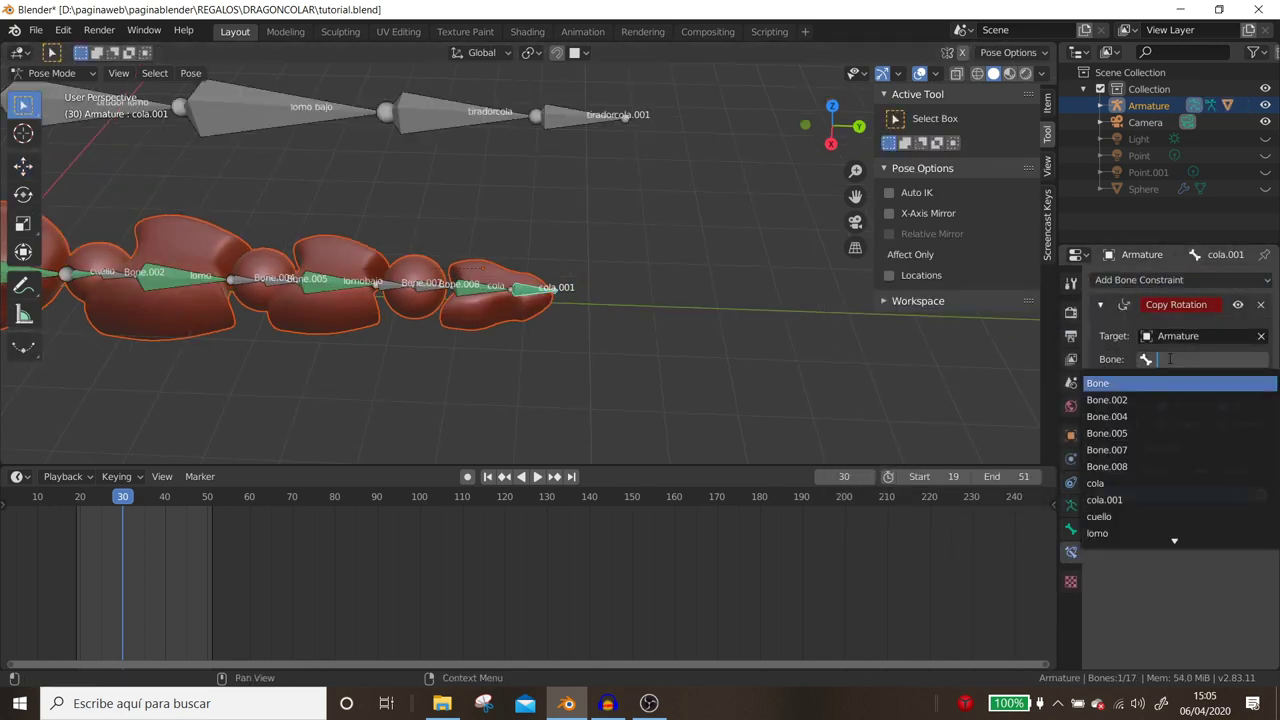
{"action": "scroll", "coordinate": [1172, 365], "scroll_direction": "down", "scroll_amount": 3}
{"action": "scroll", "coordinate": [1180, 390], "scroll_direction": "down", "scroll_amount": 6}
{"action": "scroll", "coordinate": [1188, 420], "scroll_direction": "down", "scroll_amount": 4}
{"action": "scroll", "coordinate": [1195, 438], "scroll_direction": "down", "scroll_amount": 3}
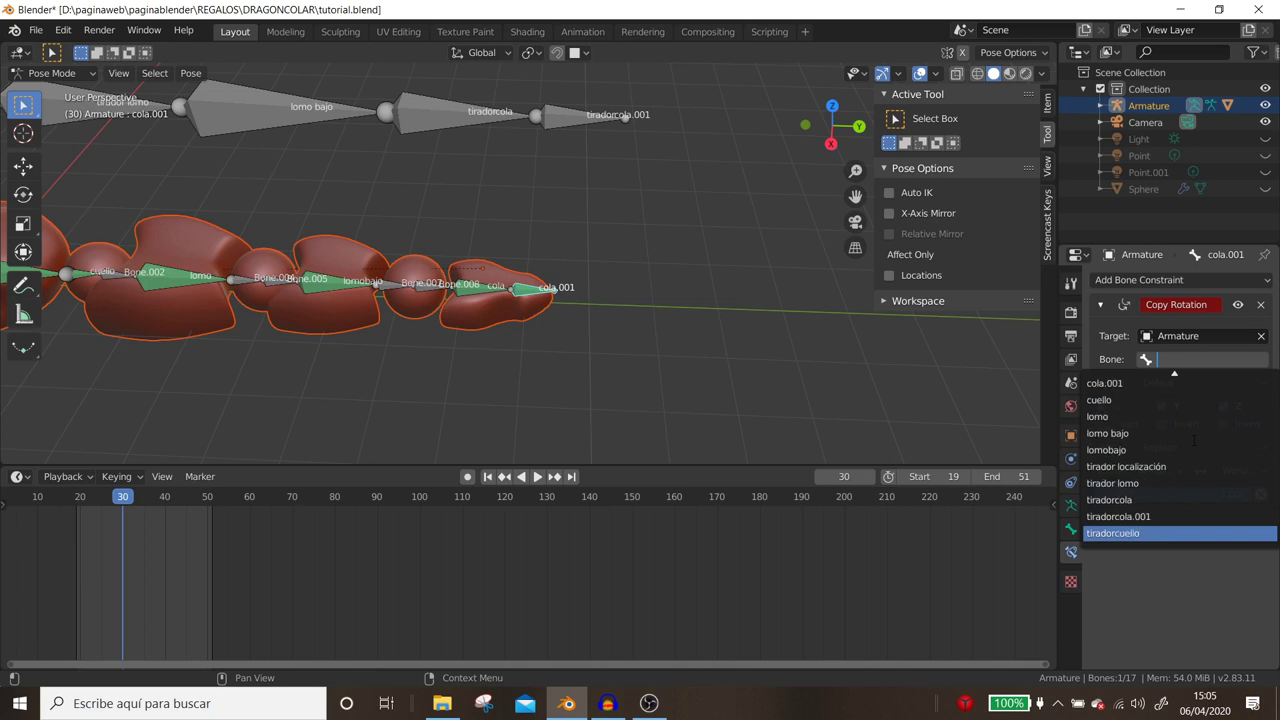
{"action": "left_click", "coordinate": [1117, 517]}
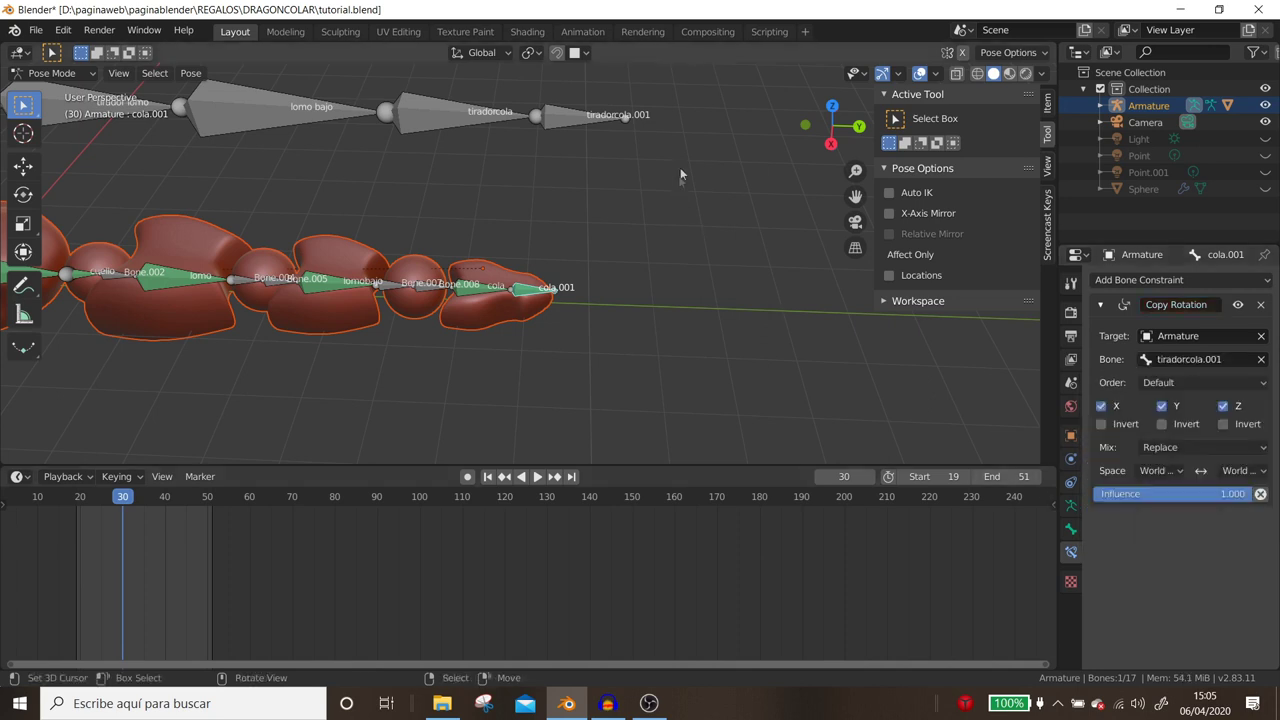
Set owner and target spaces to Local Space and mix to Offset (Legacy).
{"action": "left_click", "coordinate": [1158, 470]}
{"action": "left_click", "coordinate": [1106, 544]}
{"action": "left_click", "coordinate": [1240, 470]}
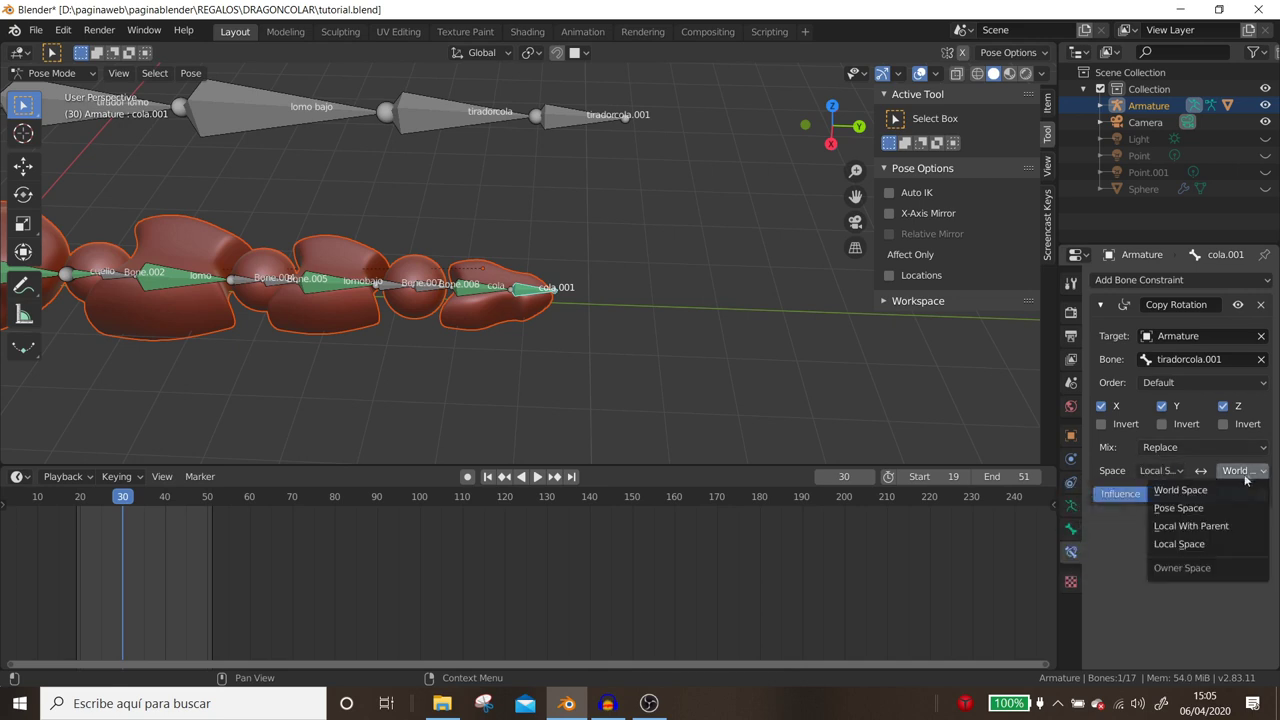
{"action": "left_click", "coordinate": [1200, 545]}
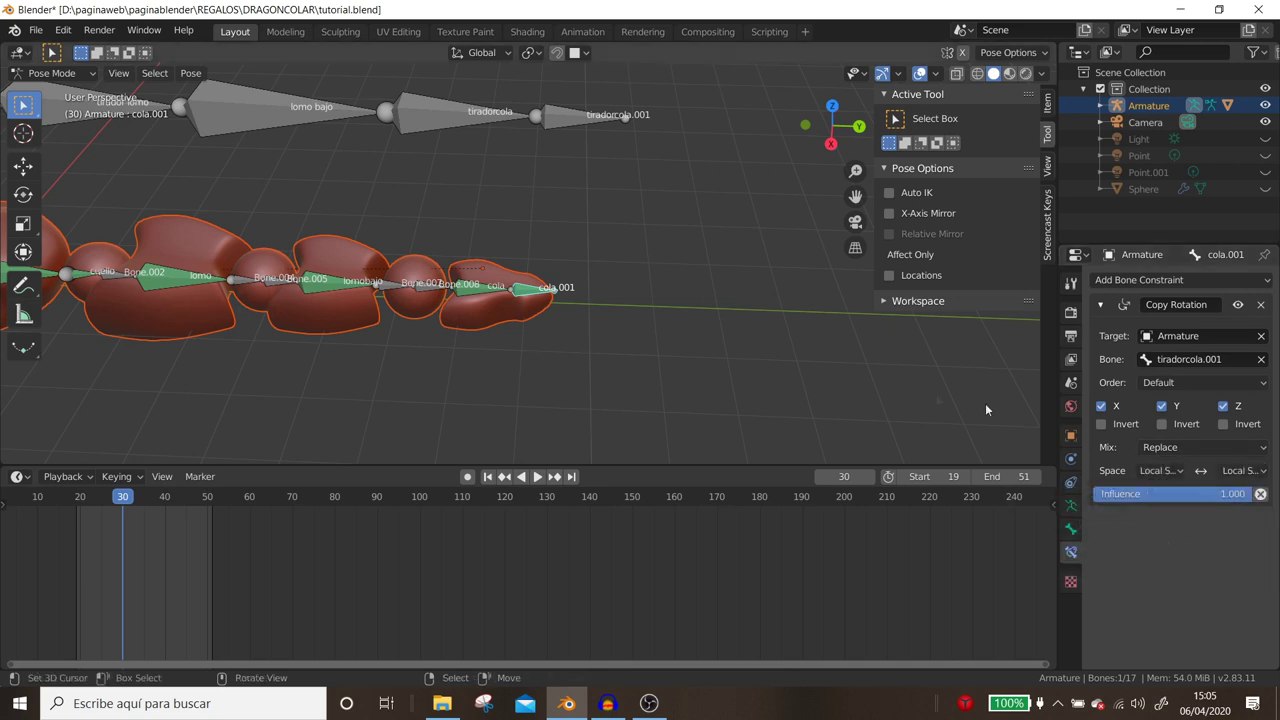
{"action": "left_click", "coordinate": [1186, 450]}
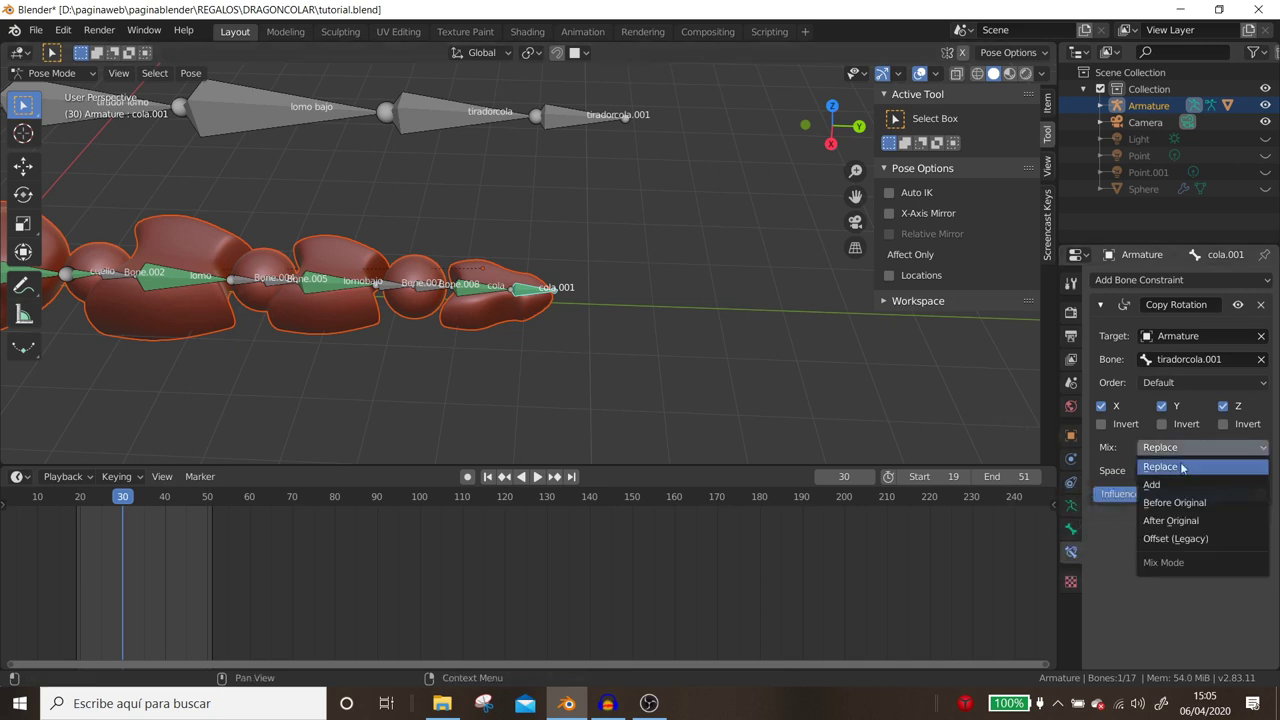
{"action": "left_click", "coordinate": [1169, 538]}
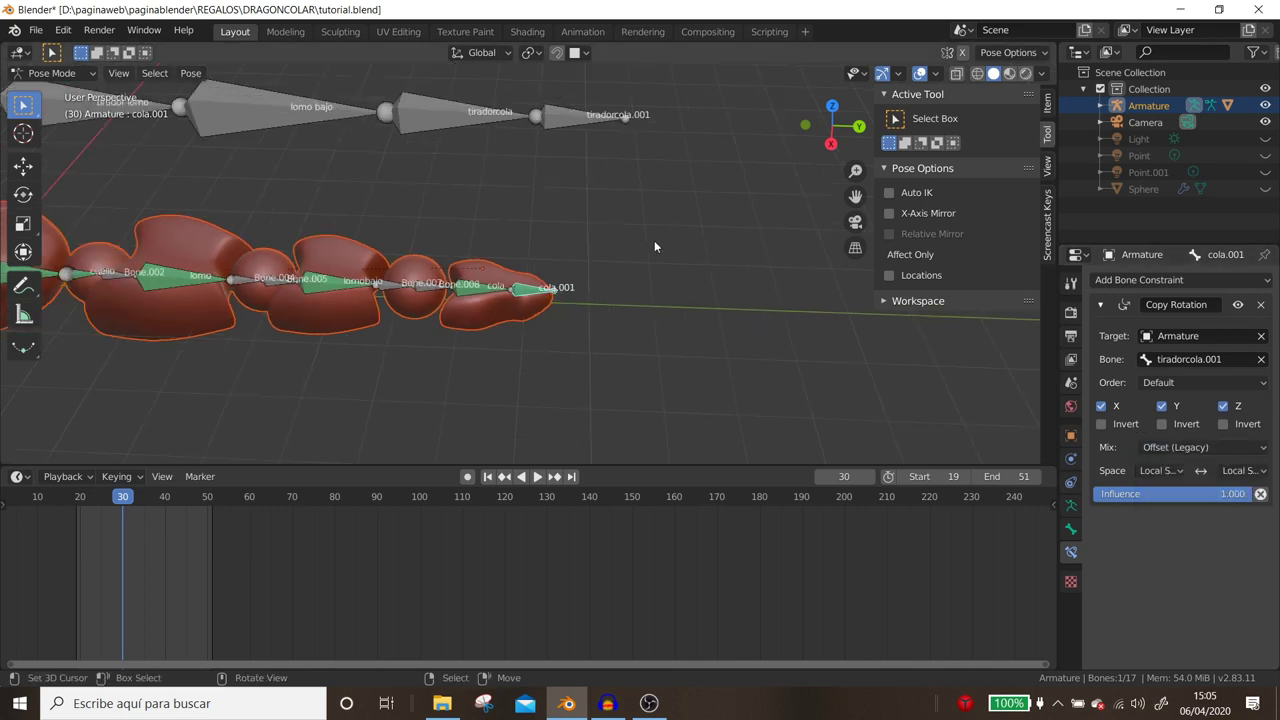
{"action": "left_click", "coordinate": [595, 115]}
{"action": "mouse_move", "coordinate": [600, 118]}
{"action": "middle_mouse_down"}
{"action": "mouse_move", "coordinate": [724, 272]}
{"action": "mouse_move", "coordinate": [716, 281]}
{"action": "middle_mouse_up"}
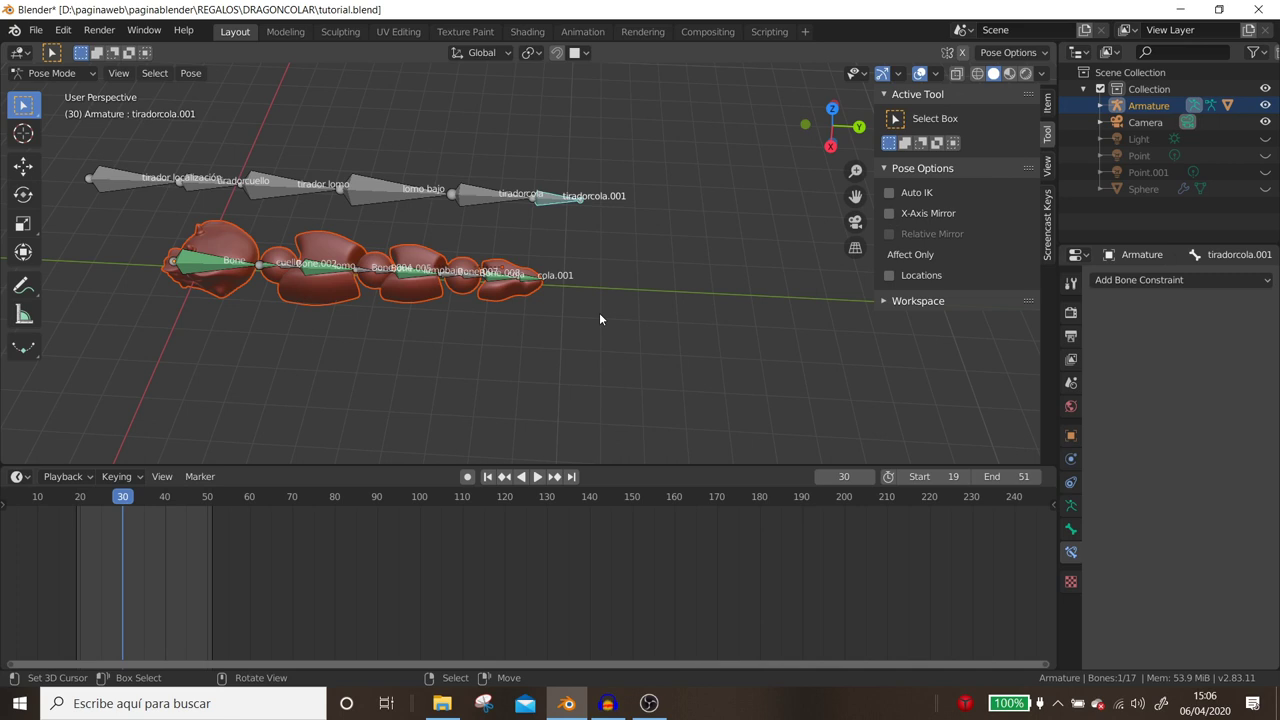
Rotate tiradorcola.001 to point downward so cola.001 lines up beneath it.
{"action": "mouse_move", "coordinate": [600, 319]}
{"action": "middle_mouse_down"}
{"action": "mouse_move", "coordinate": [615, 418]}
{"action": "mouse_move", "coordinate": [560, 371]}
{"action": "middle_mouse_up"}
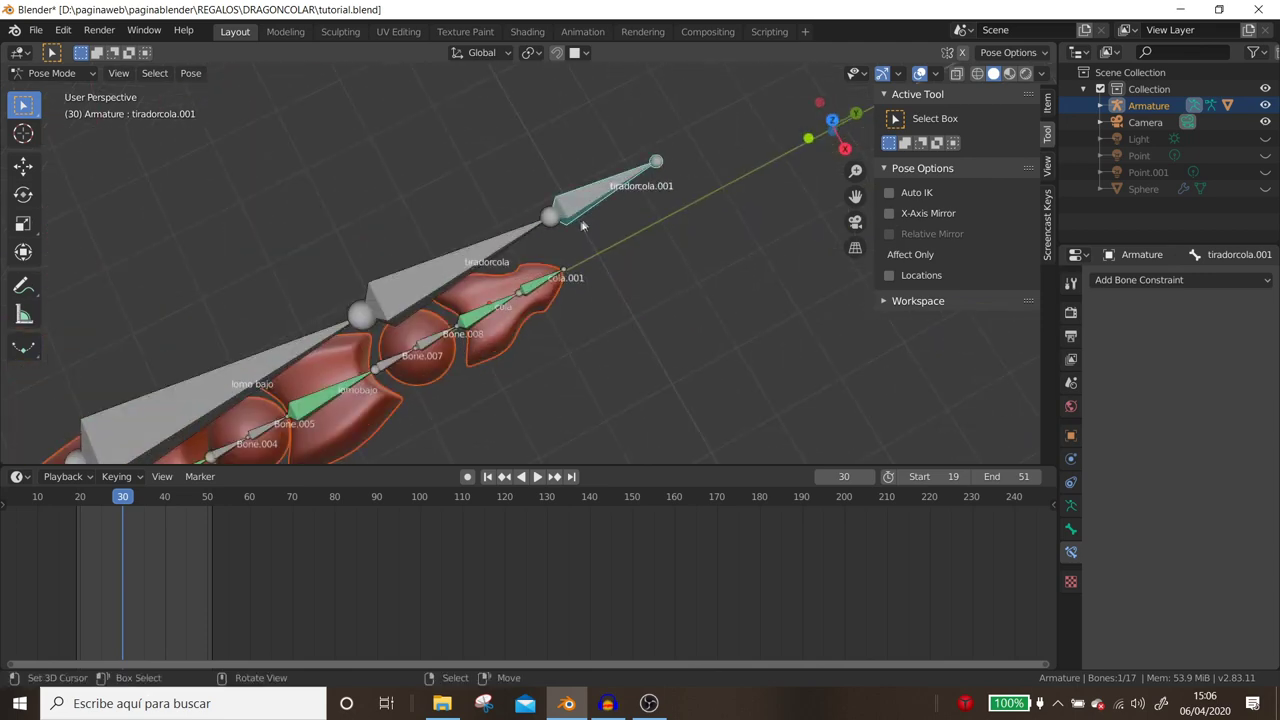
{"action": "key", "text": "r"}
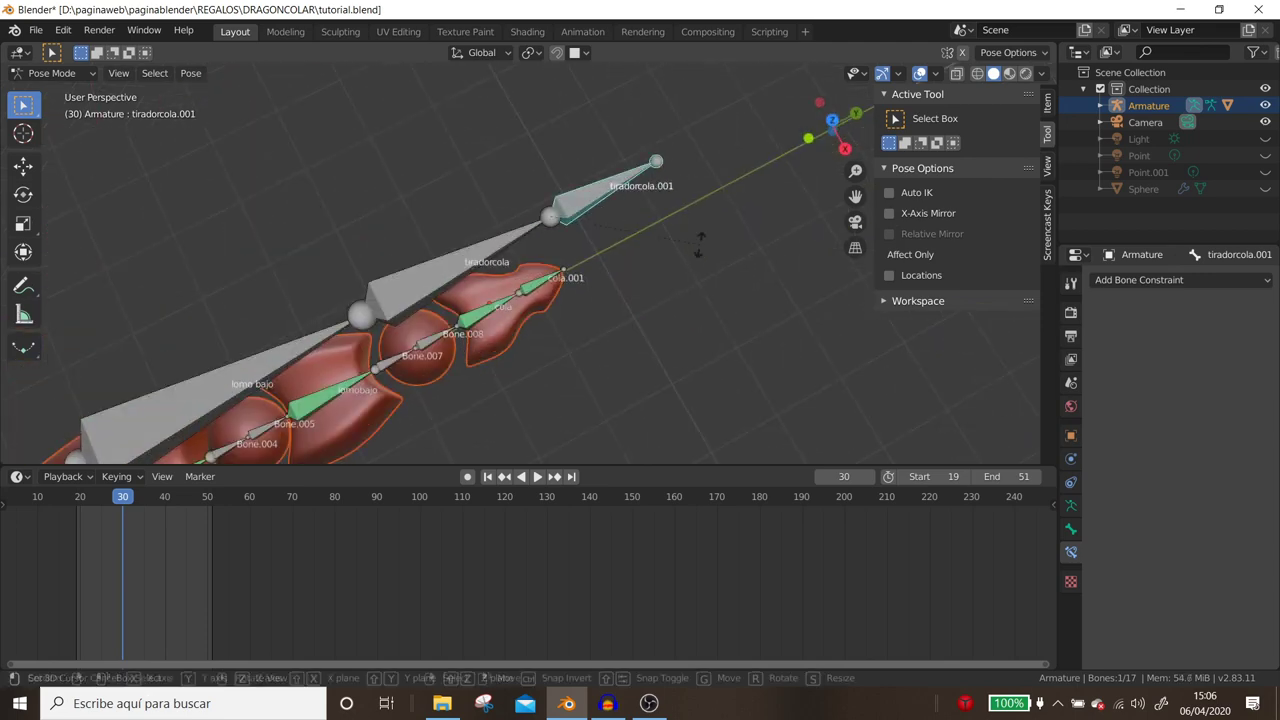
{"action": "left_click", "coordinate": [631, 341]}
{"action": "middle_click_drag", "start_coordinate": [631, 345], "coordinate": [477, 297]}
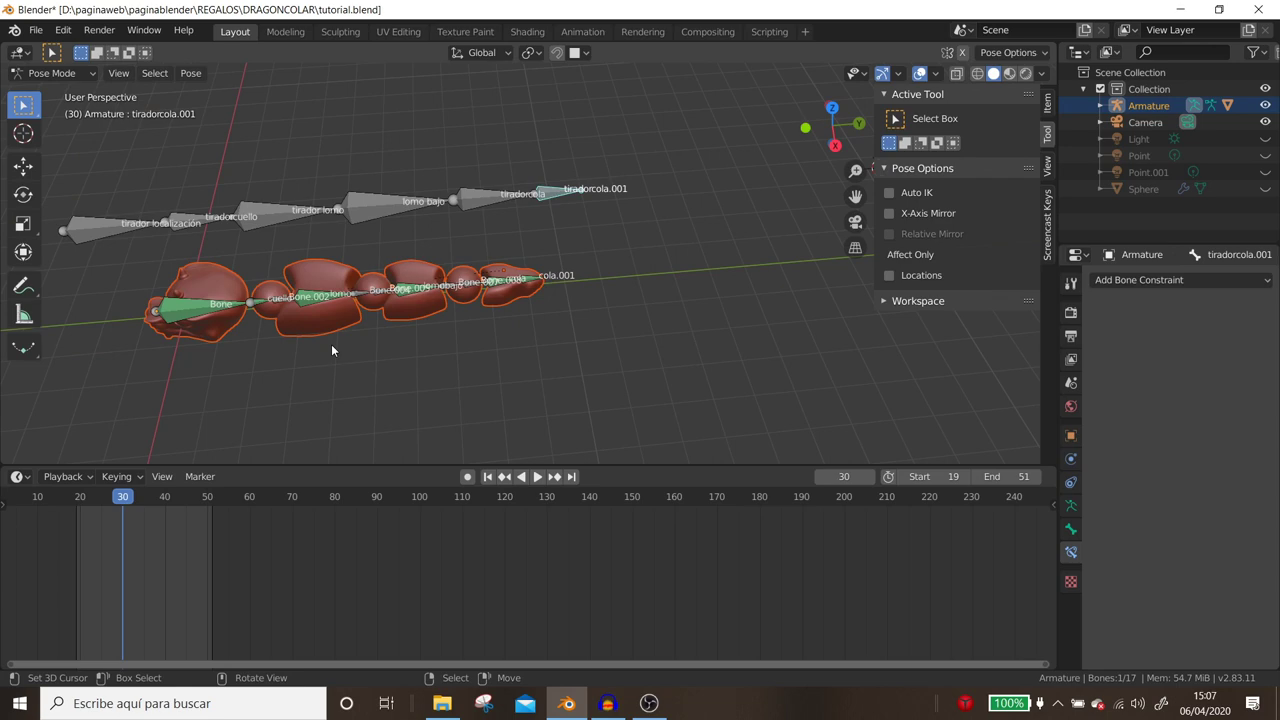
{"action": "middle_click_drag", "start_coordinate": [331, 344], "coordinate": [584, 332]}
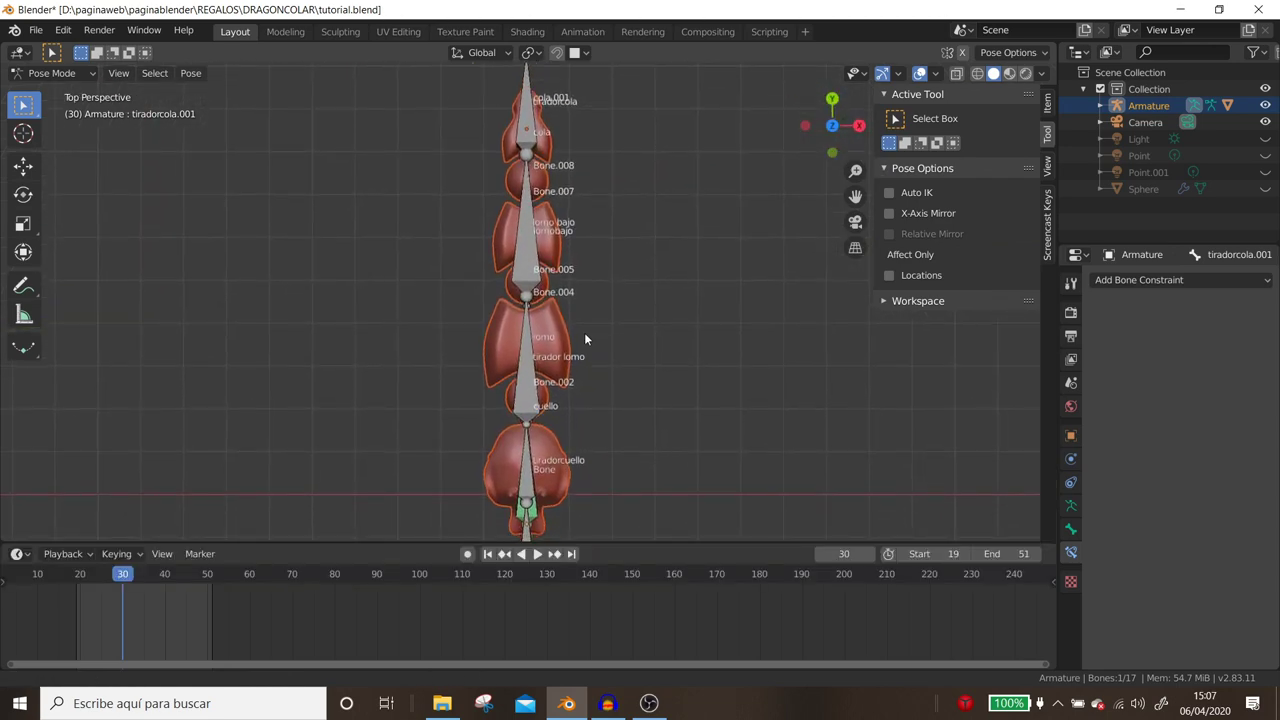
{"action": "scroll", "coordinate": [585, 339], "scroll_direction": "down", "scroll_amount": 2}
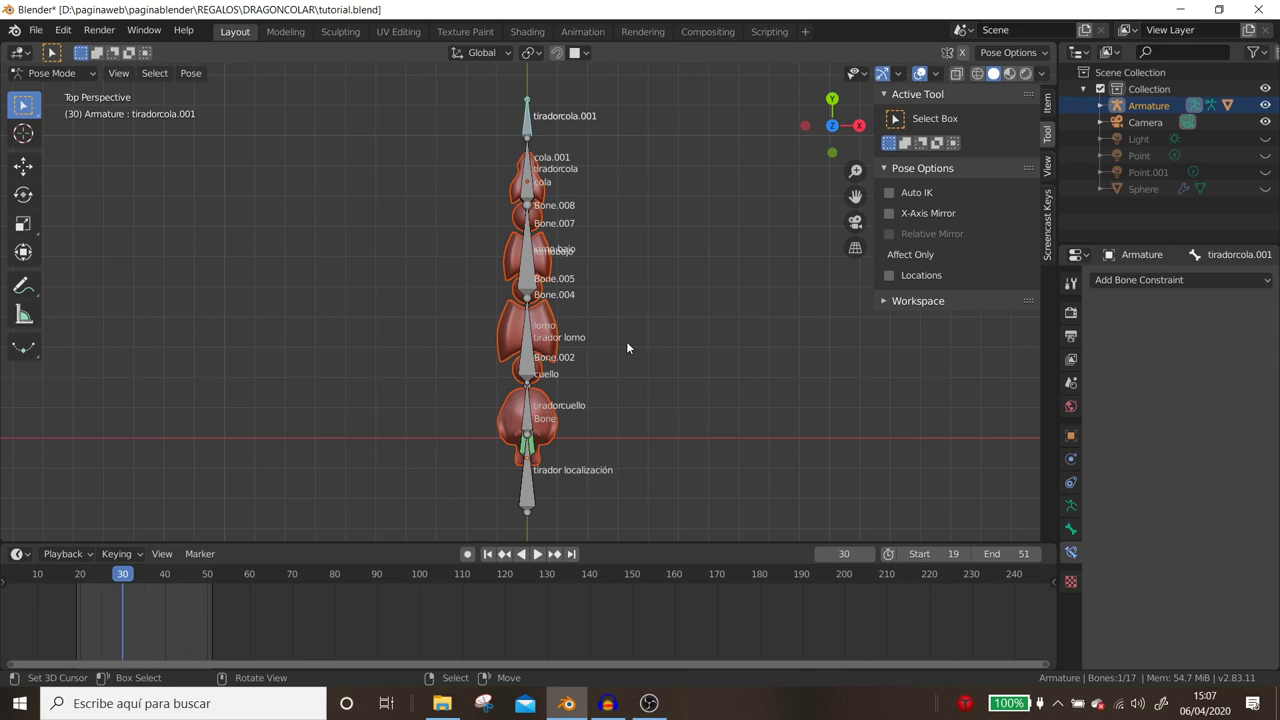
{"action": "scroll", "coordinate": [231, 614], "scroll_direction": "down", "scroll_amount": 1}
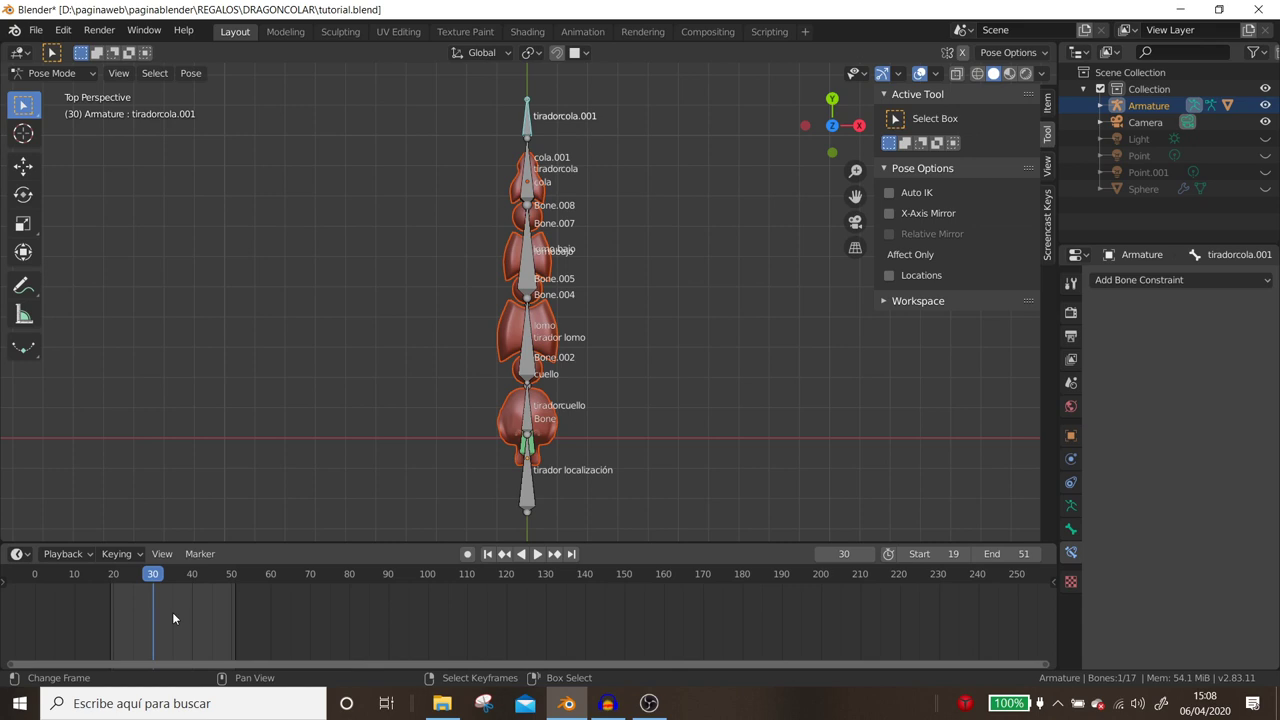
Set the playback start to frame 1, jump to frame 1, and select all bones.
{"action": "scroll", "coordinate": [784, 298], "scroll_direction": "down", "scroll_amount": 2}
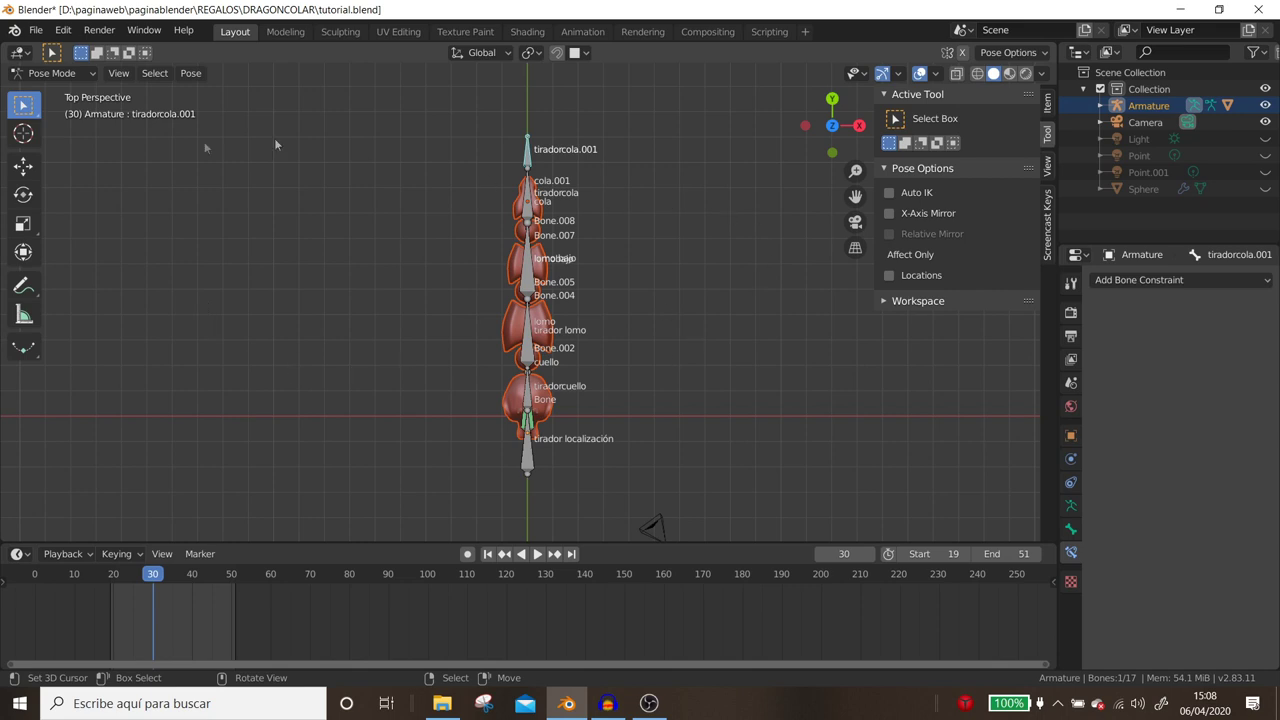
{"action": "key", "text": "BackSpace"}
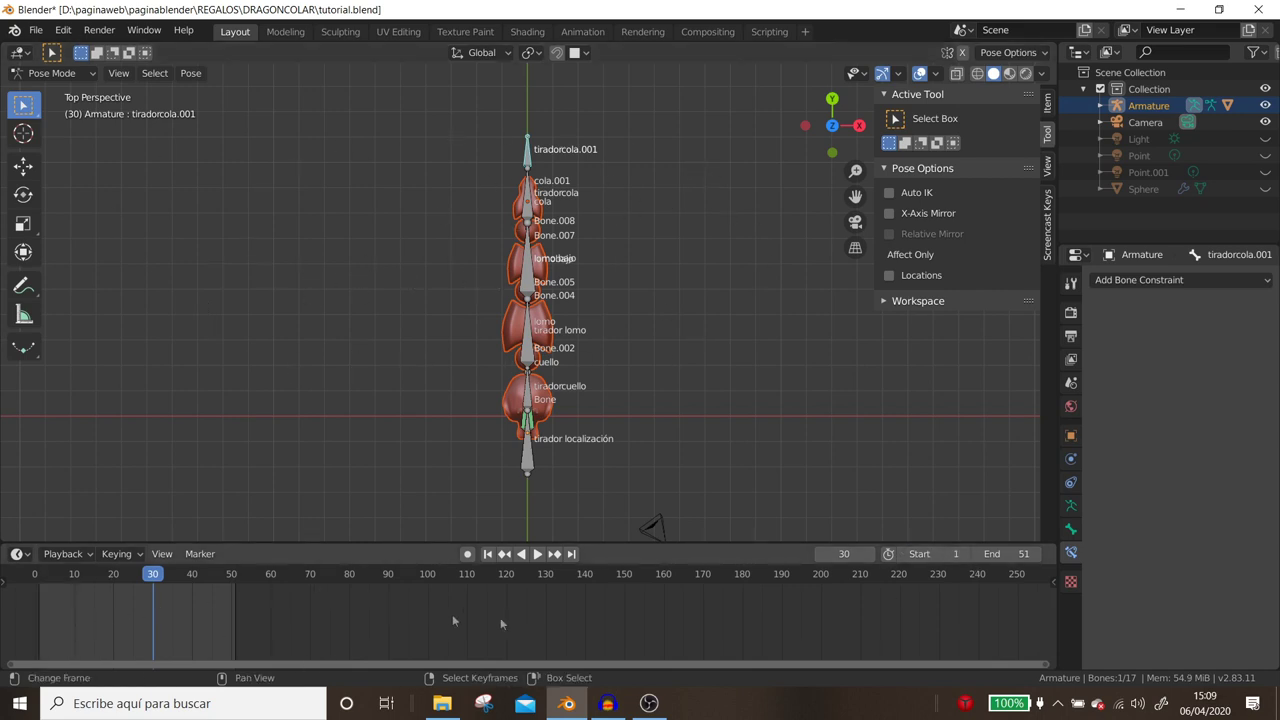
{"action": "left_click_drag", "start_coordinate": [556, 668], "coordinate": [309, 679]}
{"action": "scroll", "coordinate": [378, 648], "scroll_direction": "up", "scroll_amount": 2}
{"action": "scroll", "coordinate": [378, 648], "scroll_direction": "up", "scroll_amount": 2}
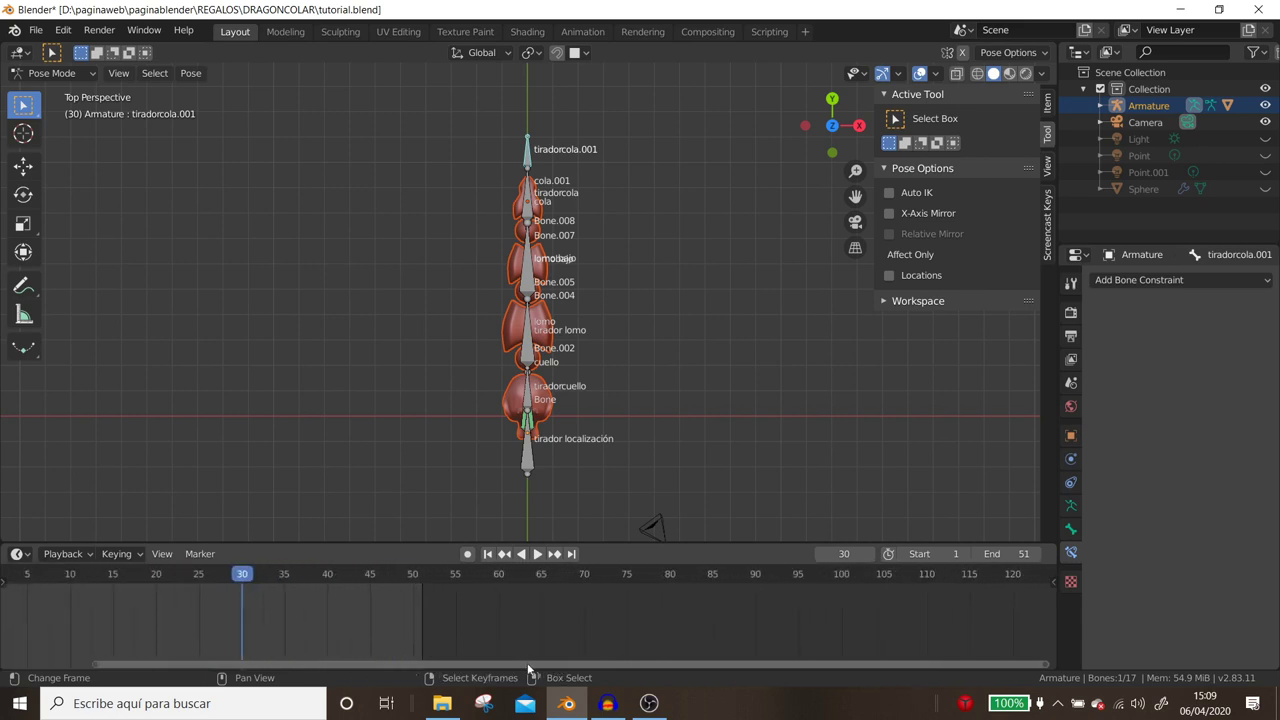
{"action": "left_click_drag", "start_coordinate": [528, 668], "coordinate": [223, 650]}
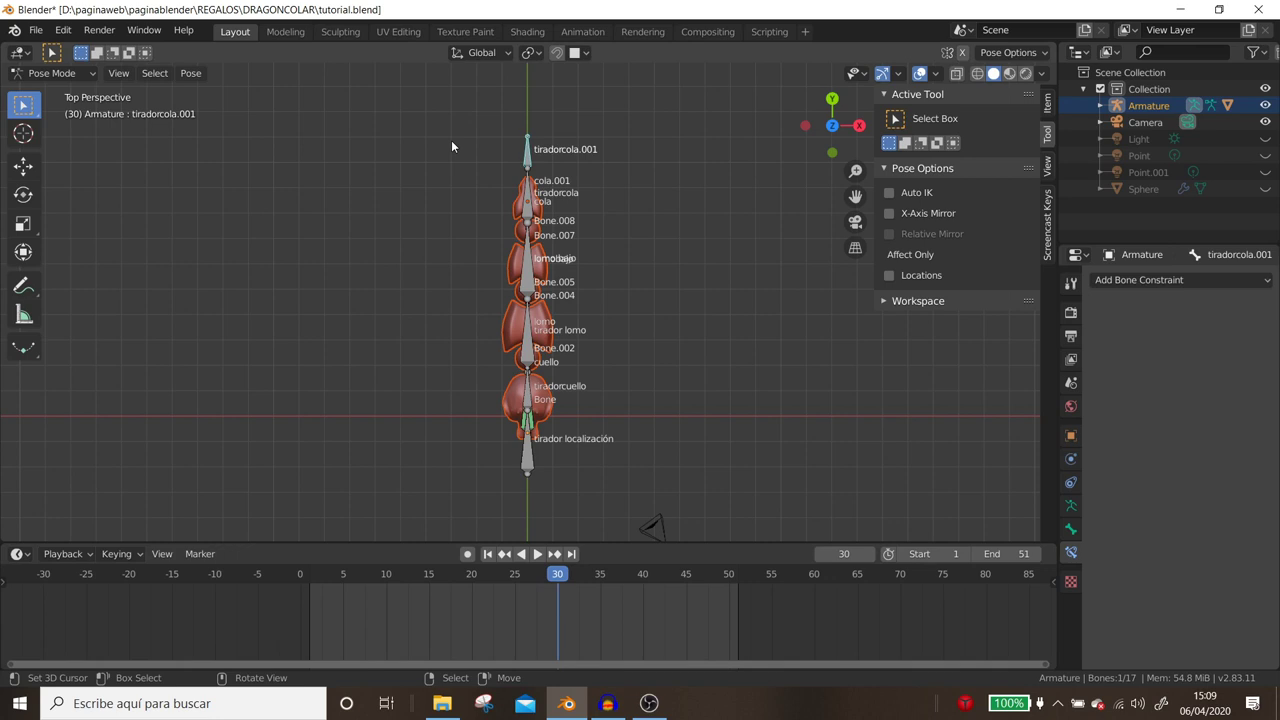
{"action": "key", "text": "shift+Left"}
{"action": "key", "text": "a"}
{"action": "scroll", "coordinate": [618, 333], "scroll_direction": "down", "scroll_amount": 2}
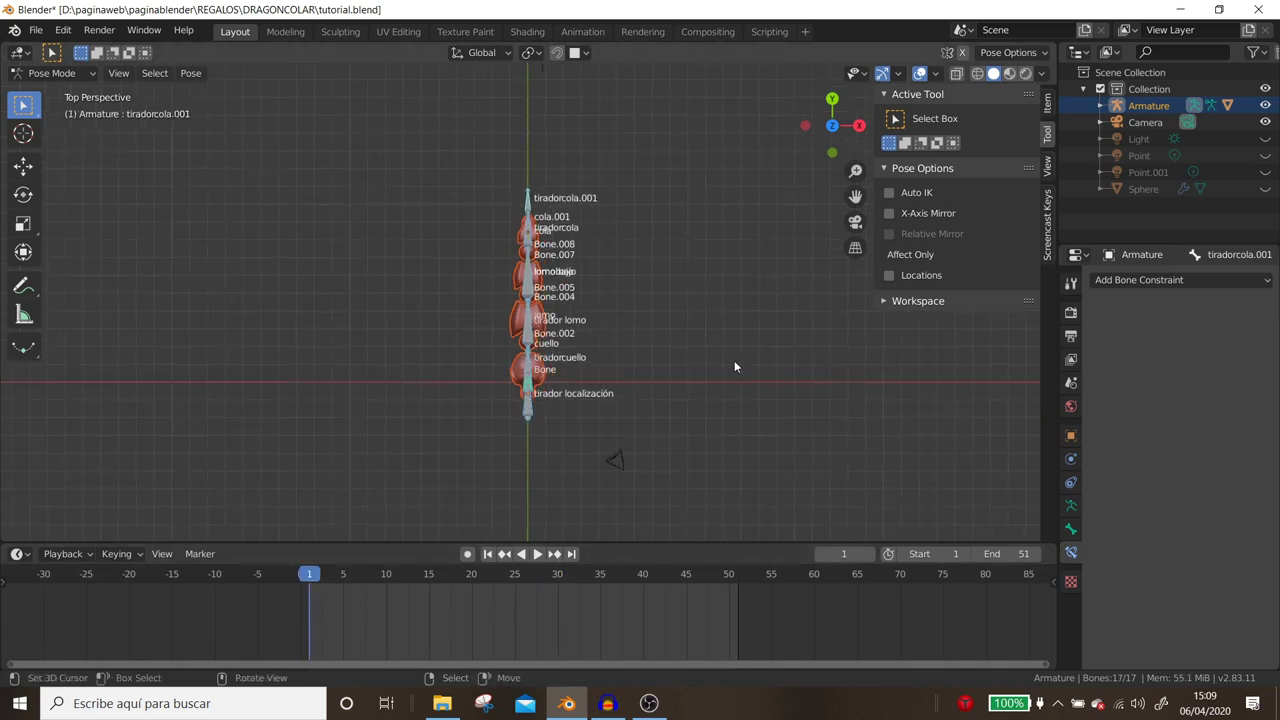
Create pose library PoseLib.001 and save the current straight pose as 'descanso'.
{"action": "left_click", "coordinate": [1071, 506]}
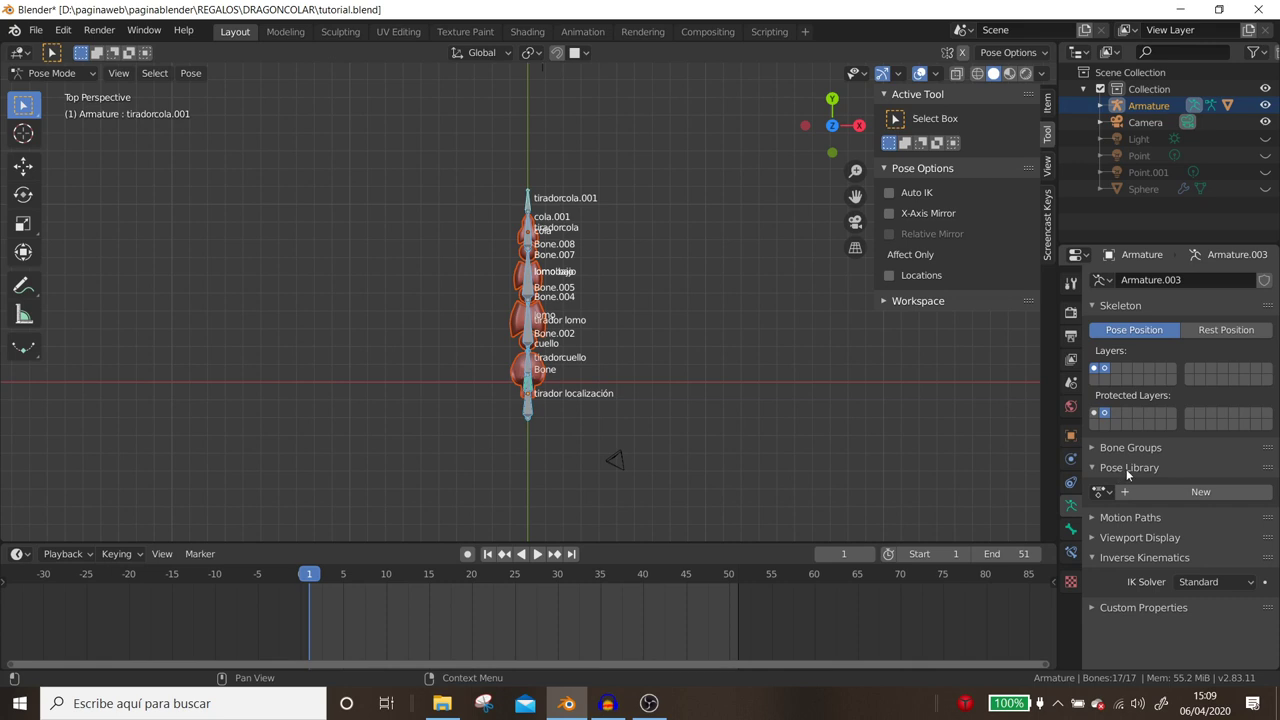
{"action": "left_click", "coordinate": [1190, 488]}
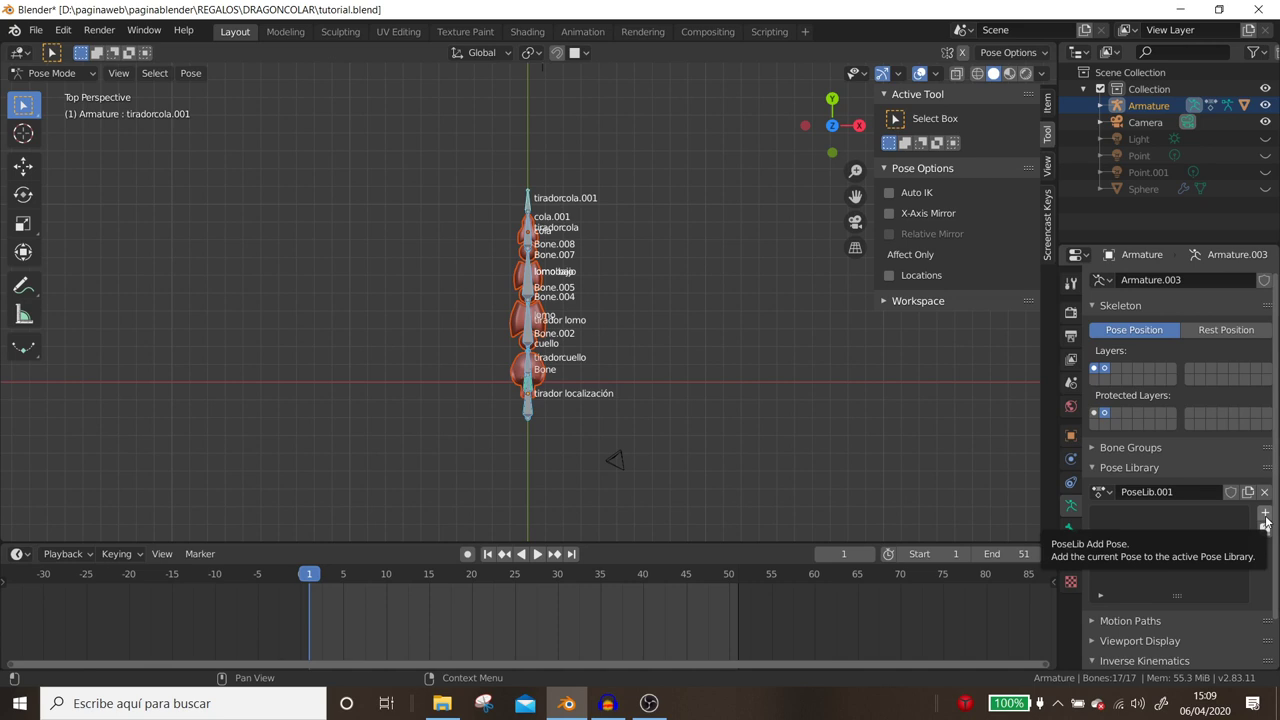
{"action": "left_click", "coordinate": [1265, 515]}
{"action": "left_click", "coordinate": [1200, 522]}
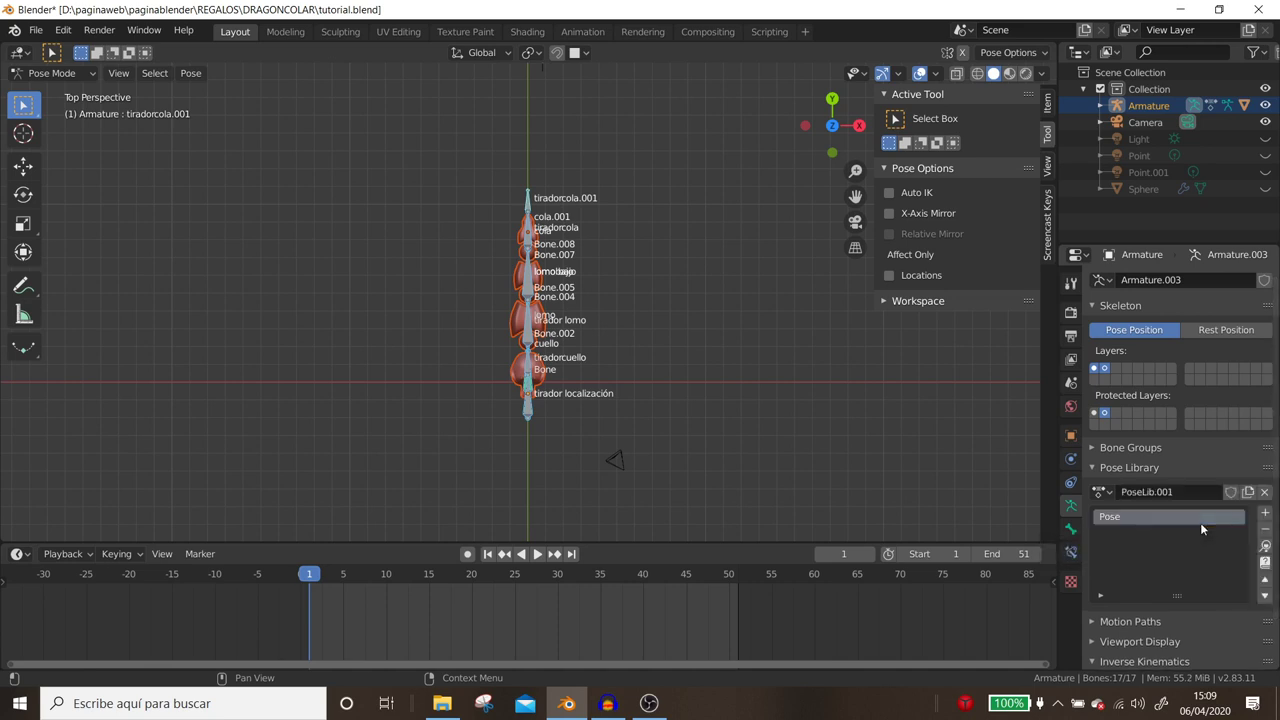
{"action": "double_click", "coordinate": [1108, 522]}
{"action": "type", "text": "descanso"}
{"action": "key", "text": "Return"}
{"action": "middle_click_drag", "start_coordinate": [480, 235], "coordinate": [576, 256]}
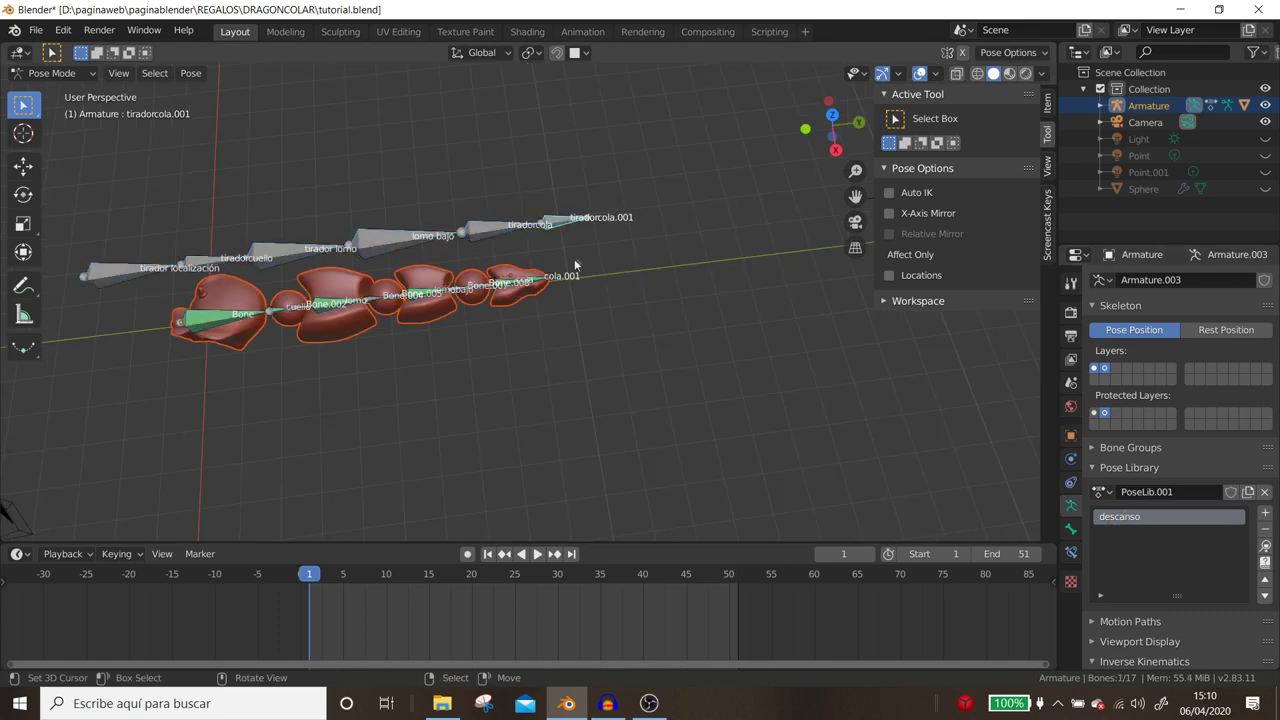
{"action": "left_click", "coordinate": [491, 230]}
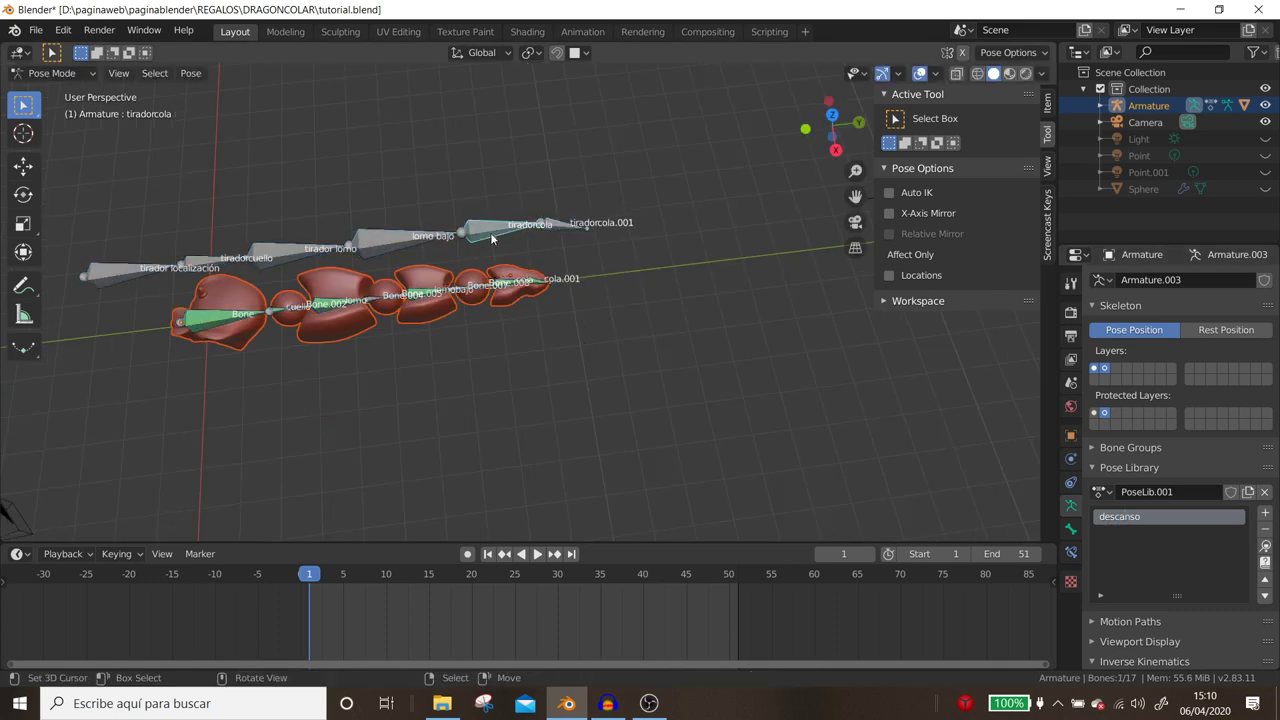
{"action": "key", "text": "r"}
{"action": "key", "text": "Escape"}
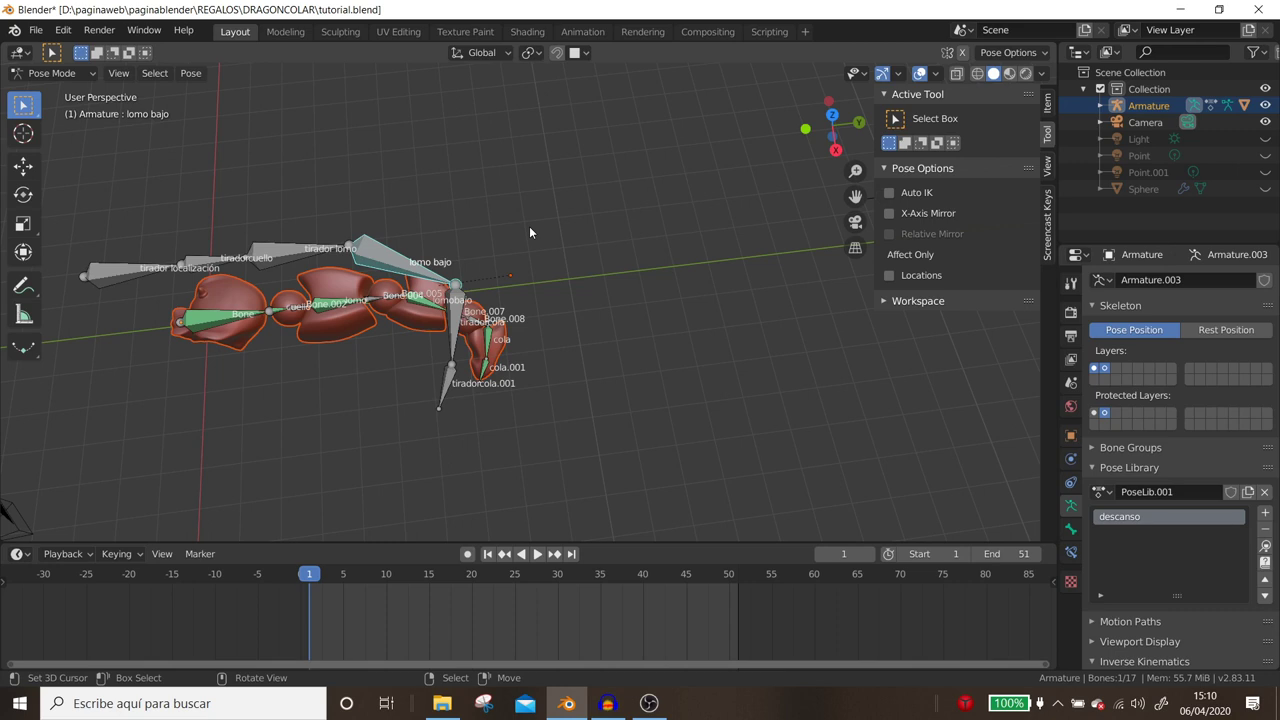
{"action": "key", "text": "alt+r"}
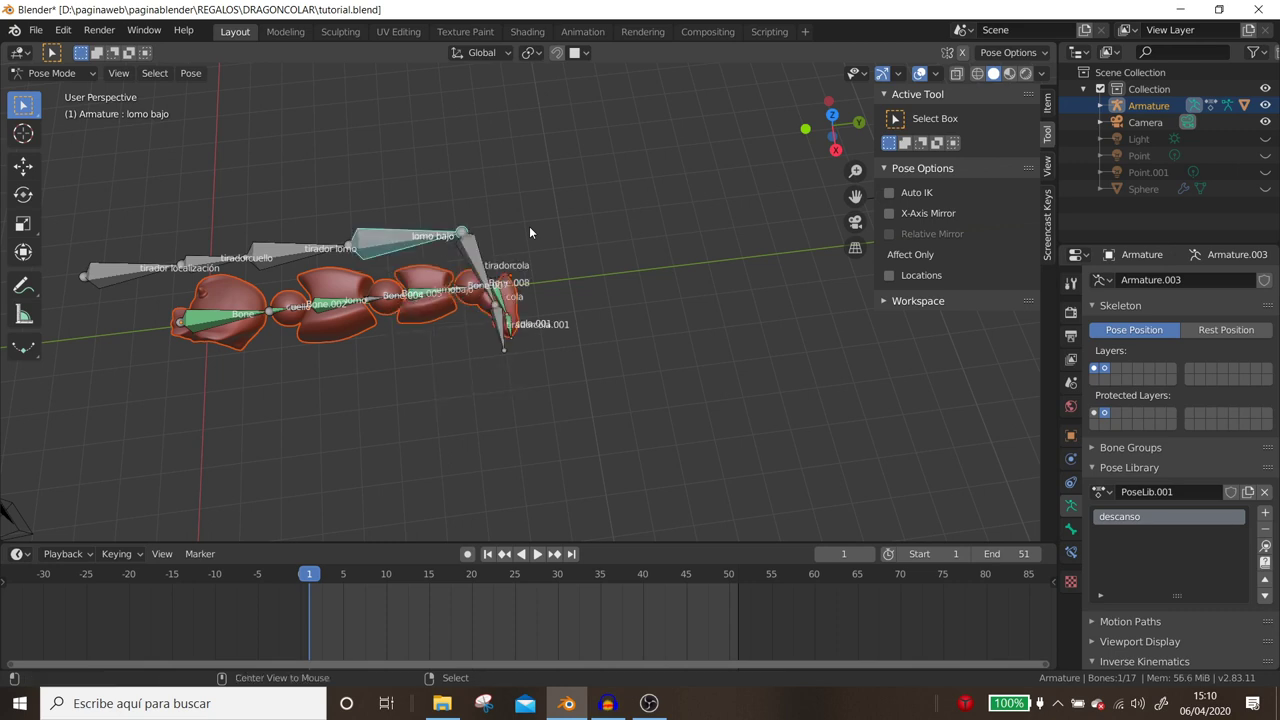
{"action": "key", "text": "a"}
{"action": "key", "text": "alt+r"}
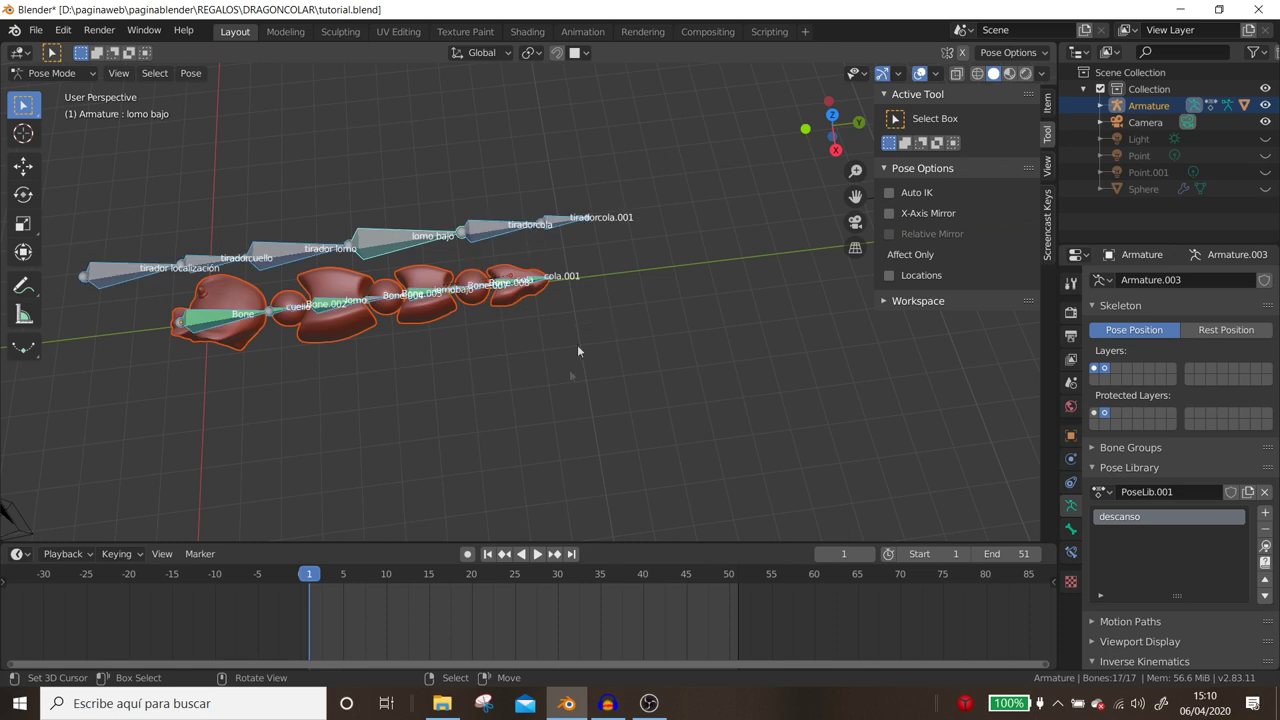
{"action": "scroll", "coordinate": [570, 370], "scroll_direction": "down", "scroll_amount": 2}
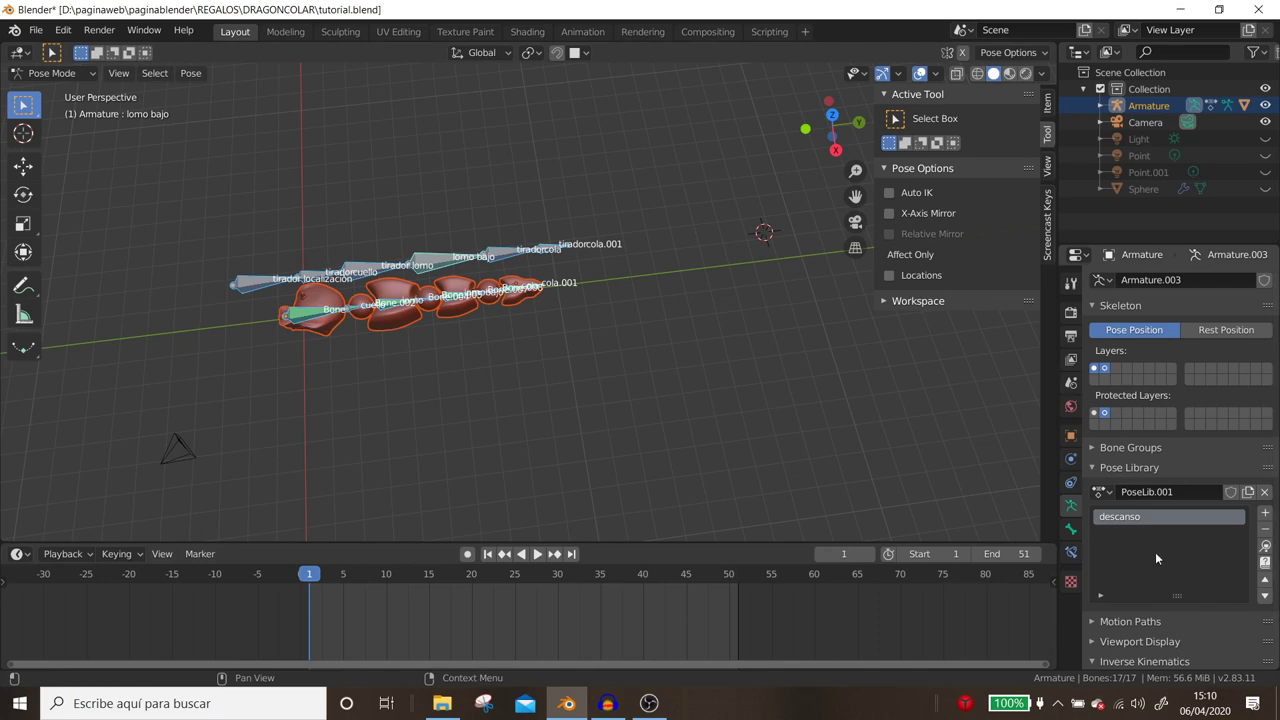
{"action": "middle_click_drag", "start_coordinate": [571, 293], "coordinate": [606, 443]}
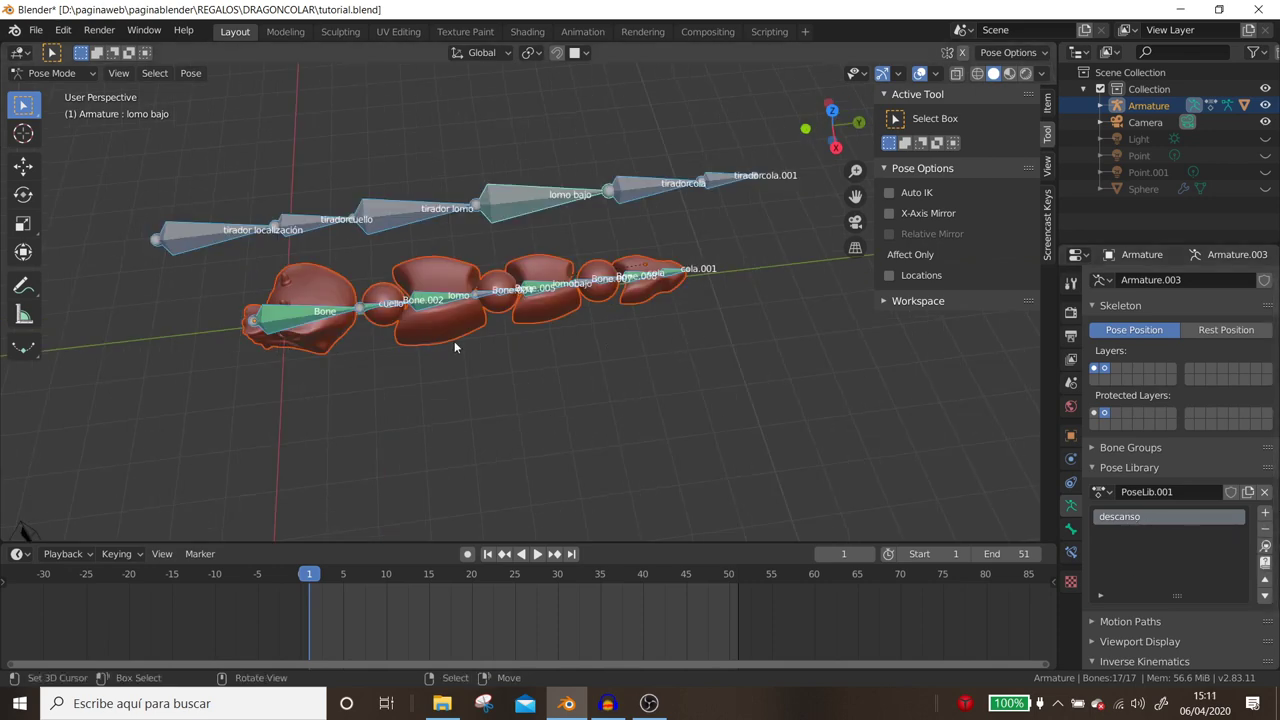
Check the pose-applying quick favourites, then bend the tail down by rotating lomobajo.
{"action": "right_click", "coordinate": [1266, 546]}
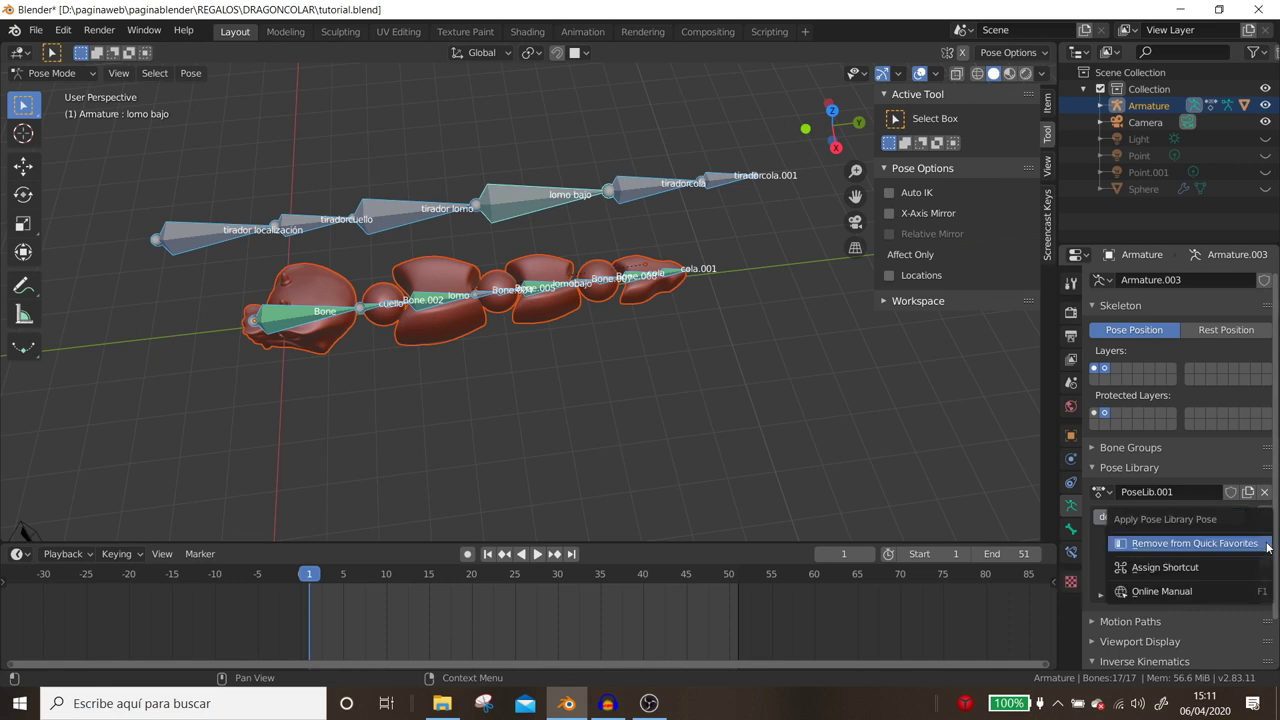
{"action": "left_click", "coordinate": [1173, 545]}
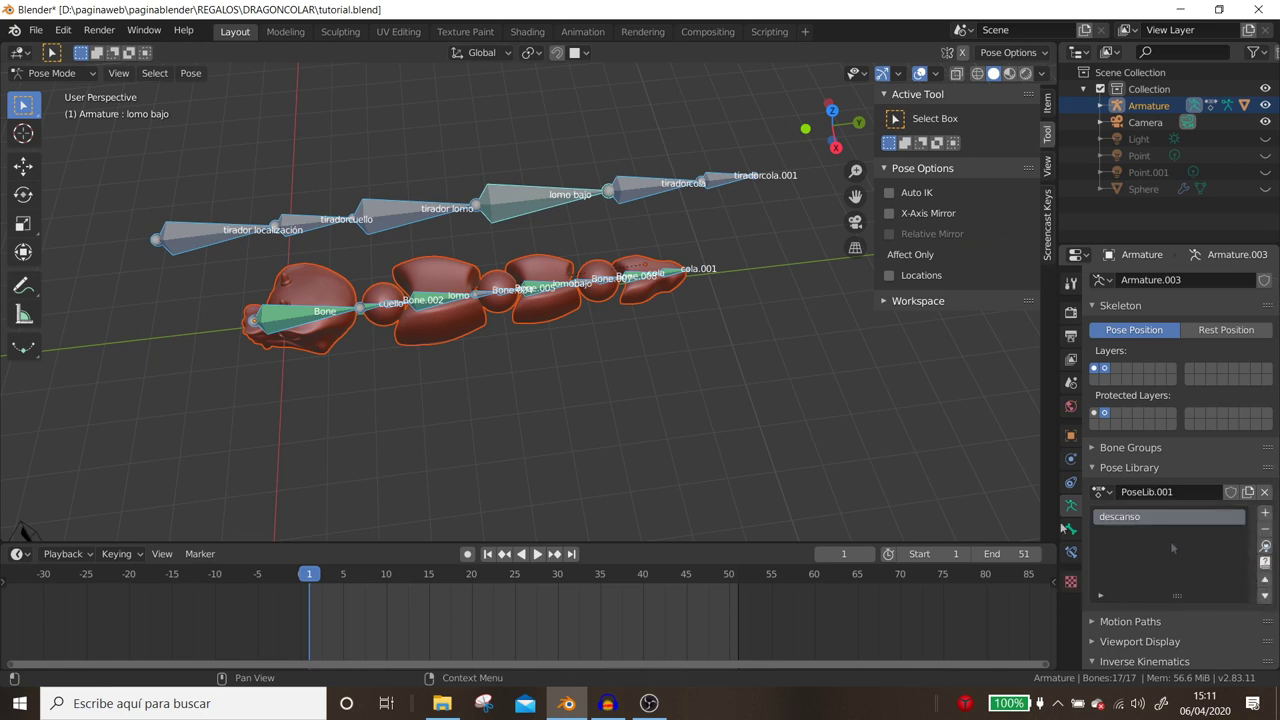
{"action": "key", "text": "q"}
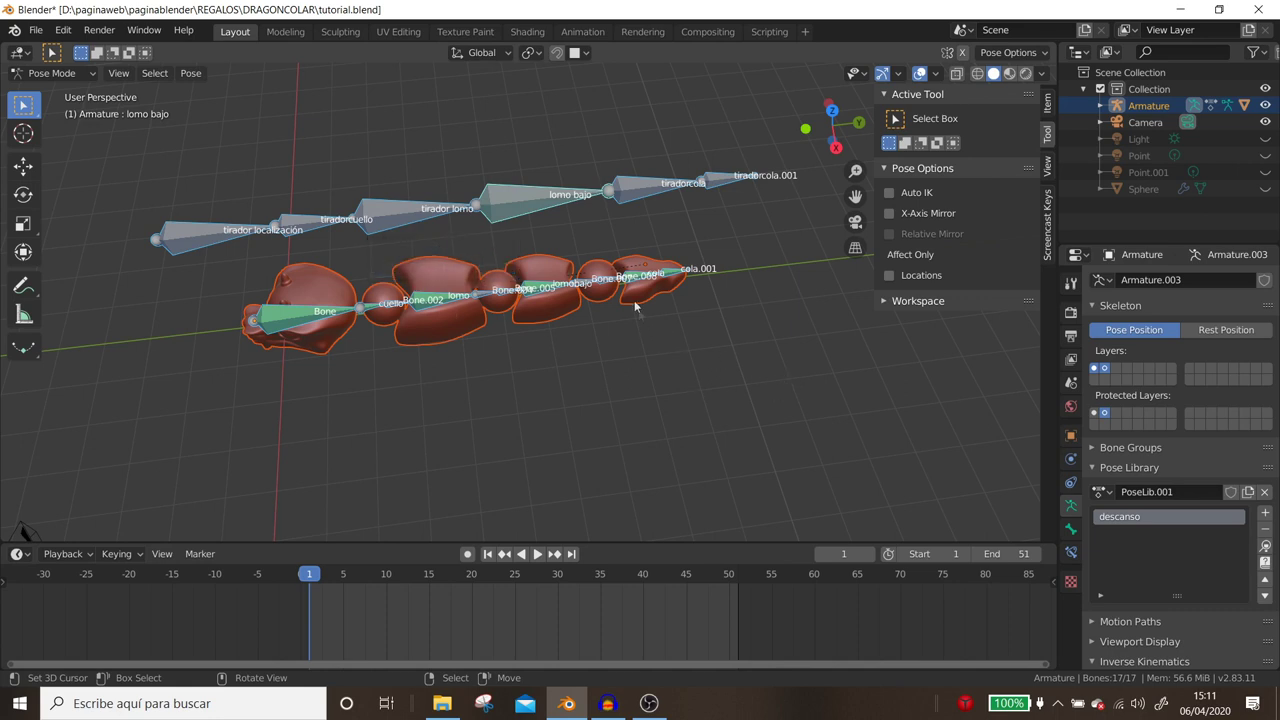
{"action": "left_click", "coordinate": [669, 283]}
{"action": "left_click", "coordinate": [566, 291]}
{"action": "key", "text": "r"}
{"action": "left_click", "coordinate": [556, 314]}
Apply the descanso library pose to the whole rig and sketch an annotation arc of the tail's swing.
{"action": "key", "text": "q"}
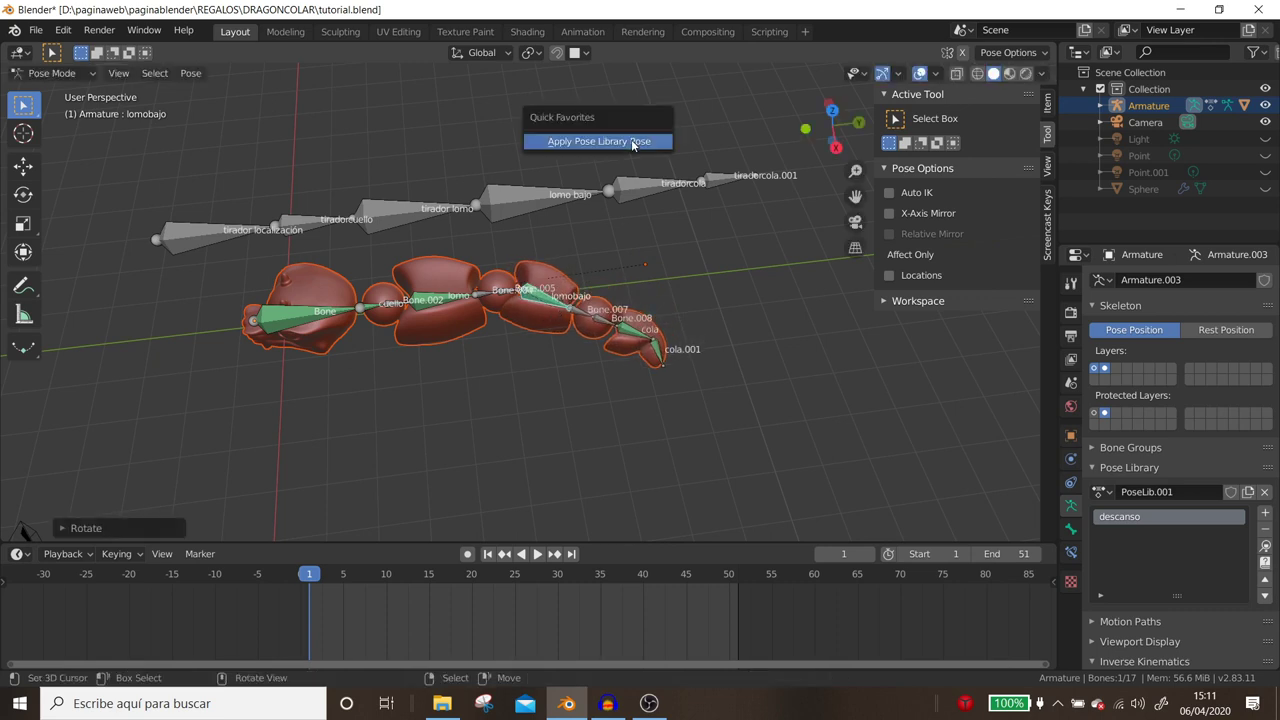
{"action": "left_click", "coordinate": [632, 139]}
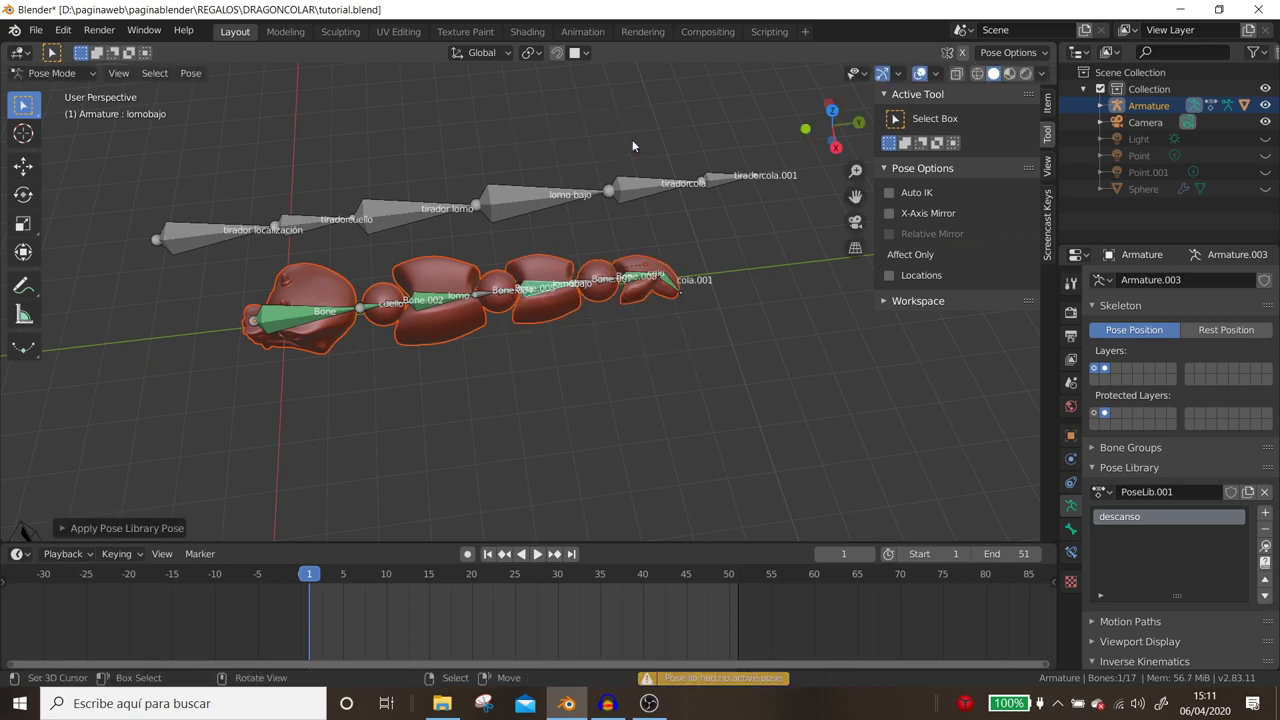
{"action": "key", "text": "a"}
{"action": "key", "text": "q"}
{"action": "left_click", "coordinate": [632, 141]}
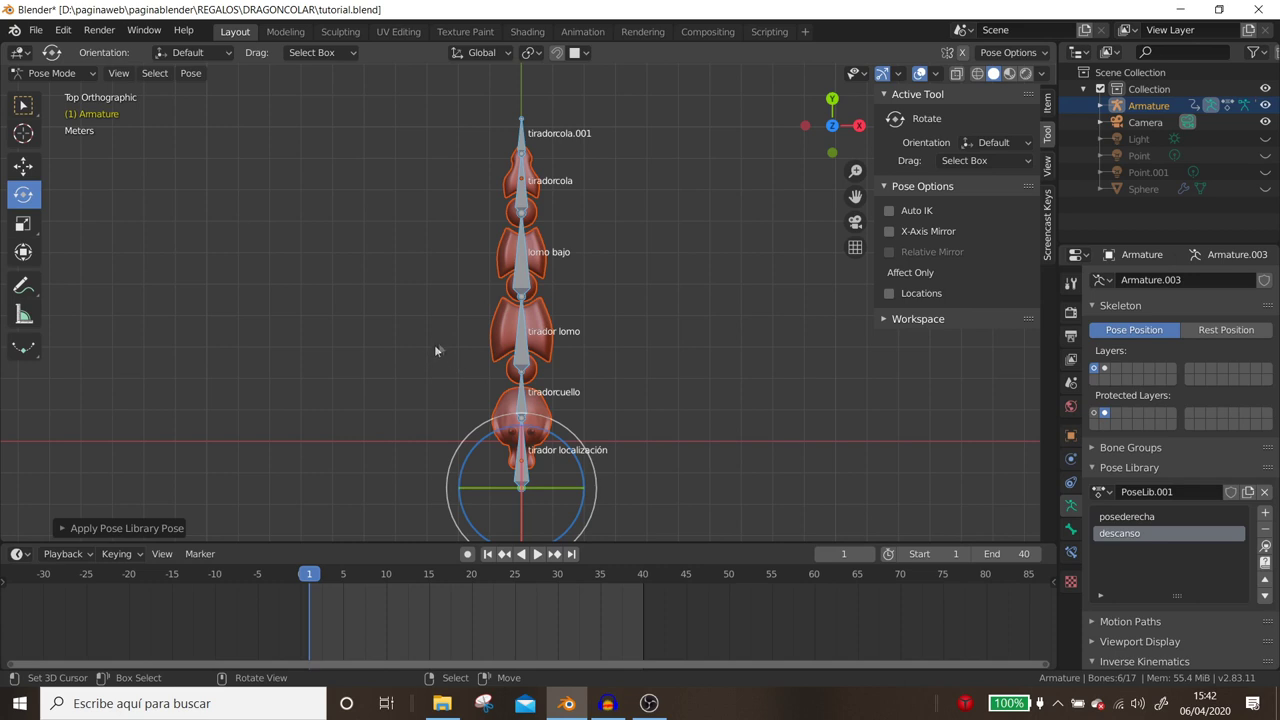
{"action": "left_click", "coordinate": [23, 284]}
{"action": "mouse_move", "coordinate": [428, 363]}
{"action": "left_mouse_down"}
{"action": "mouse_move", "coordinate": [392, 395]}
{"action": "mouse_move", "coordinate": [635, 407]}
{"action": "left_mouse_up"}
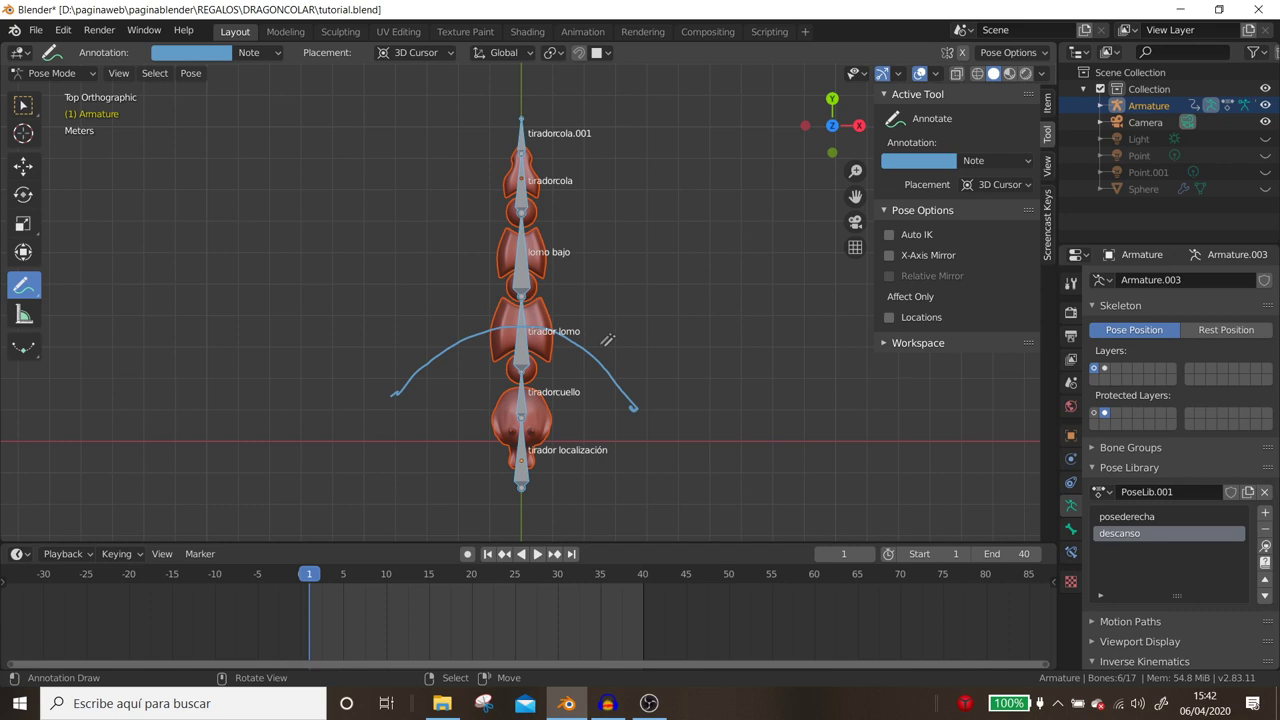
Sketch crossing strokes, a hook, an extended arc and arrow strokes around the tail bones.
{"action": "left_click_drag", "start_coordinate": [621, 332], "coordinate": [578, 373]}
{"action": "mouse_move", "coordinate": [515, 124]}
{"action": "left_mouse_down"}
{"action": "mouse_move", "coordinate": [528, 138]}
{"action": "mouse_move", "coordinate": [515, 138]}
{"action": "left_mouse_up"}
{"action": "left_click_drag", "start_coordinate": [654, 398], "coordinate": [619, 424]}
{"action": "left_click_drag", "start_coordinate": [548, 310], "coordinate": [561, 308]}
{"action": "left_click_drag", "start_coordinate": [556, 204], "coordinate": [572, 179]}
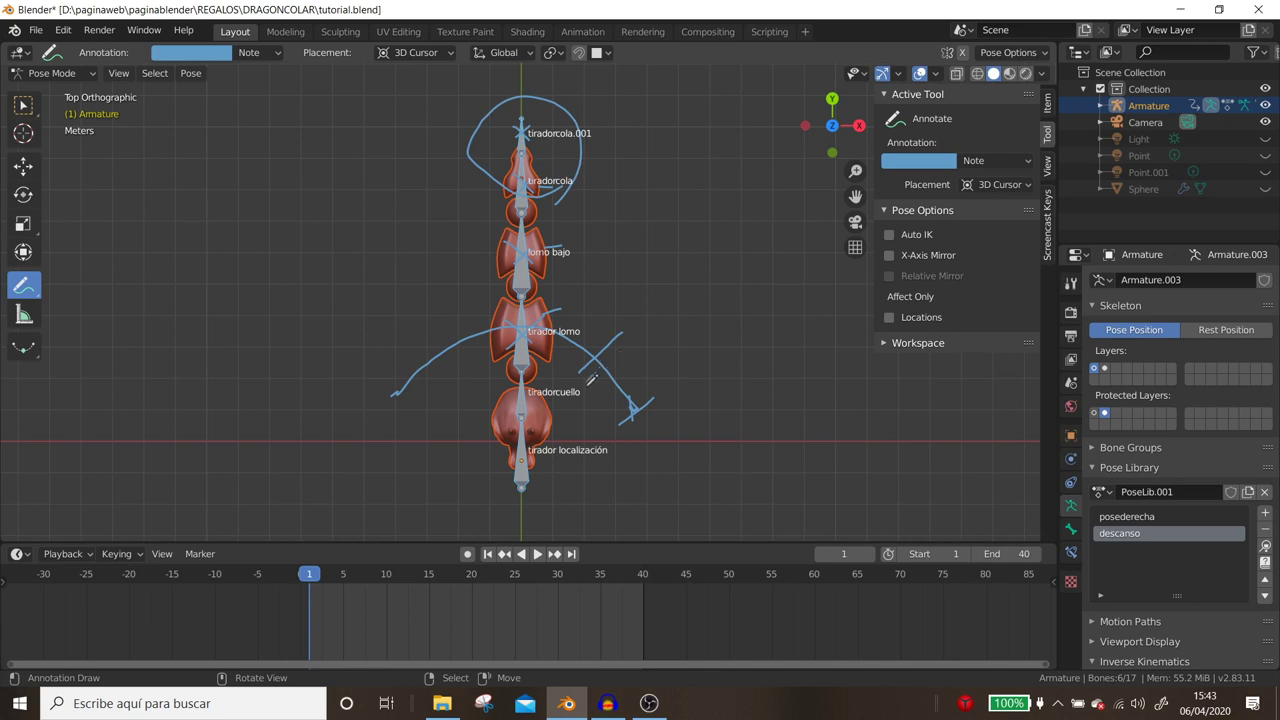
{"action": "mouse_move", "coordinate": [679, 389]}
{"action": "left_mouse_down"}
{"action": "mouse_move", "coordinate": [657, 356]}
{"action": "mouse_move", "coordinate": [648, 364]}
{"action": "left_mouse_up"}
Draw more annotation arcs, diagonal strokes and cross marks around tirador lomo and the tail.
{"action": "mouse_move", "coordinate": [552, 318]}
{"action": "left_mouse_down"}
{"action": "mouse_move", "coordinate": [521, 360]}
{"action": "mouse_move", "coordinate": [498, 294]}
{"action": "left_mouse_up"}
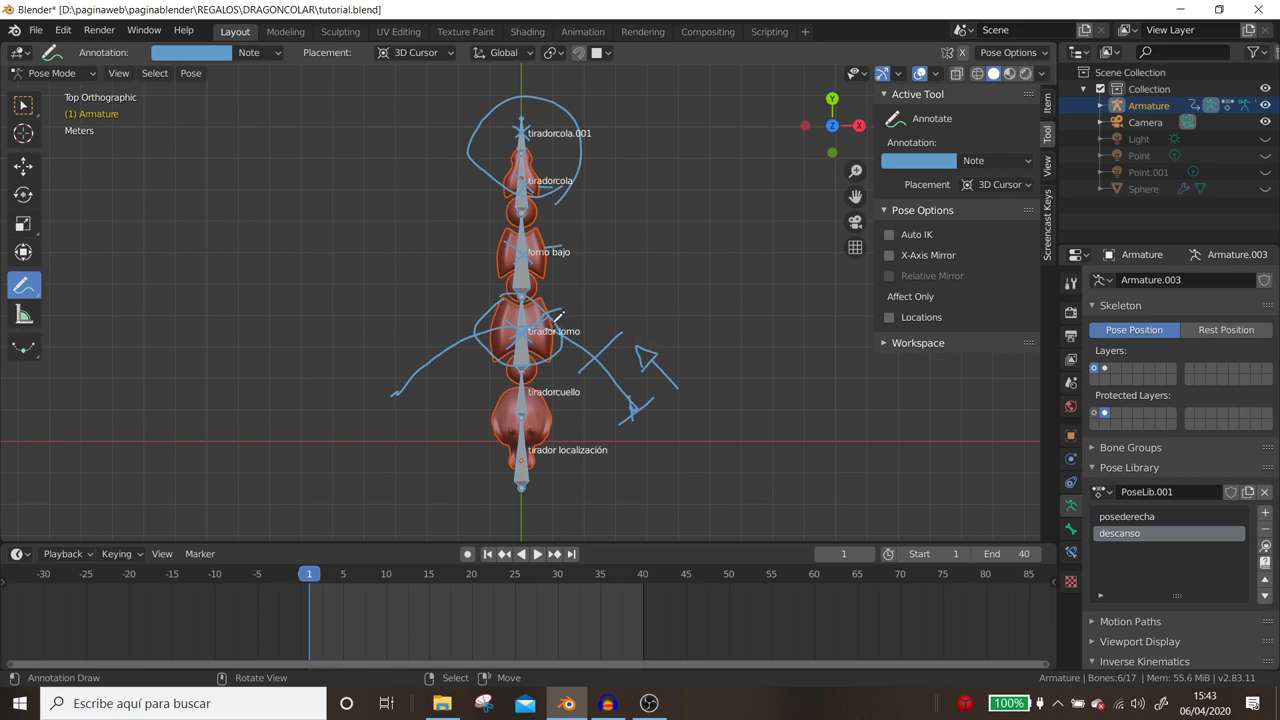
{"action": "left_click_drag", "start_coordinate": [646, 148], "coordinate": [558, 342]}
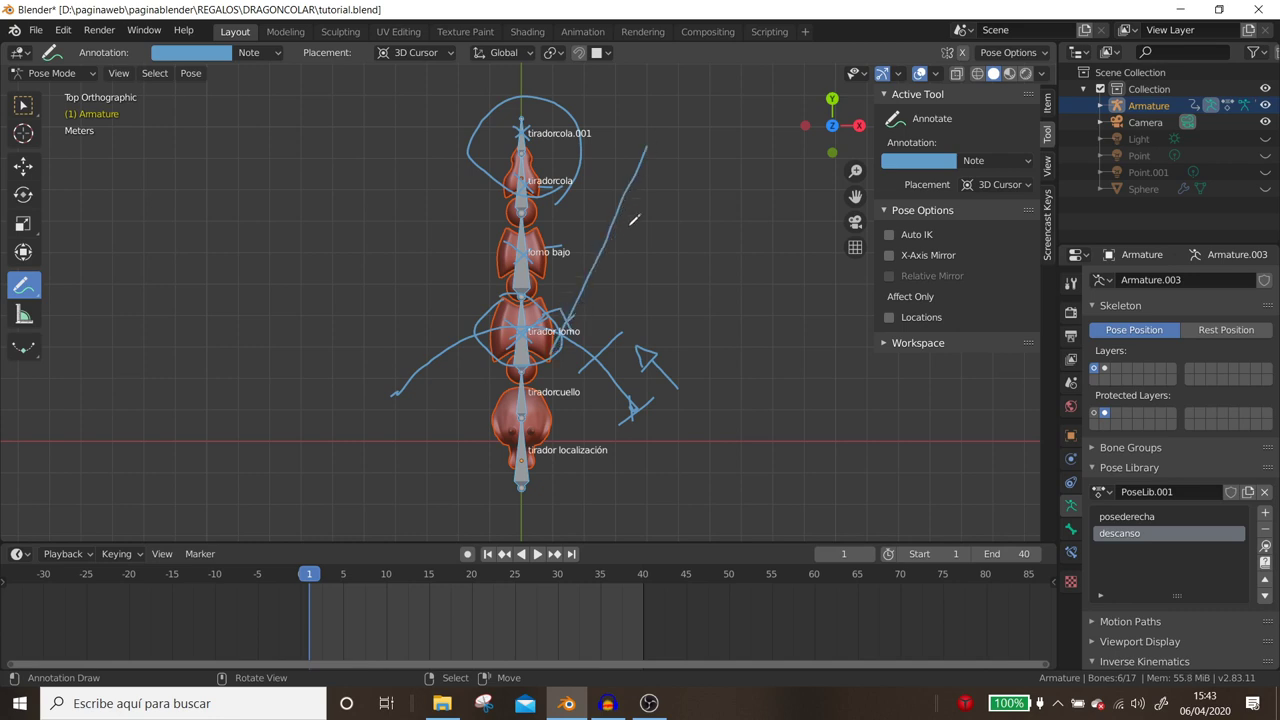
{"action": "left_click_drag", "start_coordinate": [634, 232], "coordinate": [634, 252]}
{"action": "mouse_move", "coordinate": [720, 200]}
{"action": "left_mouse_down"}
{"action": "mouse_move", "coordinate": [706, 214]}
{"action": "mouse_move", "coordinate": [718, 212]}
{"action": "left_mouse_up"}
{"action": "left_click_drag", "start_coordinate": [448, 300], "coordinate": [488, 334]}
{"action": "left_click_drag", "start_coordinate": [632, 228], "coordinate": [640, 258]}
{"action": "mouse_move", "coordinate": [683, 217]}
{"action": "left_mouse_down"}
{"action": "mouse_move", "coordinate": [724, 206]}
{"action": "mouse_move", "coordinate": [710, 212]}
{"action": "left_mouse_up"}
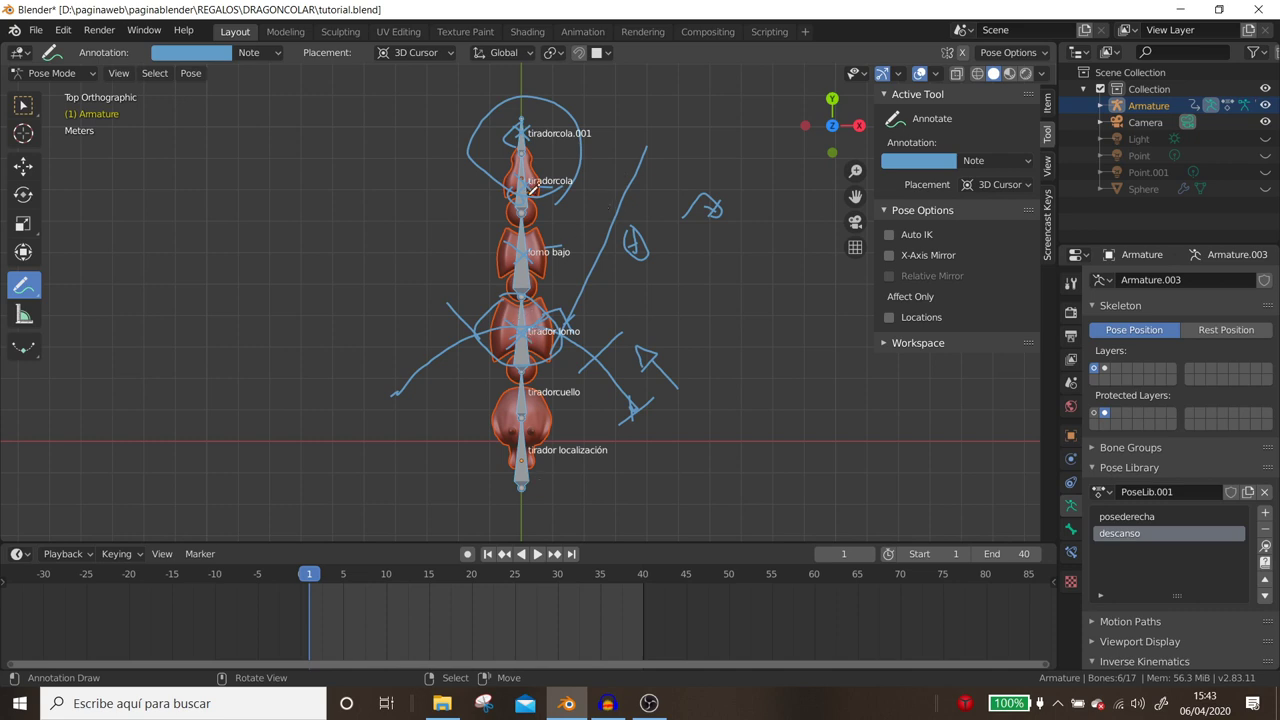
Wipe every annotation stroke off with the Annotate Eraser, then select tiradorcuello.
{"action": "left_click", "coordinate": [65, 246]}
{"action": "mouse_move", "coordinate": [65, 246]}
{"action": "left_mouse_down"}
{"action": "mouse_move", "coordinate": [607, 149]}
{"action": "mouse_move", "coordinate": [639, 155]}
{"action": "mouse_move", "coordinate": [639, 228]}
{"action": "mouse_move", "coordinate": [723, 331]}
{"action": "mouse_move", "coordinate": [697, 194]}
{"action": "mouse_move", "coordinate": [525, 209]}
{"action": "mouse_move", "coordinate": [530, 480]}
{"action": "left_mouse_up"}
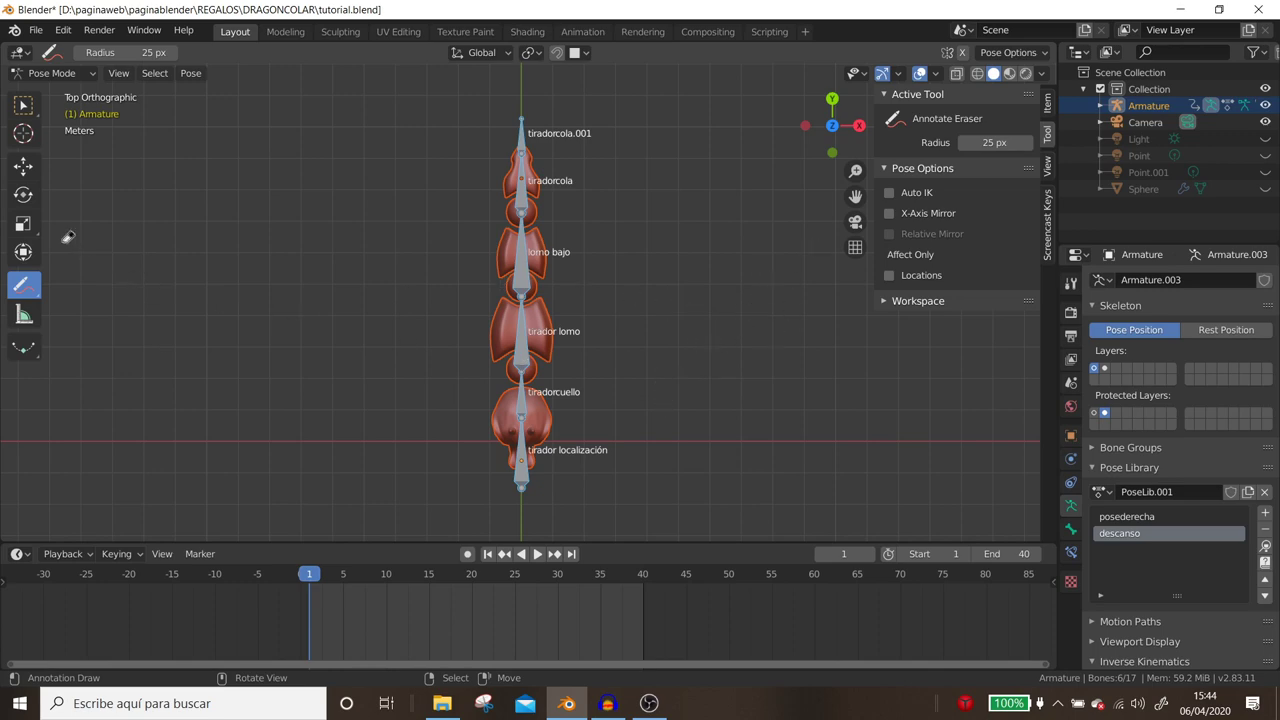
{"action": "left_click", "coordinate": [502, 325]}
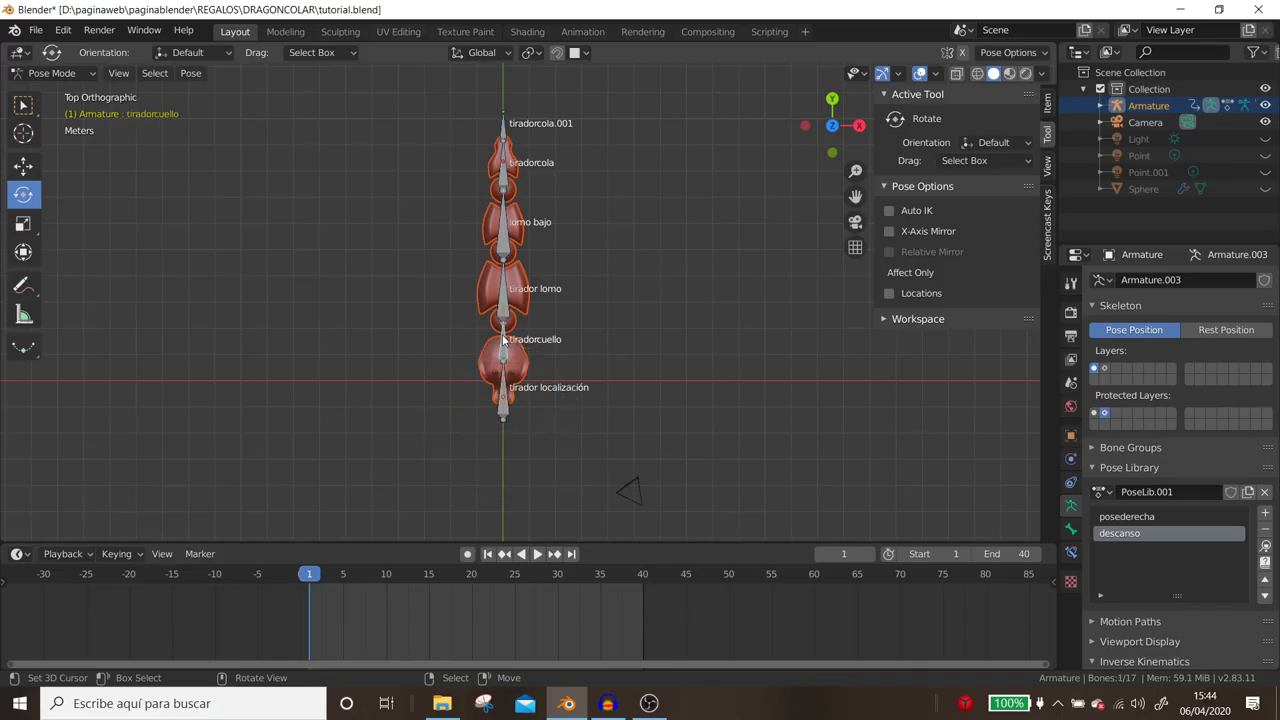
Swing the body chain around tiradorcuello and rotate lomo bajo to start the tail bend.
{"action": "left_click_drag", "start_coordinate": [551, 328], "coordinate": [568, 345]}
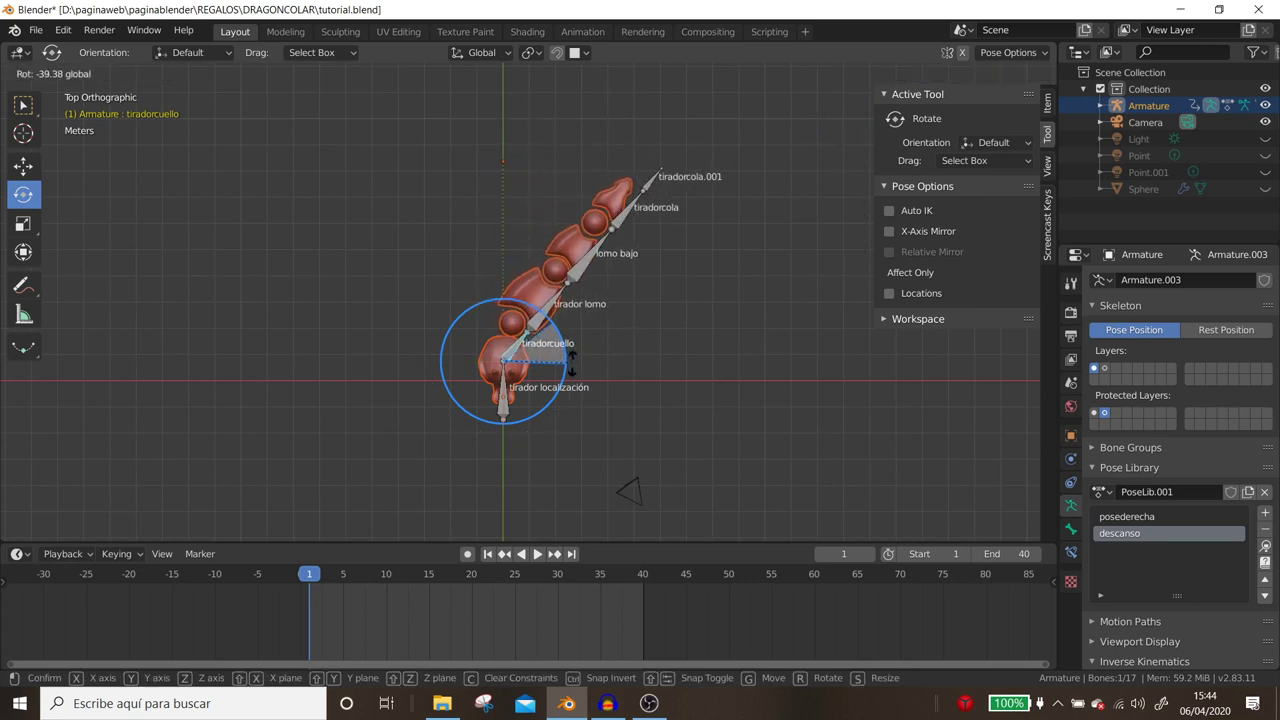
{"action": "left_click", "coordinate": [566, 360]}
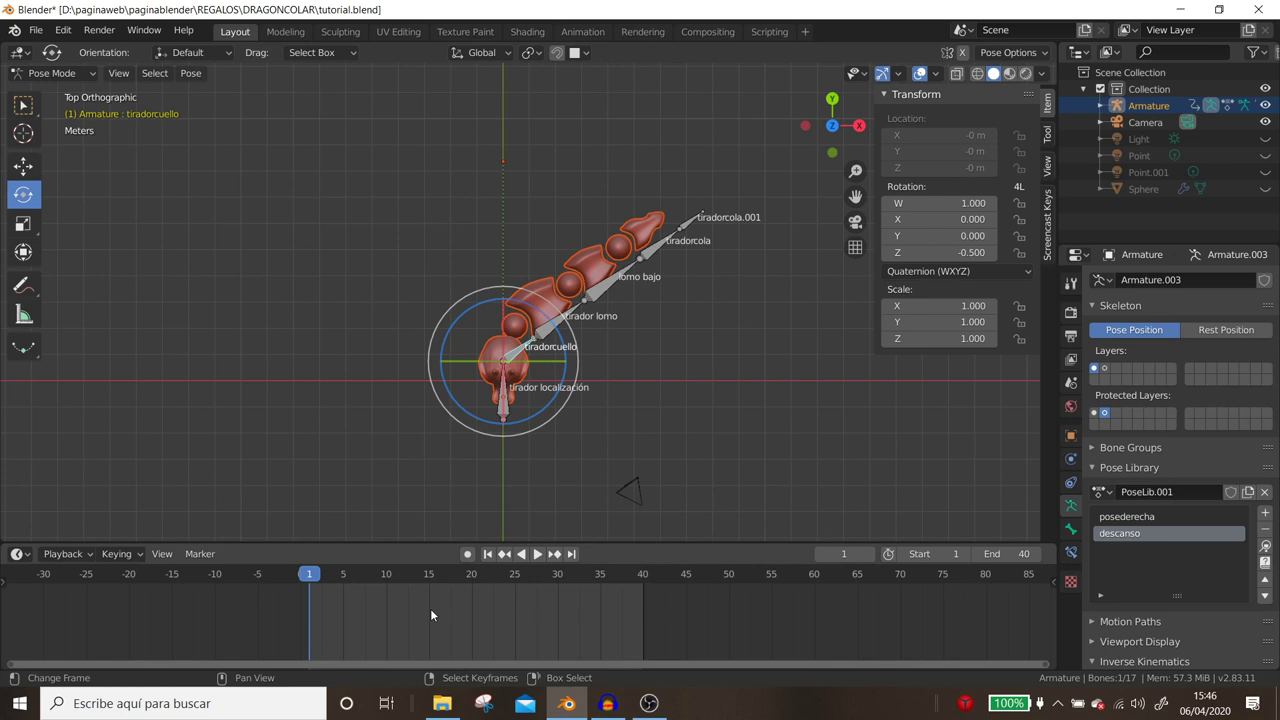
{"action": "left_click", "coordinate": [632, 265]}
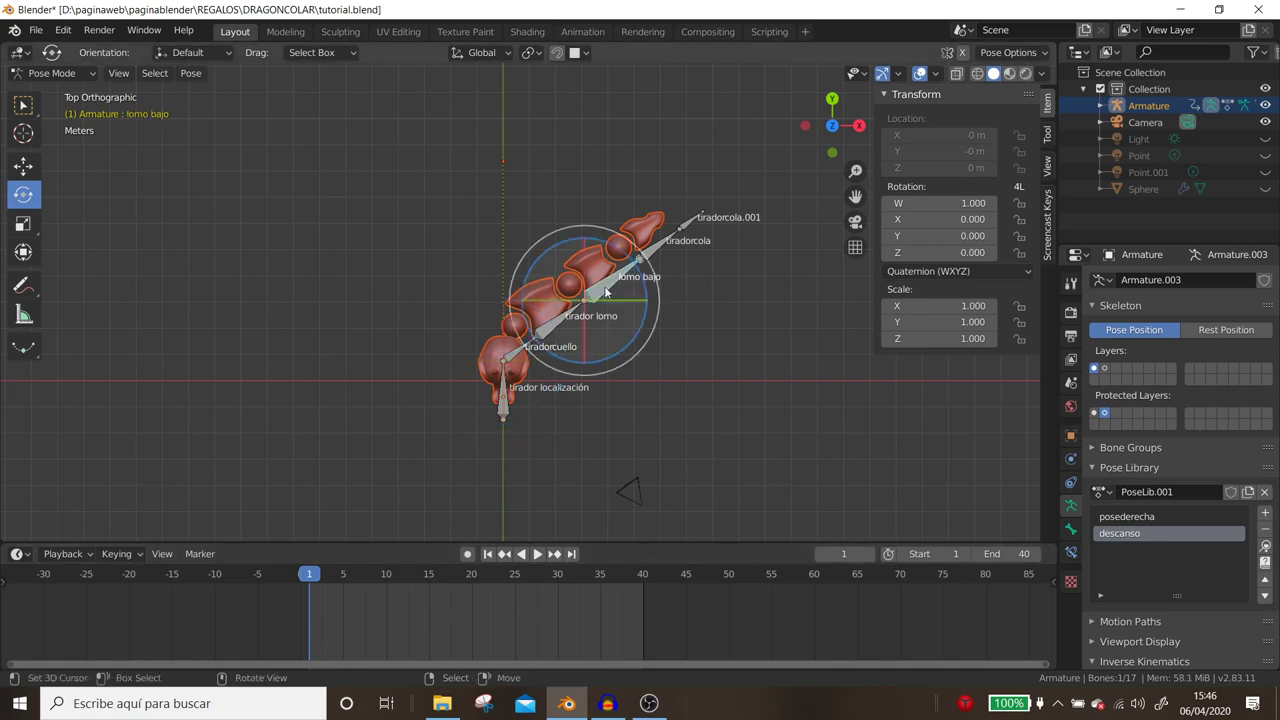
{"action": "left_click_drag", "start_coordinate": [636, 262], "coordinate": [650, 291]}
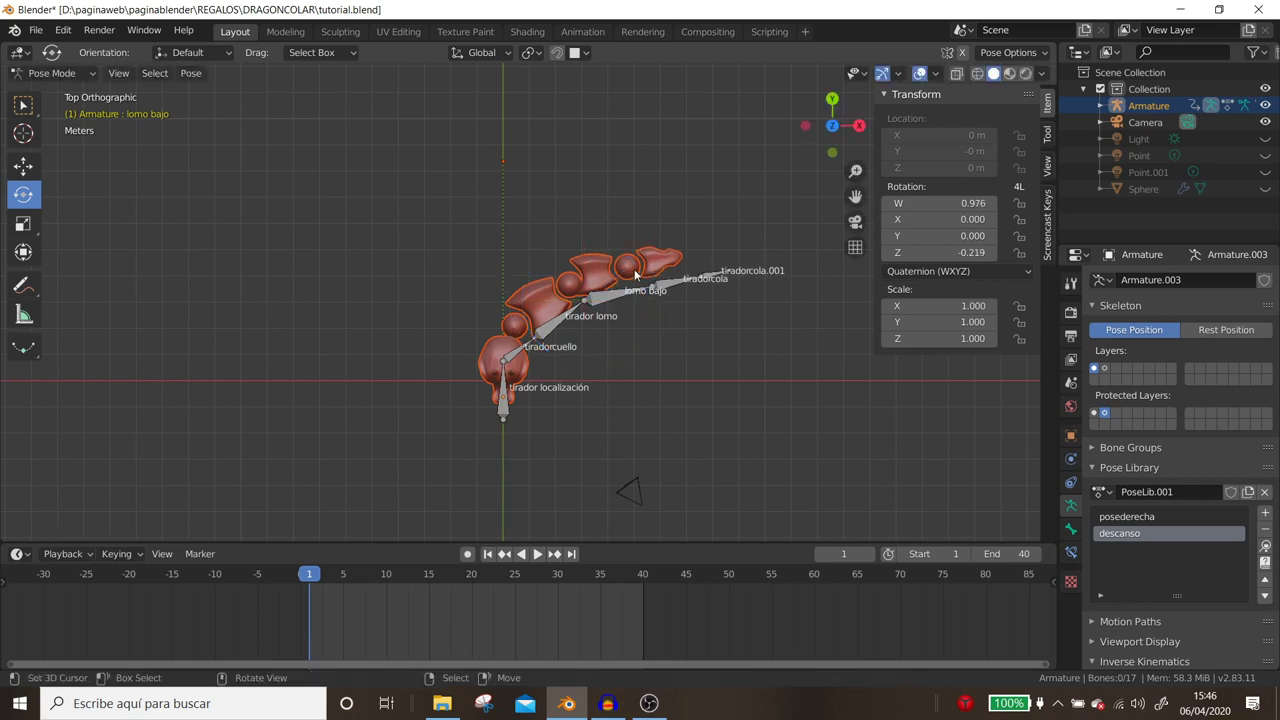
Curl tiradorcola up and turn tiradorcola.001 about 31° around its Z axis.
{"action": "left_click", "coordinate": [687, 291]}
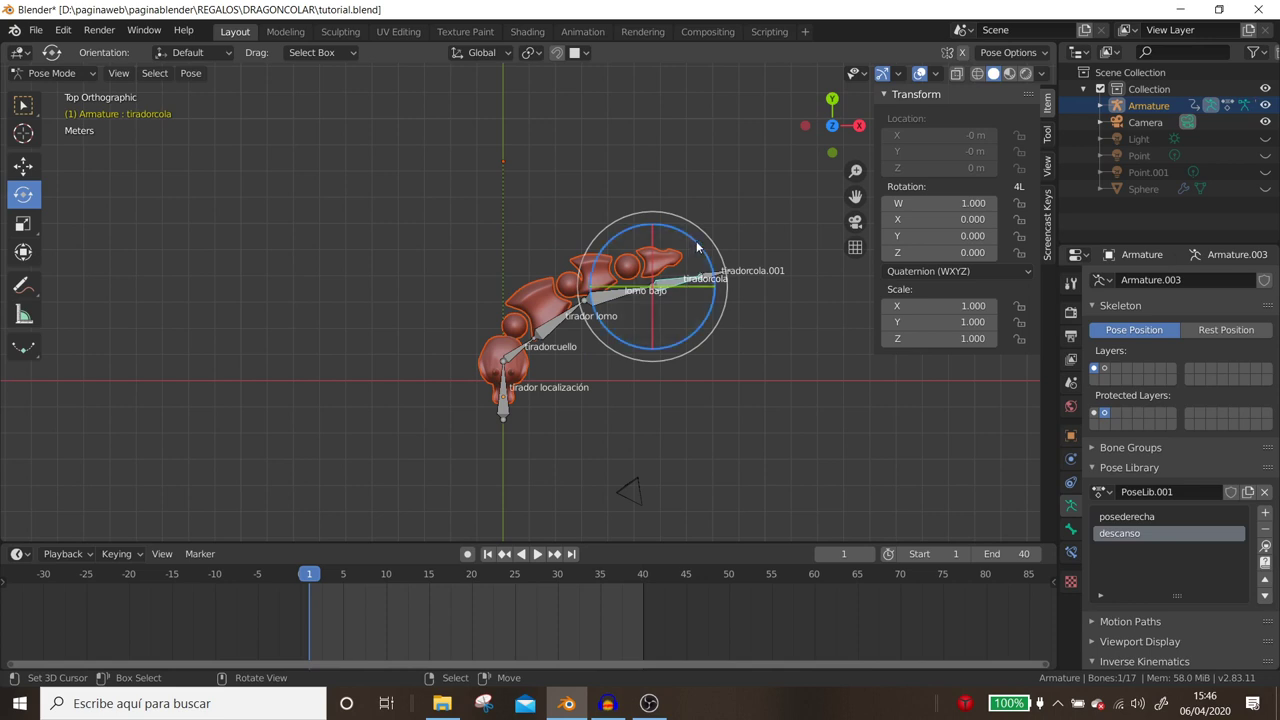
{"action": "key", "text": "r"}
{"action": "left_click", "coordinate": [688, 244]}
{"action": "left_click", "coordinate": [704, 246]}
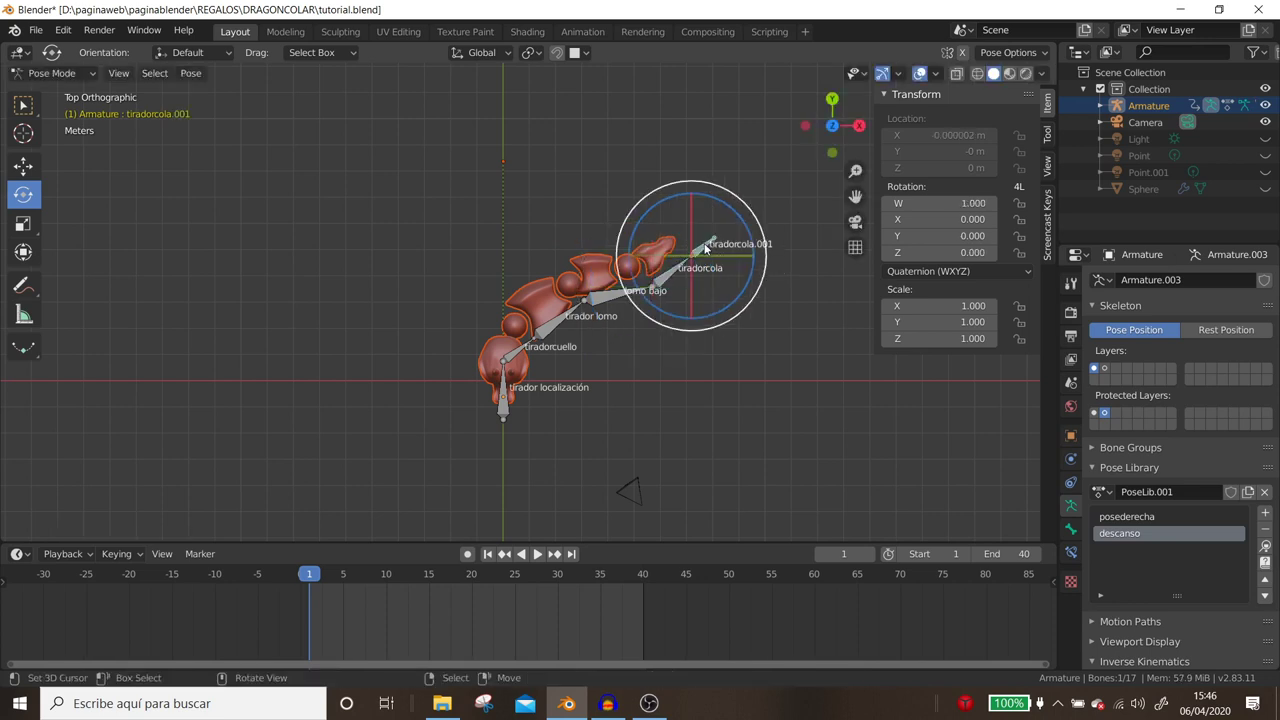
{"action": "left_click_drag", "start_coordinate": [698, 196], "coordinate": [652, 161]}
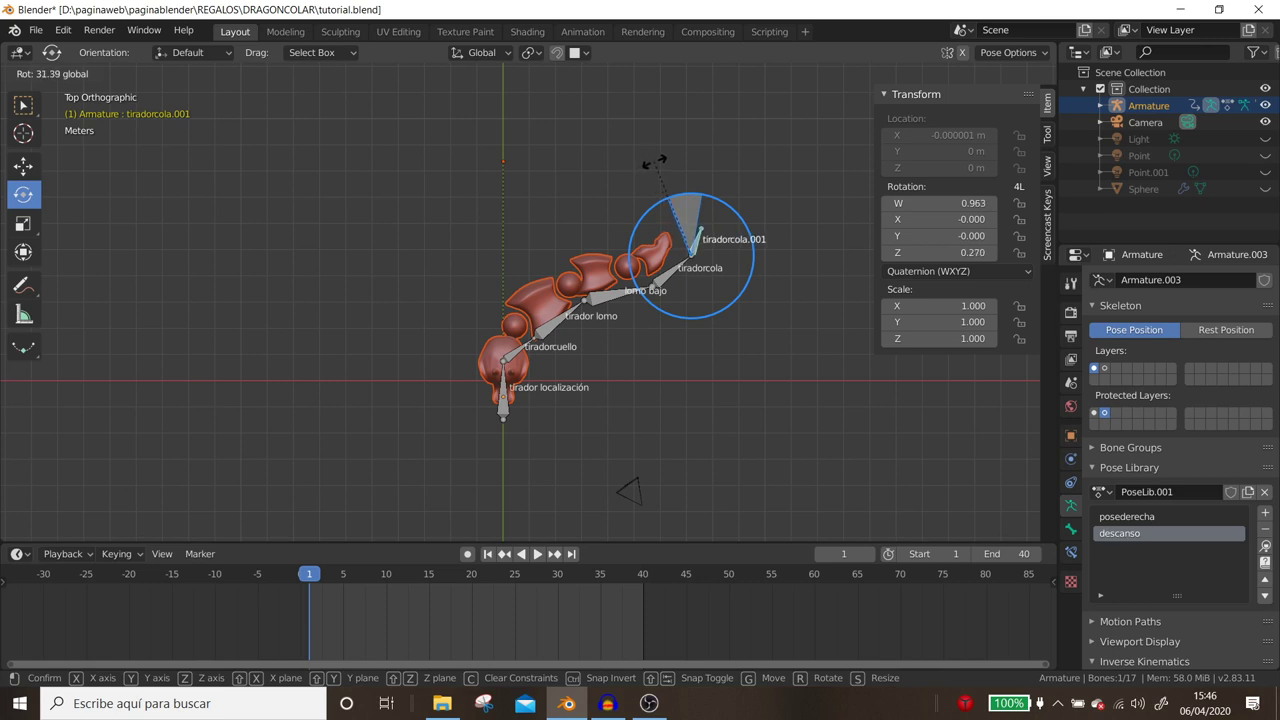
{"action": "left_click_drag", "start_coordinate": [652, 161], "coordinate": [656, 164]}
Key the rotation of all six chain bones at frame 1.
{"action": "key", "text": "a"}
{"action": "key", "text": "i"}
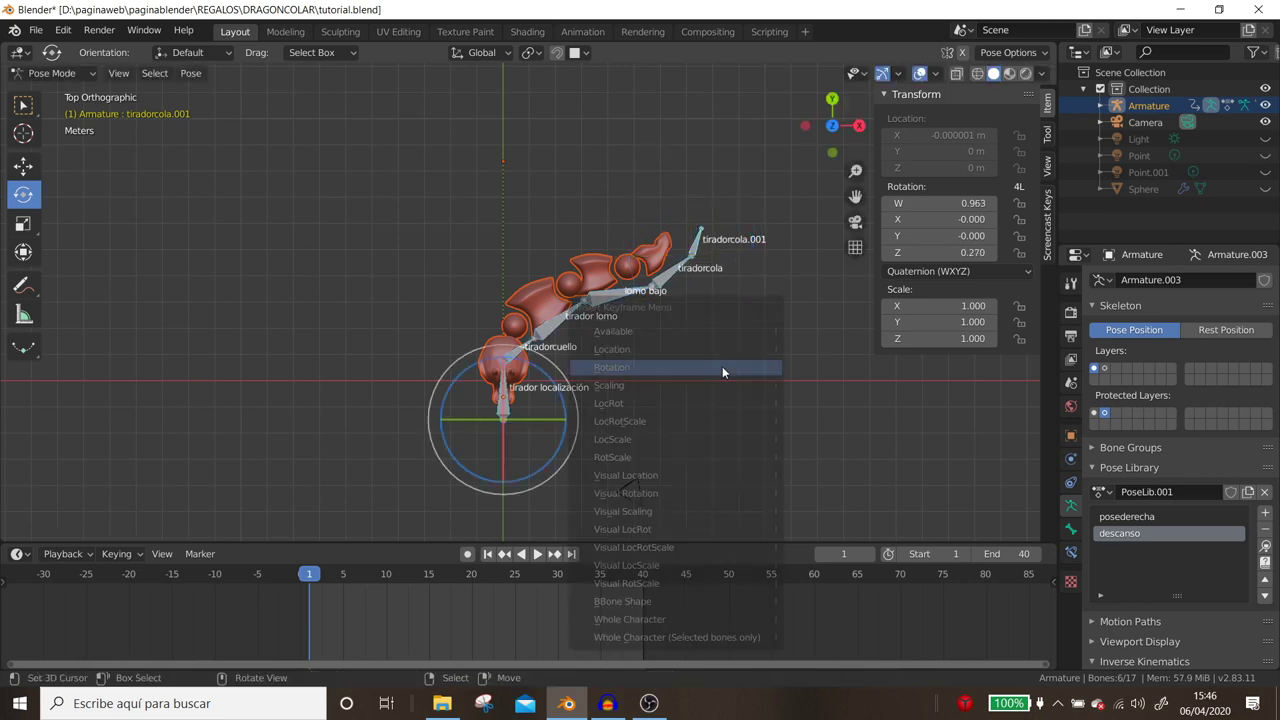
{"action": "left_click", "coordinate": [722, 368]}
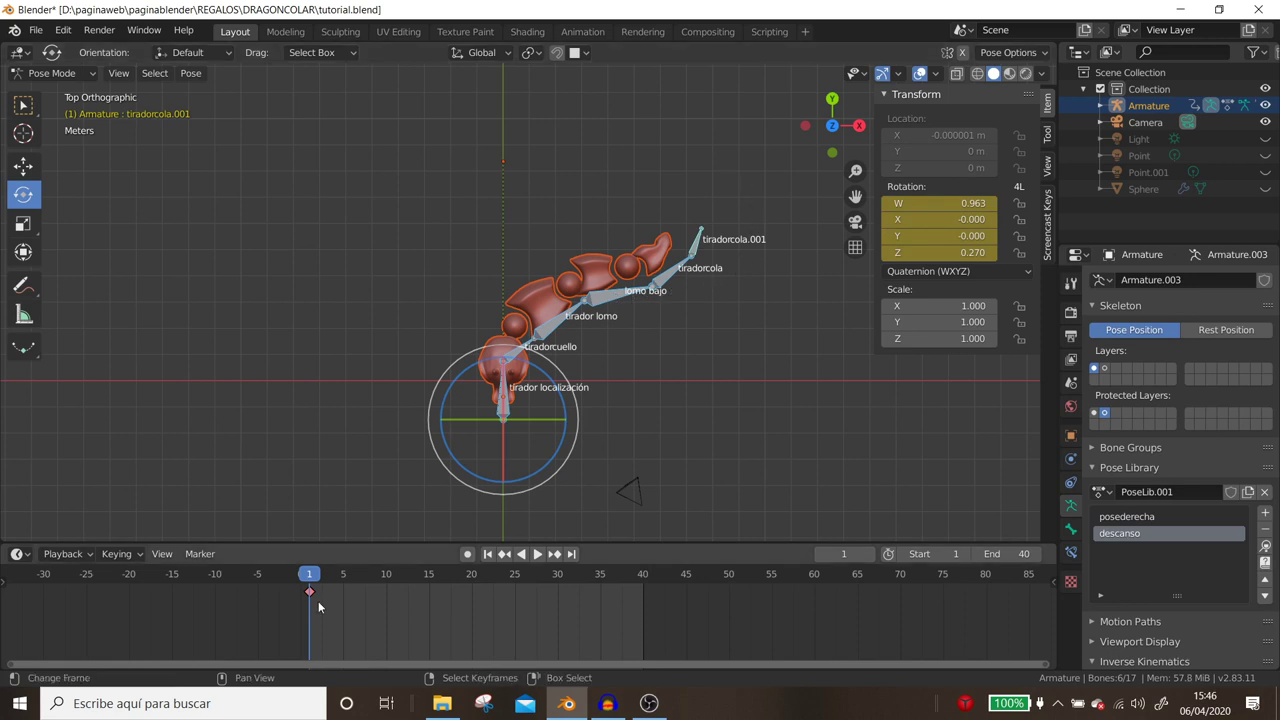
Apply the descanso pose at frame 10 and key its rotation.
{"action": "left_click_drag", "start_coordinate": [318, 601], "coordinate": [389, 605]}
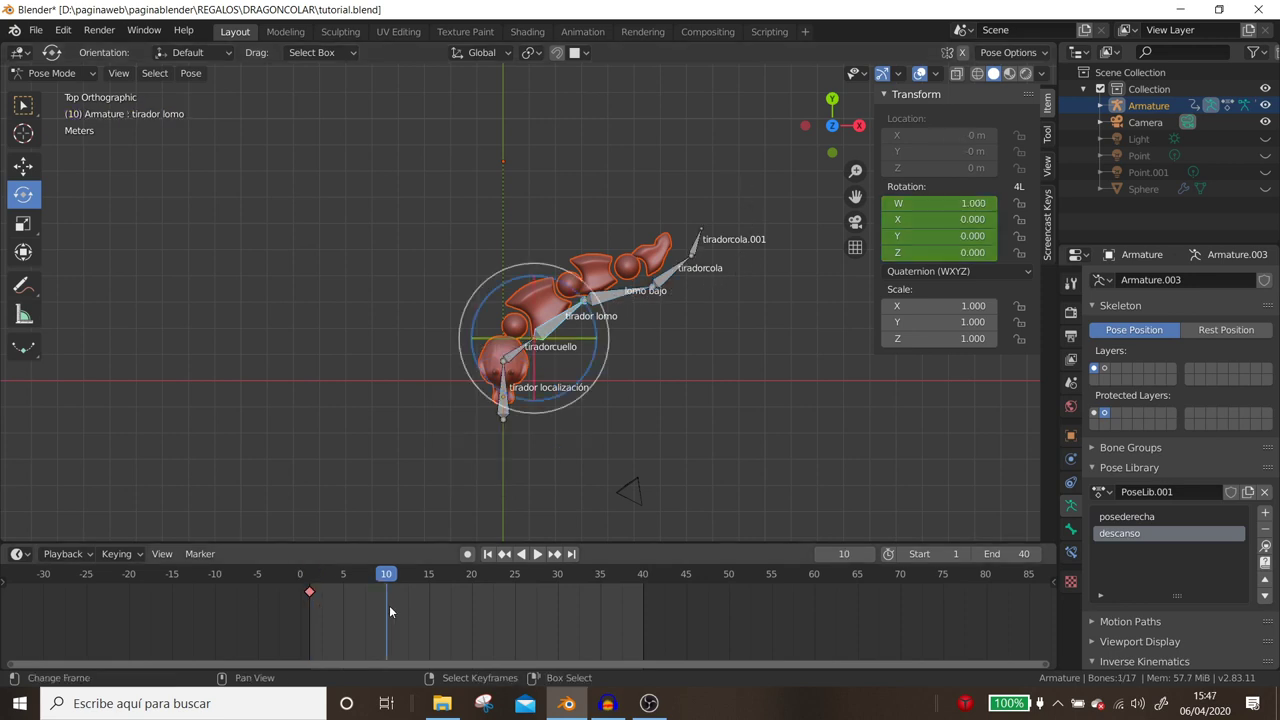
{"action": "key", "text": "q"}
{"action": "left_click", "coordinate": [556, 146]}
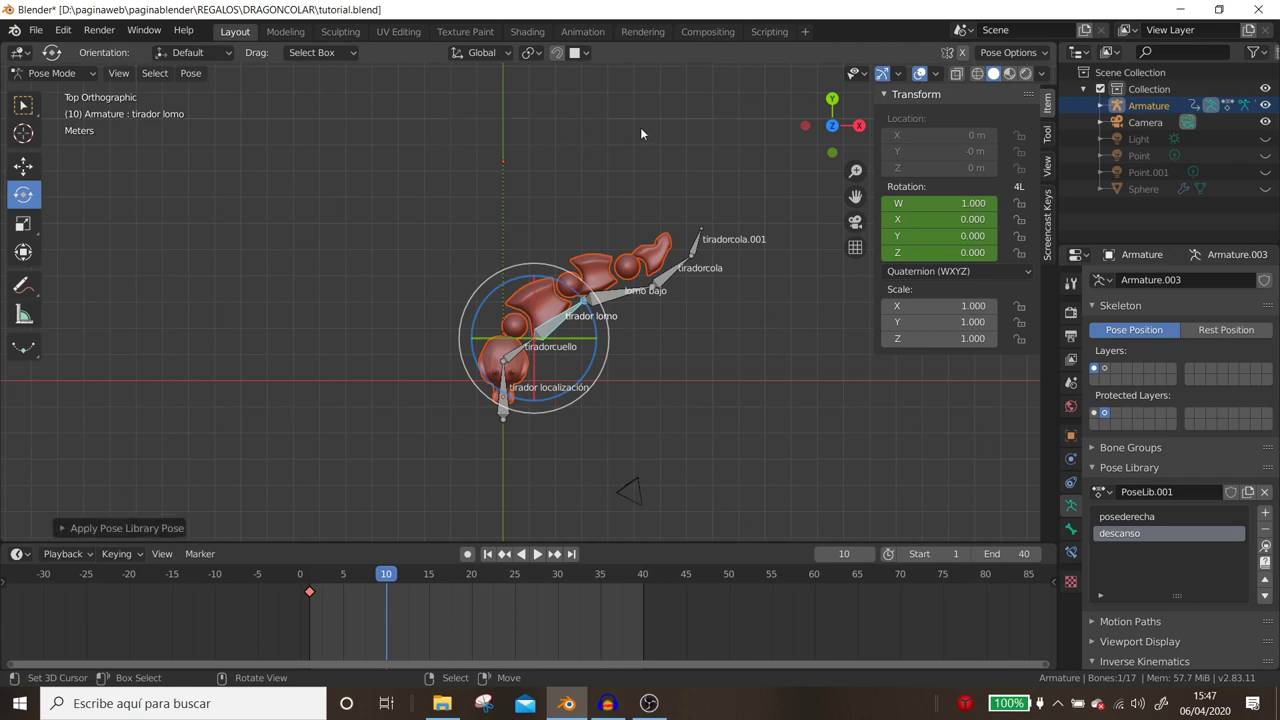
{"action": "key", "text": "q"}
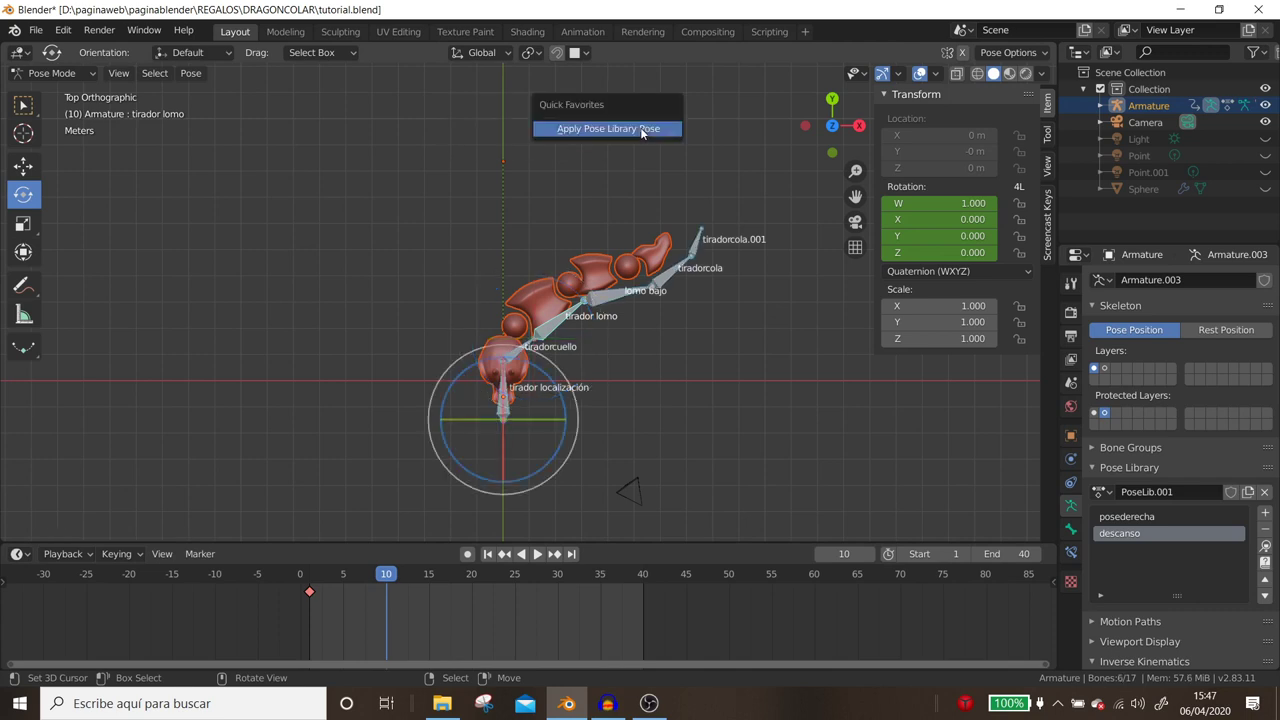
{"action": "left_click", "coordinate": [642, 130]}
{"action": "key", "text": "i"}
{"action": "left_click", "coordinate": [641, 200]}
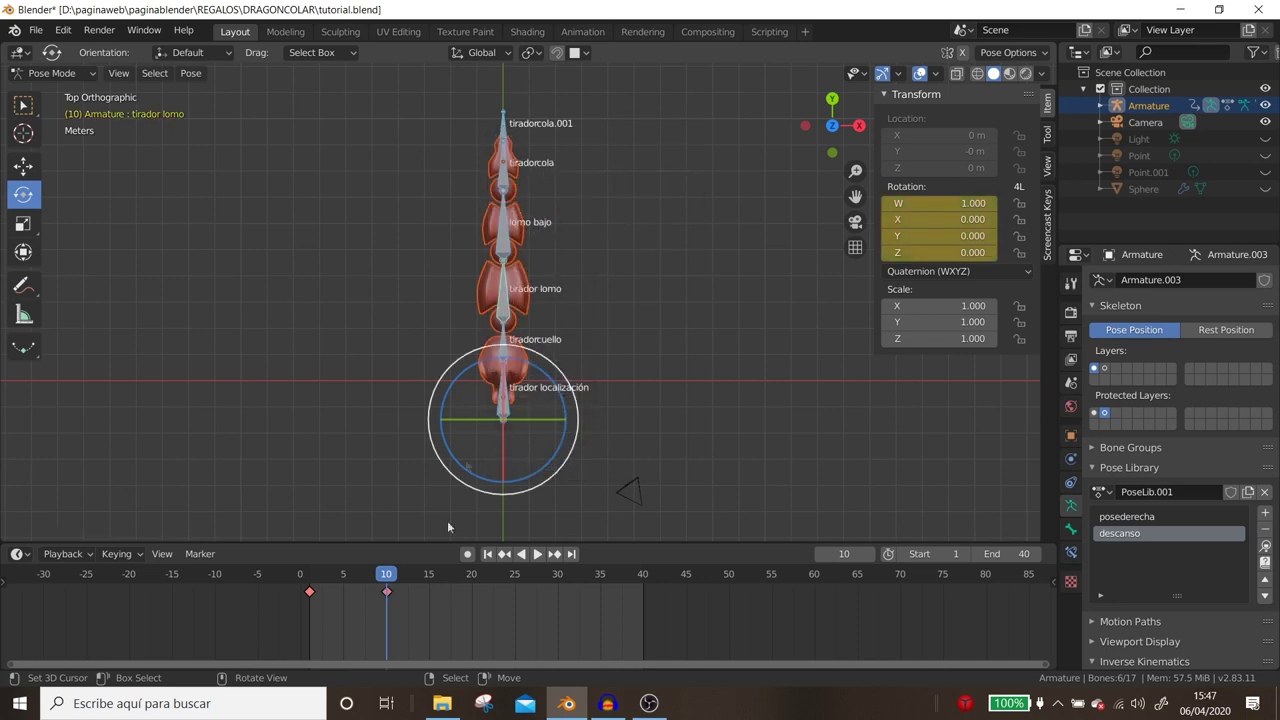
{"action": "left_click", "coordinate": [308, 607]}
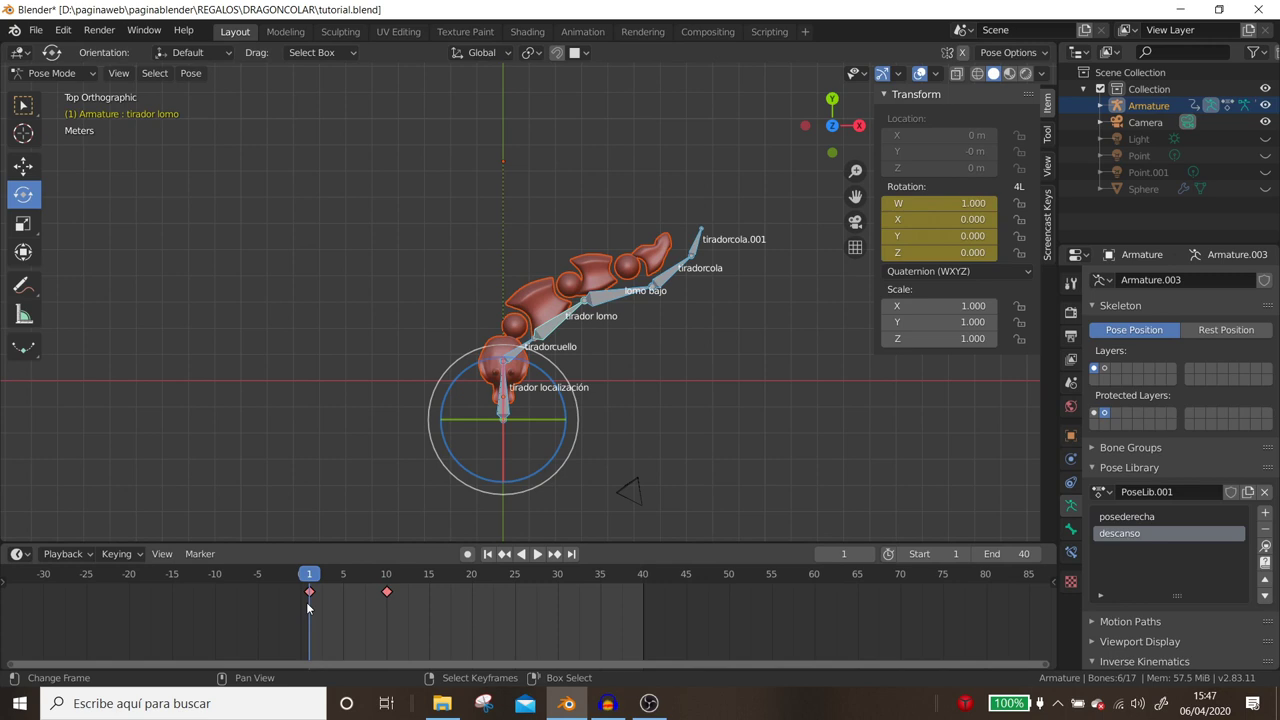
Preview the swing from frame 1, then from frame 10, stopping at frame 20.
{"action": "key", "text": "space"}
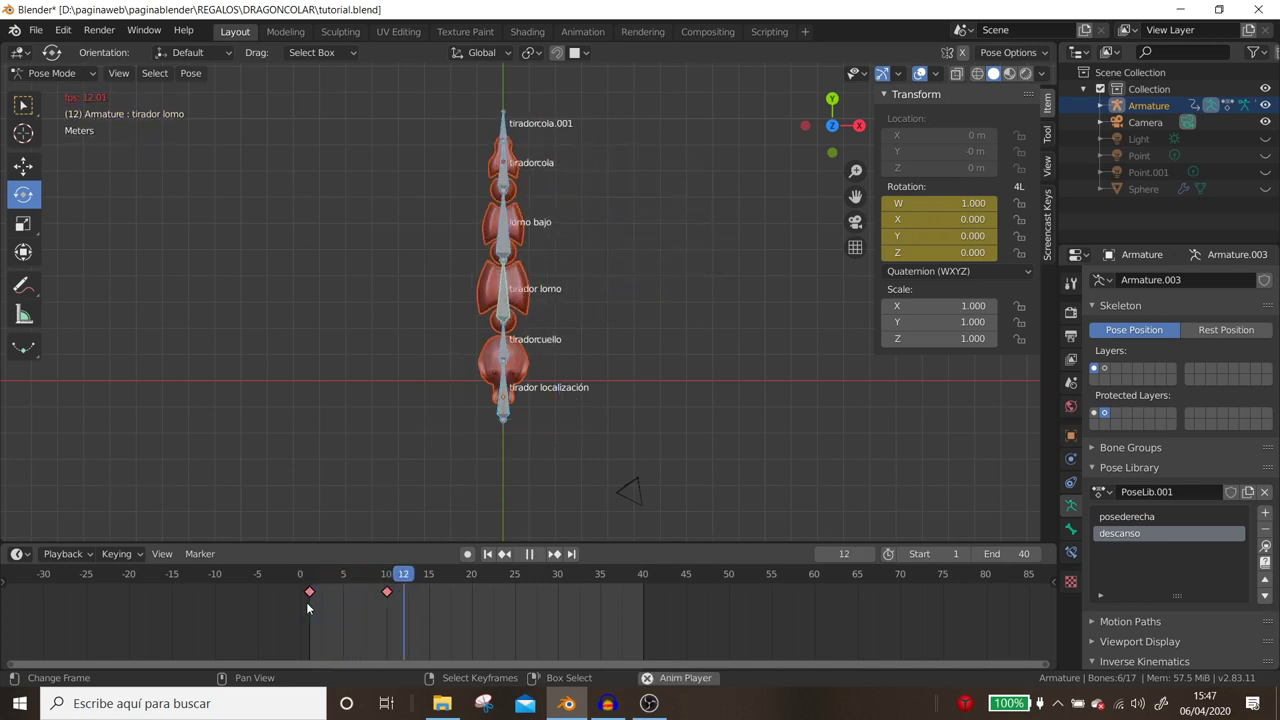
{"action": "key", "text": "space"}
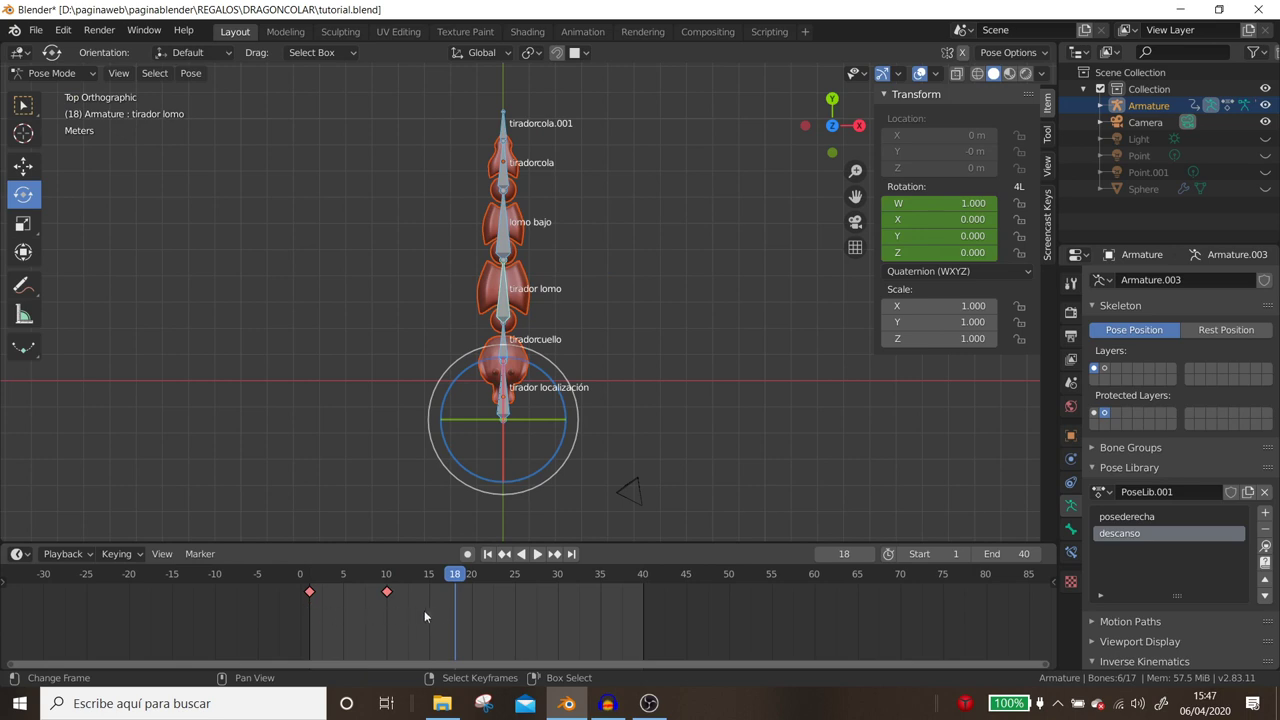
{"action": "left_click", "coordinate": [387, 600]}
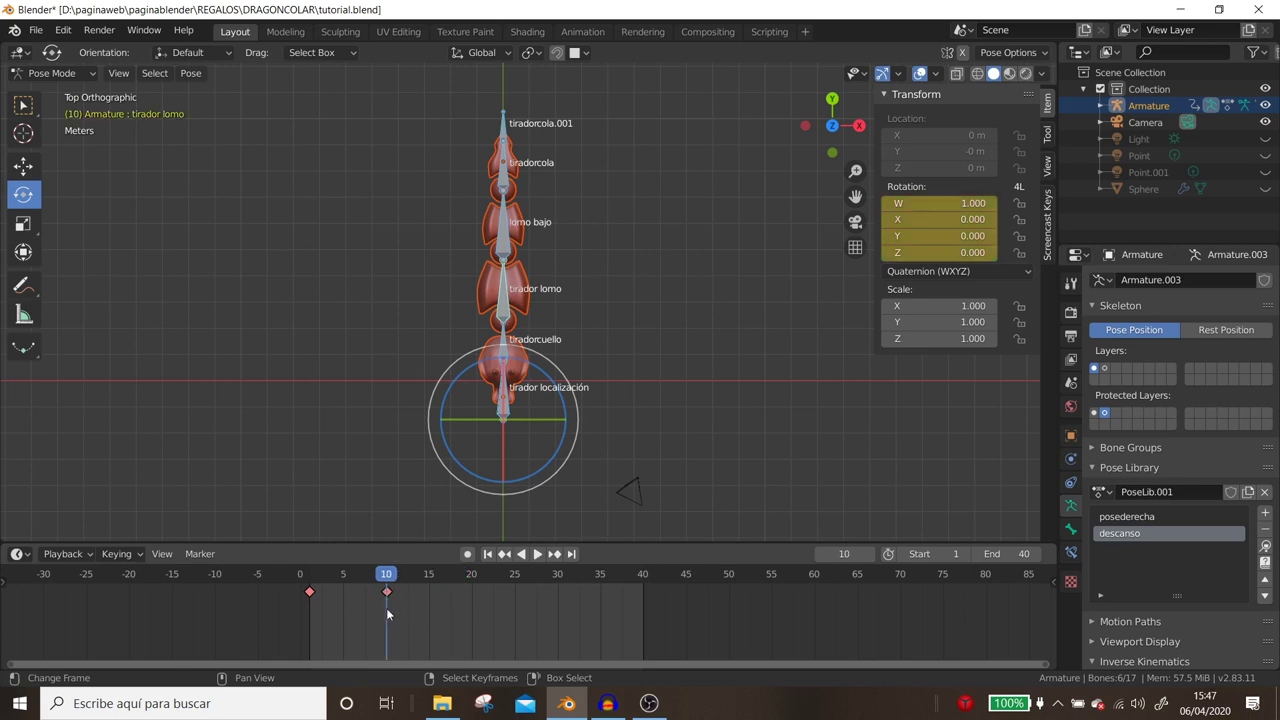
{"action": "key", "text": "space"}
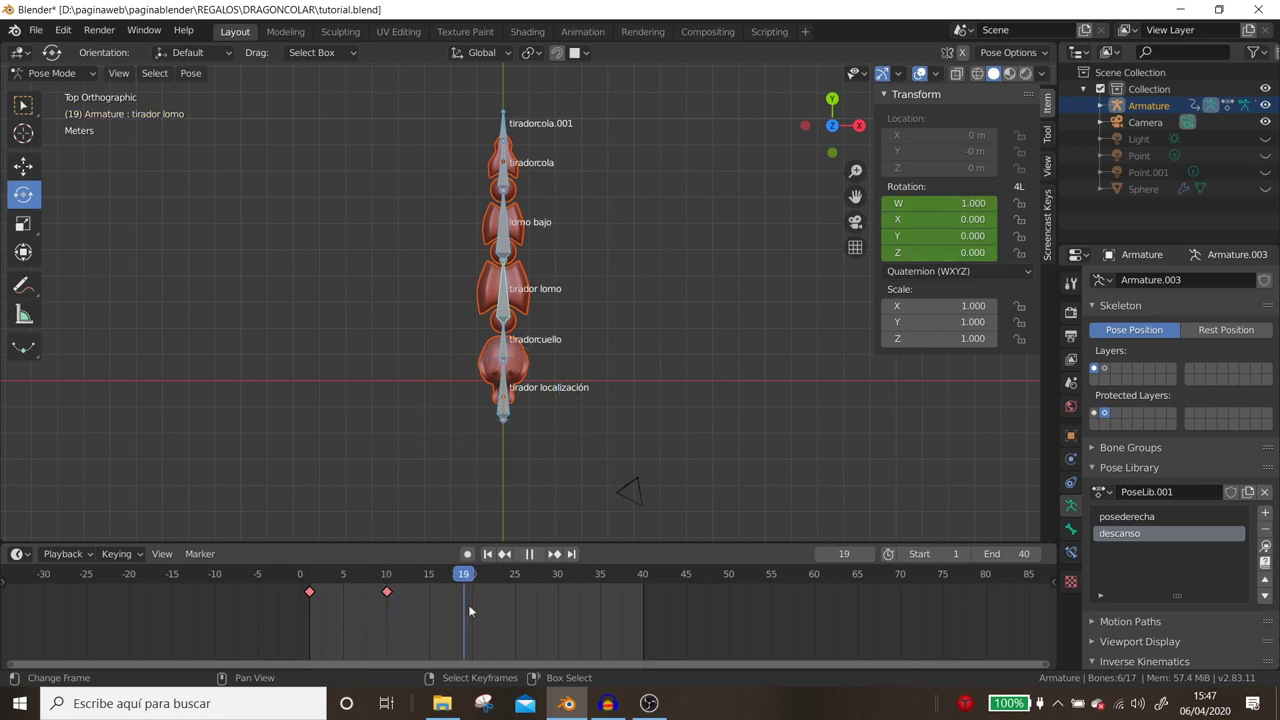
{"action": "key", "text": "space"}
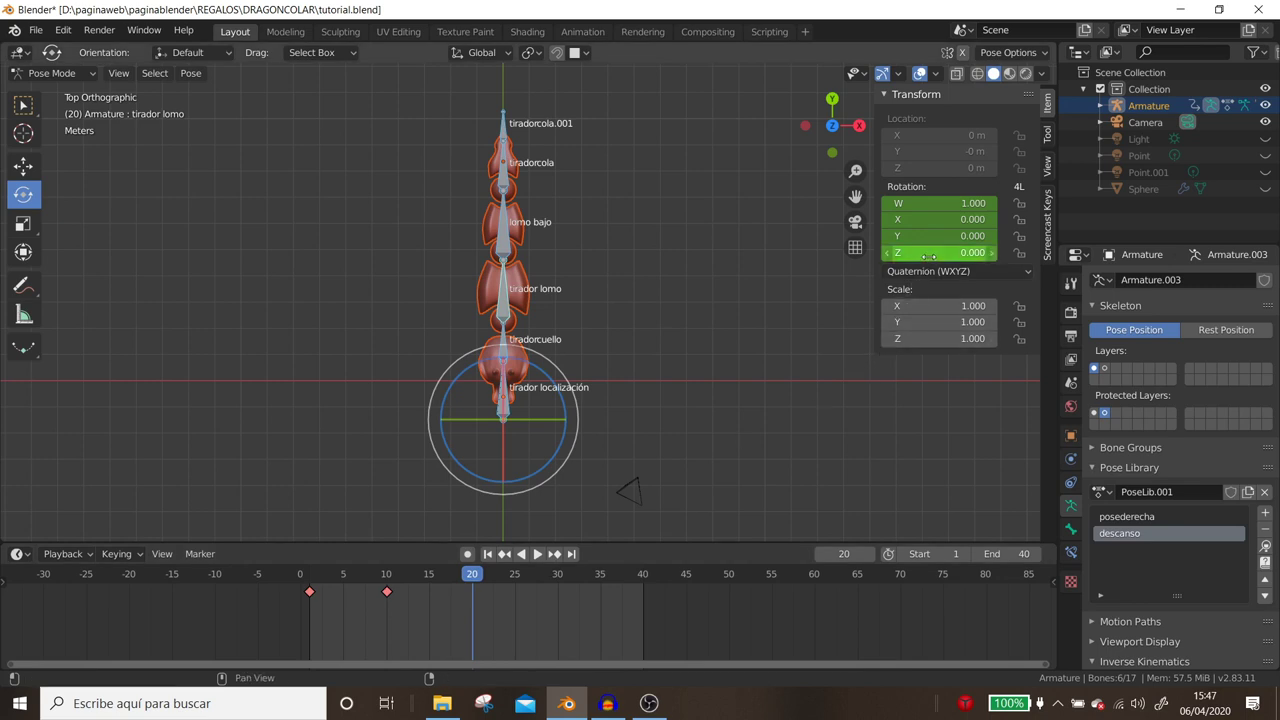
Rotate lomo bajo and tiradorcola to bend the tail toward the left.
{"action": "left_click", "coordinate": [929, 256]}
{"action": "left_click", "coordinate": [430, 225]}
{"action": "key", "text": "r"}
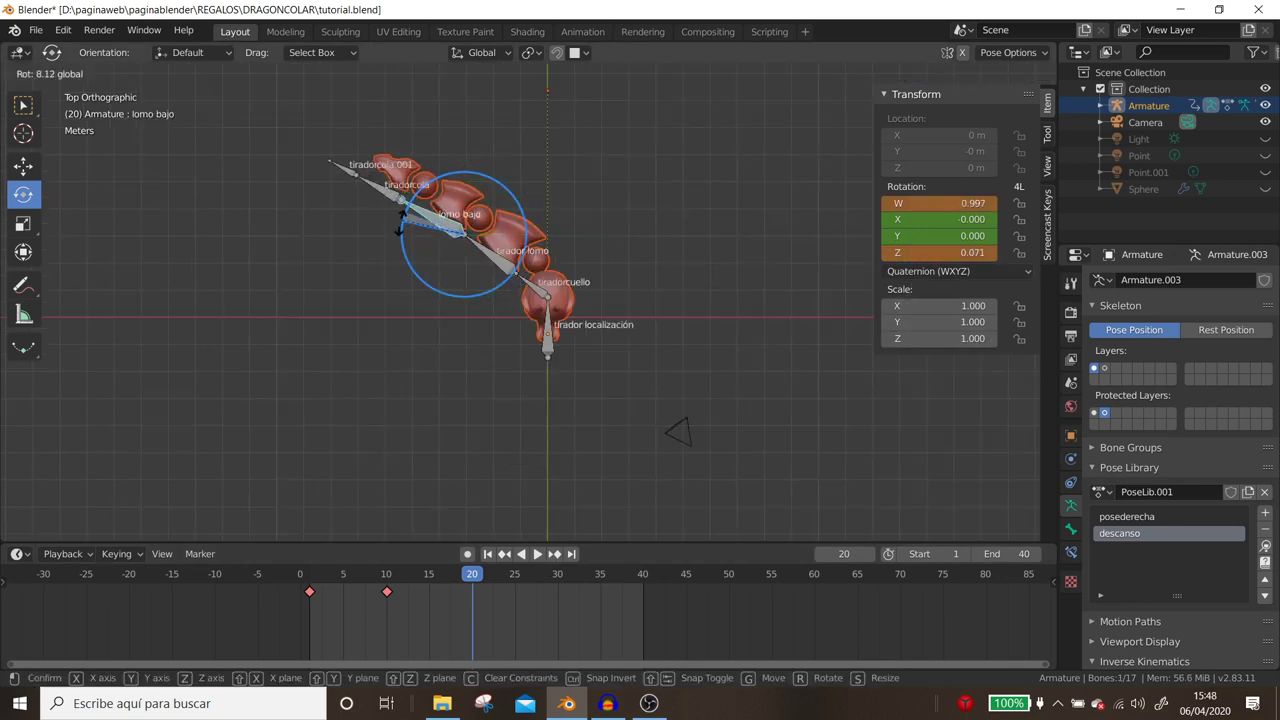
{"action": "left_click", "coordinate": [401, 243]}
{"action": "left_click", "coordinate": [380, 212]}
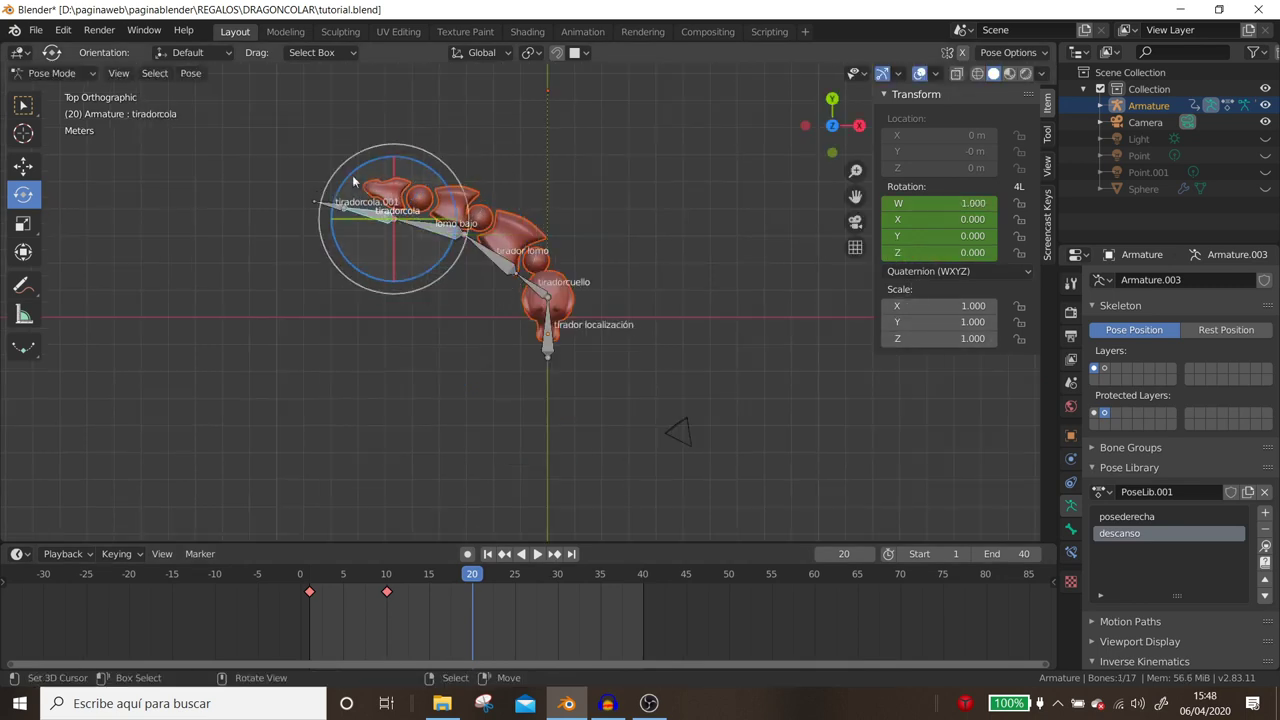
{"action": "key", "text": "r"}
{"action": "left_click", "coordinate": [377, 155]}
Turn tiradorcola.001 to quaternion Z -0.318 and key all six bones' rotation at frame 20.
{"action": "left_click", "coordinate": [345, 176]}
{"action": "key", "text": "r"}
{"action": "key", "text": "r"}
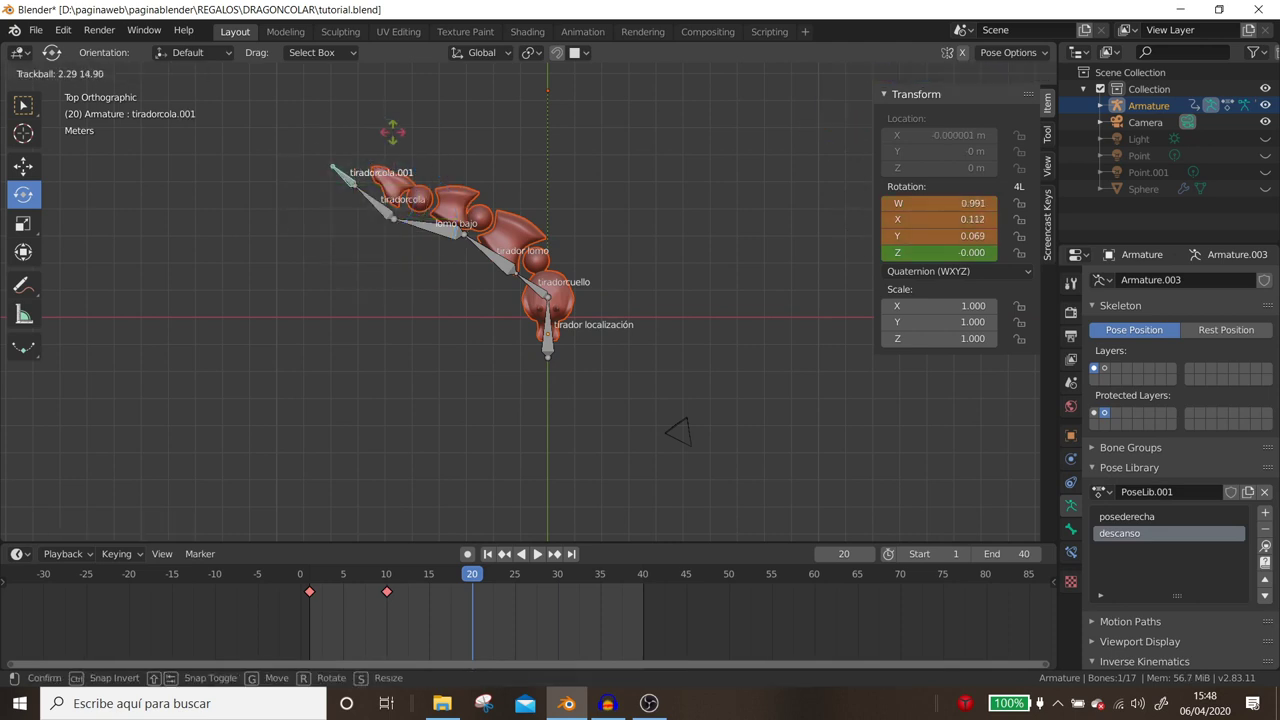
{"action": "right_click", "coordinate": [393, 137]}
{"action": "left_click_drag", "start_coordinate": [399, 143], "coordinate": [434, 170]}
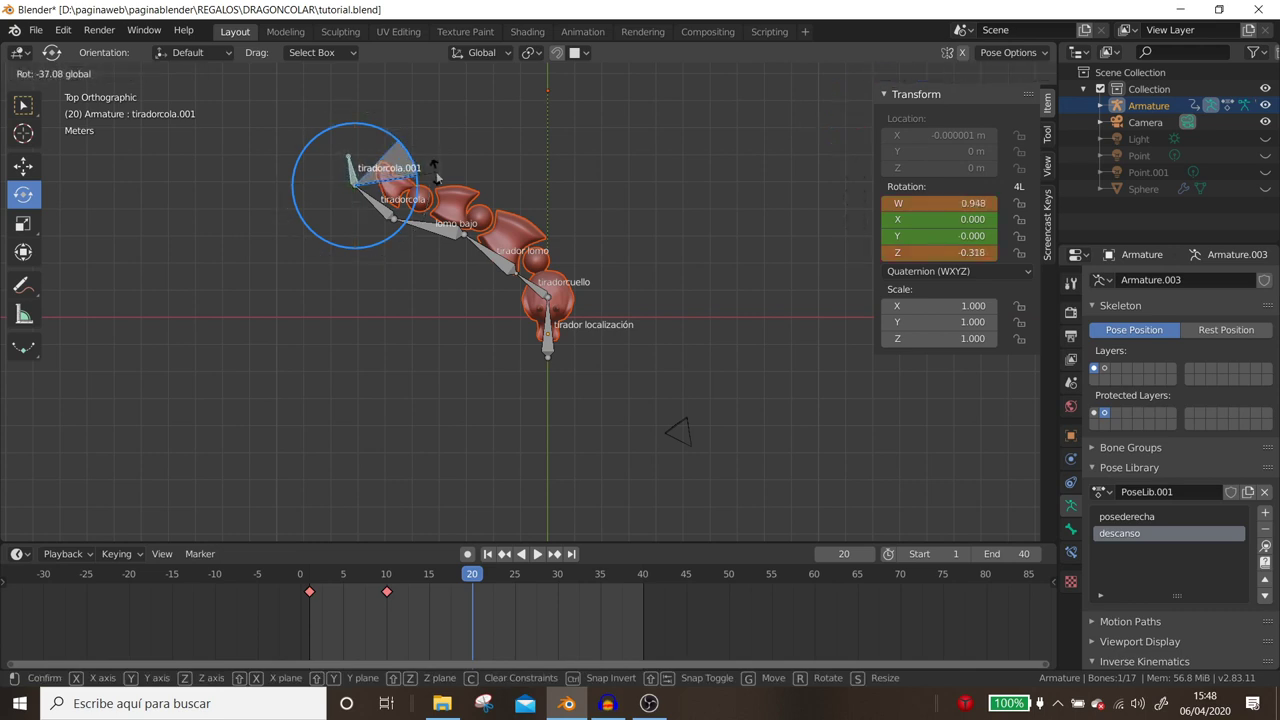
{"action": "left_click_drag", "start_coordinate": [436, 176], "coordinate": [440, 178]}
{"action": "key", "text": "a"}
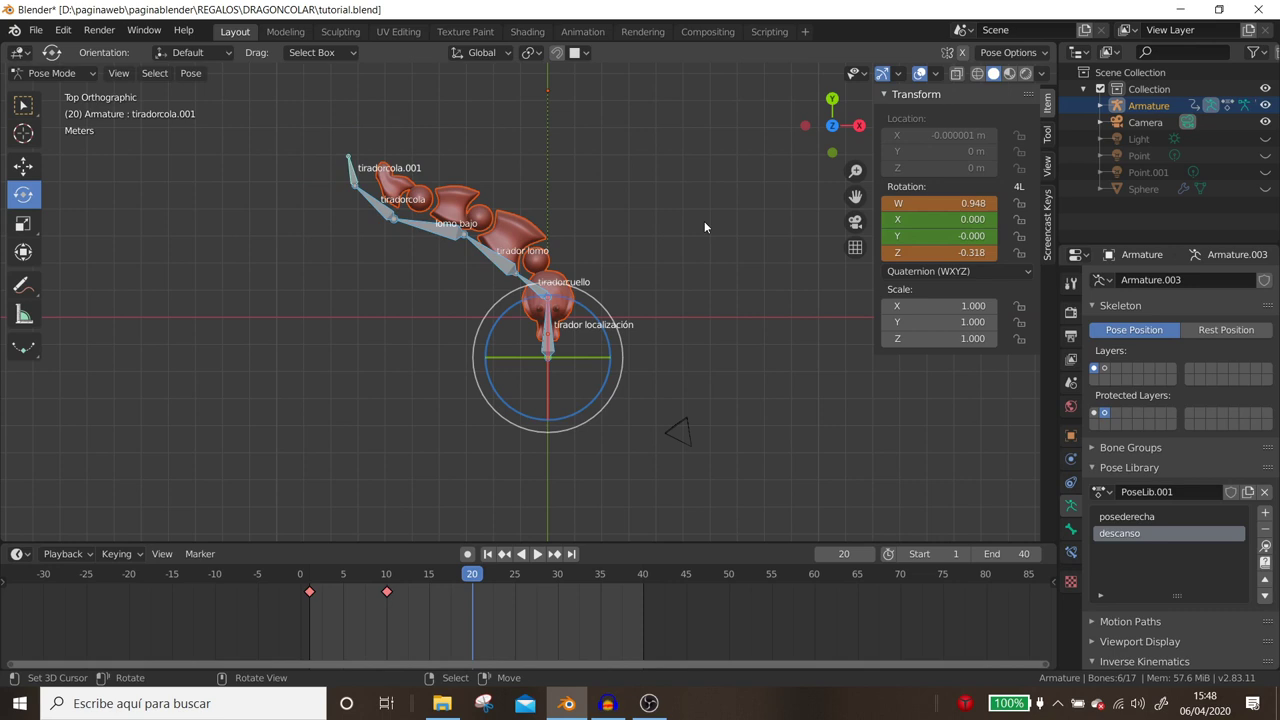
{"action": "key", "text": "i"}
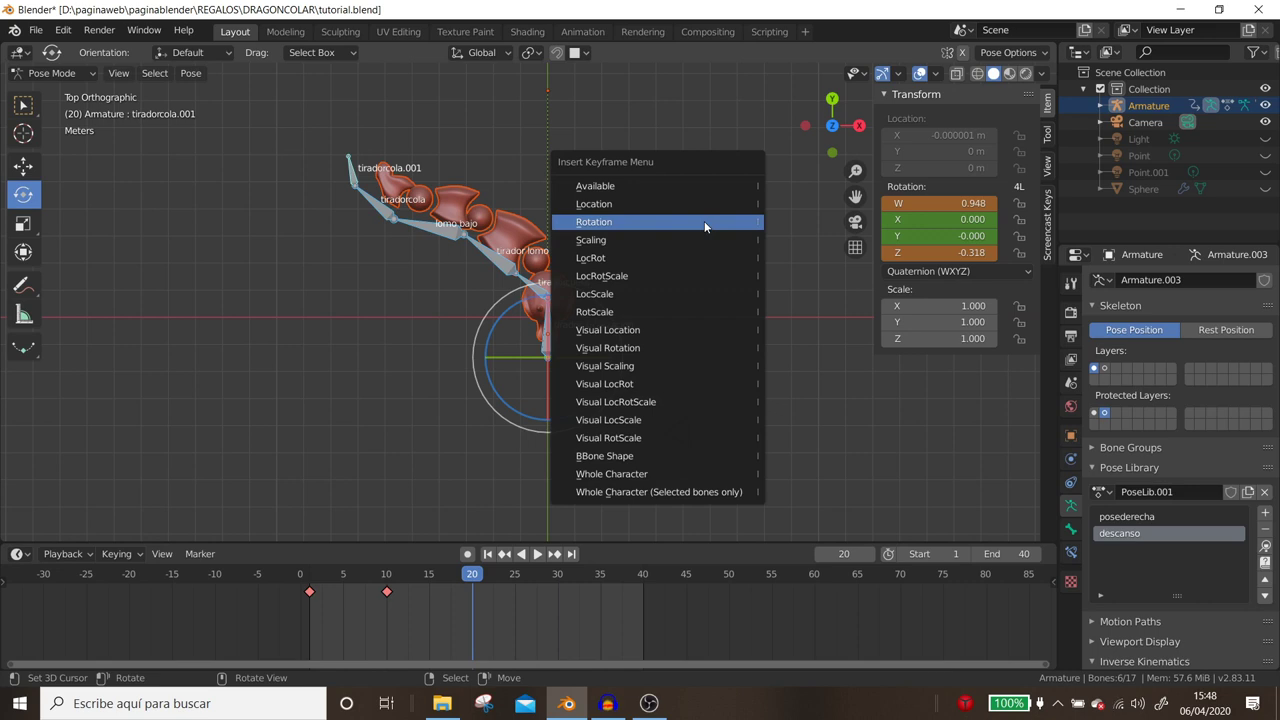
{"action": "left_click", "coordinate": [704, 221]}
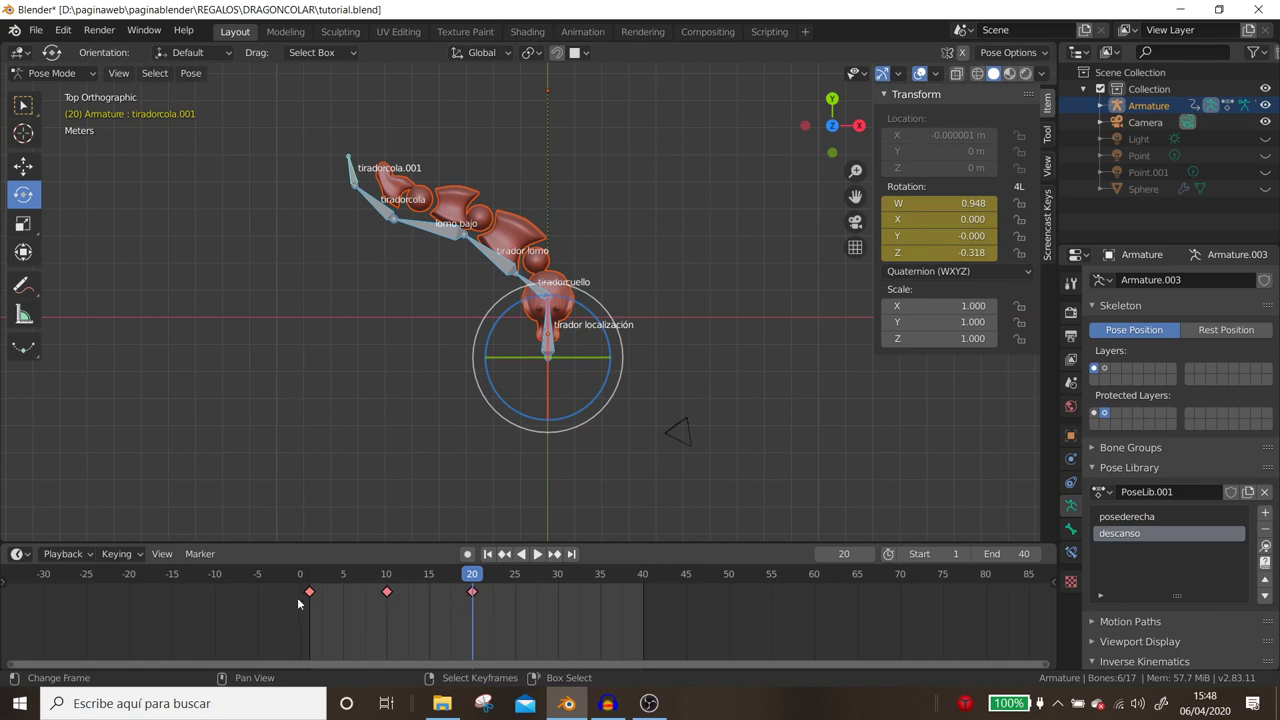
Keep Extreme as the new keyframe type in the timeline's keying settings.
{"action": "left_click", "coordinate": [17, 553]}
{"action": "left_click", "coordinate": [63, 553]}
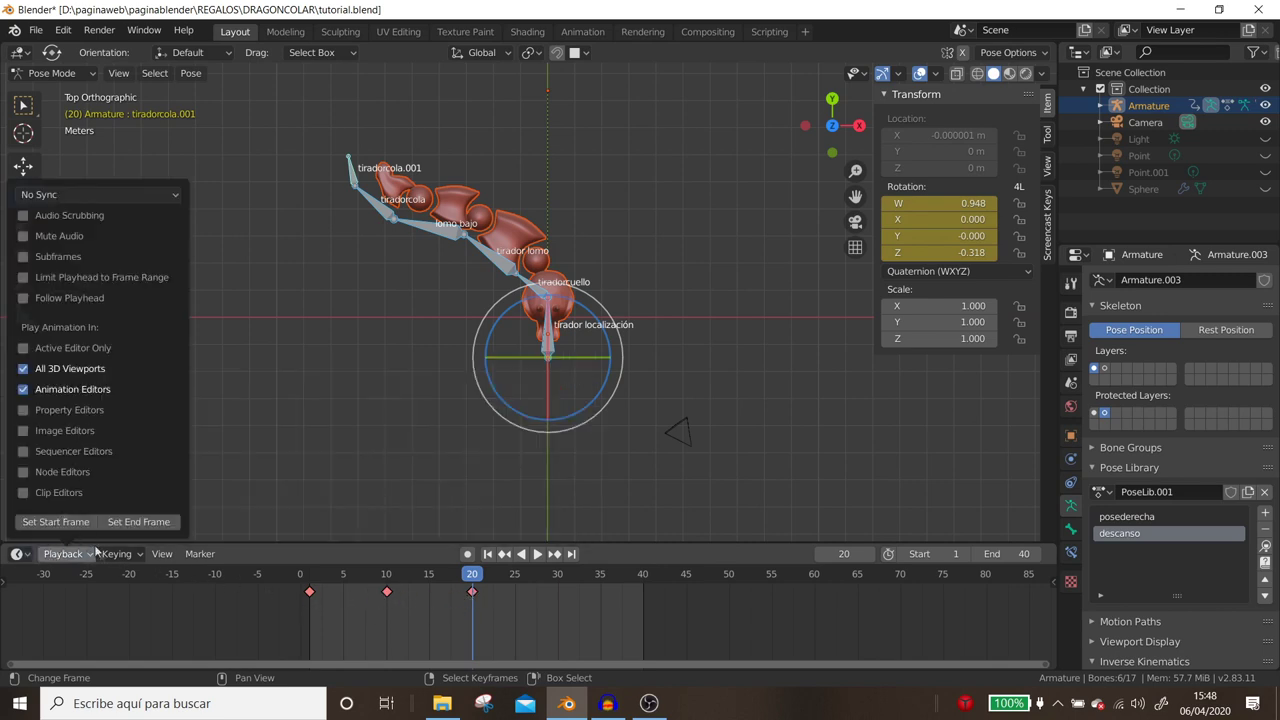
{"action": "left_click", "coordinate": [116, 553]}
{"action": "left_click", "coordinate": [76, 446]}
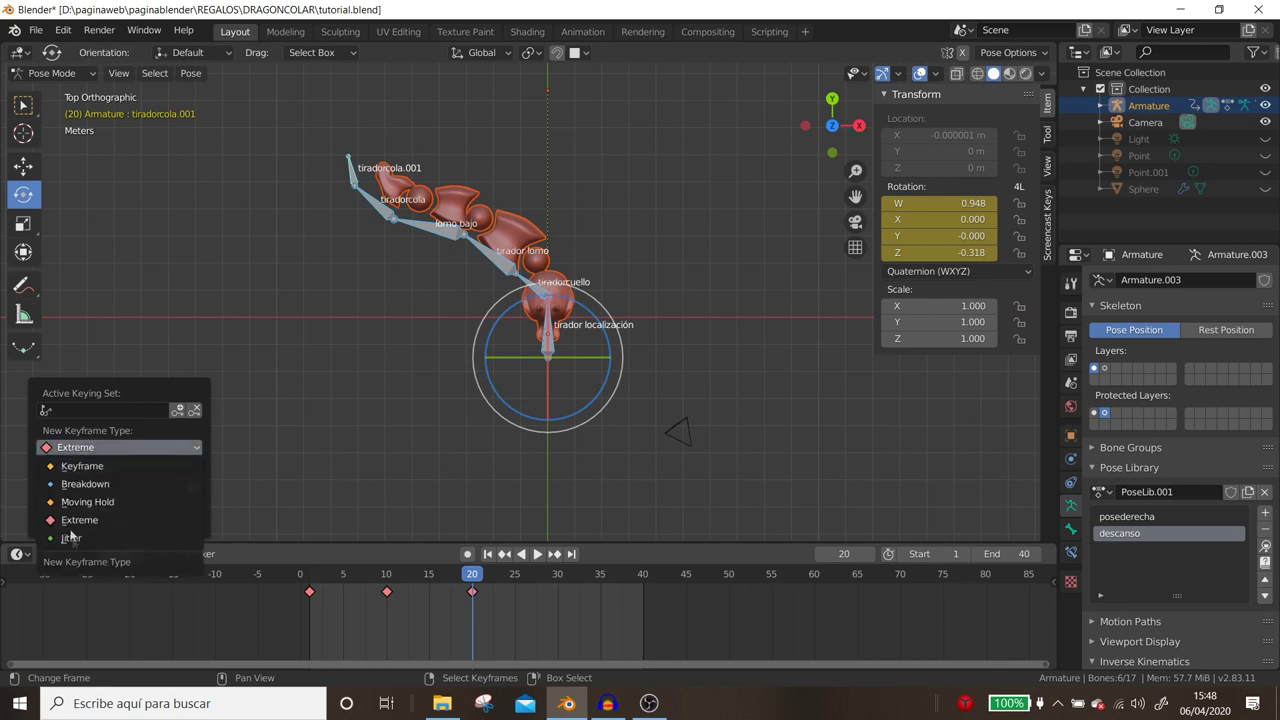
{"action": "left_click", "coordinate": [75, 440]}
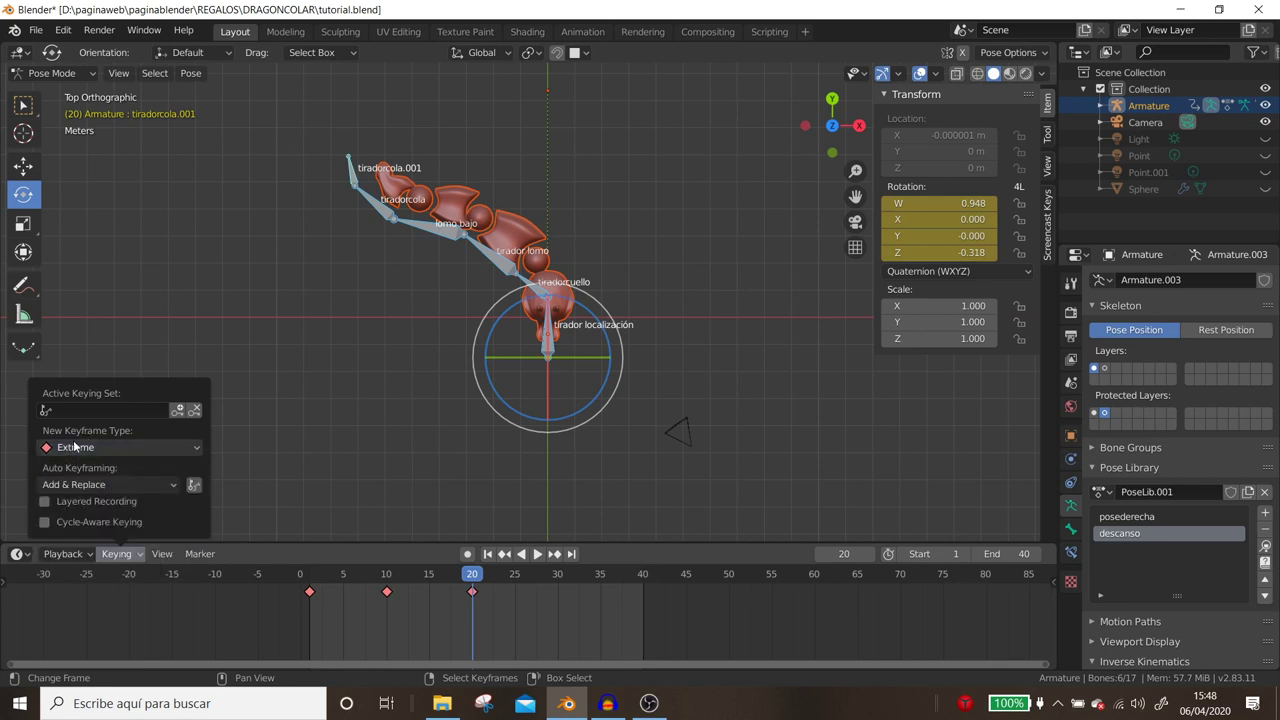
Play the swing from frame 1 to preview it.
{"action": "left_click", "coordinate": [310, 608]}
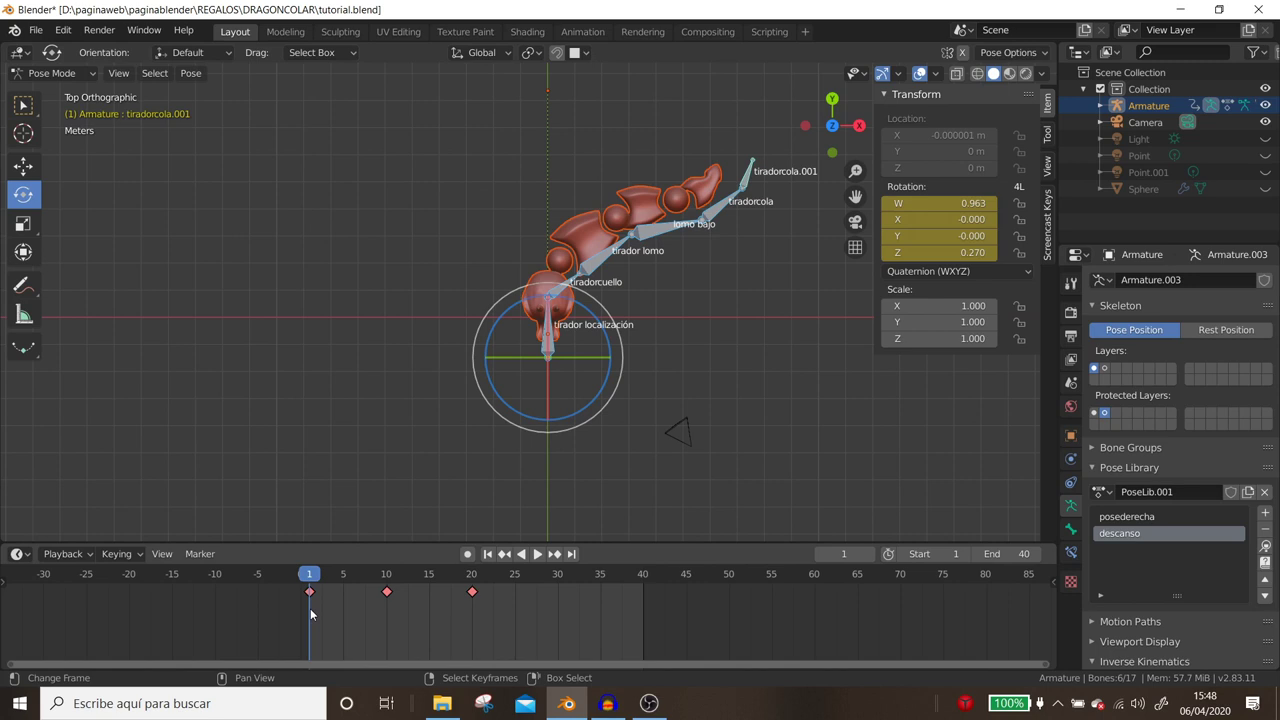
{"action": "key", "text": "space"}
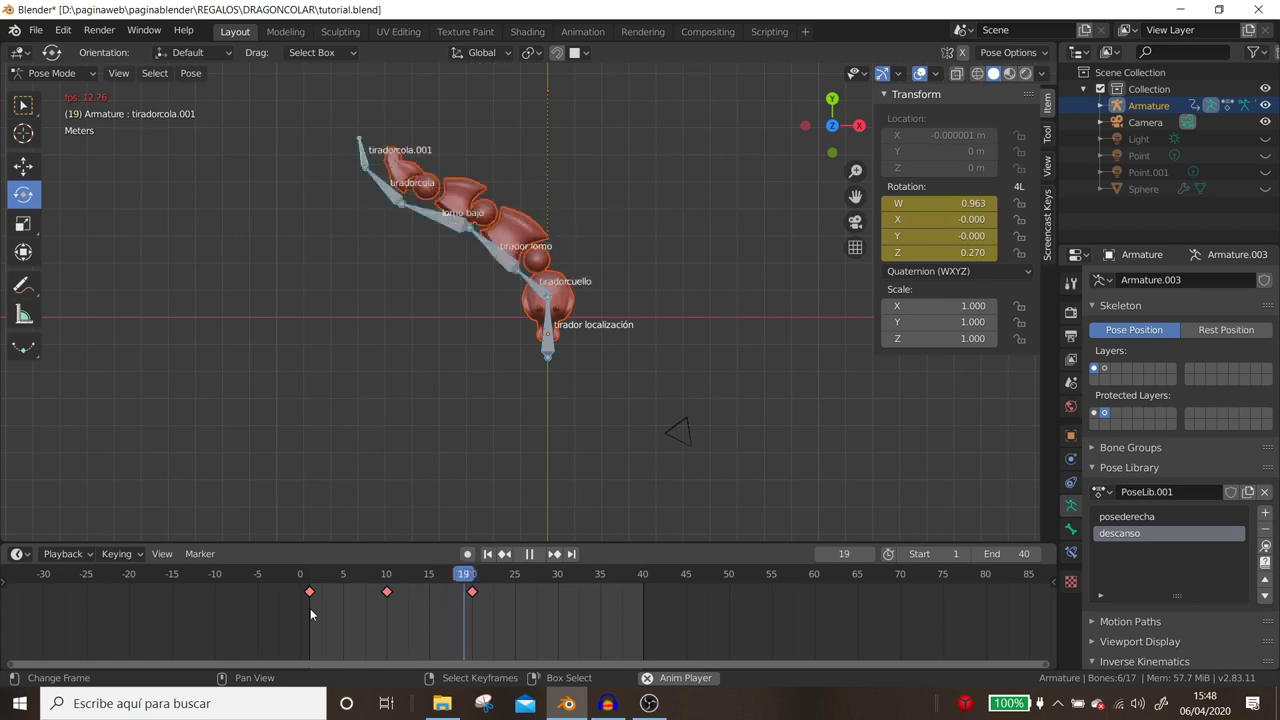
{"action": "key", "text": "space"}
{"action": "left_click", "coordinate": [310, 608]}
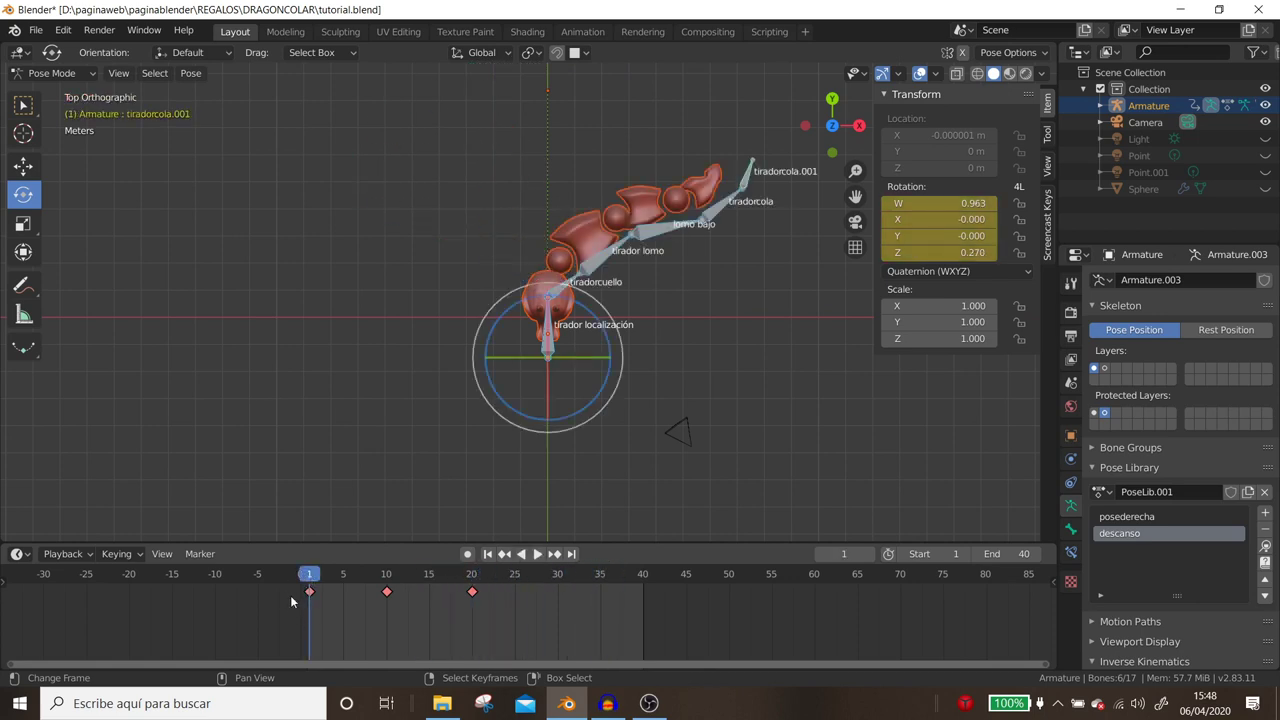
End the animation at frame 30 and paste the frame-1 pose flipped onto frame 30.
{"action": "key", "text": "shift+Right"}
{"action": "left_click", "coordinate": [308, 594]}
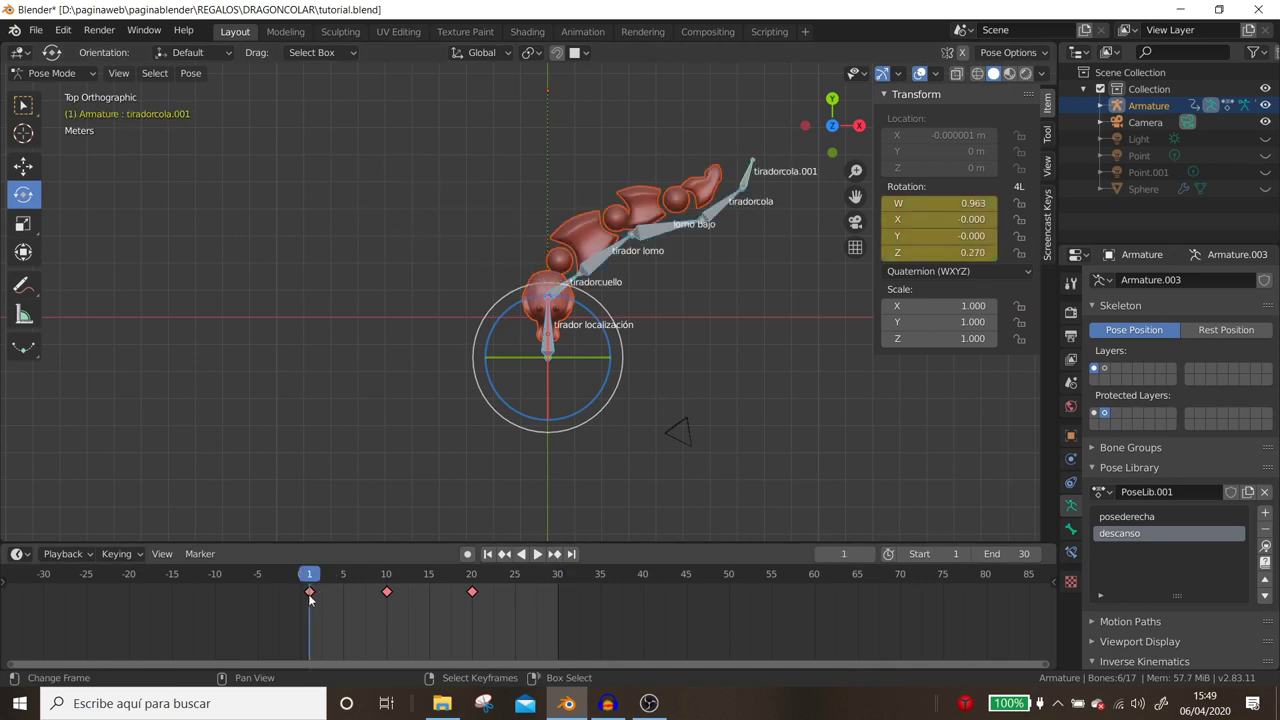
{"action": "left_click", "coordinate": [558, 596]}
{"action": "left_click", "coordinate": [310, 593]}
{"action": "left_click_drag", "start_coordinate": [341, 603], "coordinate": [297, 575]}
{"action": "left_click", "coordinate": [556, 620]}
{"action": "key", "text": "ctrl+shift+v"}
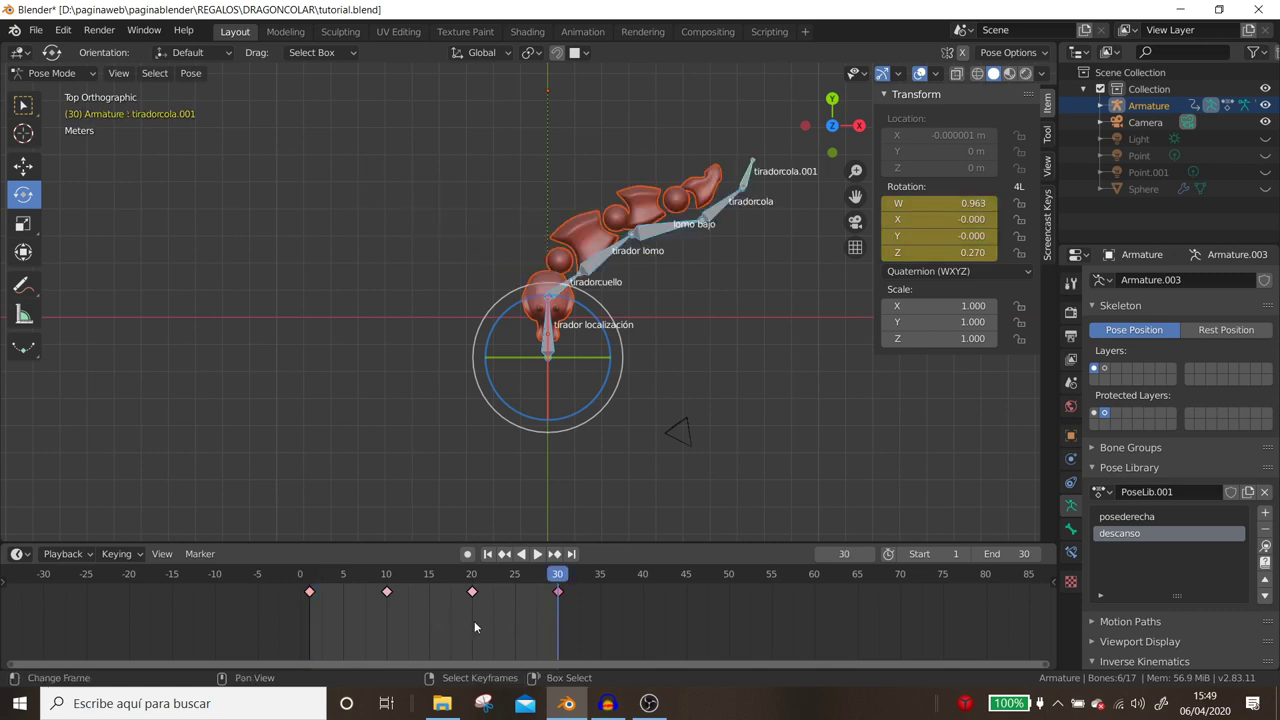
Play the looping swing, briefly viewing another bone layer, and scrub back to frame 6.
{"action": "key", "text": "space"}
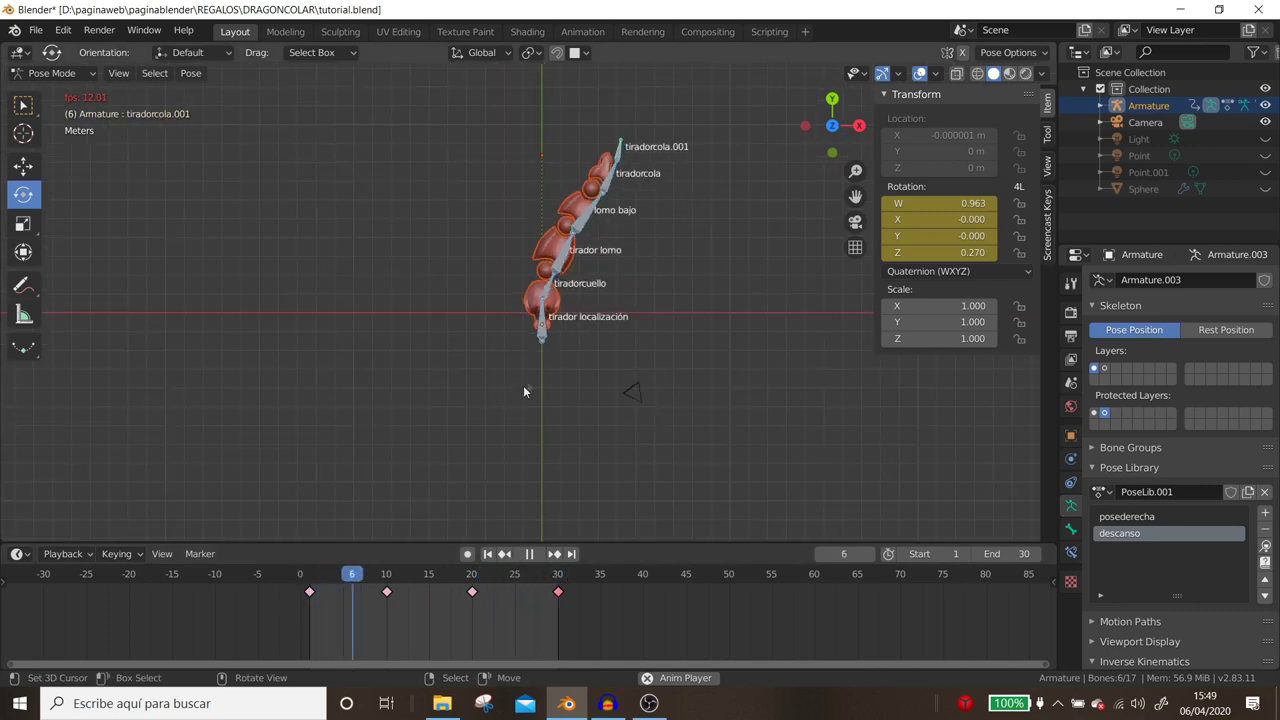
{"action": "middle_click_drag", "start_coordinate": [510, 396], "coordinate": [525, 409]}
{"action": "scroll", "coordinate": [518, 432], "scroll_direction": "up", "scroll_amount": 3}
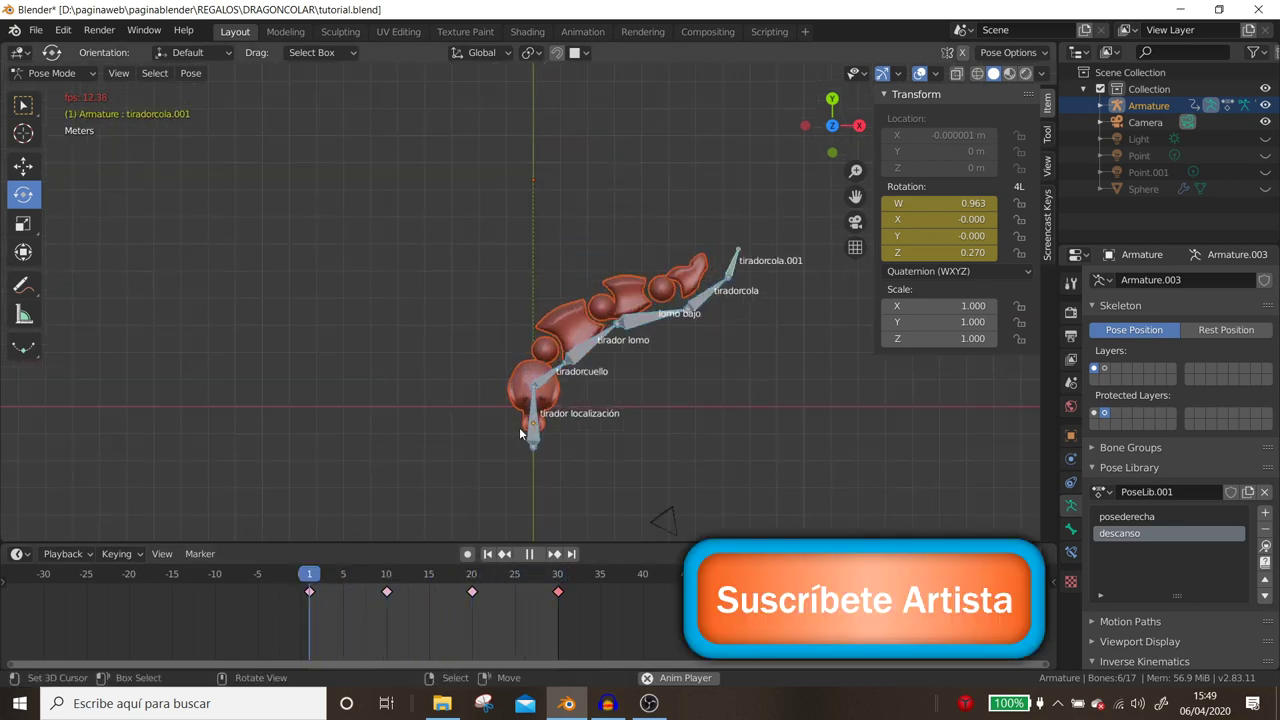
{"action": "left_click", "coordinate": [1116, 368]}
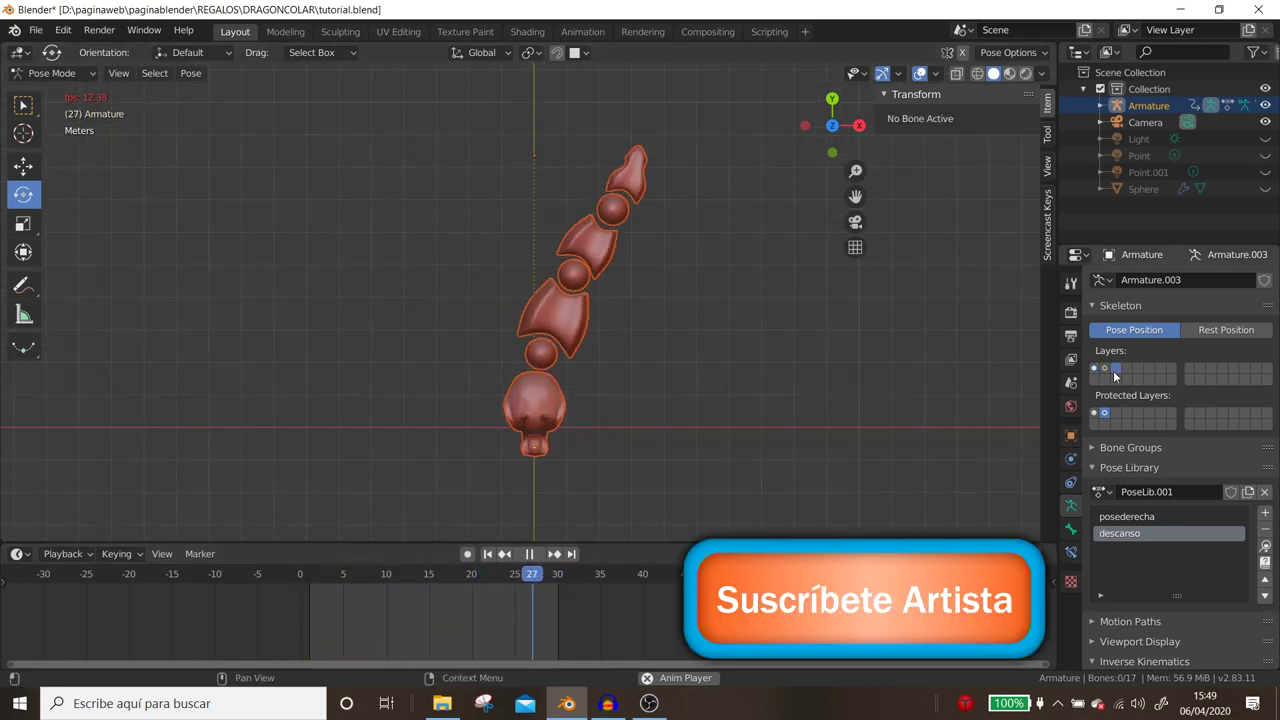
{"action": "key", "text": "space"}
{"action": "left_click", "coordinate": [1094, 368]}
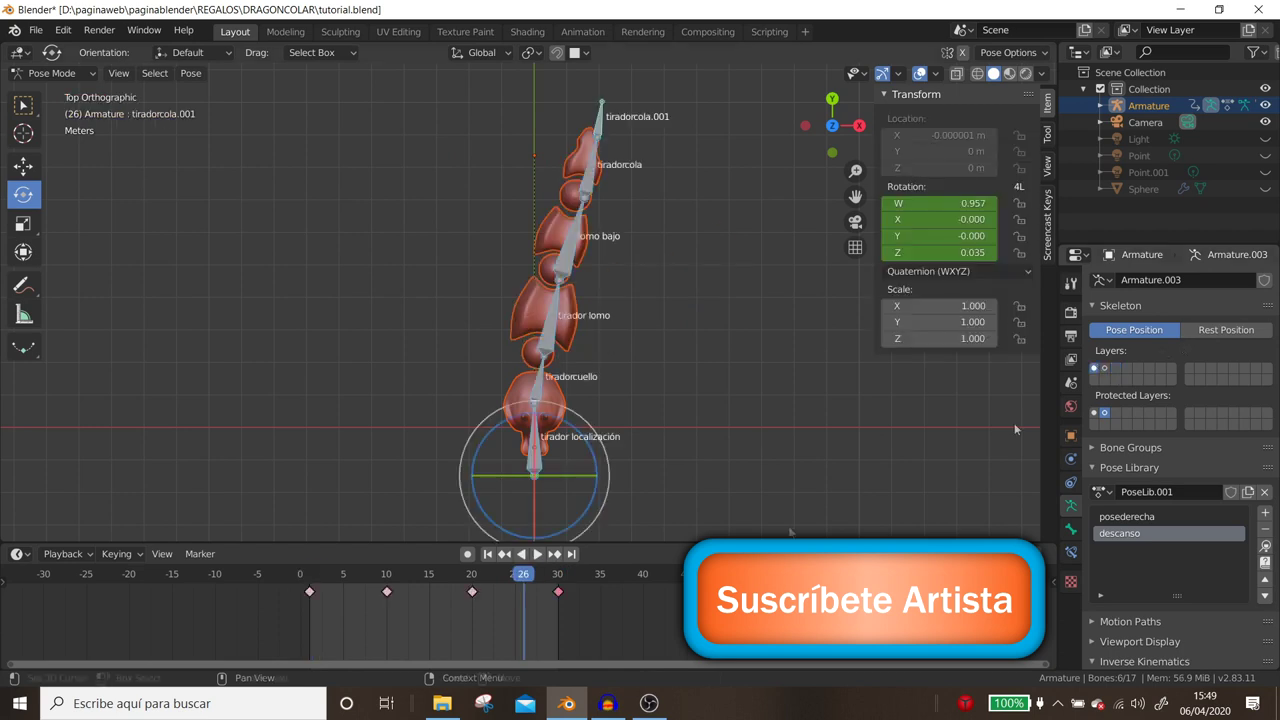
{"action": "mouse_move", "coordinate": [350, 585]}
{"action": "left_mouse_down"}
{"action": "mouse_move", "coordinate": [309, 606]}
{"action": "mouse_move", "coordinate": [351, 590]}
{"action": "left_mouse_up"}
{"action": "left_click", "coordinate": [116, 553]}
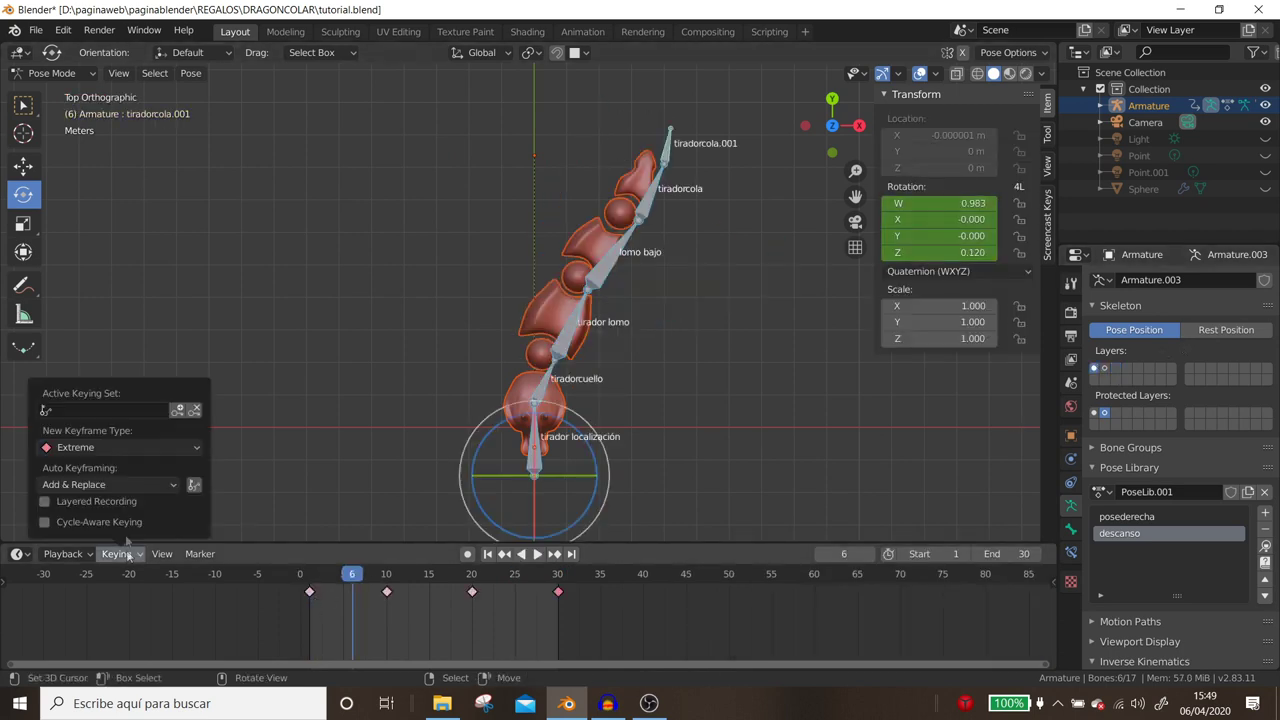
Change New Keyframe Type from Extreme to Breakdown, after briefly picking Jitter.
{"action": "left_click", "coordinate": [96, 446]}
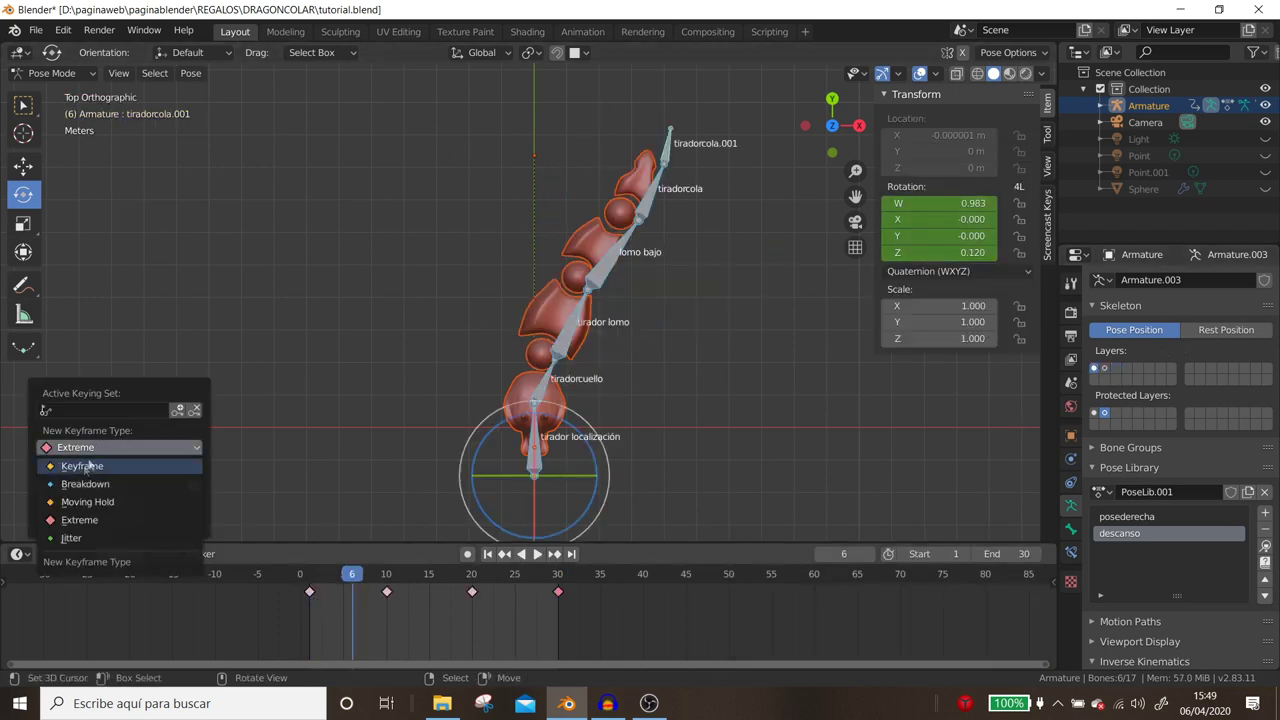
{"action": "left_click", "coordinate": [61, 532]}
{"action": "left_click", "coordinate": [98, 448]}
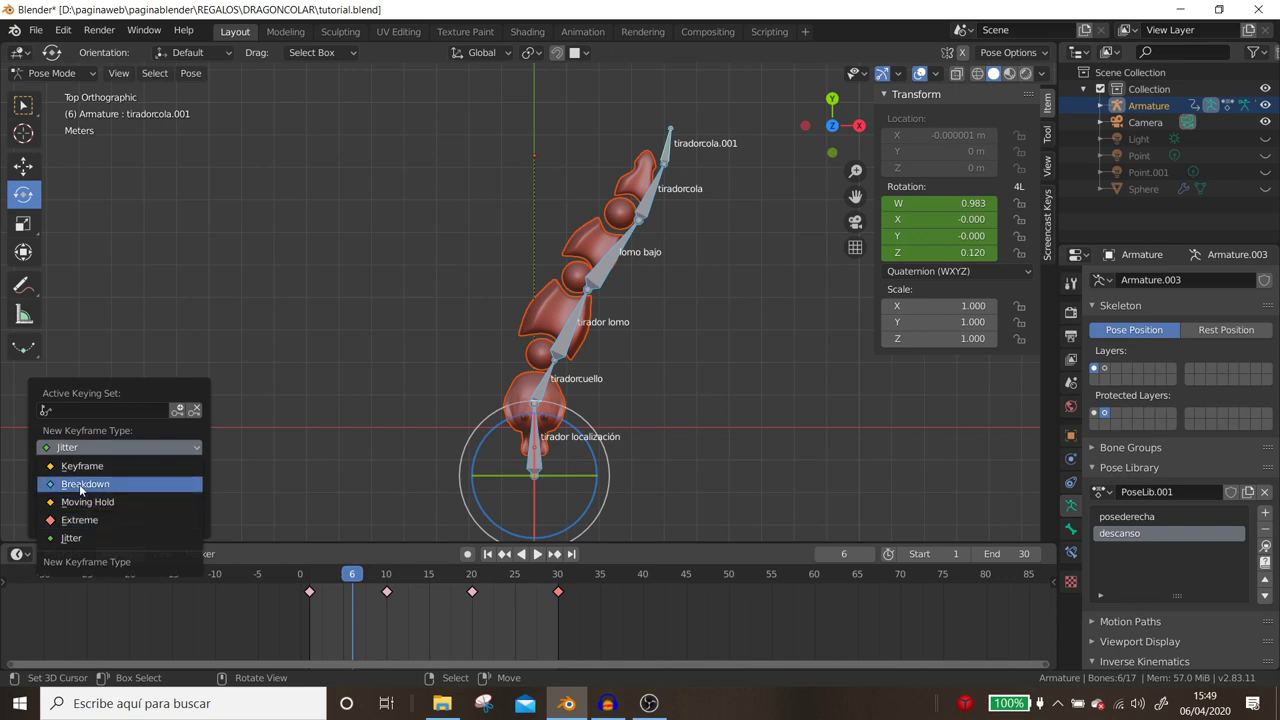
{"action": "left_click", "coordinate": [80, 486]}
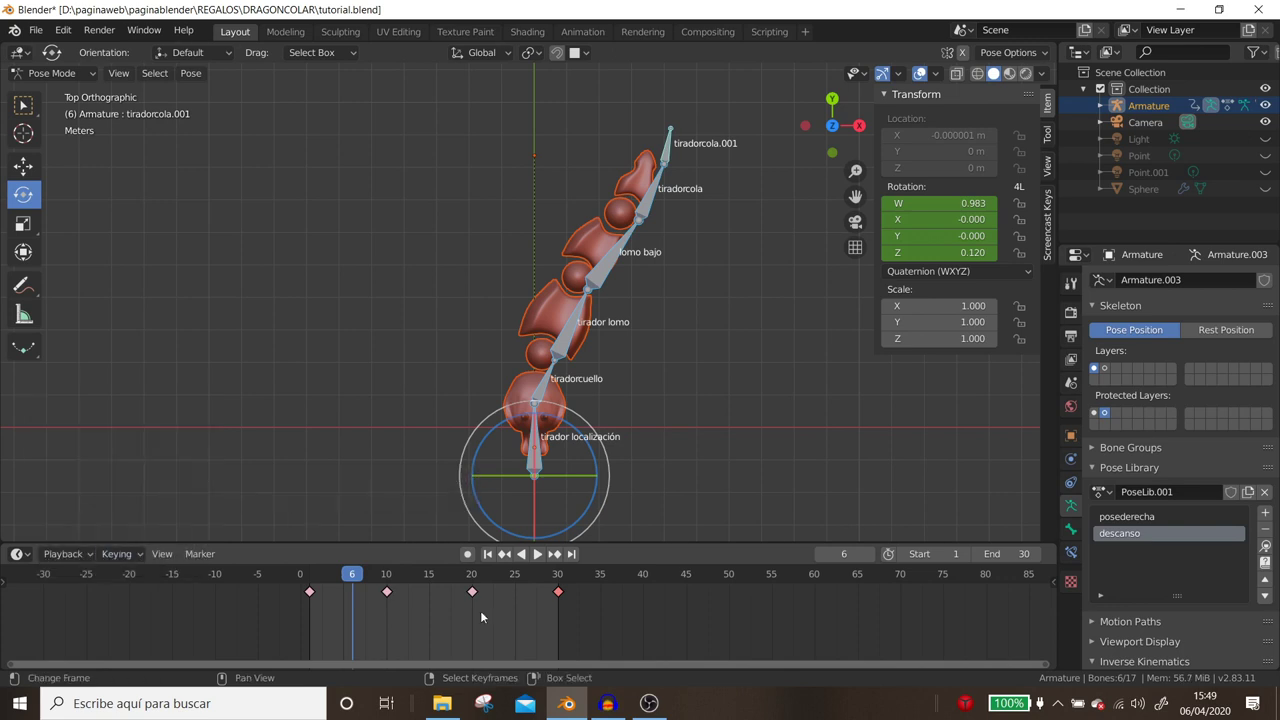
At frame 8, bend tiradorcola and tiradorcola.001 into a partial tail curl.
{"action": "key", "text": "space"}
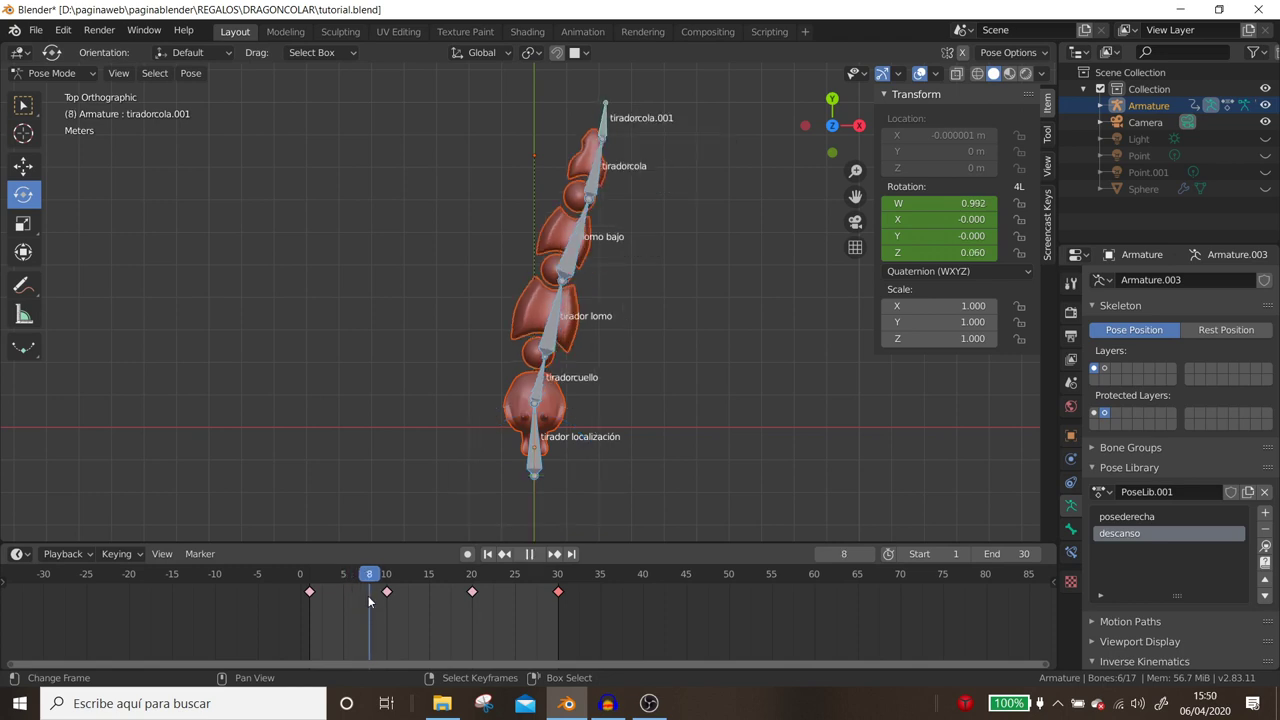
{"action": "key", "text": "space"}
{"action": "left_click", "coordinate": [598, 180]}
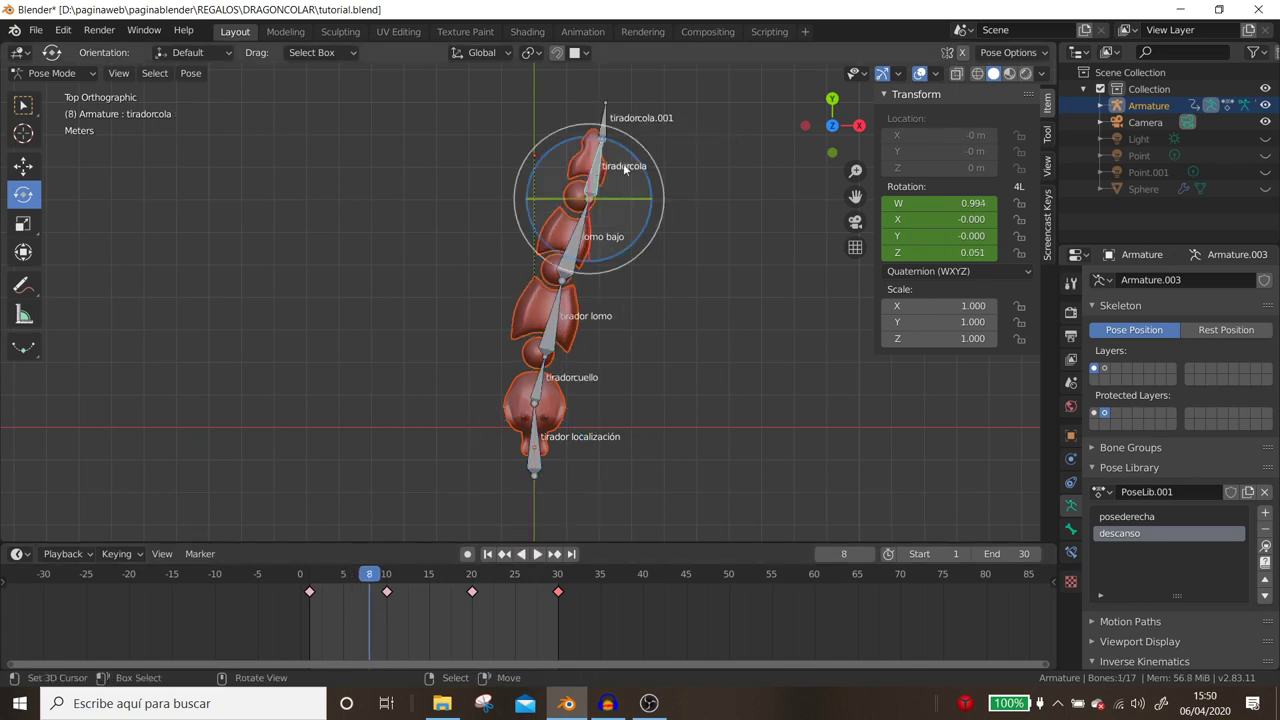
{"action": "left_click_drag", "start_coordinate": [636, 167], "coordinate": [657, 167]}
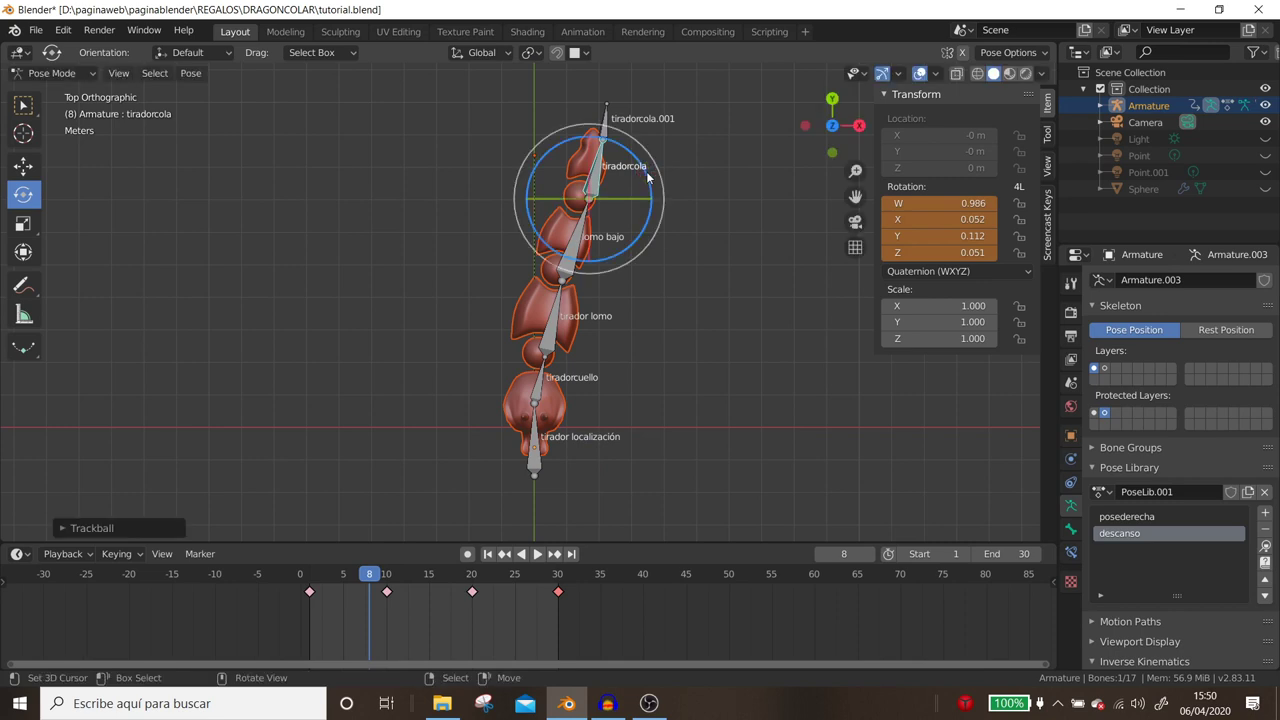
{"action": "key", "text": "ctrl+z"}
{"action": "left_click_drag", "start_coordinate": [646, 175], "coordinate": [662, 207]}
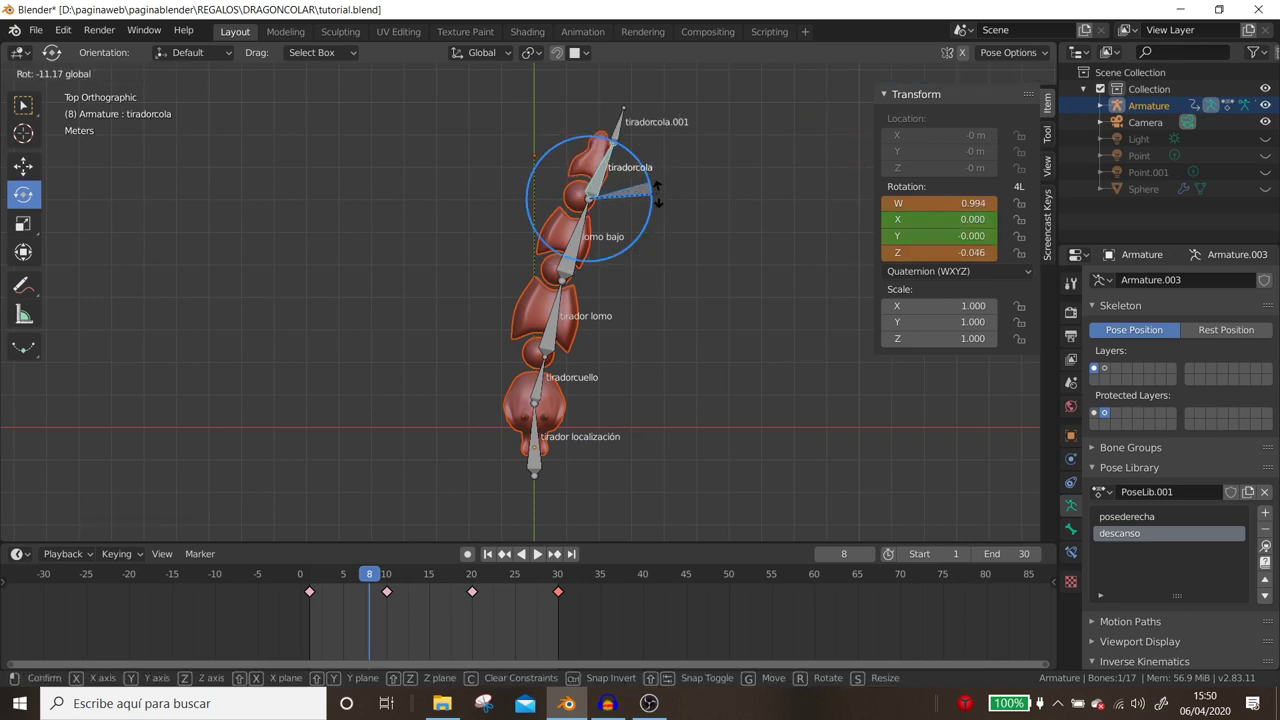
{"action": "left_click", "coordinate": [628, 128]}
{"action": "left_click_drag", "start_coordinate": [680, 128], "coordinate": [701, 221]}
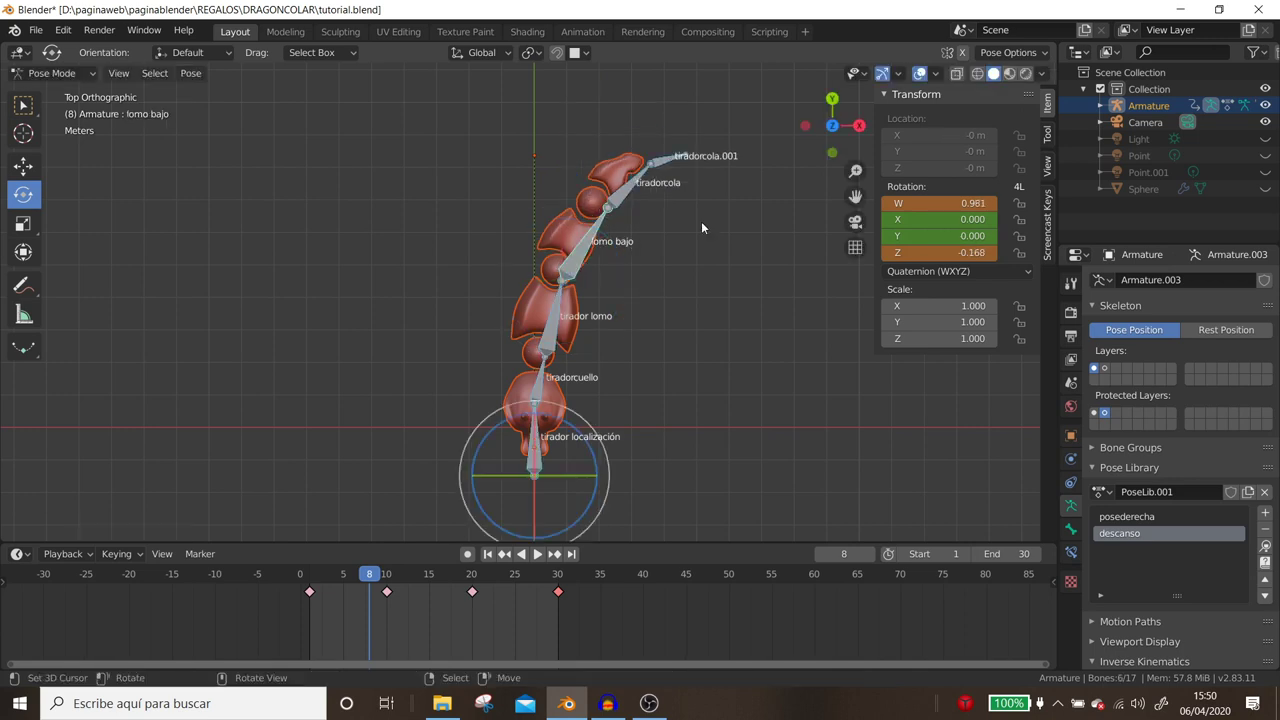
Key the bent bones' rotation as a breakdown and replay the swing.
{"action": "key", "text": "i"}
{"action": "left_click", "coordinate": [702, 222]}
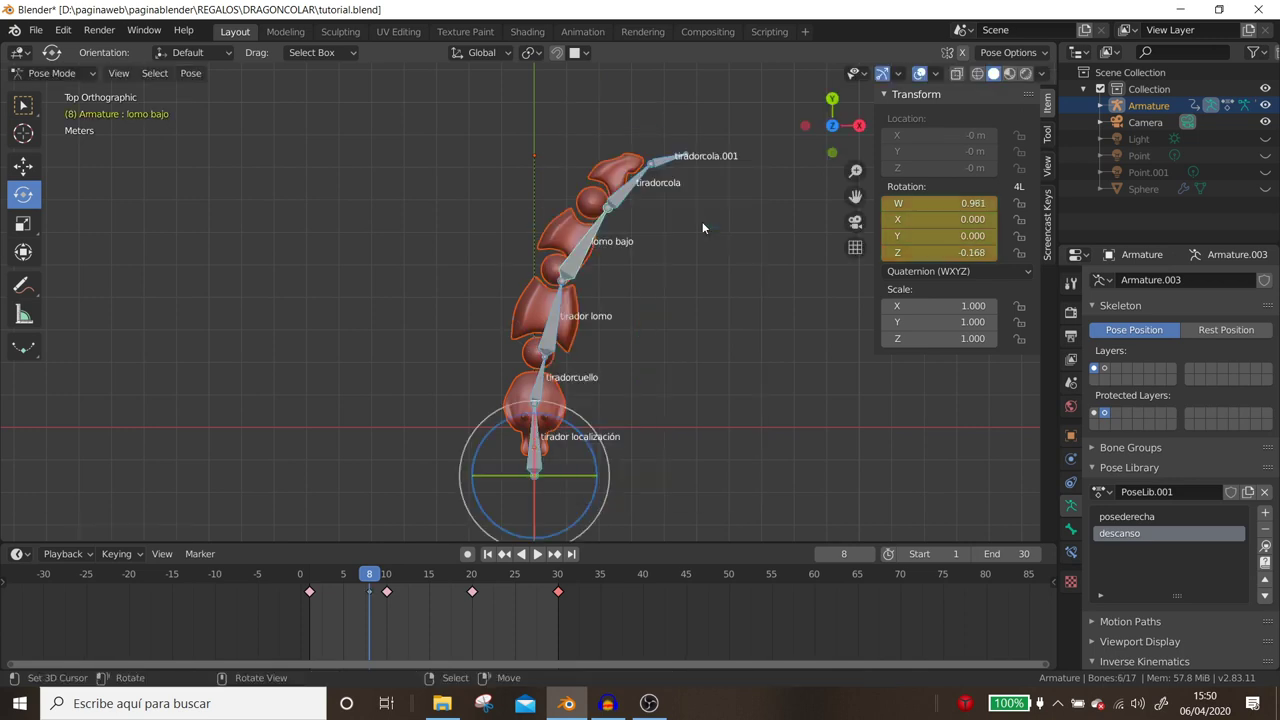
{"action": "left_click", "coordinate": [360, 604]}
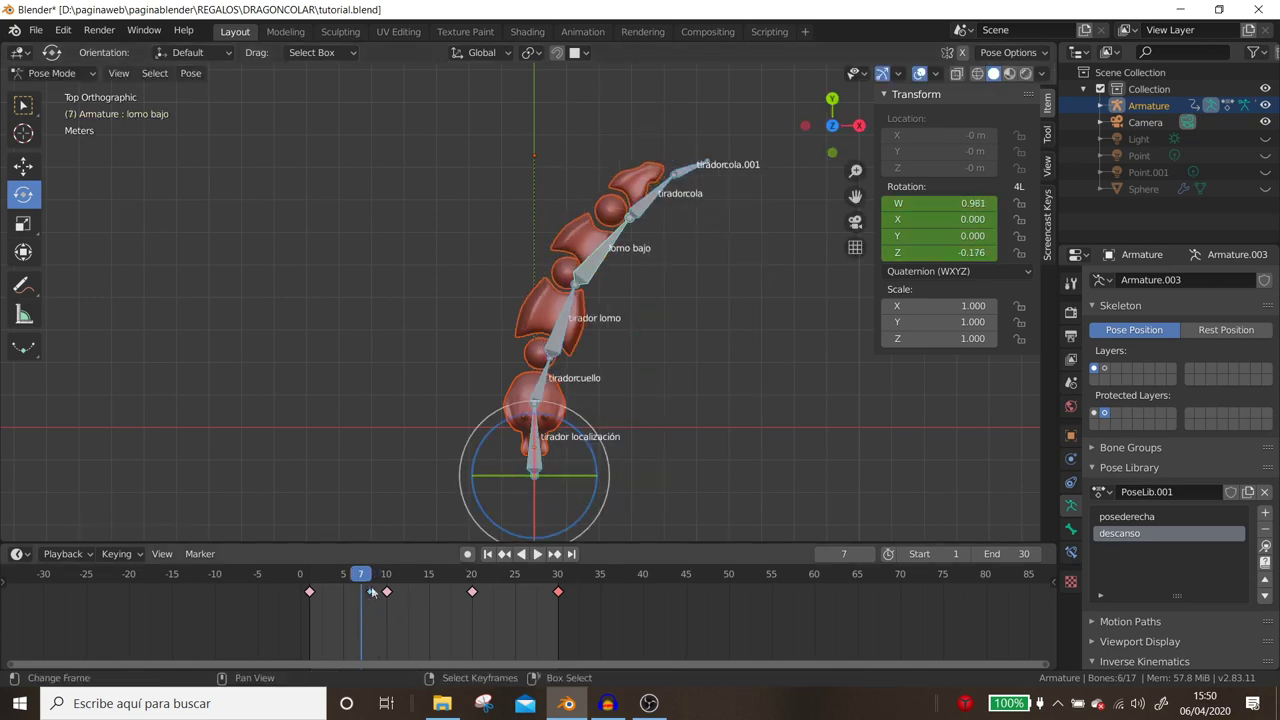
{"action": "key", "text": "space"}
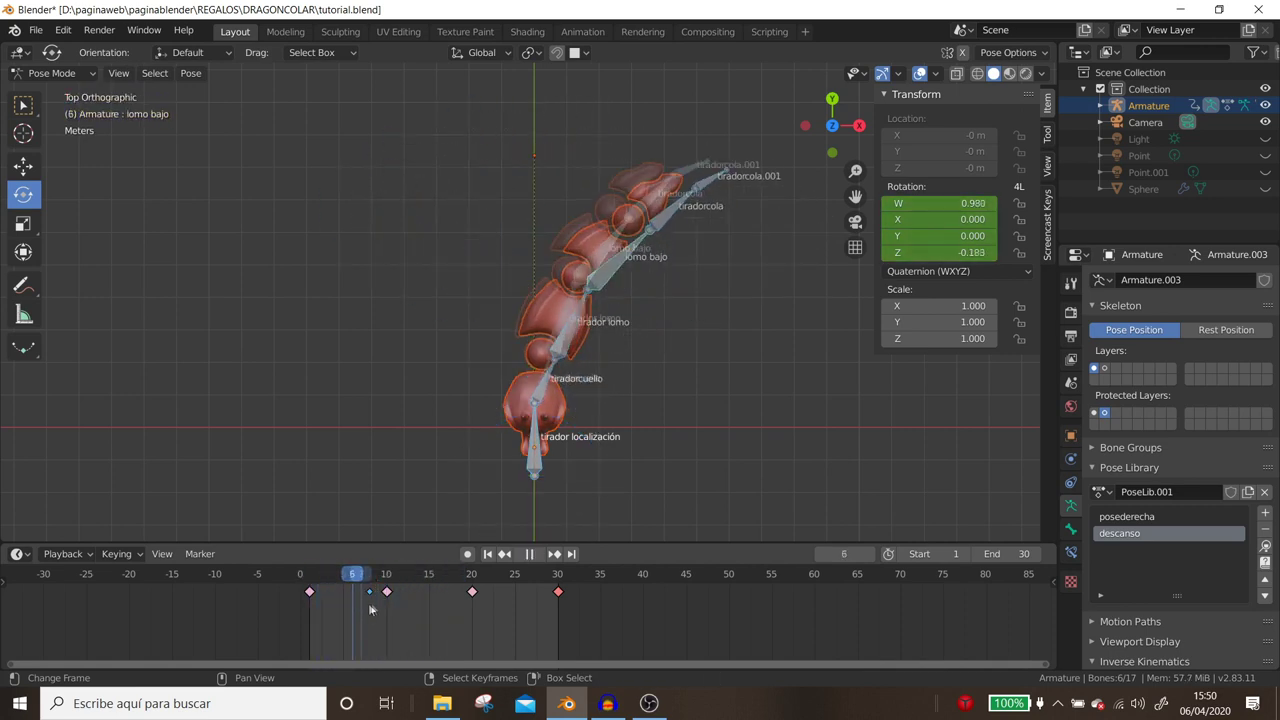
{"action": "left_click_drag", "start_coordinate": [391, 603], "coordinate": [387, 606]}
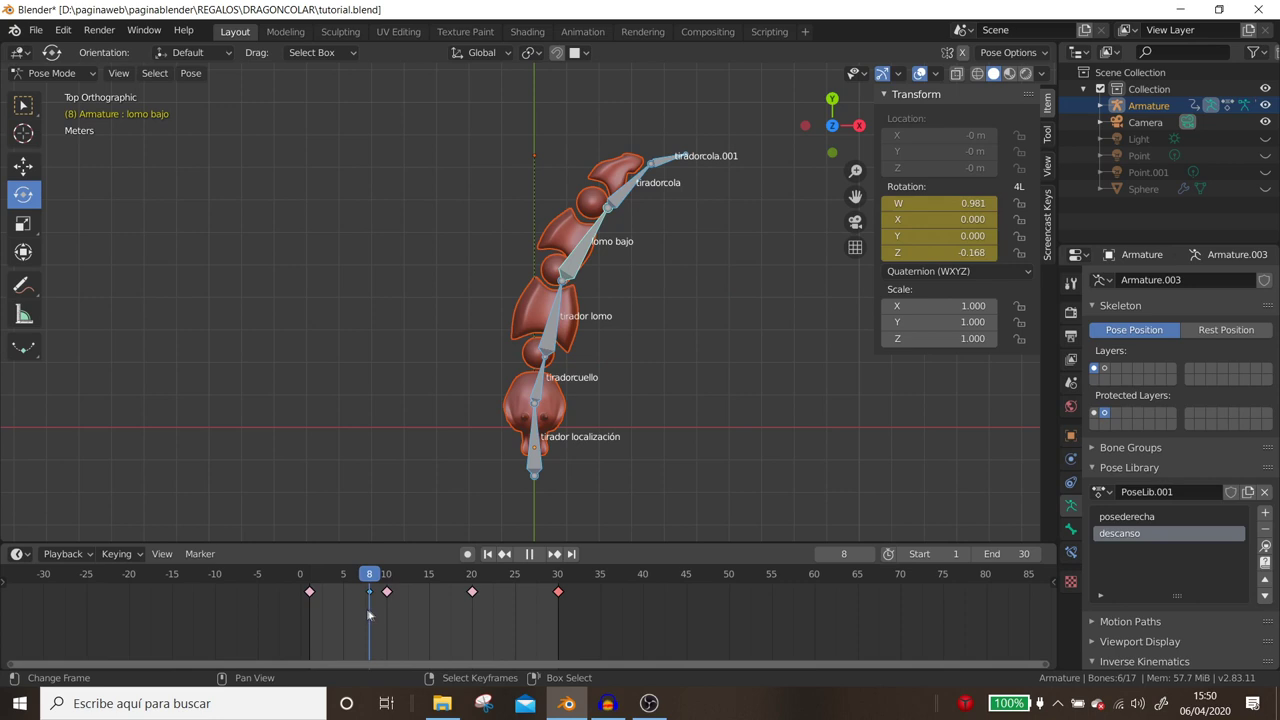
{"action": "key", "text": "space"}
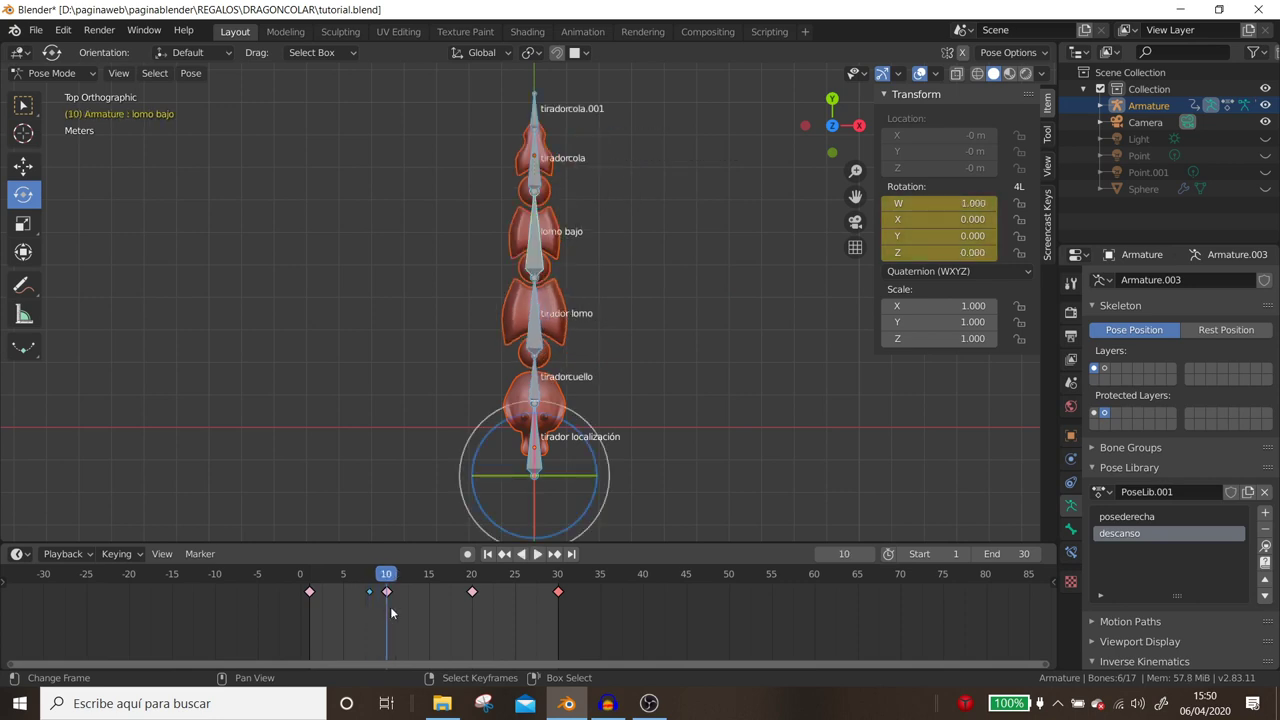
At frame 10, rotate tirador lomo about 14° and lomo bajo slightly, undoing a neck rotation.
{"action": "left_click", "coordinate": [532, 352]}
{"action": "mouse_move", "coordinate": [479, 332]}
{"action": "left_mouse_down"}
{"action": "mouse_move", "coordinate": [467, 349]}
{"action": "mouse_move", "coordinate": [494, 373]}
{"action": "mouse_move", "coordinate": [471, 371]}
{"action": "left_mouse_up"}
{"action": "left_click", "coordinate": [494, 373]}
{"action": "key", "text": "ctrl+z"}
{"action": "left_click", "coordinate": [535, 247]}
{"action": "left_click_drag", "start_coordinate": [535, 247], "coordinate": [557, 270]}
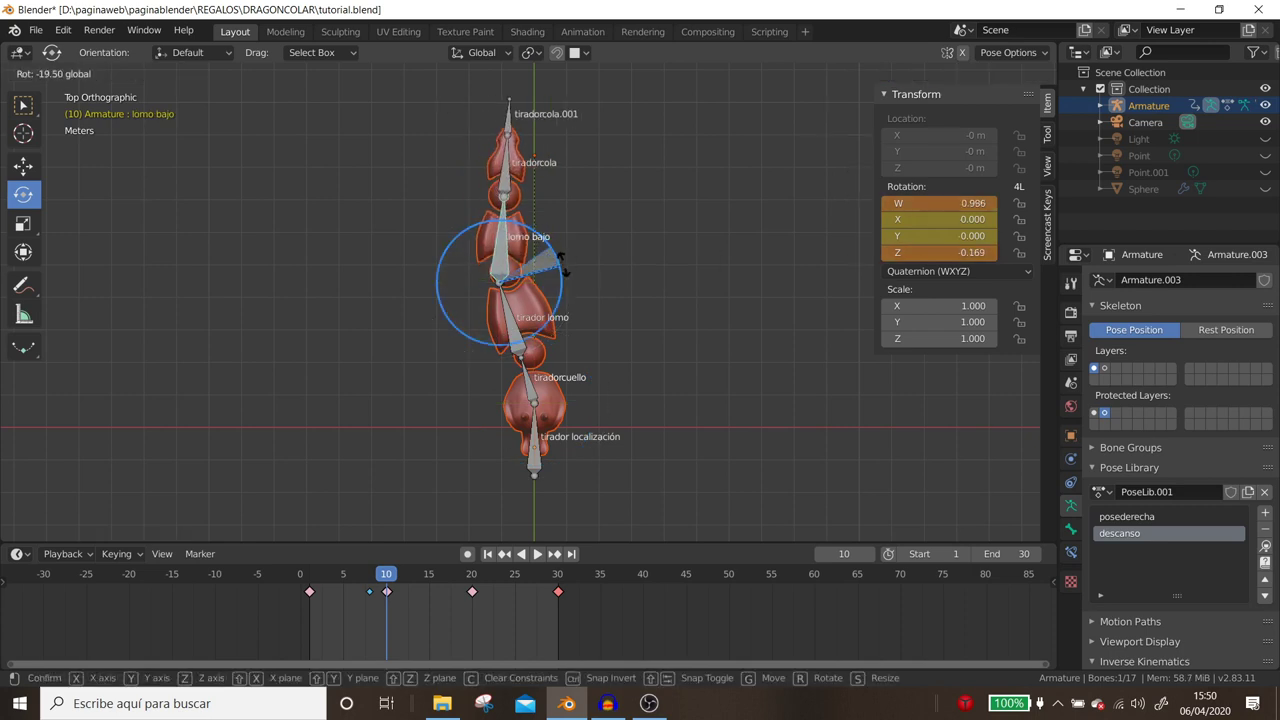
Rotate tiradorcola and tiradorcola.001 to quaternion Z -0.184, then replay from frame 1.
{"action": "left_click", "coordinate": [508, 176]}
{"action": "left_click_drag", "start_coordinate": [545, 150], "coordinate": [538, 120]}
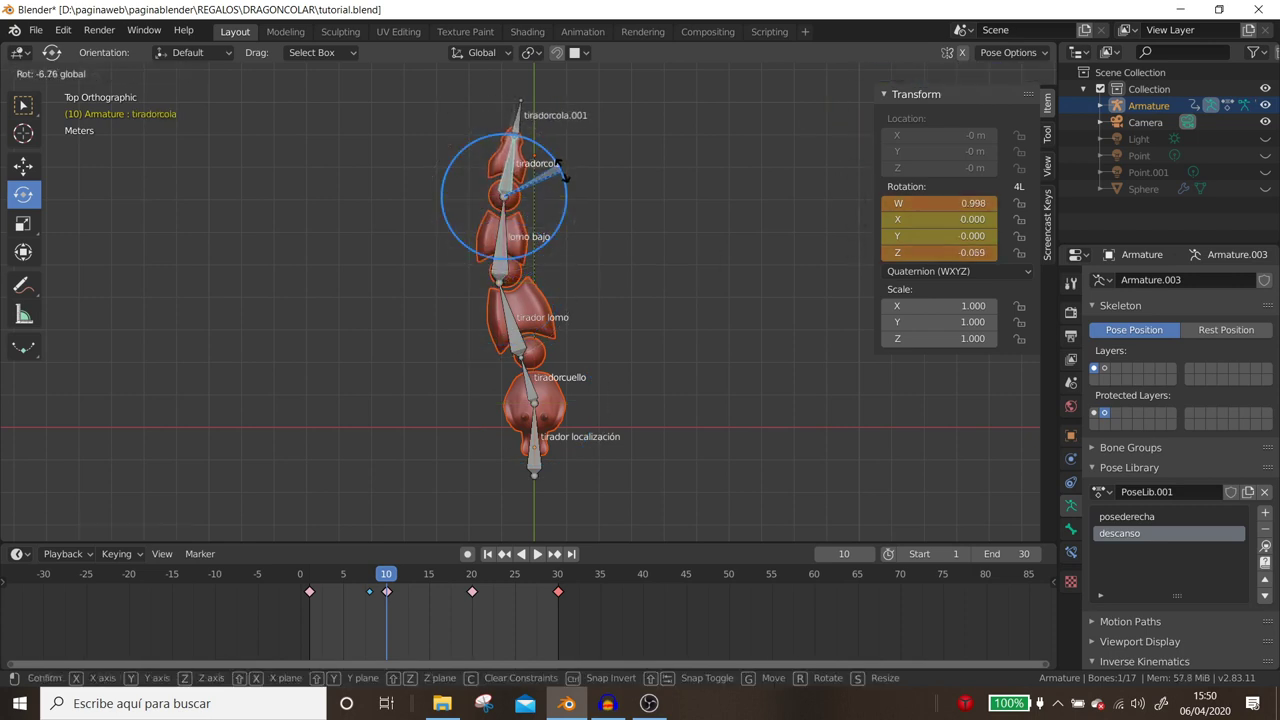
{"action": "left_click", "coordinate": [538, 120]}
{"action": "left_click_drag", "start_coordinate": [545, 118], "coordinate": [595, 143]}
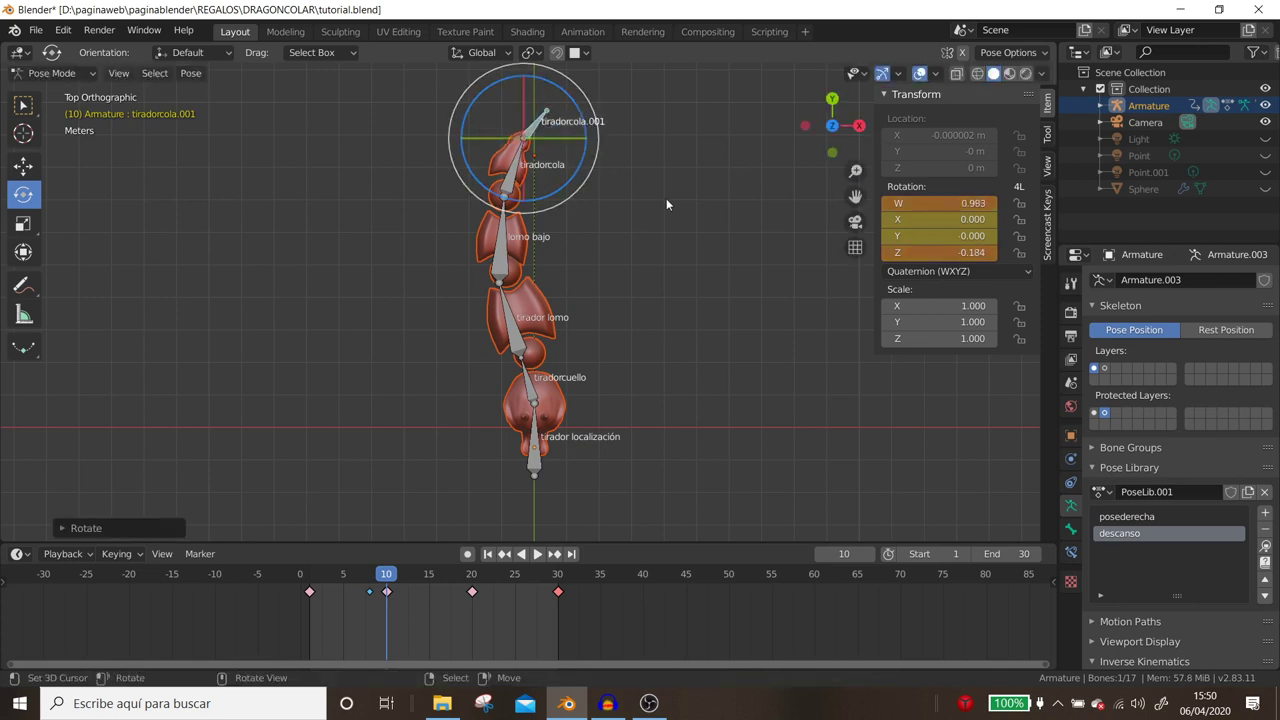
{"action": "left_click", "coordinate": [312, 609]}
{"action": "key", "text": "space"}
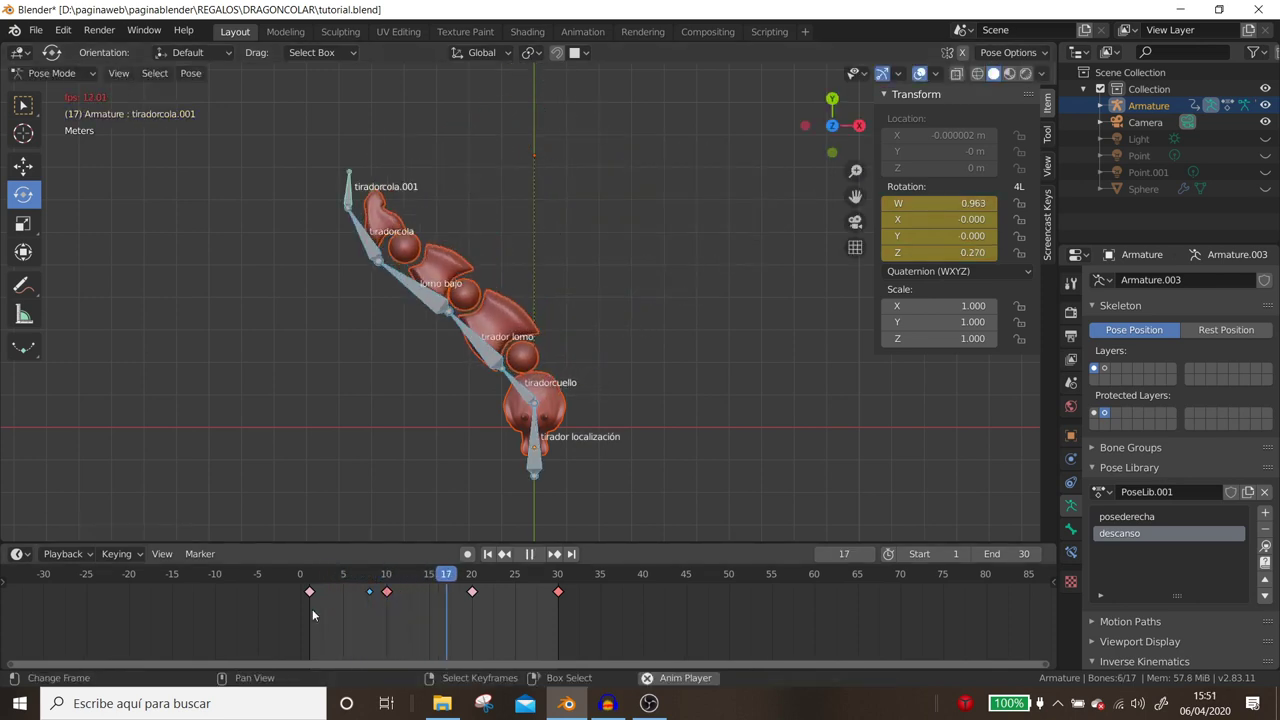
Scrub the timeline and delete the keyframe at frame 30.
{"action": "left_click_drag", "start_coordinate": [312, 609], "coordinate": [556, 611]}
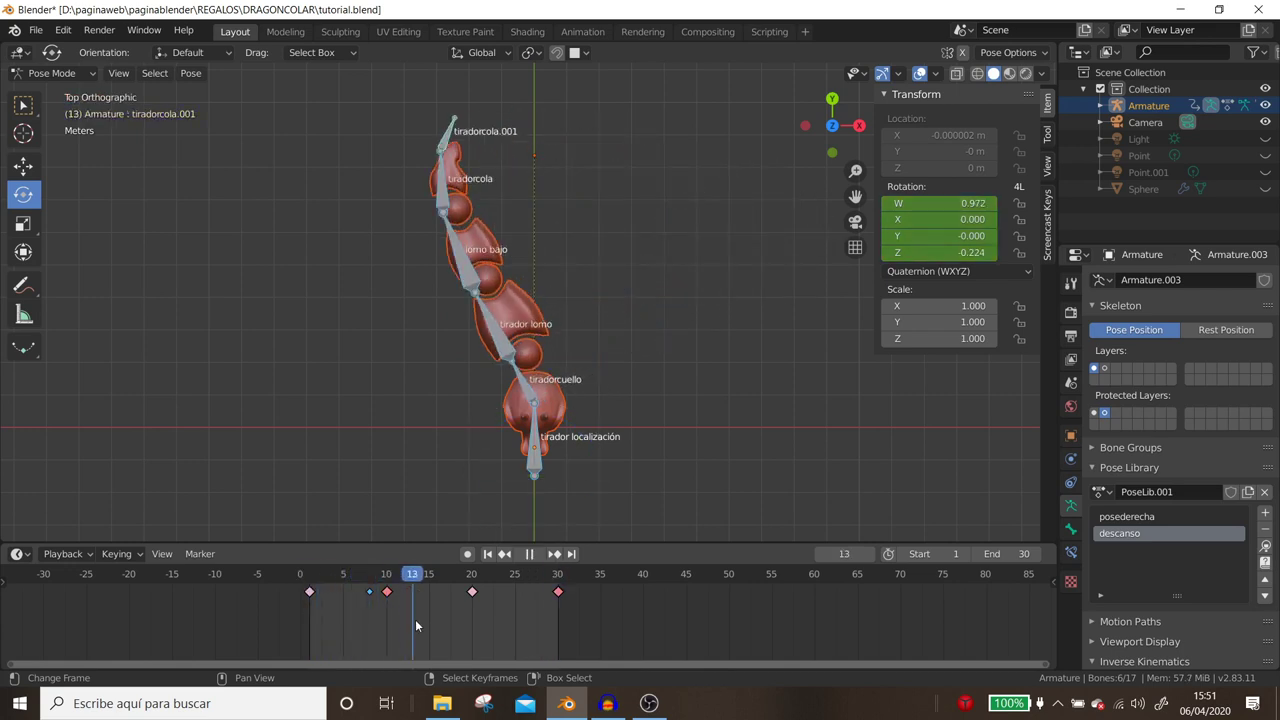
{"action": "key", "text": "x"}
{"action": "left_click", "coordinate": [560, 592]}
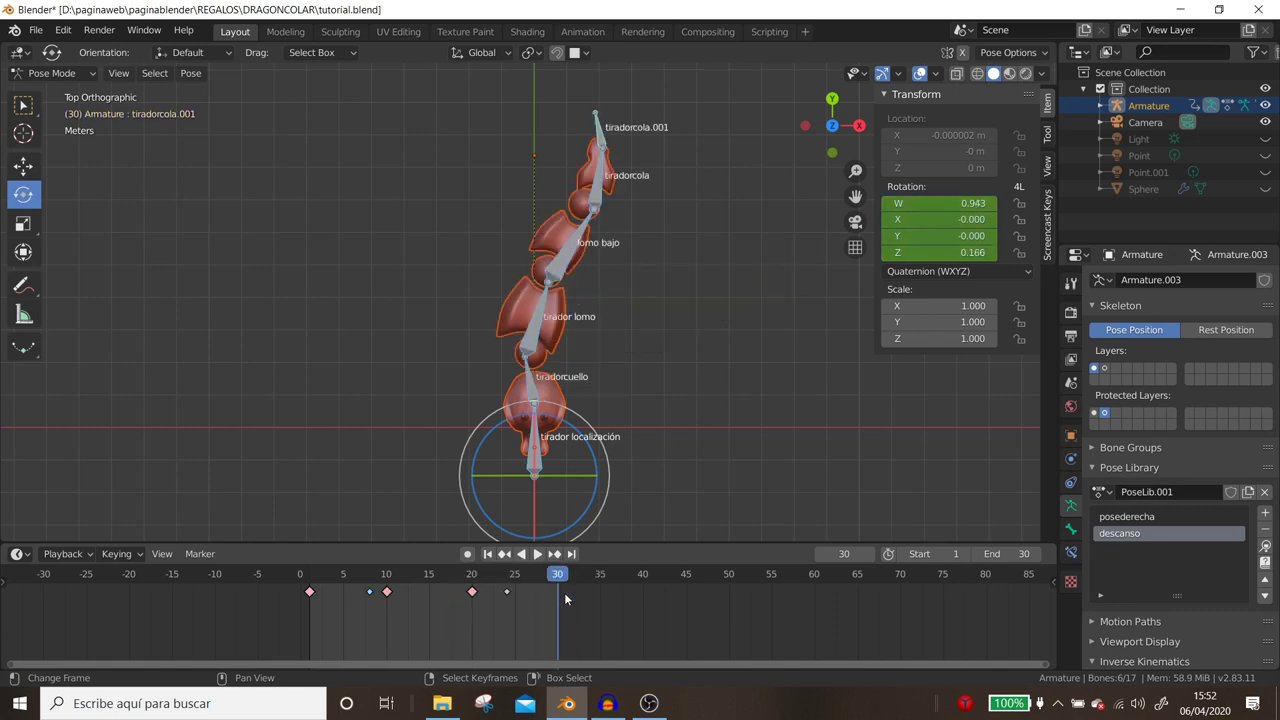
Set the animation's End frame to 40.
{"action": "left_click", "coordinate": [1023, 553]}
{"action": "type", "text": "40"}
{"action": "key", "text": "Return"}
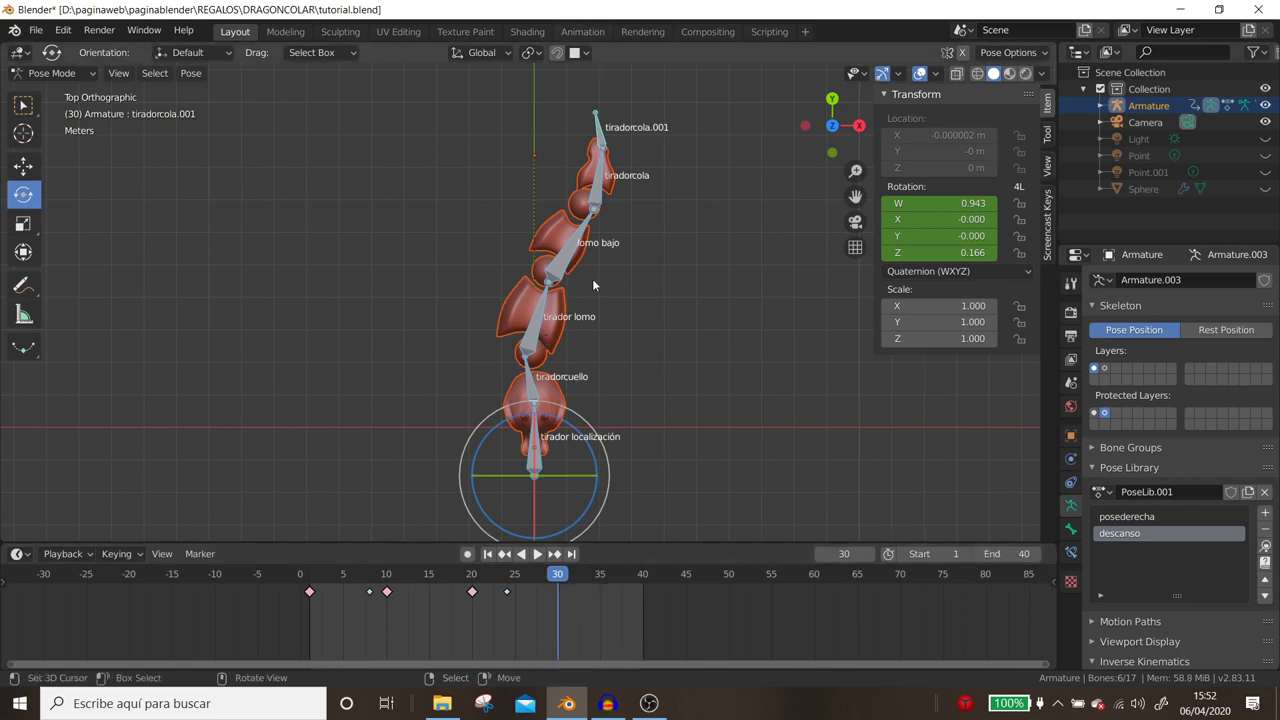
Apply the descanso pose from the pose library and key its location and rotation.
{"action": "key", "text": "q"}
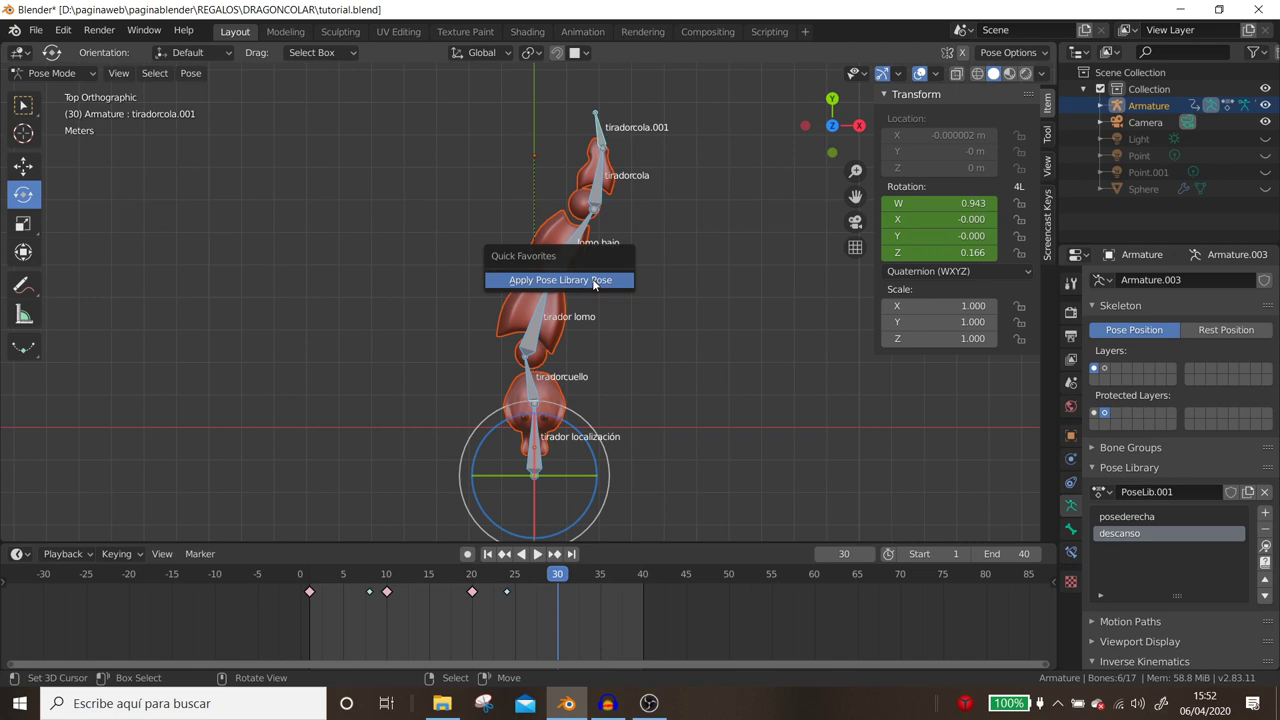
{"action": "left_click", "coordinate": [594, 281]}
{"action": "key", "text": "i"}
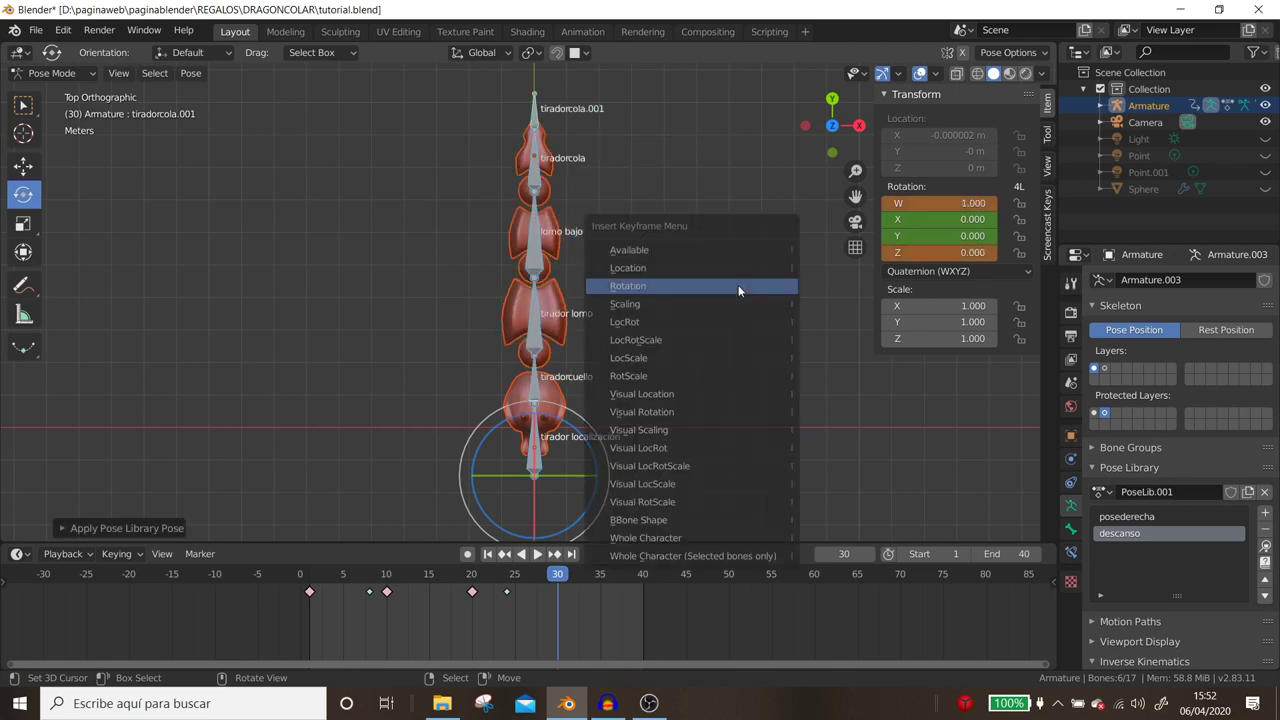
{"action": "left_click", "coordinate": [665, 322]}
Change the new keyframe type and key the tail rotation at frame 30.
{"action": "left_click", "coordinate": [116, 553]}
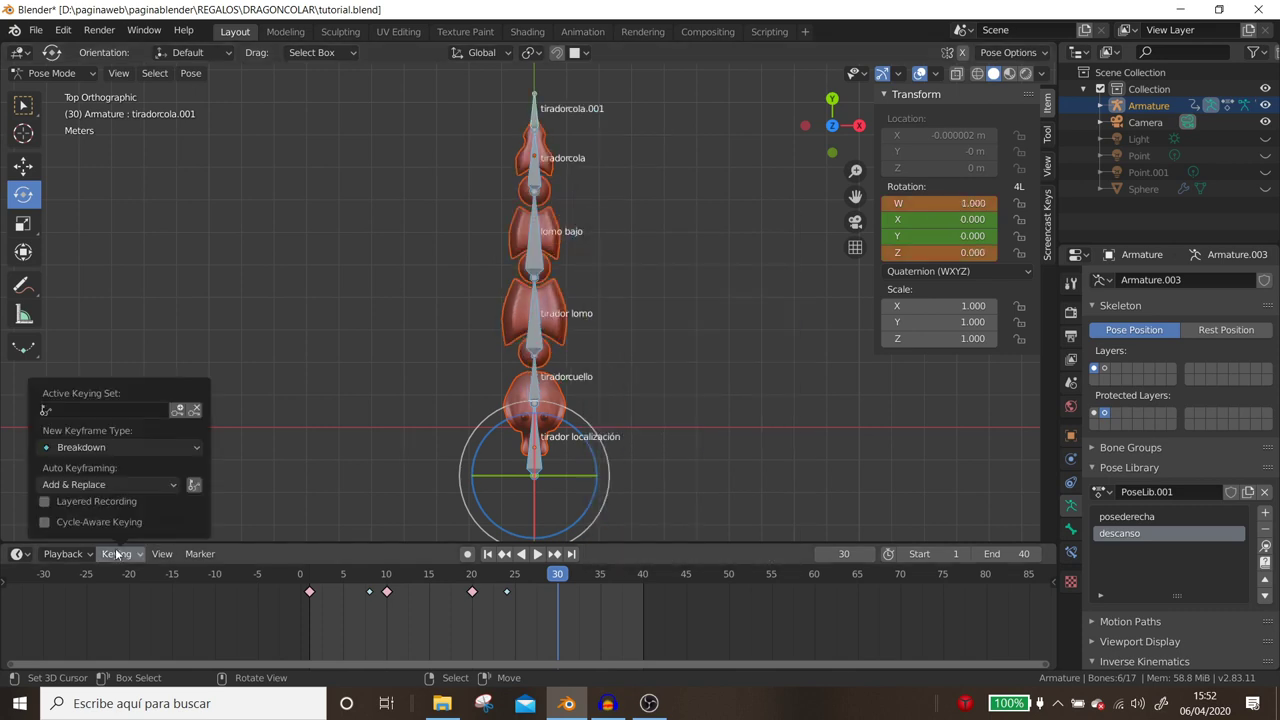
{"action": "left_click", "coordinate": [76, 449]}
{"action": "left_click", "coordinate": [79, 520]}
{"action": "key", "text": "i"}
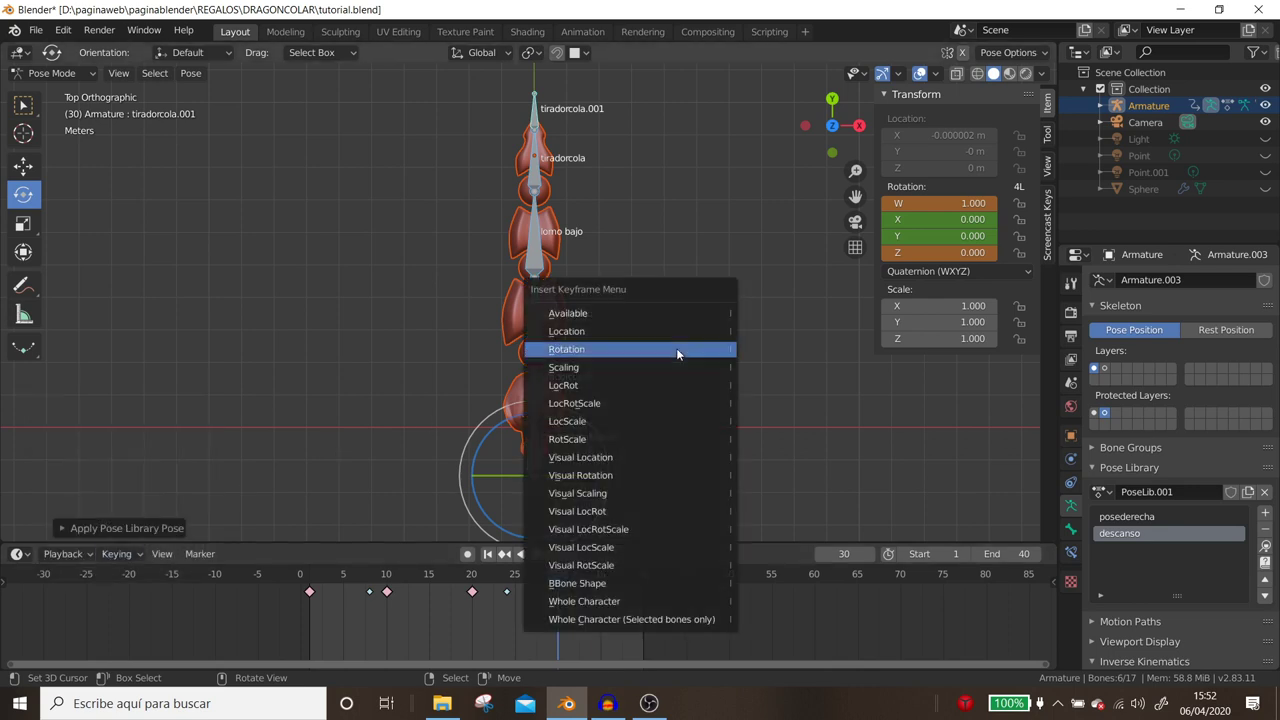
{"action": "left_click", "coordinate": [676, 348]}
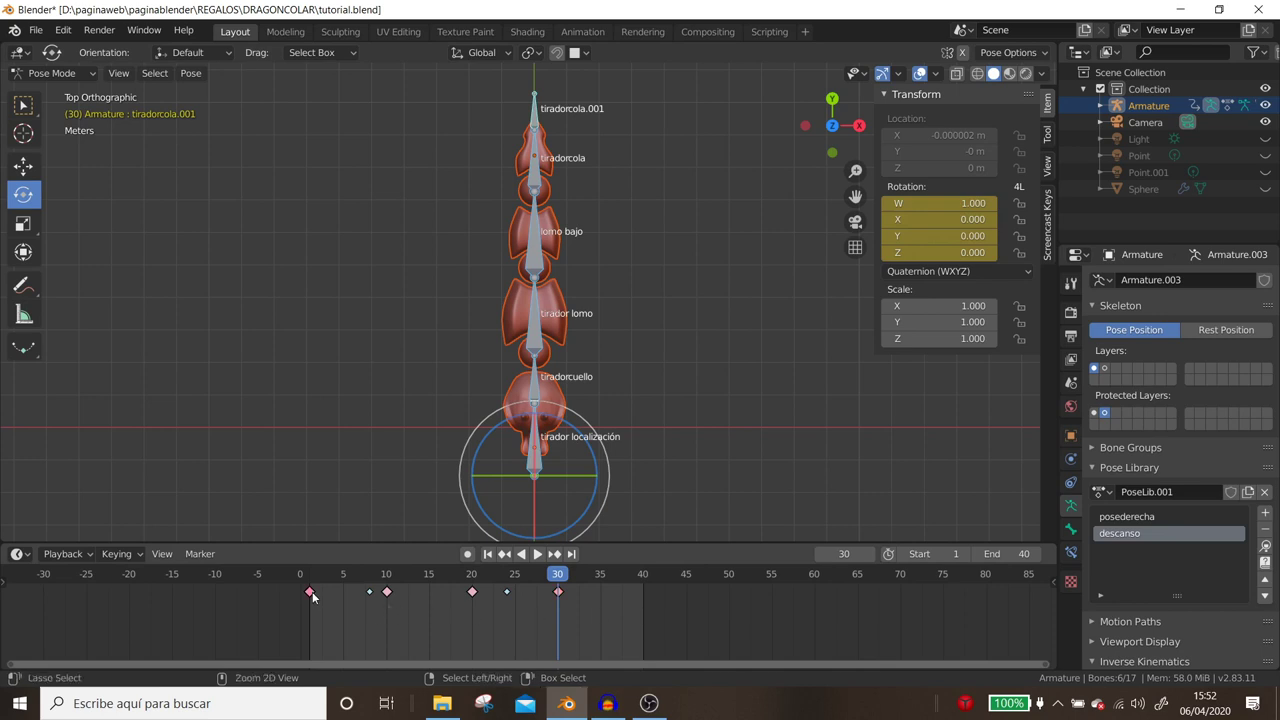
Paste the curled-right tail pose at frame 40, then return to the animation start.
{"action": "left_click", "coordinate": [644, 622]}
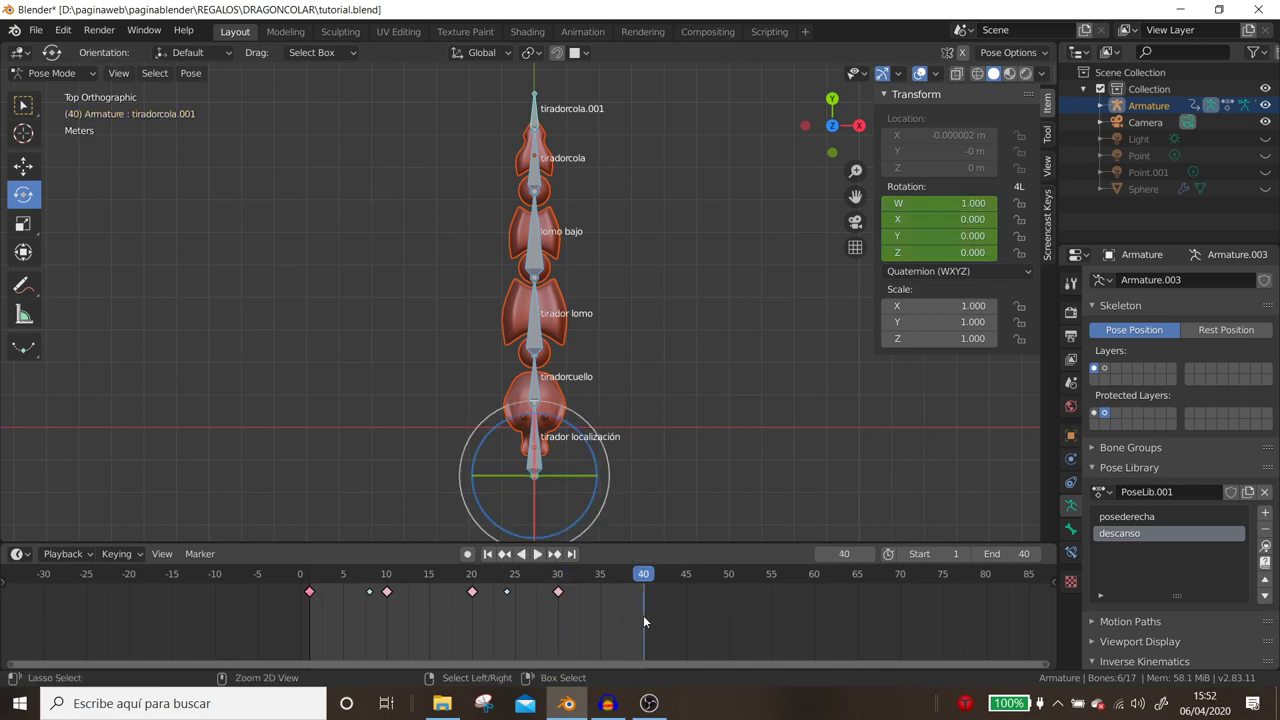
{"action": "key", "text": "ctrl+v"}
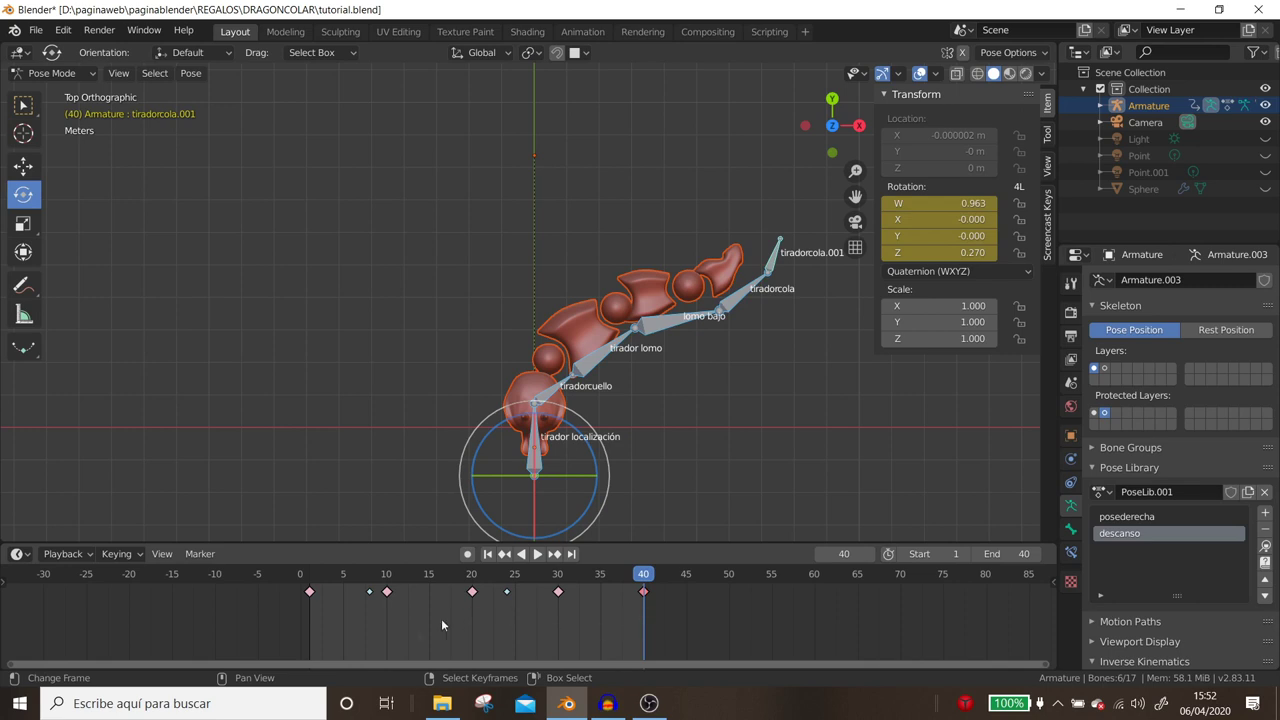
{"action": "left_click", "coordinate": [310, 613]}
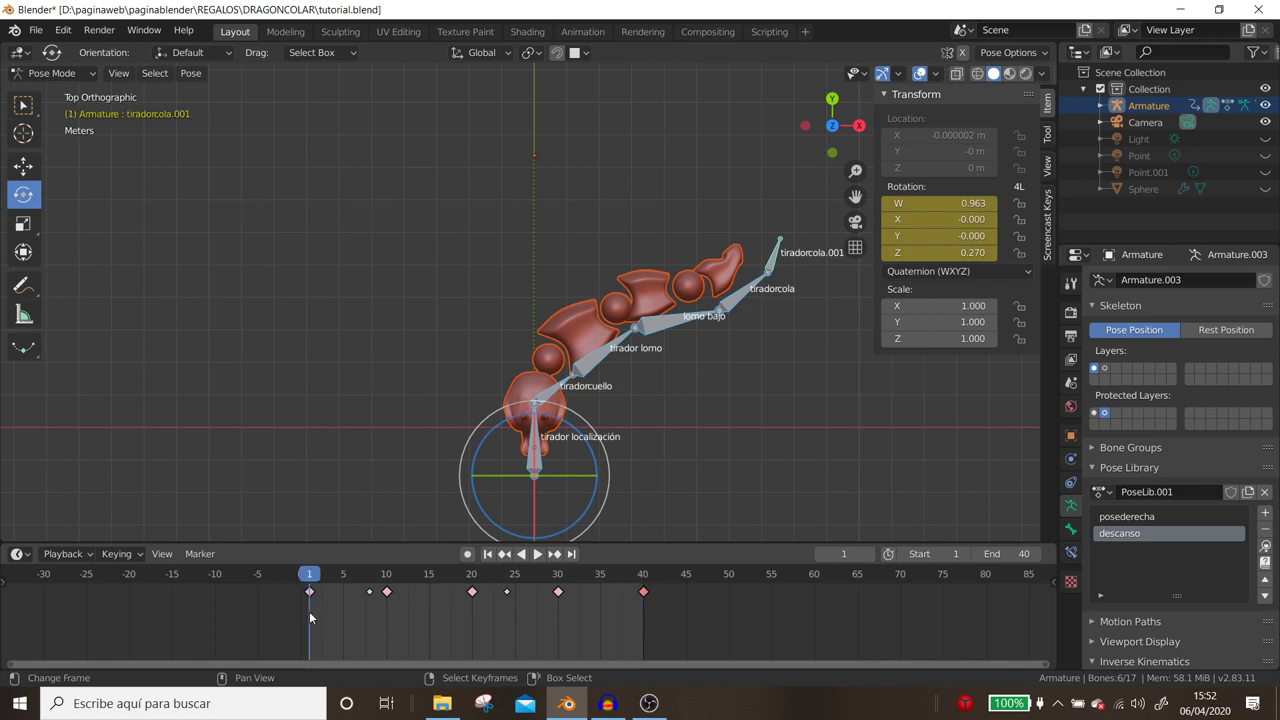
{"action": "left_click", "coordinate": [383, 627]}
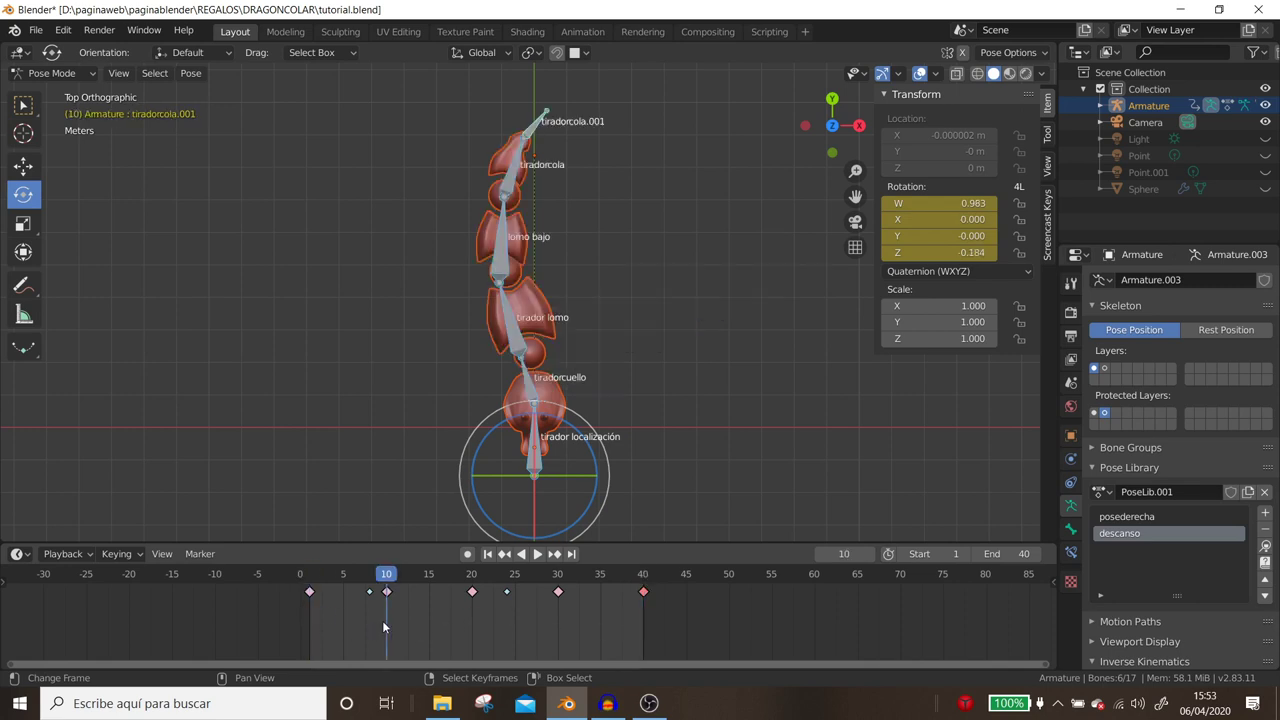
{"action": "left_click", "coordinate": [475, 625]}
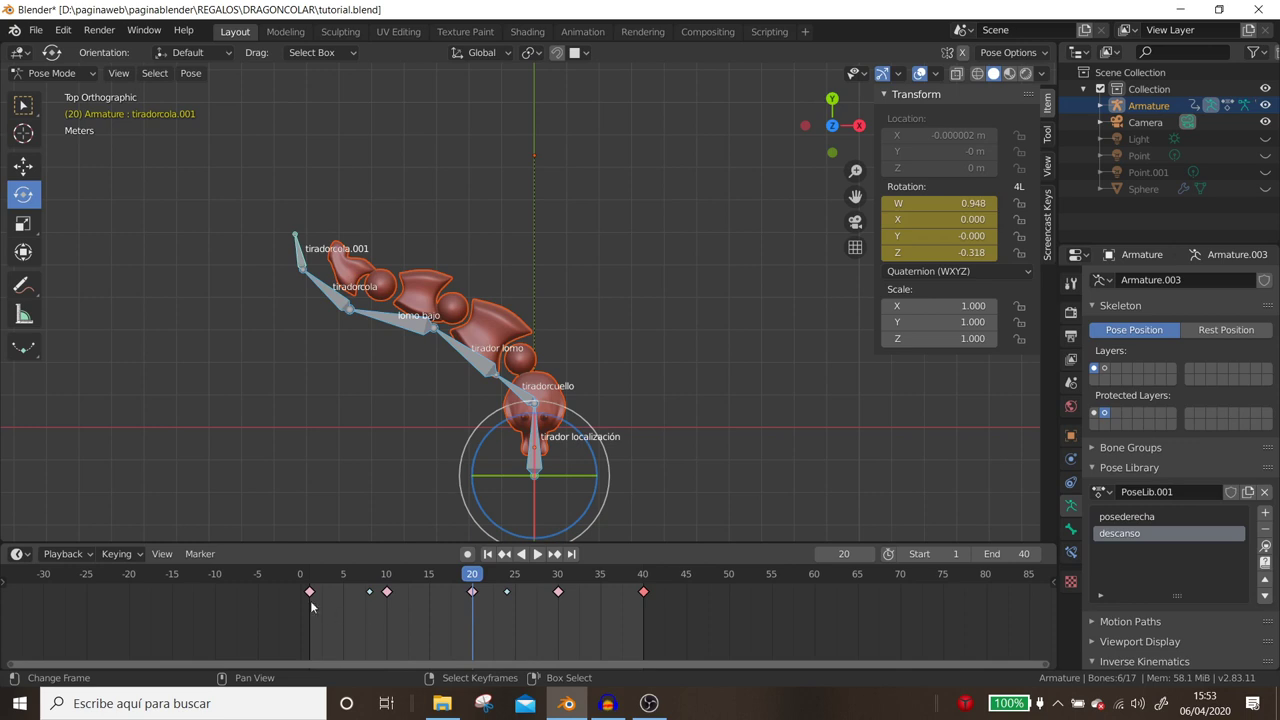
{"action": "left_click_drag", "start_coordinate": [310, 600], "coordinate": [399, 614]}
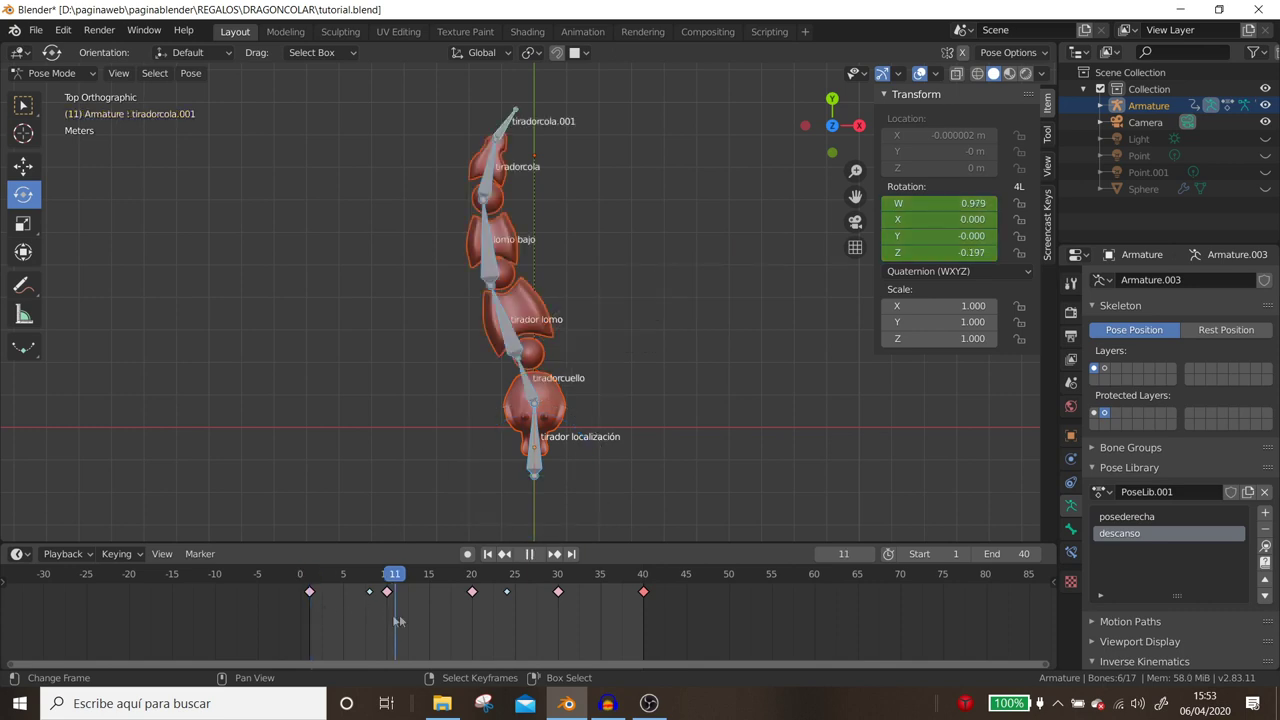
{"action": "left_click", "coordinate": [467, 616]}
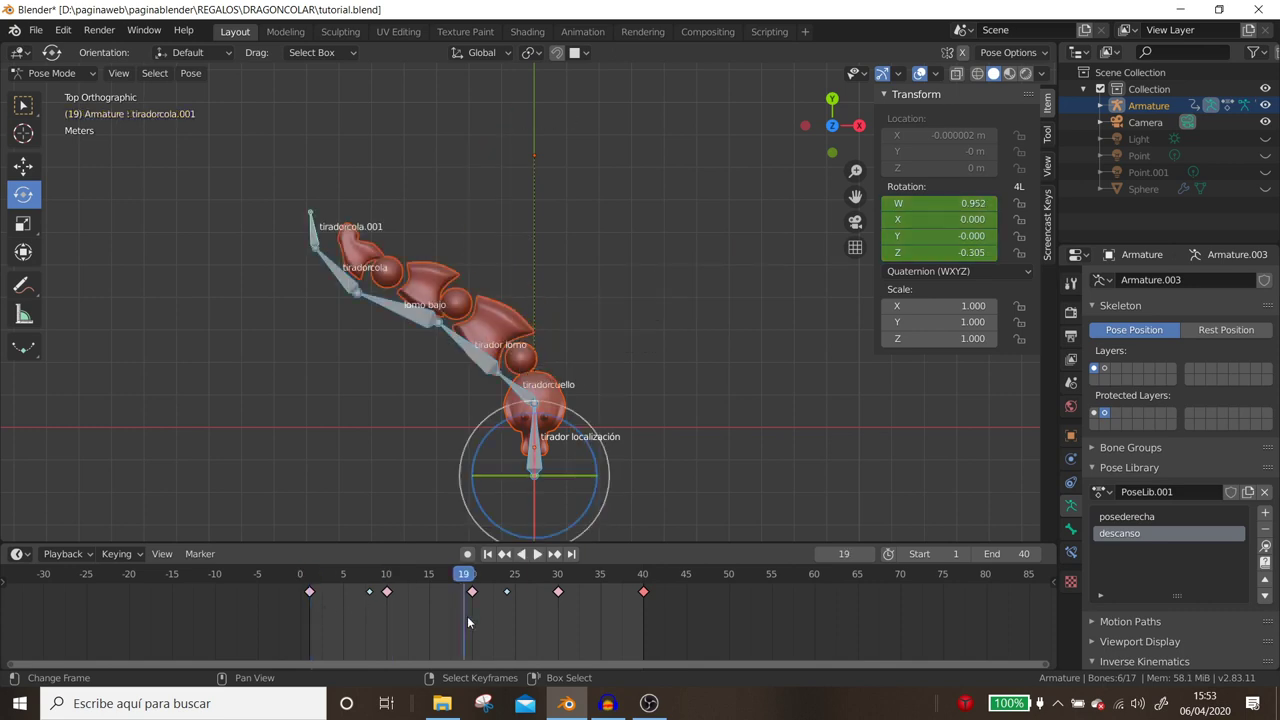
{"action": "left_click", "coordinate": [557, 621]}
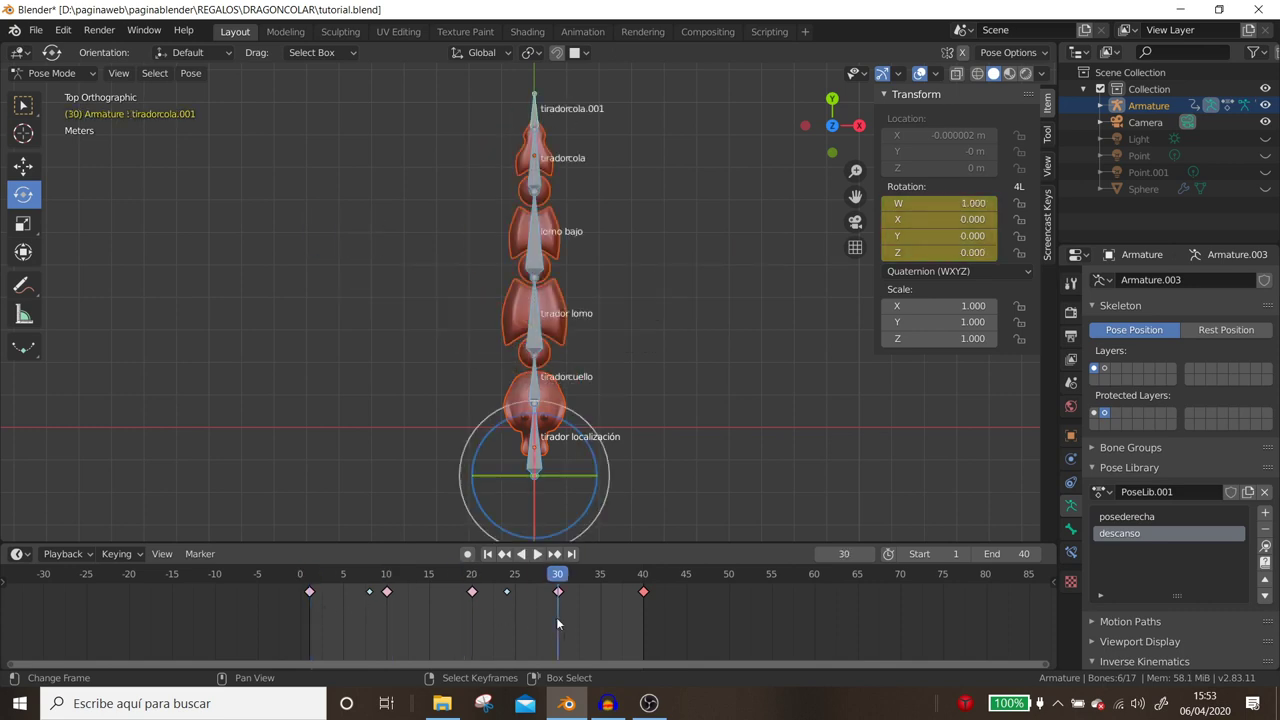
{"action": "left_click", "coordinate": [642, 623]}
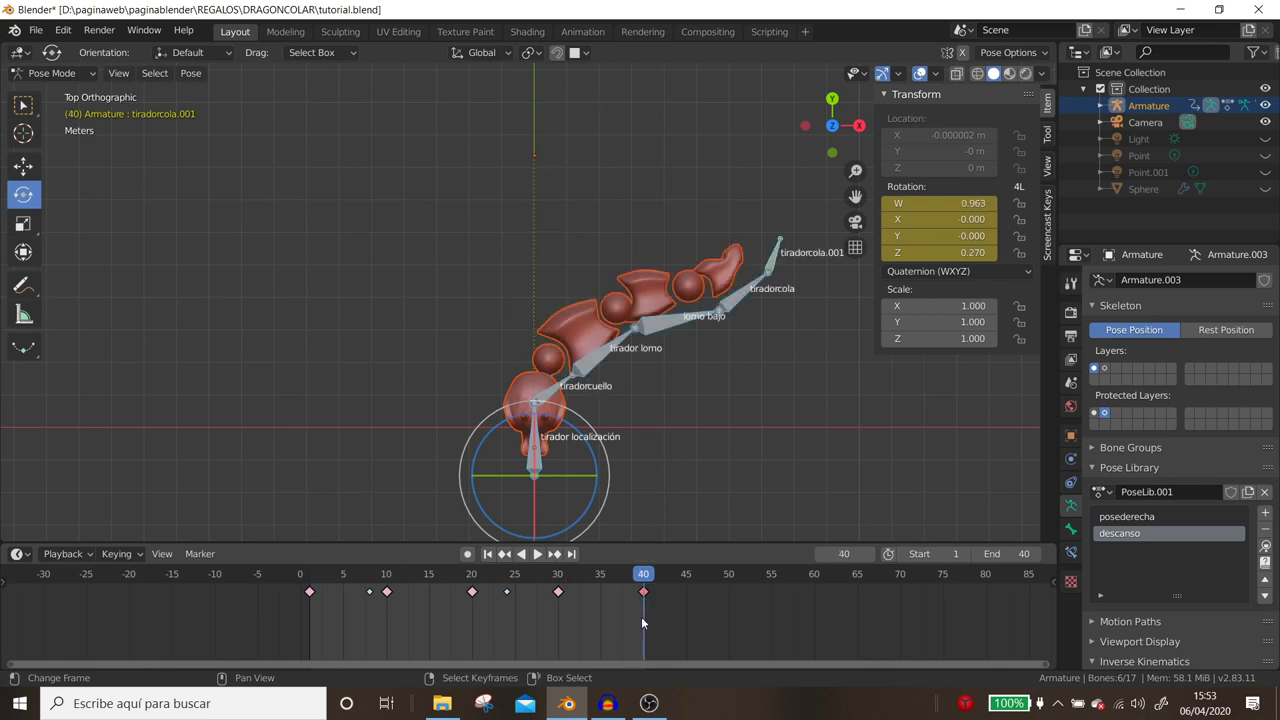
{"action": "left_click", "coordinate": [556, 608]}
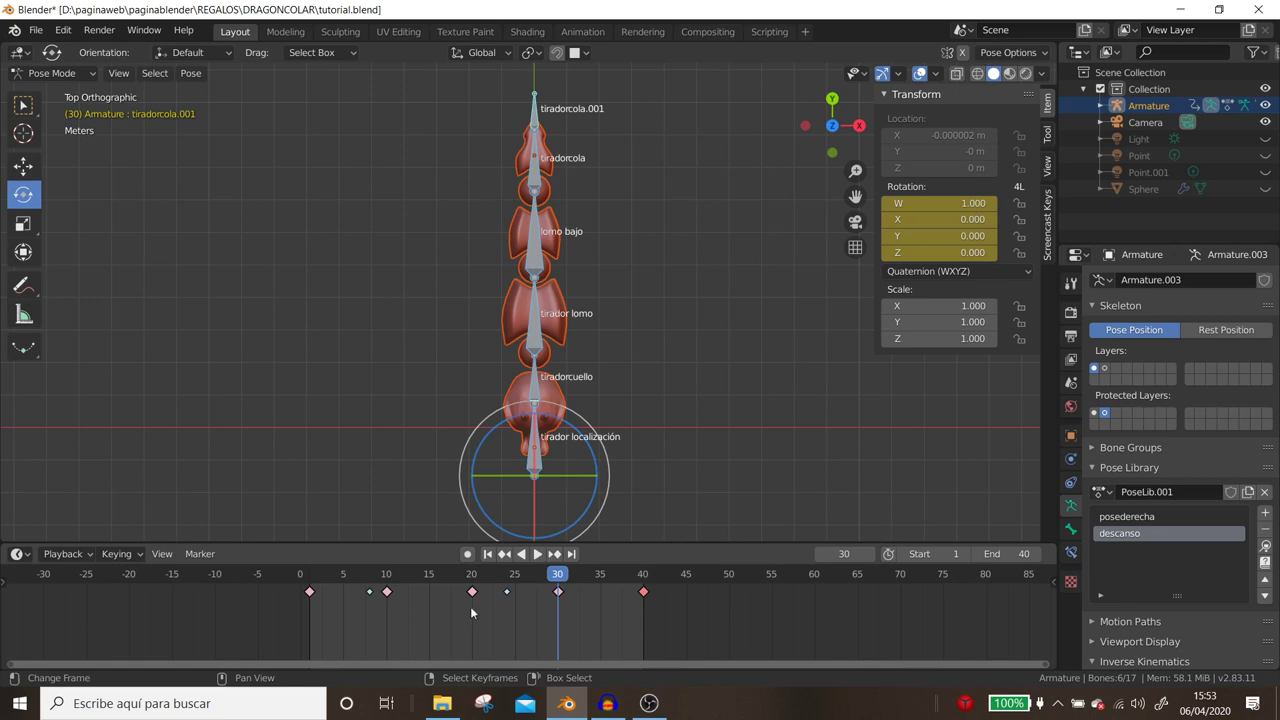
{"action": "left_click", "coordinate": [388, 614]}
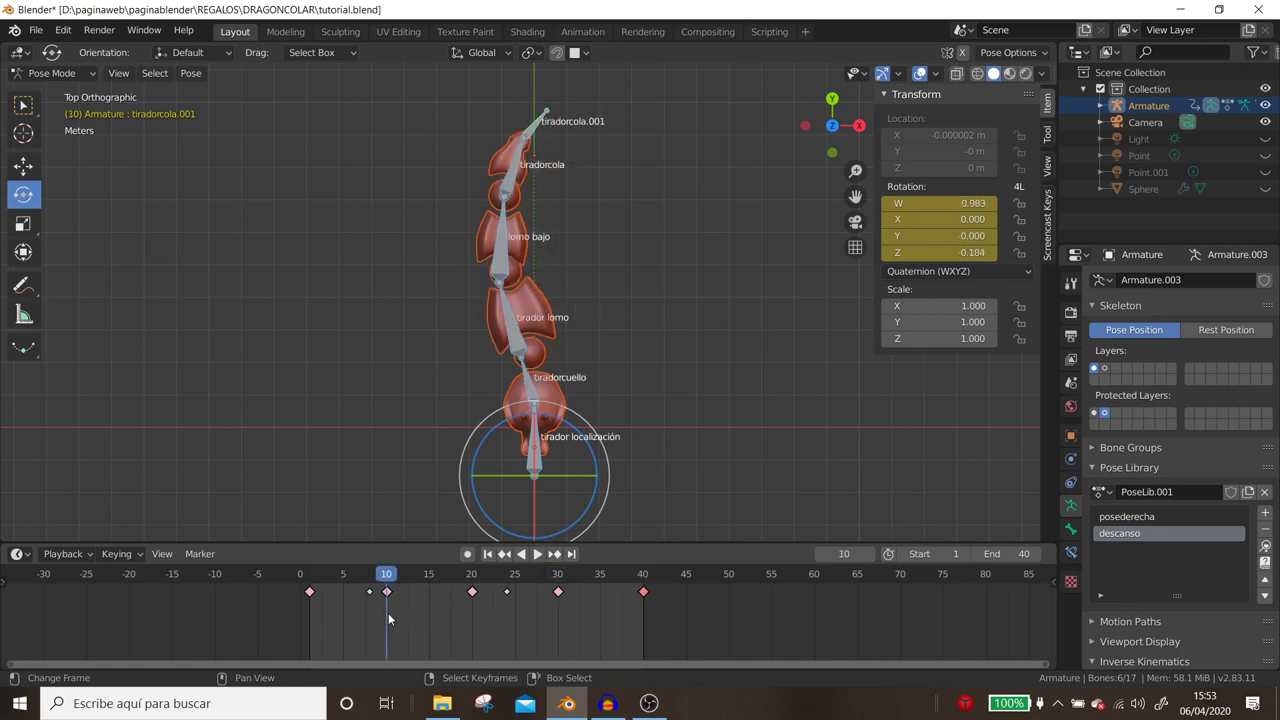
{"action": "left_click", "coordinate": [556, 618]}
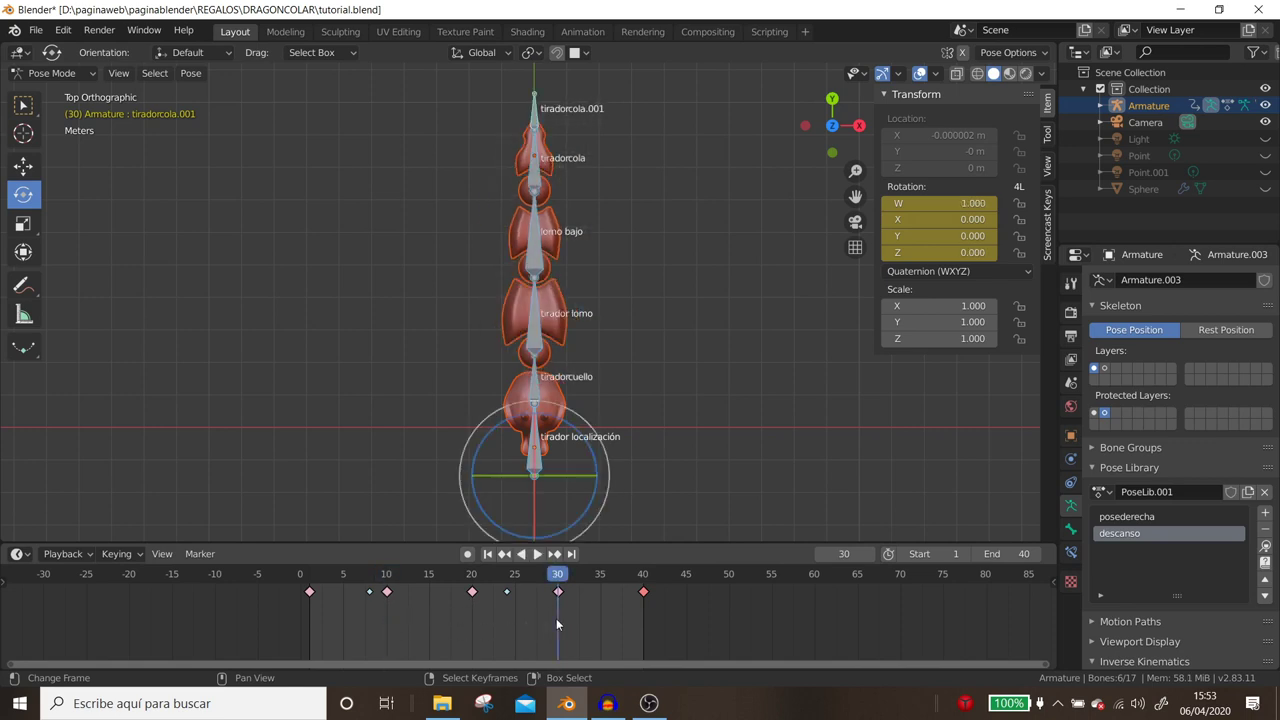
{"action": "left_click", "coordinate": [386, 612]}
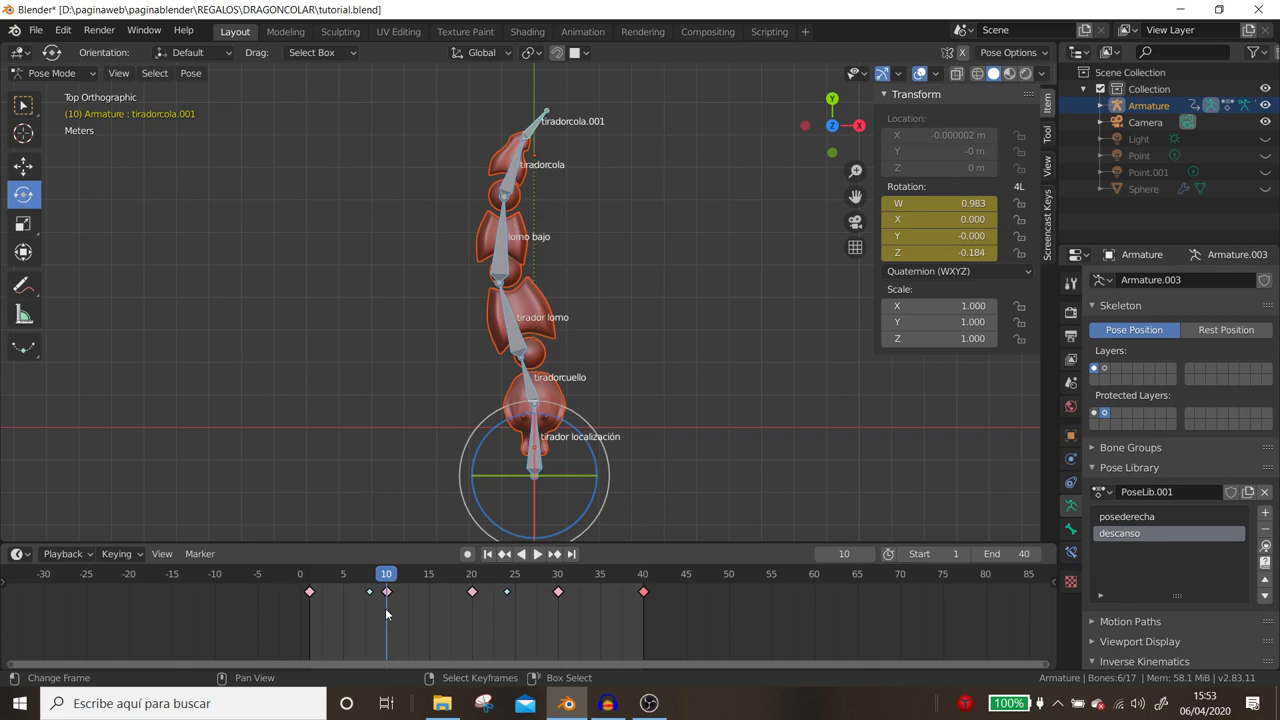
At frame 30, rotate tirador lomo on Z so the tail leans right, then select lomo bajo.
{"action": "left_click", "coordinate": [558, 612]}
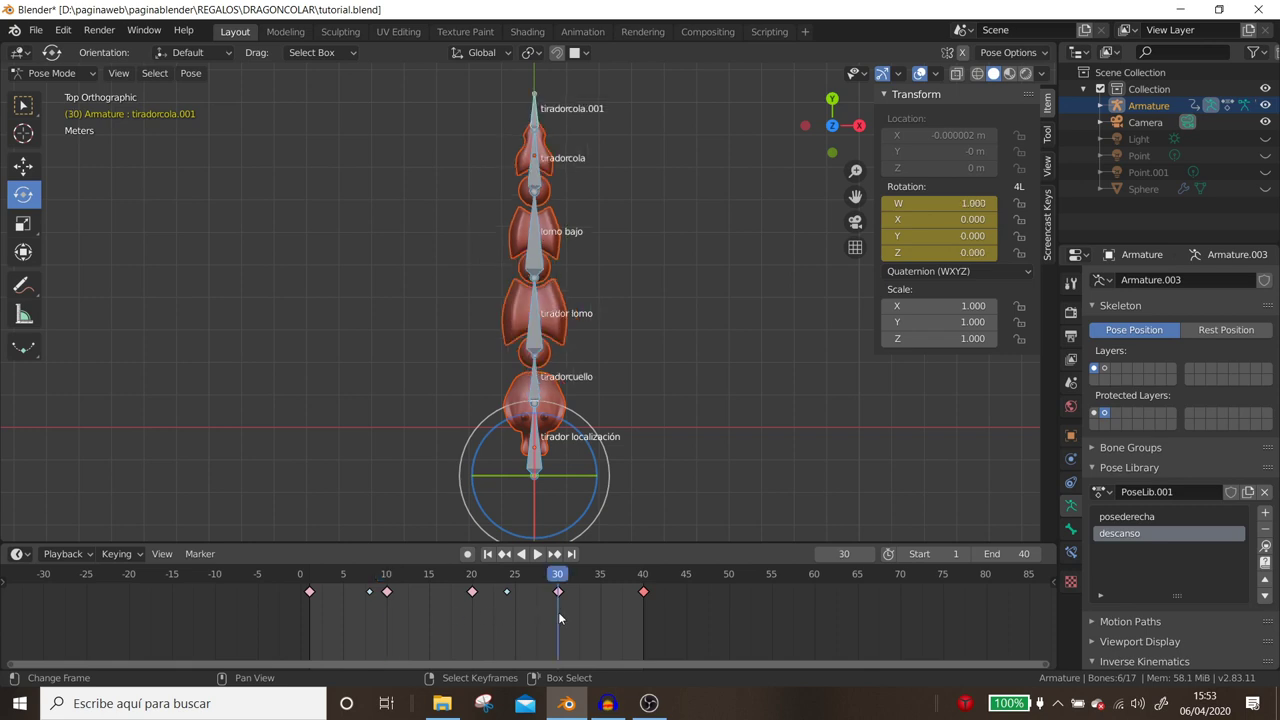
{"action": "left_click", "coordinate": [549, 352]}
{"action": "left_click_drag", "start_coordinate": [585, 337], "coordinate": [592, 338]}
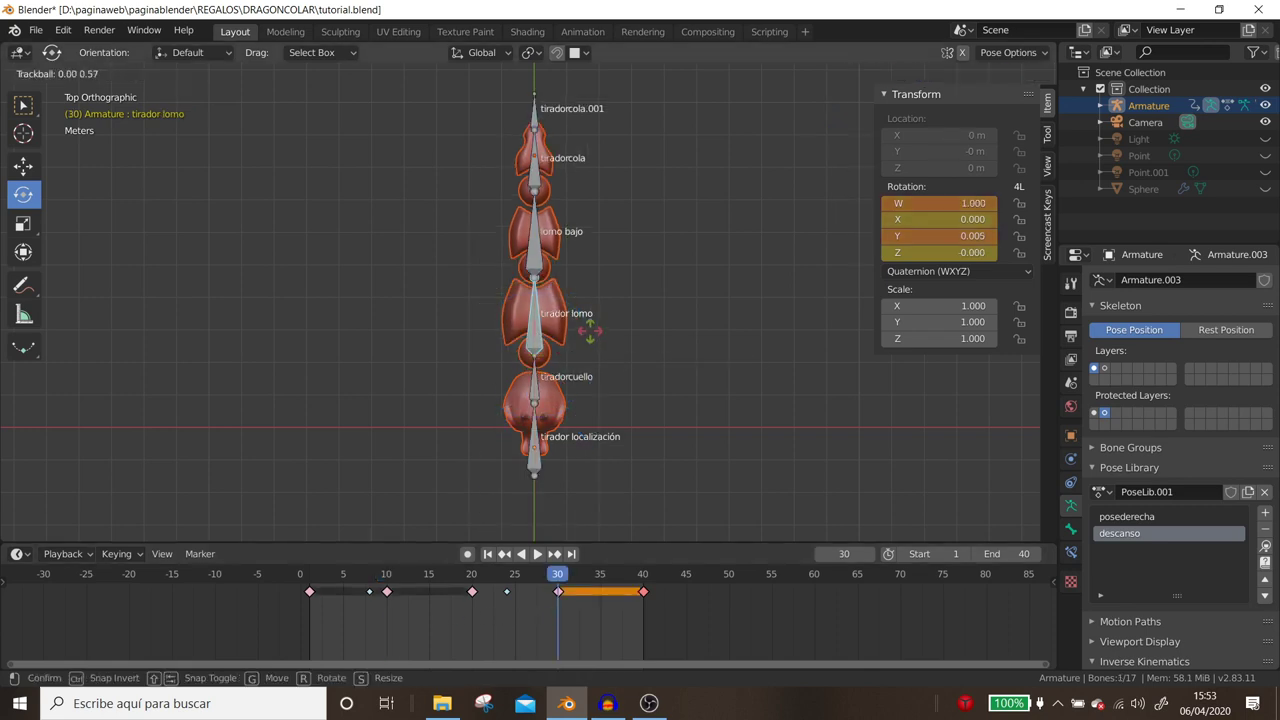
{"action": "key", "text": "r"}
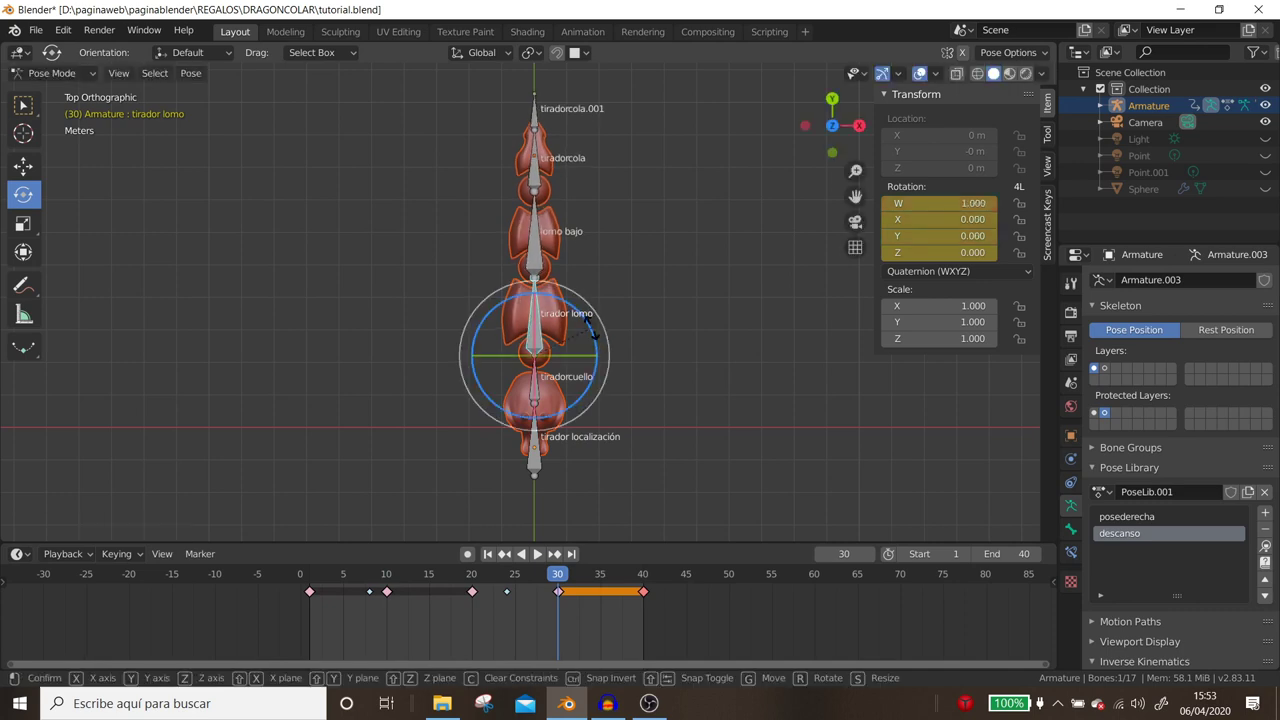
{"action": "left_click", "coordinate": [575, 245]}
{"action": "left_click", "coordinate": [575, 245]}
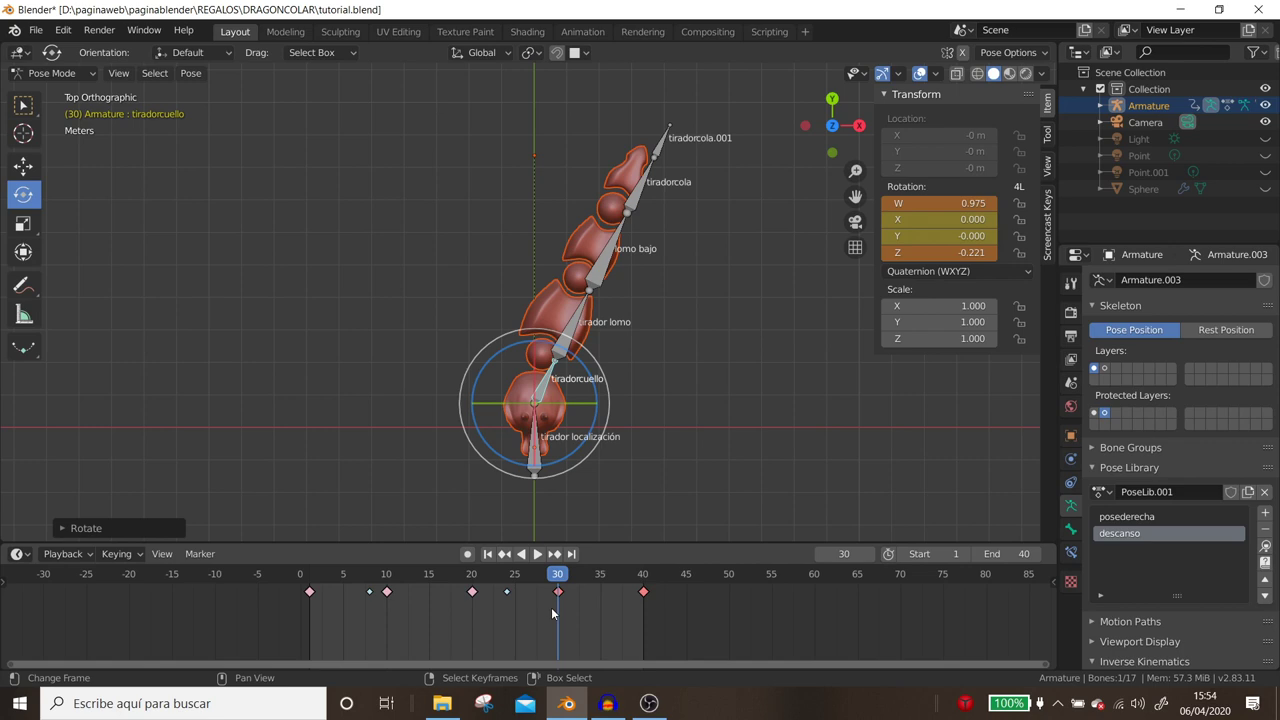
Undo the last rotation, curl tiradorcola.001 back left and key its rotation.
{"action": "key", "text": "ctrl+z"}
{"action": "key", "text": "ctrl+z"}
{"action": "key", "text": "ctrl+z"}
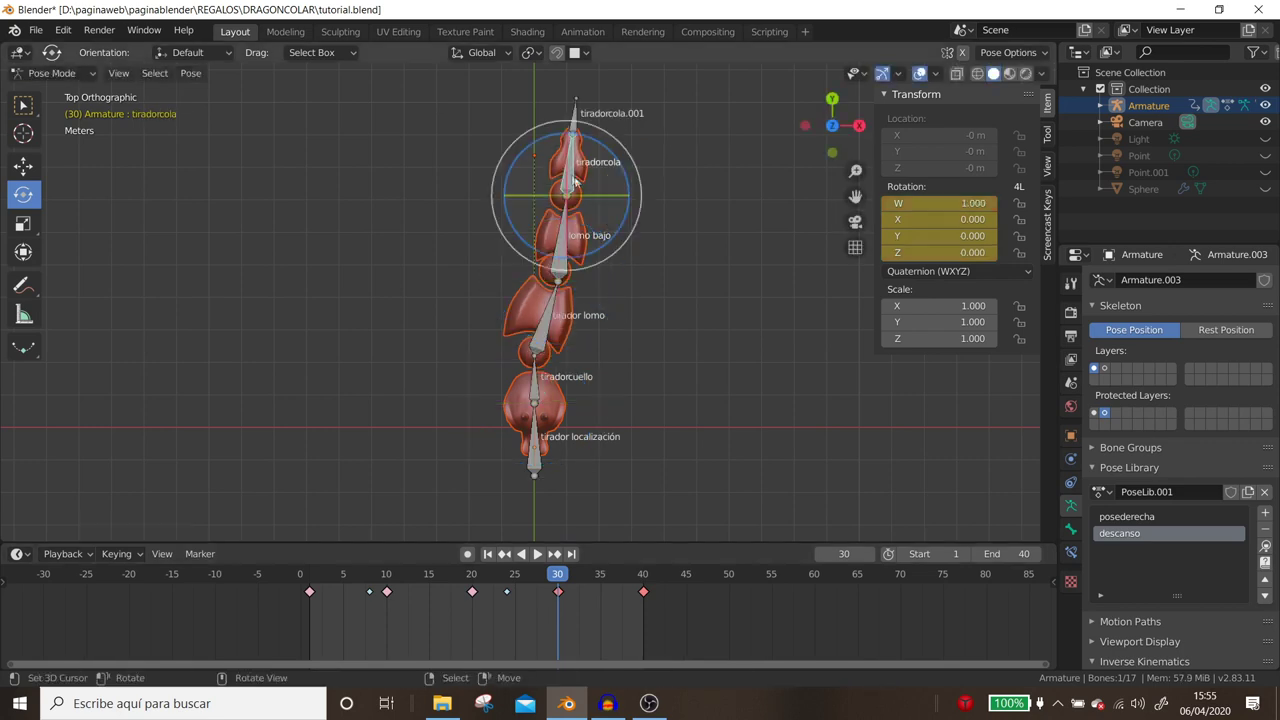
{"action": "left_click_drag", "start_coordinate": [629, 215], "coordinate": [610, 125]}
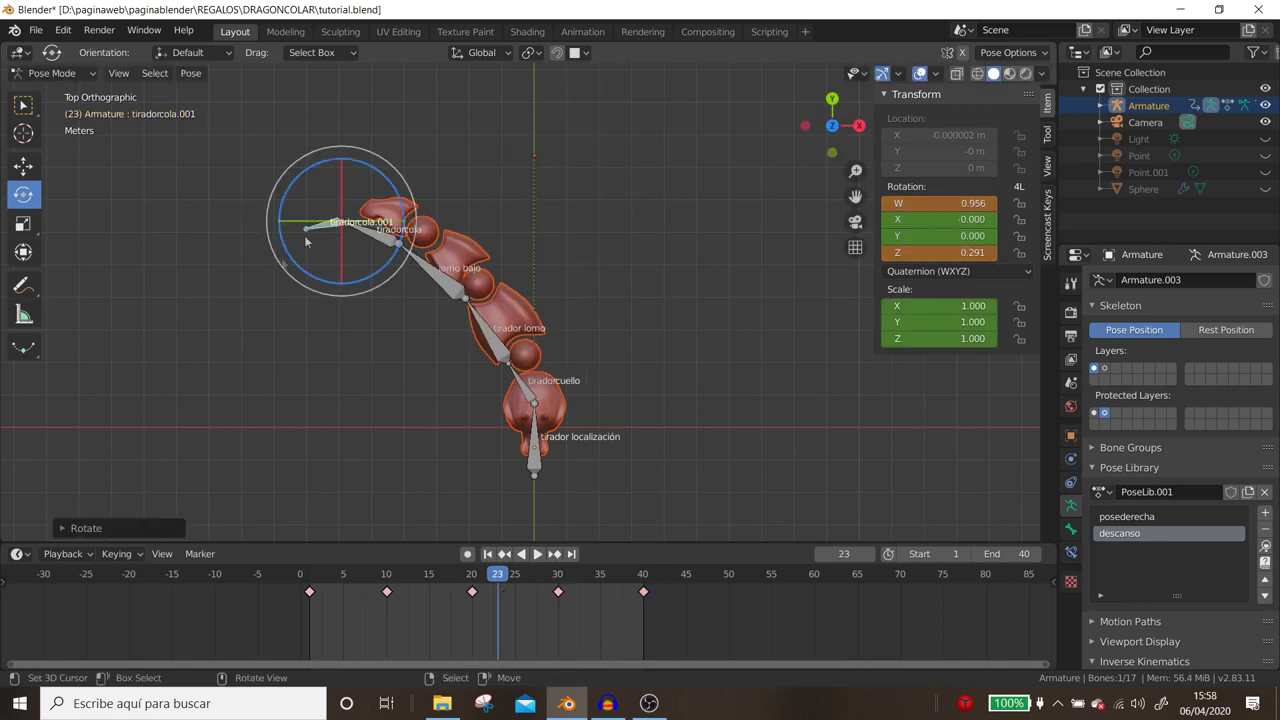
{"action": "key", "text": "i"}
{"action": "left_click", "coordinate": [634, 277]}
Set new keyframes to Breakdown and insert a rotation breakdown key at frame 23.
{"action": "left_click", "coordinate": [116, 553]}
{"action": "left_click", "coordinate": [74, 451]}
{"action": "left_click", "coordinate": [66, 487]}
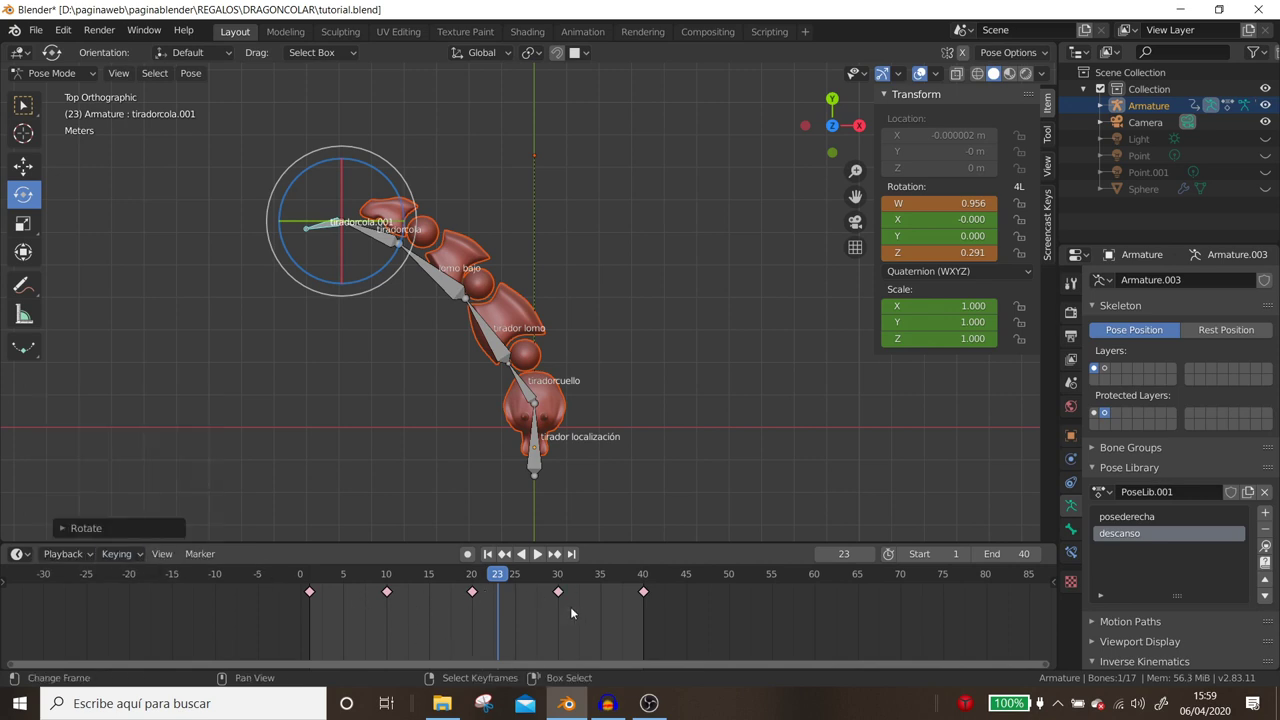
{"action": "key", "text": "i"}
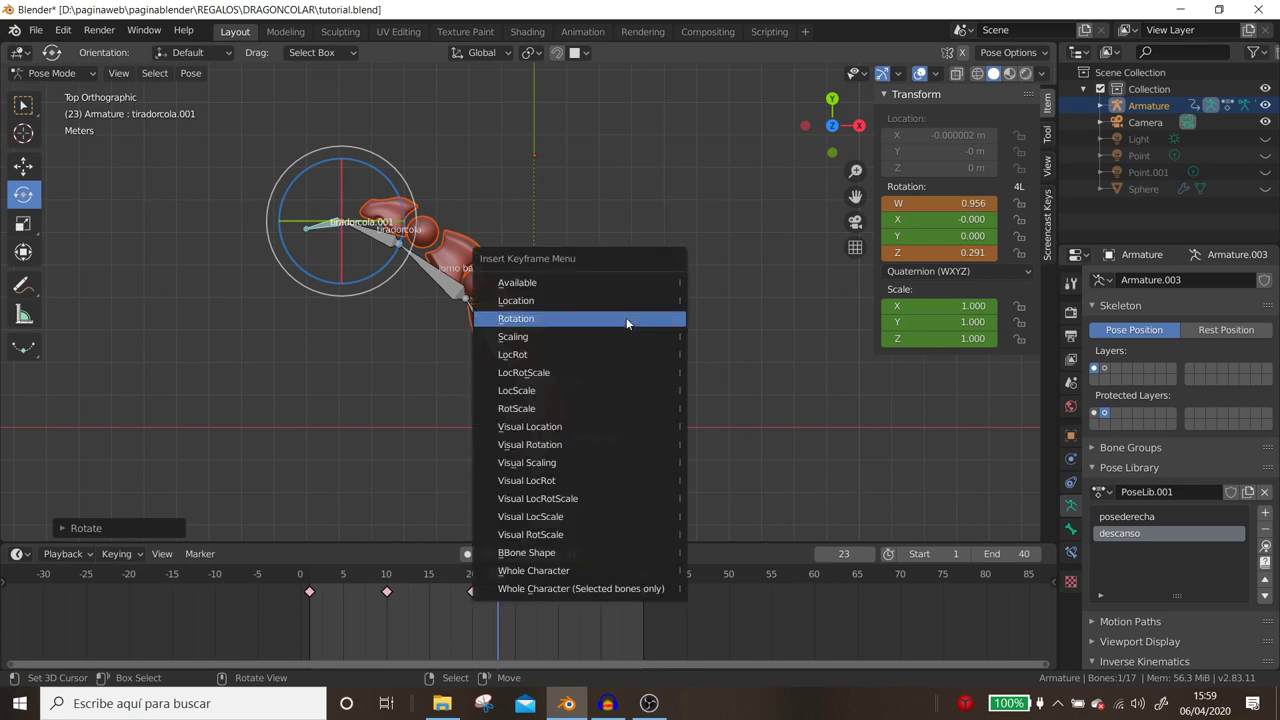
{"action": "left_click", "coordinate": [626, 318]}
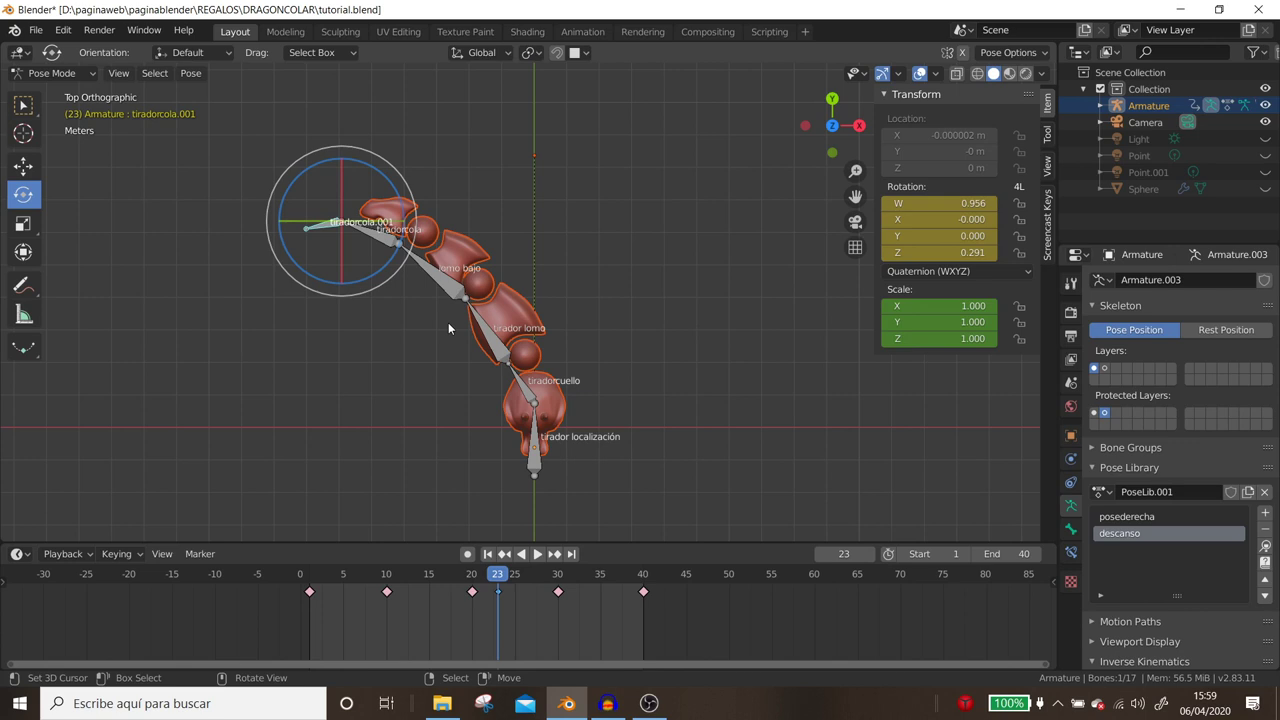
{"action": "left_click", "coordinate": [385, 605]}
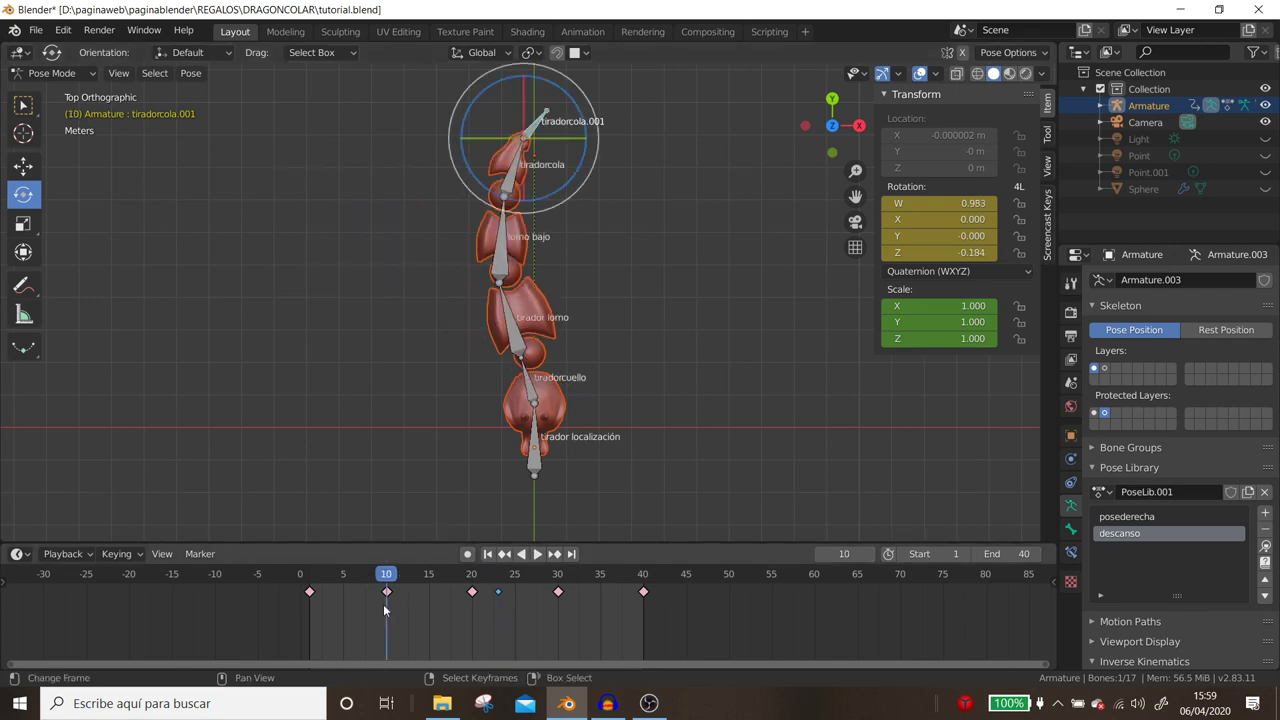
Jump to frame 23 and play back the tail animation to review the breakdown.
{"action": "left_click", "coordinate": [499, 597]}
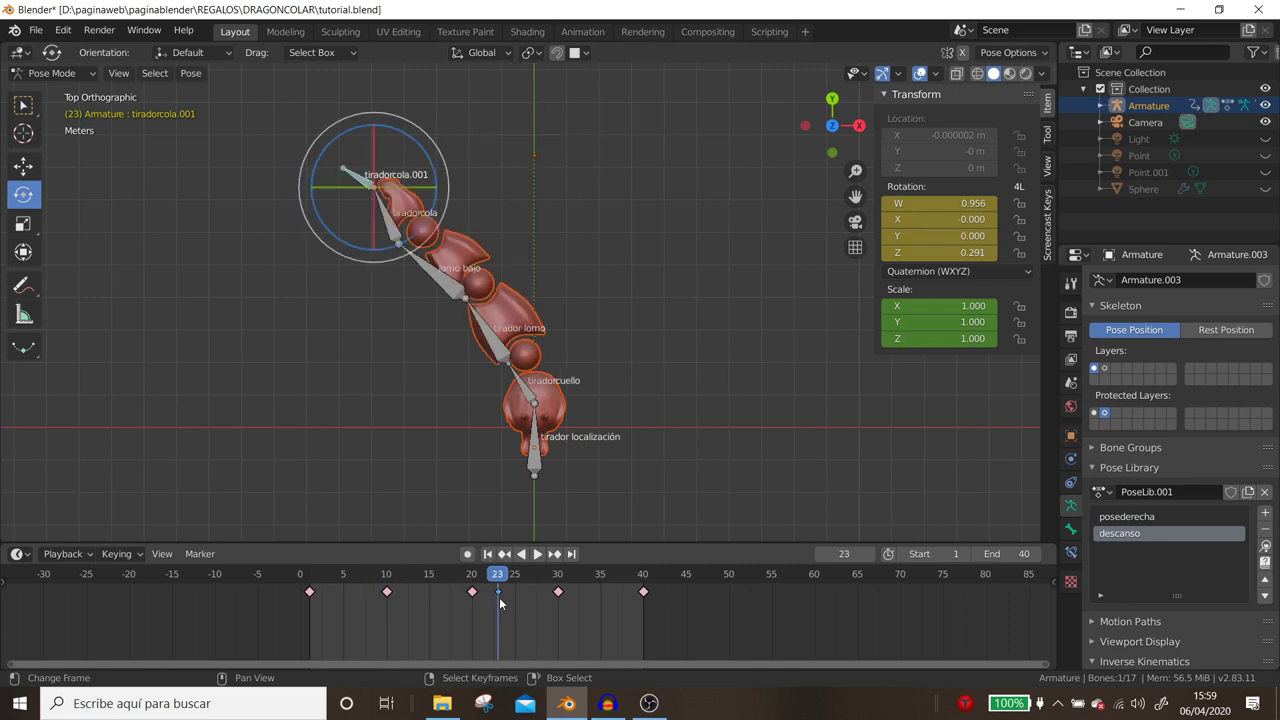
{"action": "key", "text": "space"}
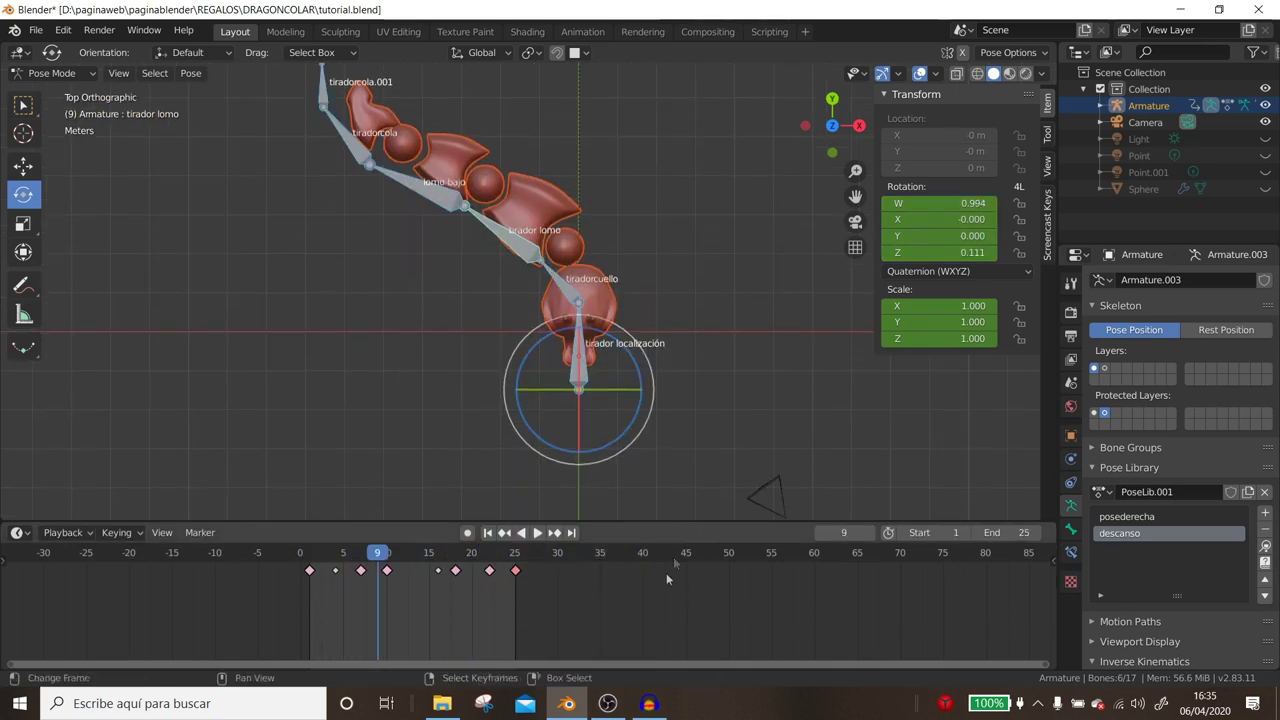
{"action": "scroll", "coordinate": [668, 578], "scroll_direction": "down", "scroll_amount": 3, "text": "ctrl"}
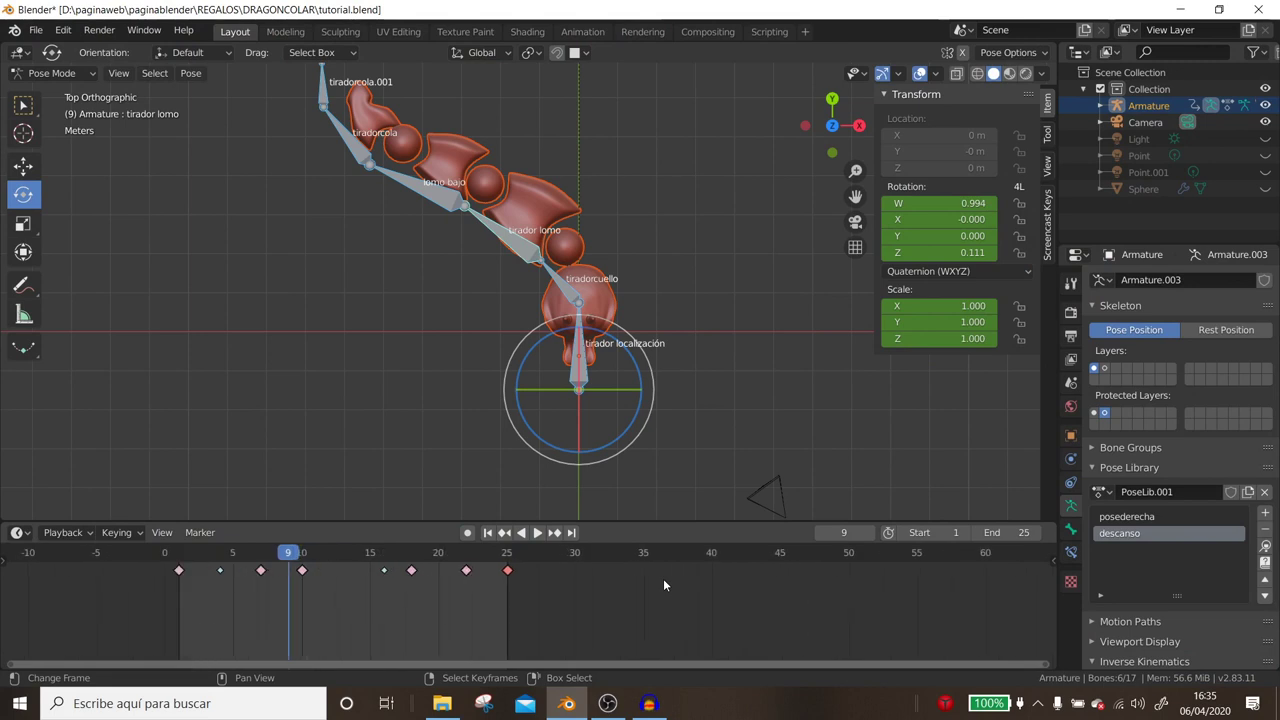
{"action": "key", "text": "Home"}
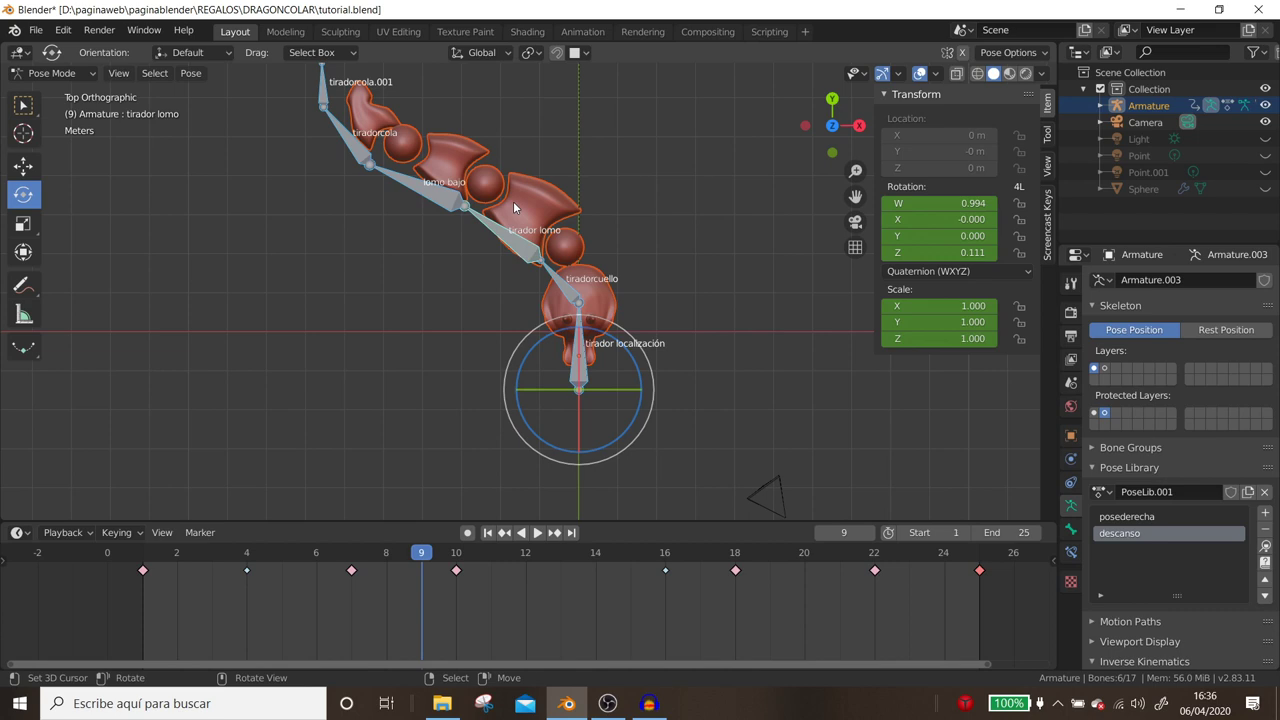
{"action": "scroll", "coordinate": [513, 203], "scroll_direction": "down", "scroll_amount": 1}
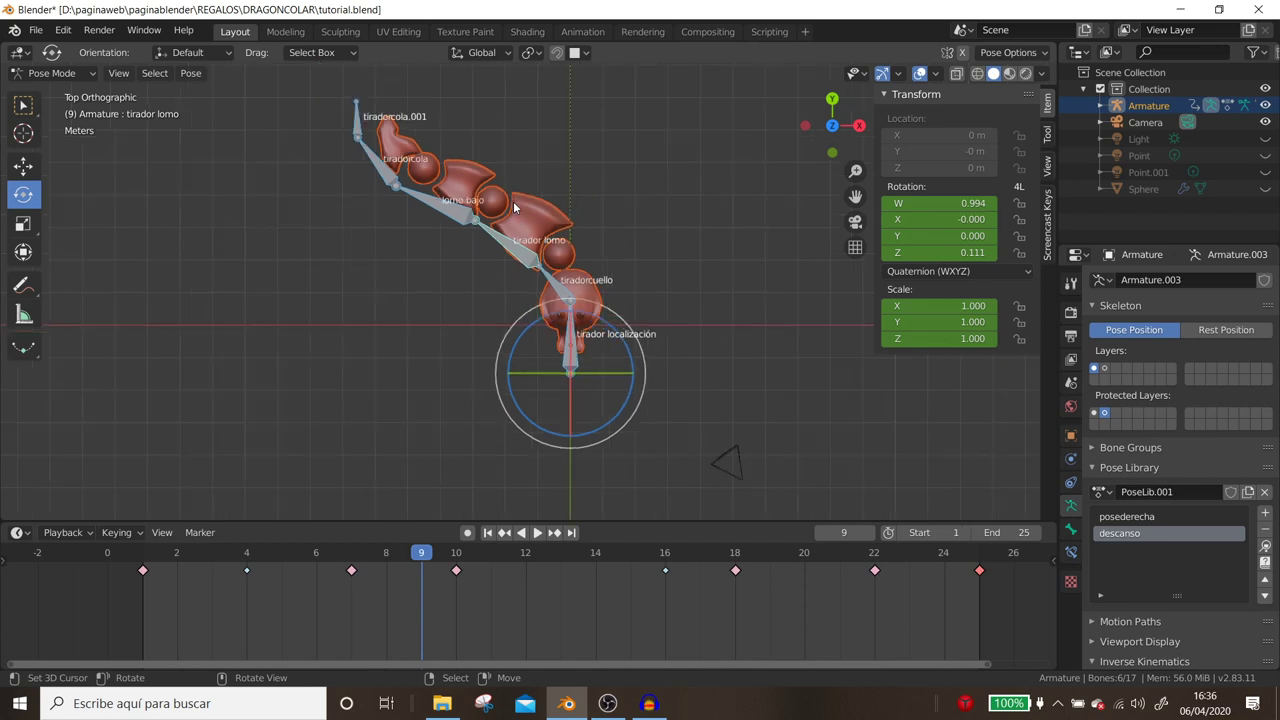
{"action": "middle_click_drag", "start_coordinate": [513, 205], "coordinate": [518, 262], "text": "shift"}
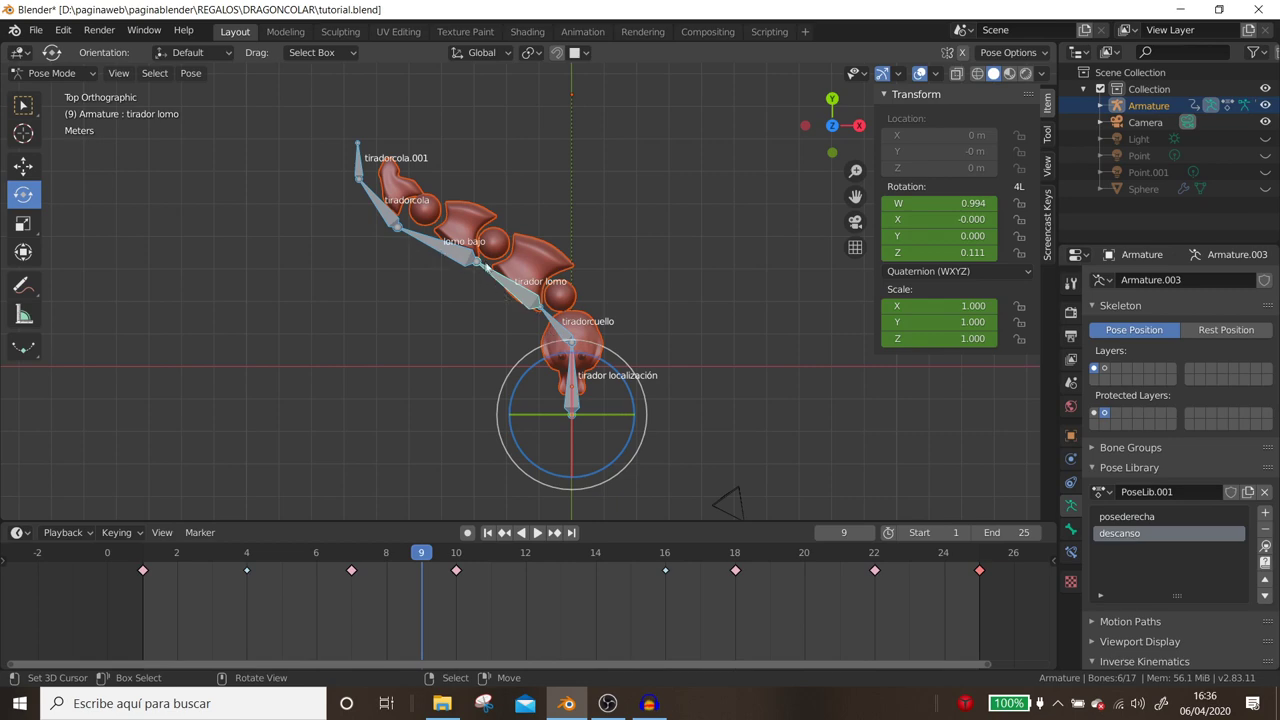
{"action": "middle_click_drag", "start_coordinate": [489, 270], "coordinate": [435, 227]}
{"action": "left_click", "coordinate": [1106, 369]}
Orbit around the deform bones, then switch to Top Orthographic view and zoom out.
{"action": "mouse_move", "coordinate": [618, 392]}
{"action": "middle_mouse_down"}
{"action": "mouse_move", "coordinate": [559, 327]}
{"action": "mouse_move", "coordinate": [490, 285]}
{"action": "middle_mouse_up"}
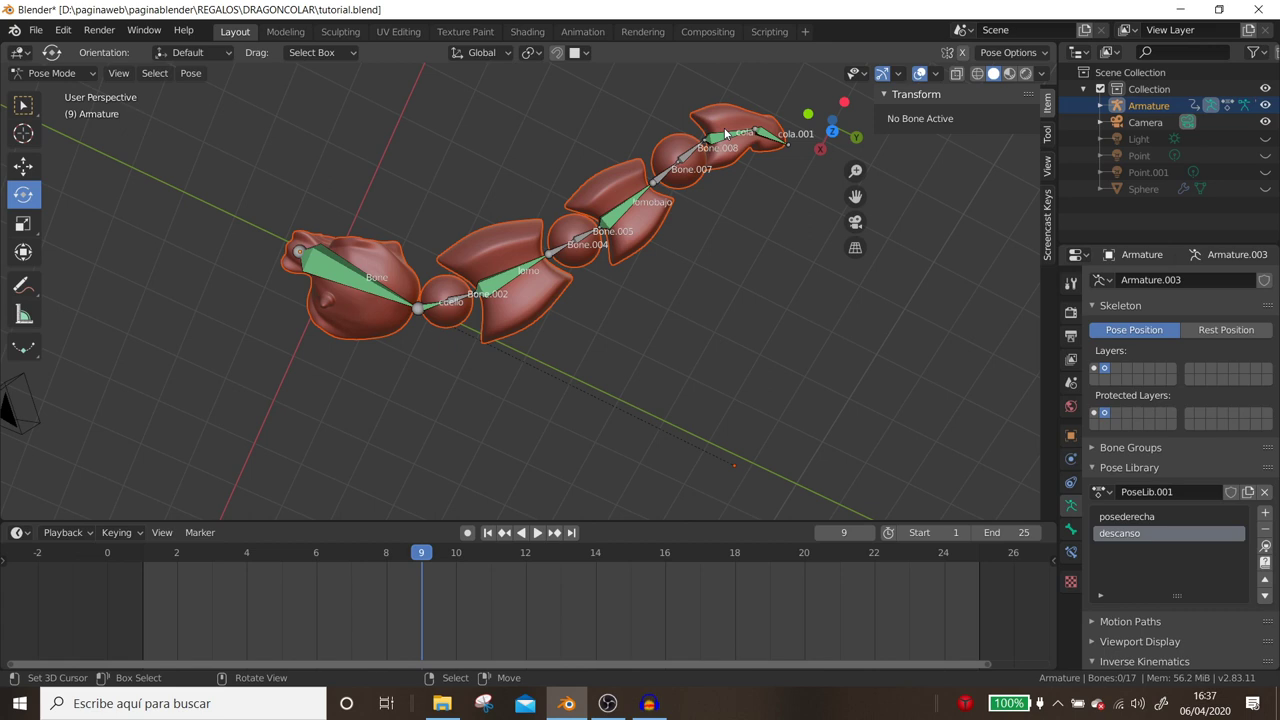
{"action": "mouse_move", "coordinate": [724, 127]}
{"action": "middle_mouse_down", "text": "shift"}
{"action": "mouse_move", "coordinate": [671, 223]}
{"action": "mouse_move", "coordinate": [563, 278]}
{"action": "middle_mouse_up", "text": "shift"}
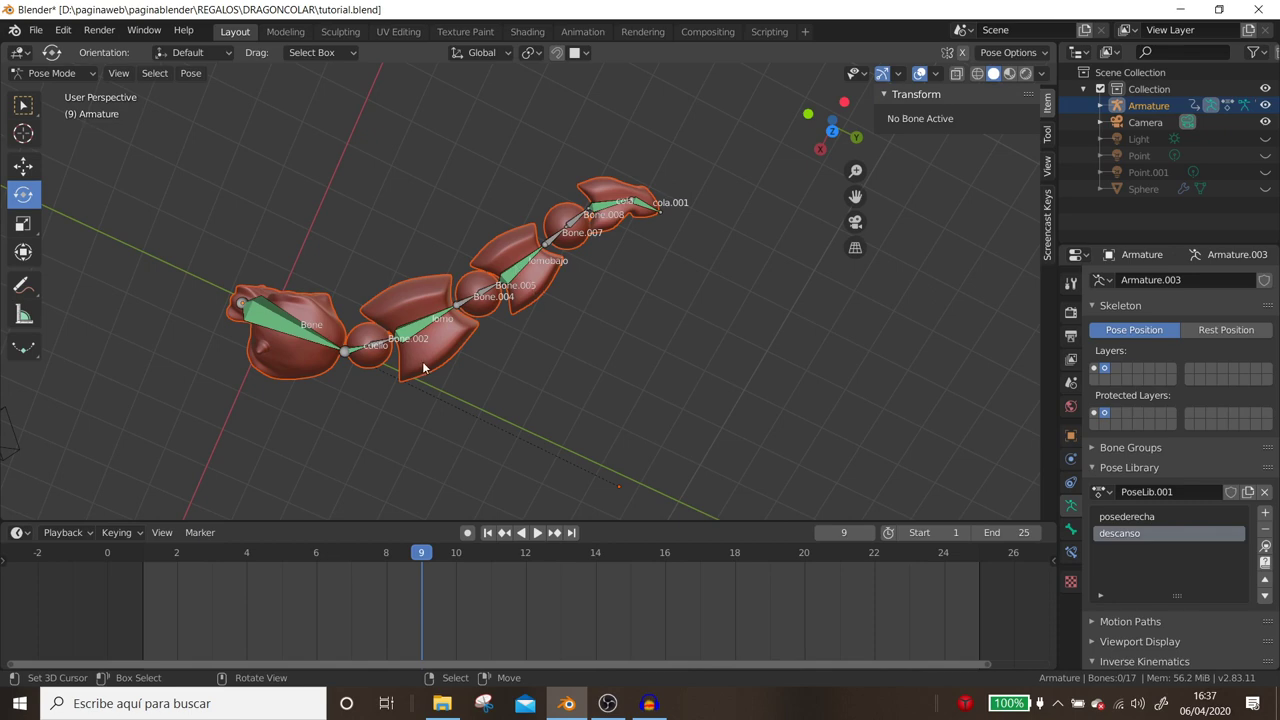
{"action": "key", "text": "KP_7"}
{"action": "scroll", "coordinate": [422, 361], "scroll_direction": "down", "scroll_amount": 2}
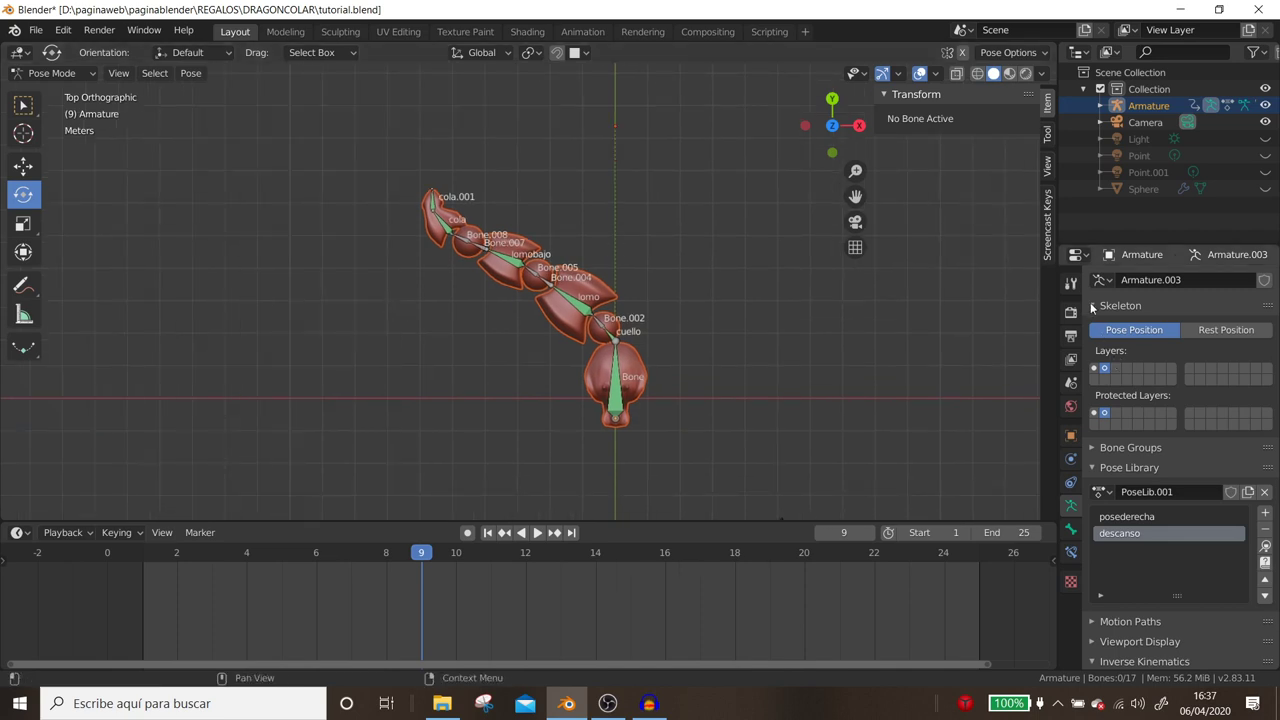
Show the tail control bones, start playback, hide the bones and zoom out.
{"action": "left_click", "coordinate": [1095, 372]}
{"action": "key", "text": "space"}
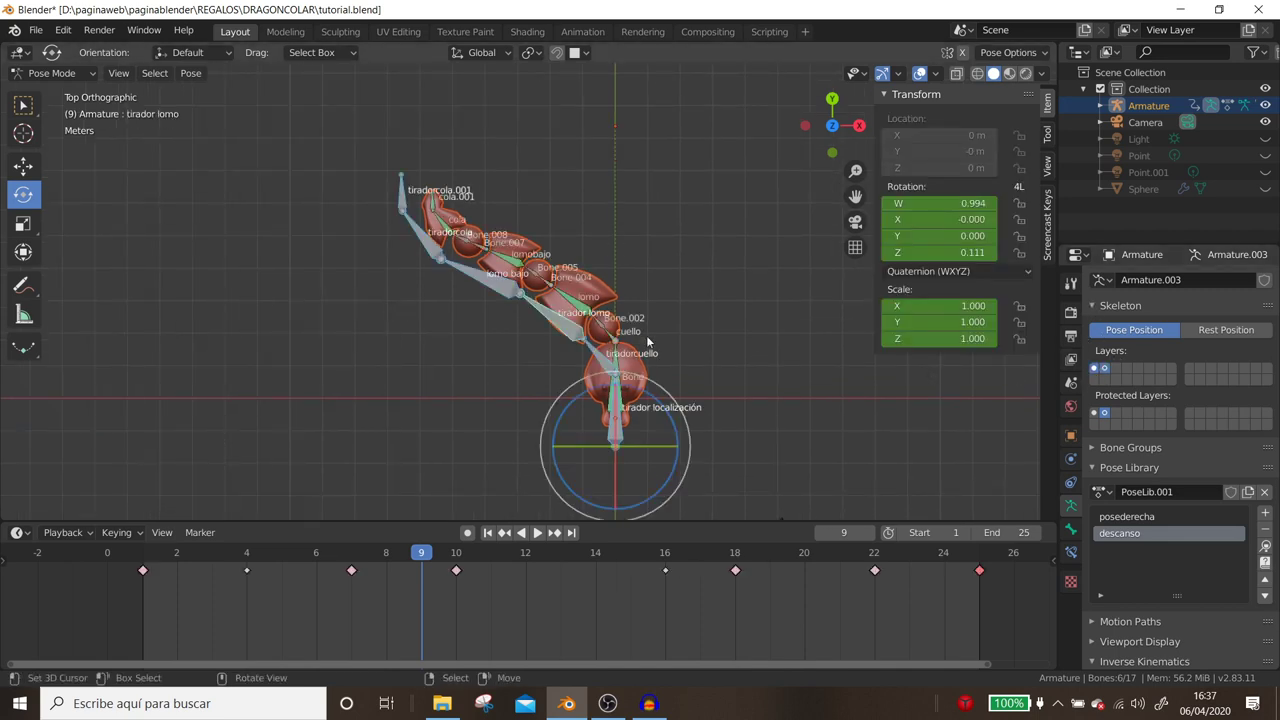
{"action": "key", "text": "h"}
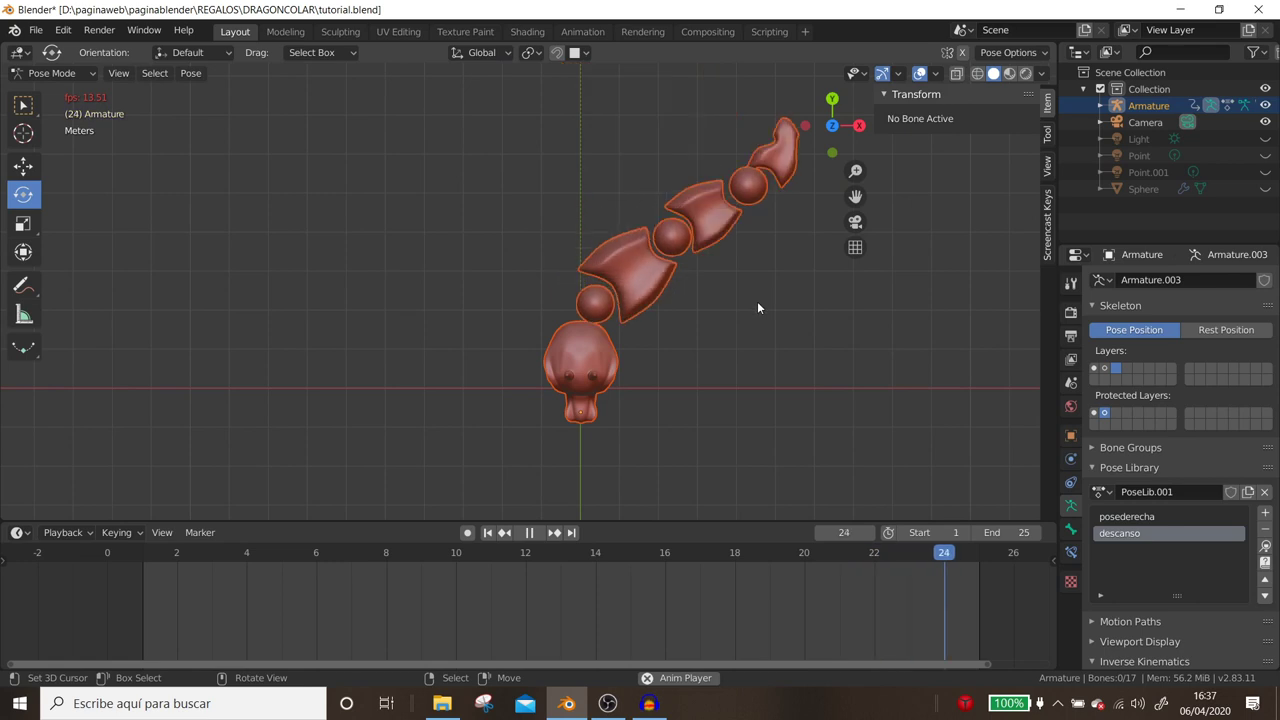
{"action": "scroll", "coordinate": [758, 305], "scroll_direction": "down", "scroll_amount": 1}
{"action": "scroll", "coordinate": [757, 305], "scroll_direction": "down", "scroll_amount": 2}
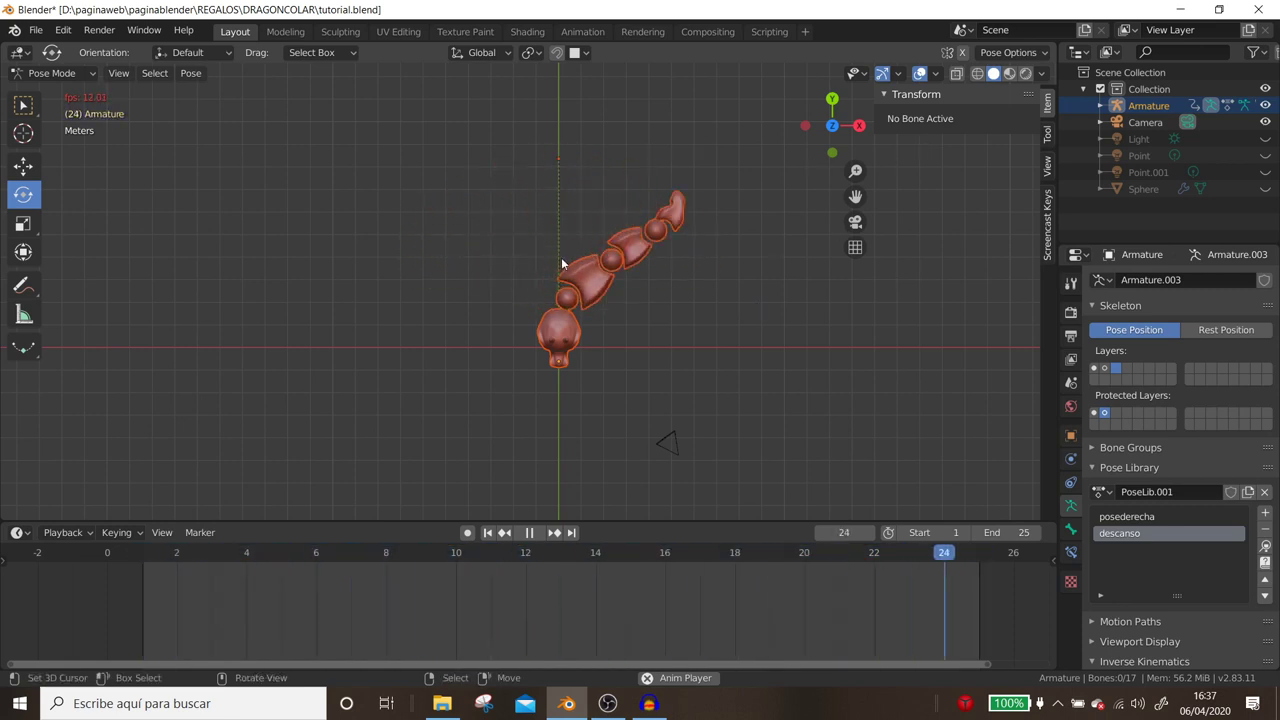
Pause and replay the tail loop several times, stopping at frame 16.
{"action": "key", "text": "space"}
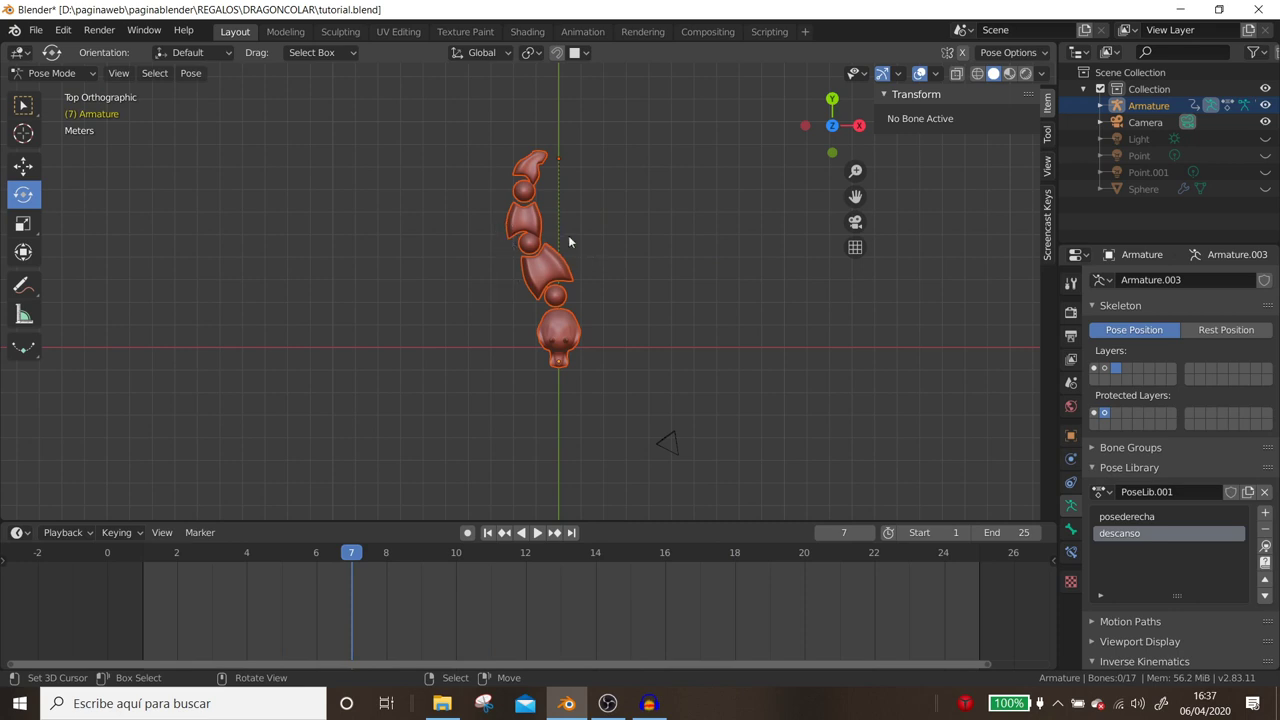
{"action": "key", "text": "space"}
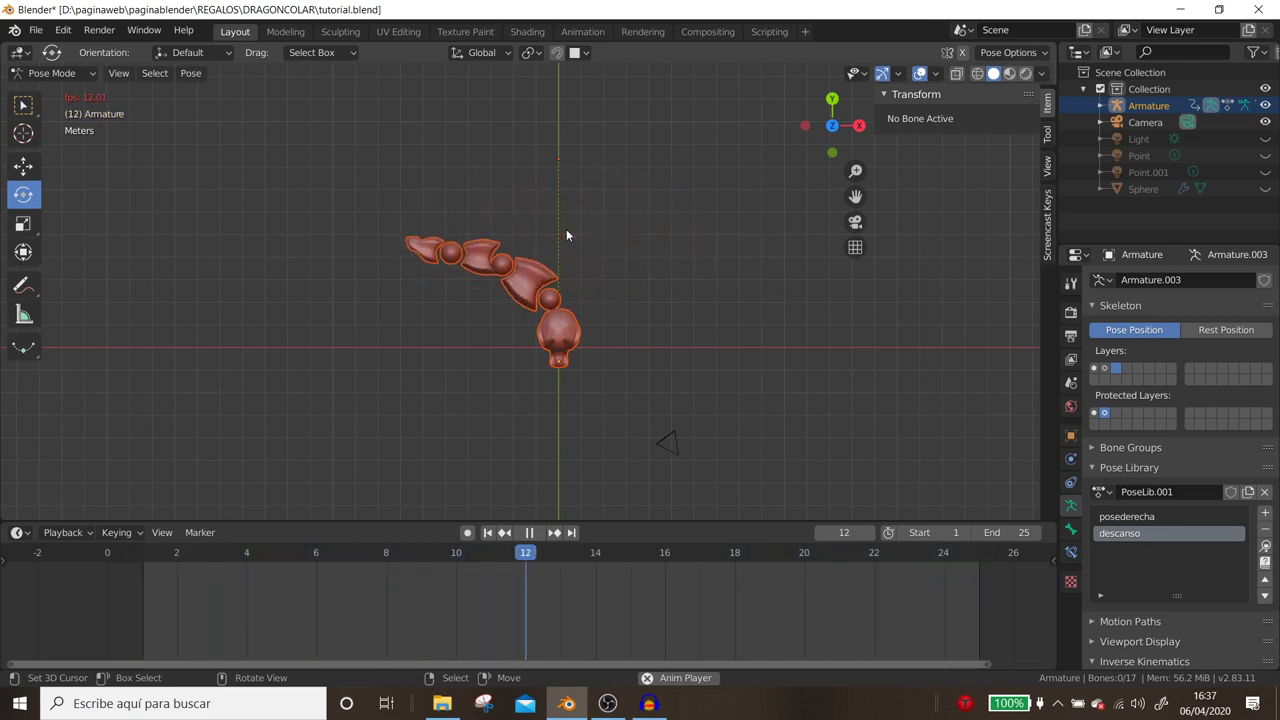
{"action": "key", "text": "space"}
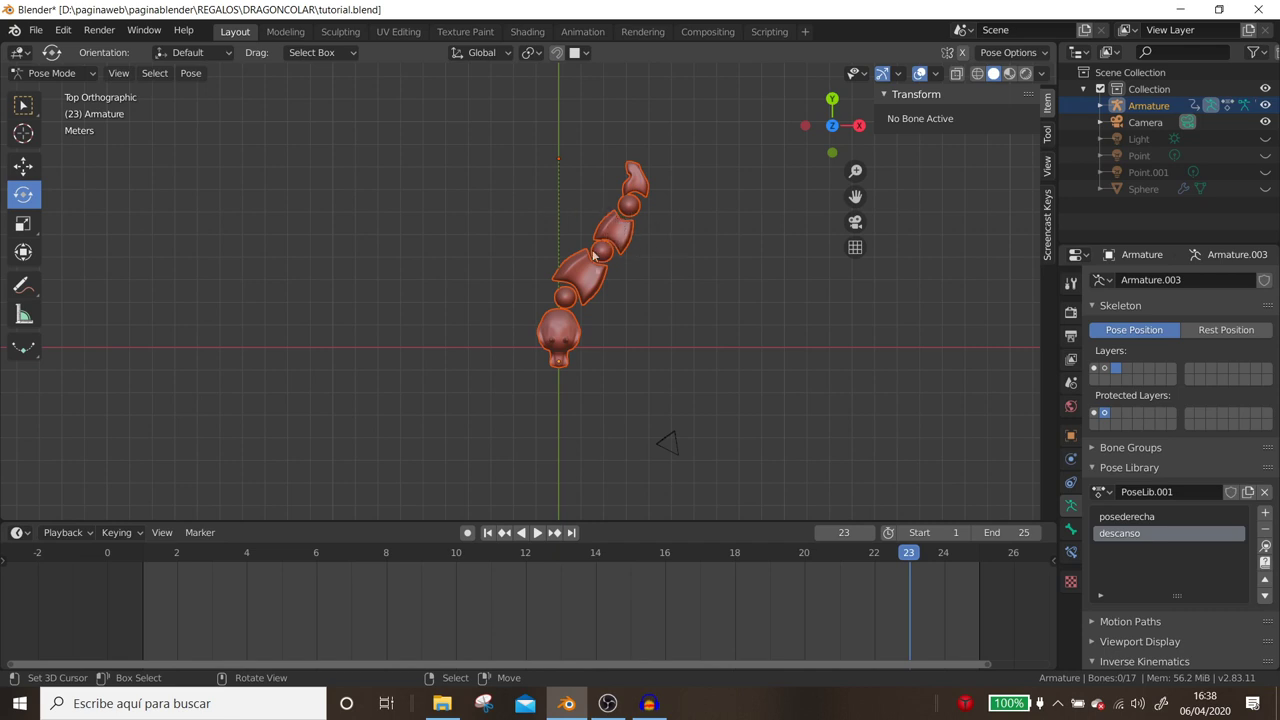
{"action": "key", "text": "space"}
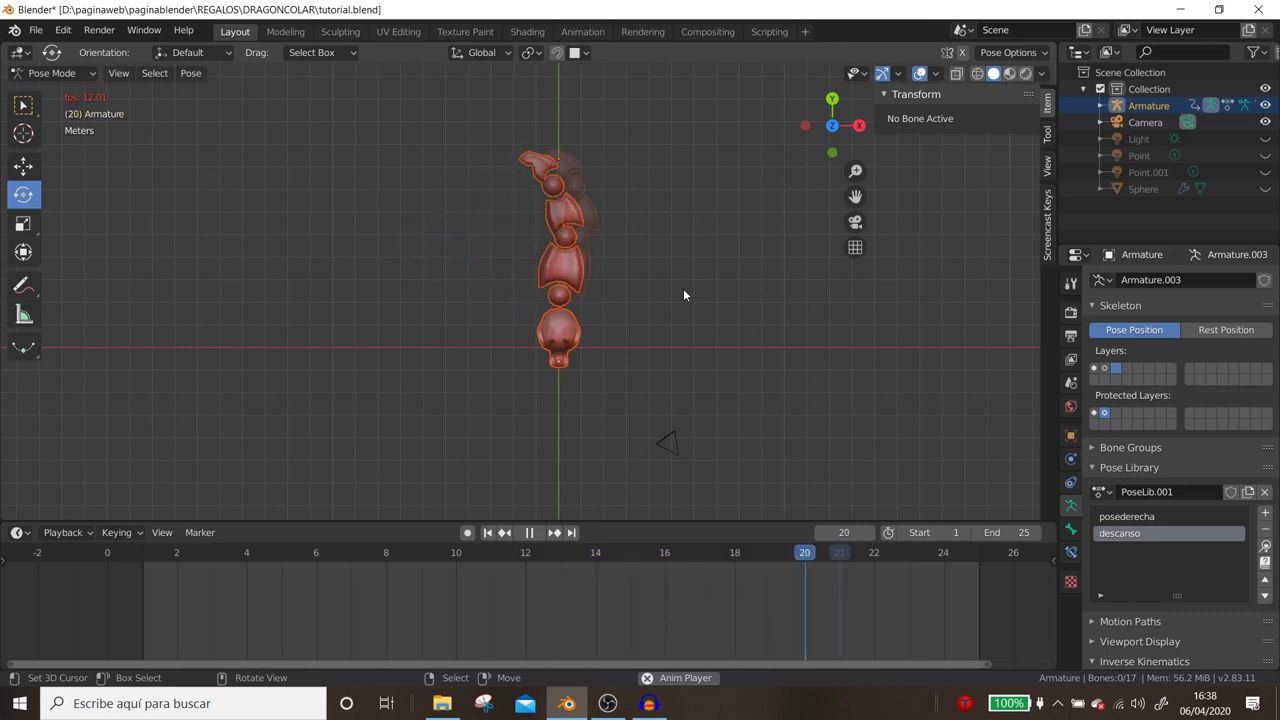
{"action": "key", "text": "space"}
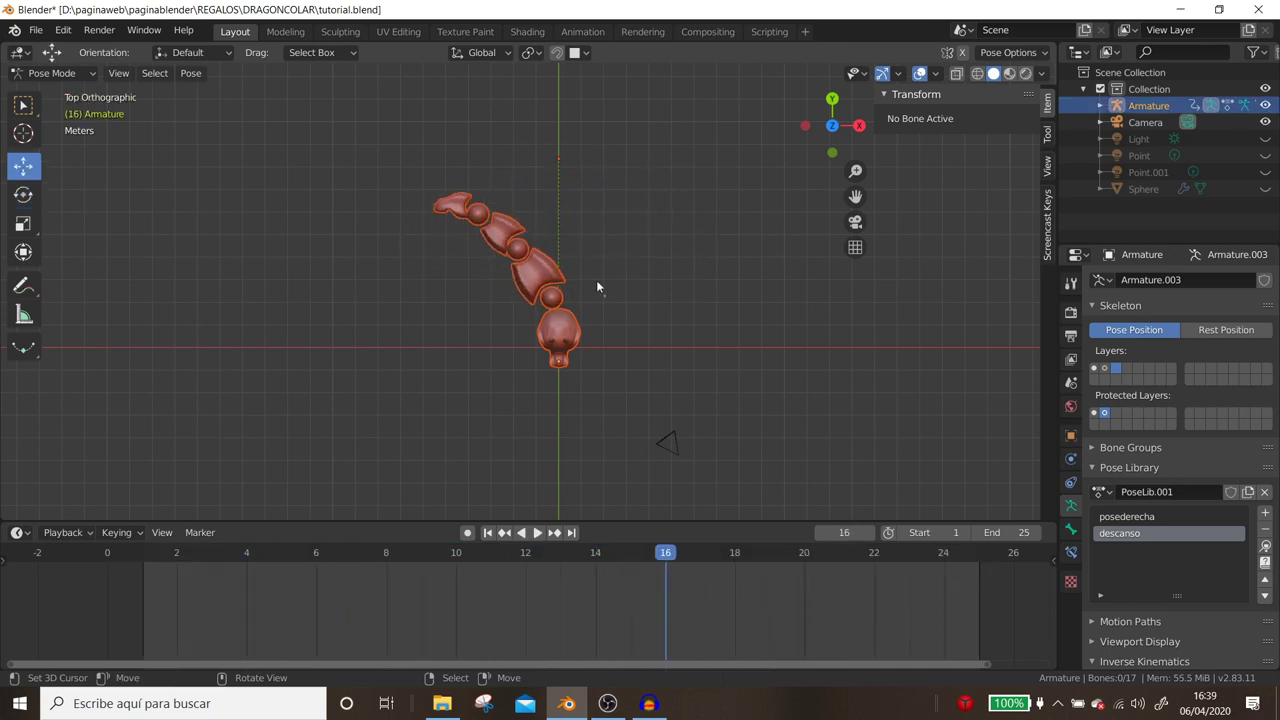
Select all tail control bones and jump back to frame 1.
{"action": "key", "text": "a"}
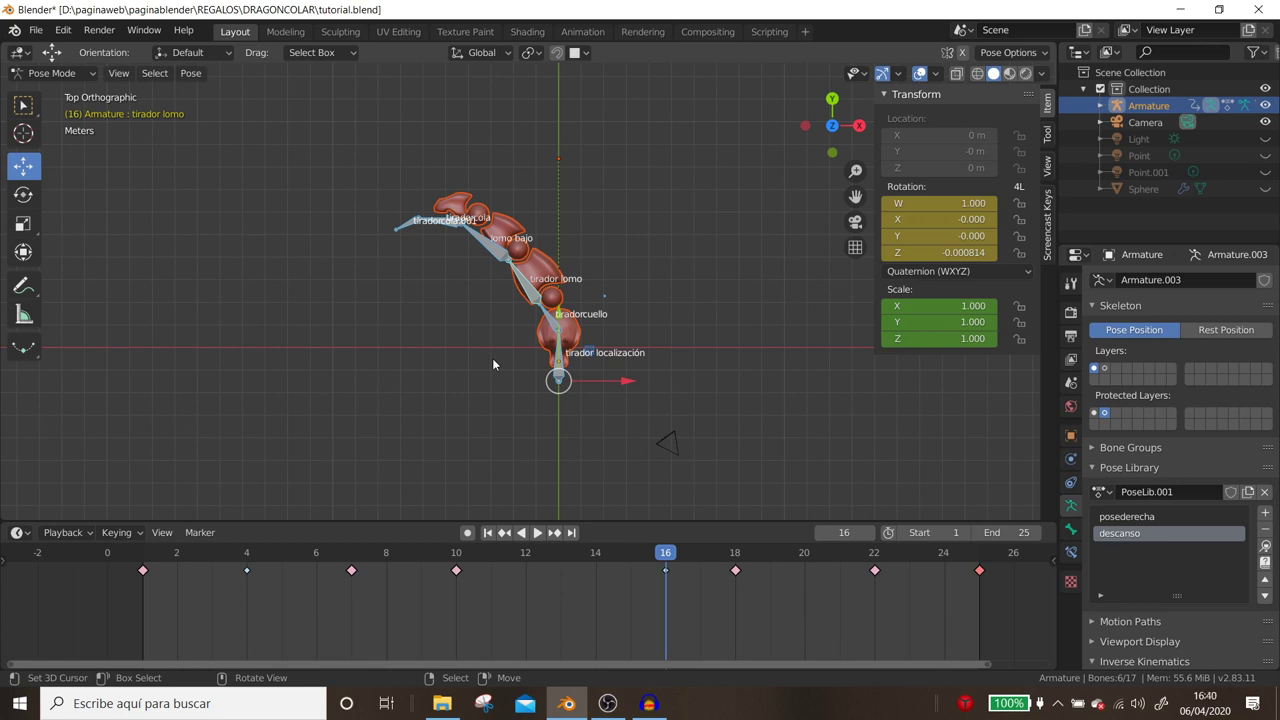
{"action": "left_click", "coordinate": [141, 587]}
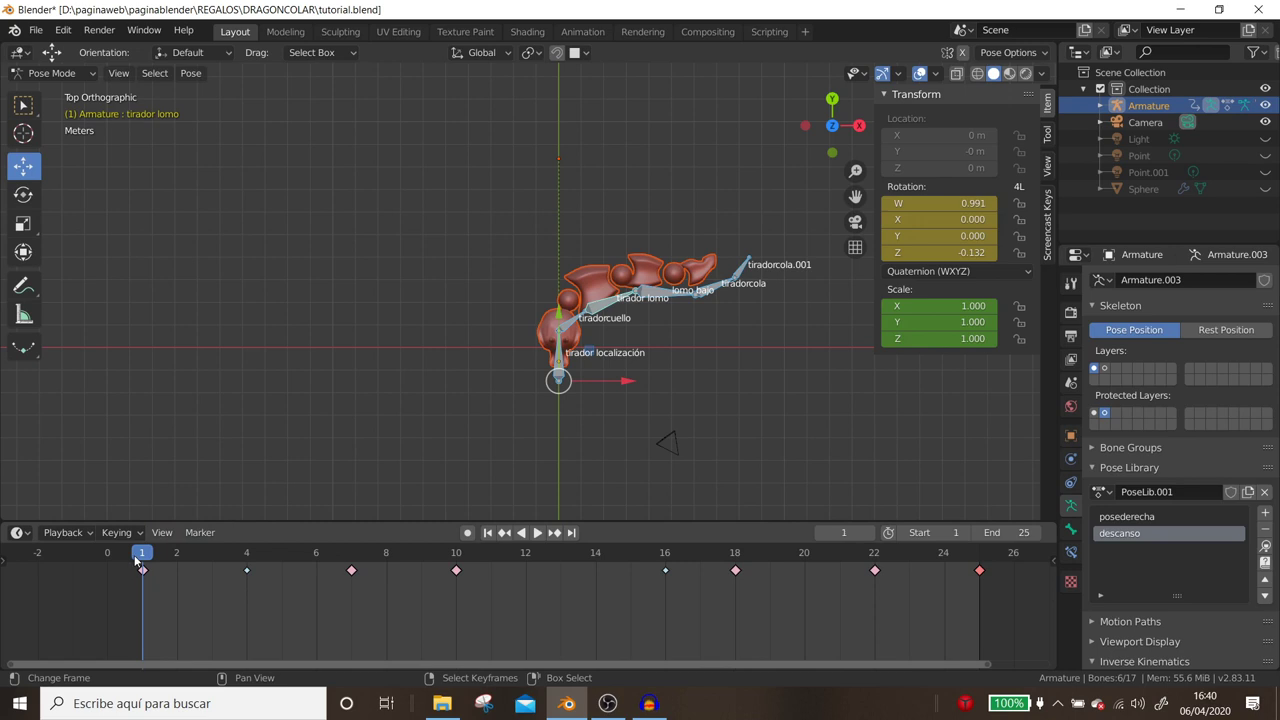
Alternate between frames 1 and 25 to compare loop-end poses, then play from frame 1.
{"action": "left_click", "coordinate": [981, 586]}
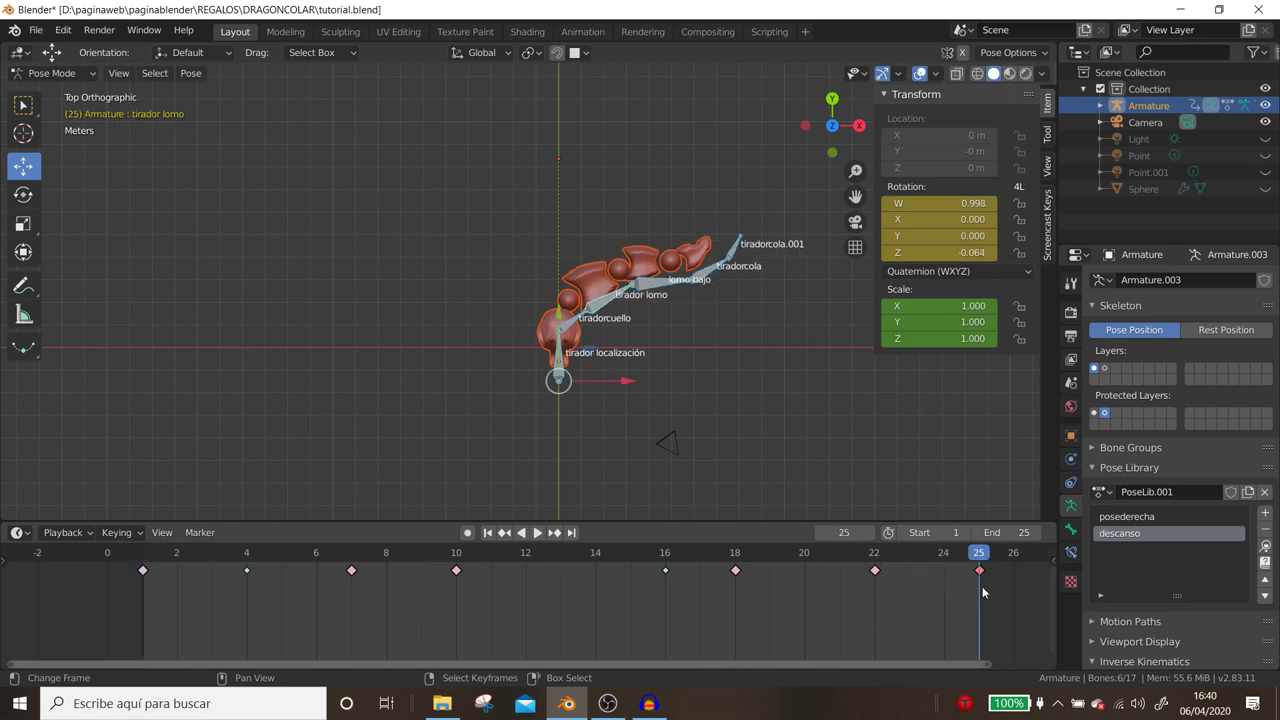
{"action": "left_click", "coordinate": [145, 578]}
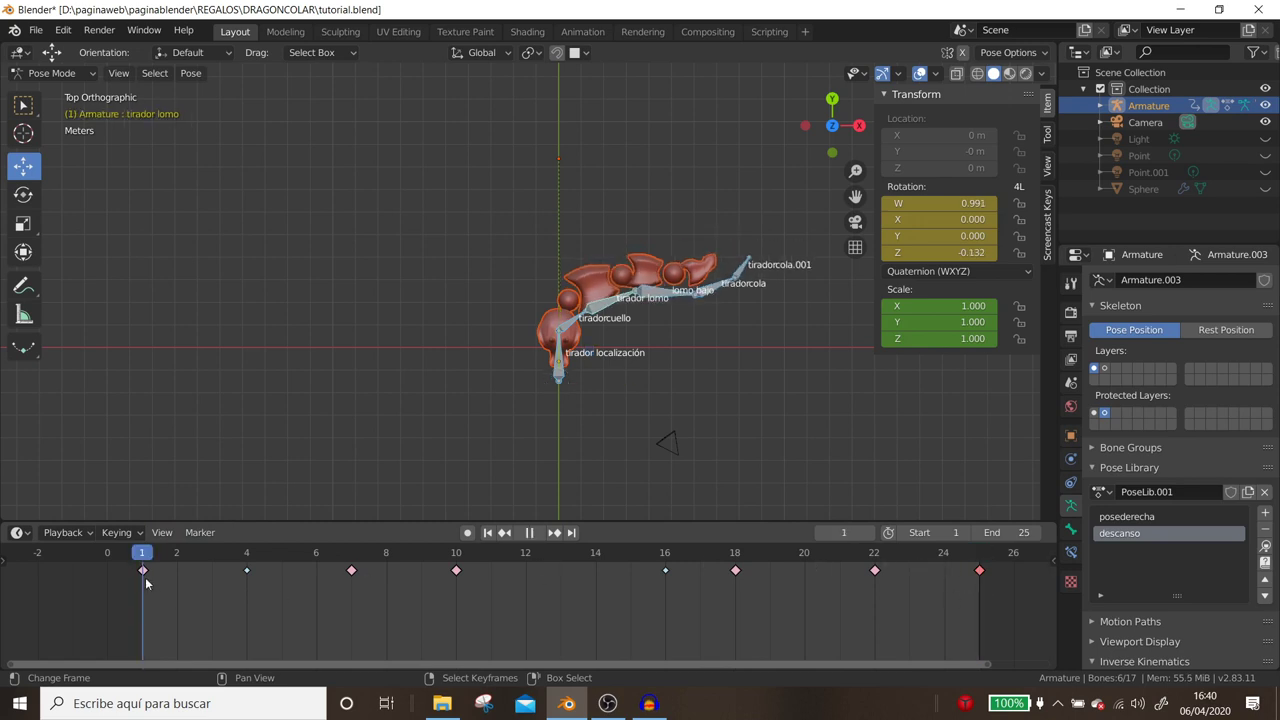
{"action": "left_click", "coordinate": [977, 581]}
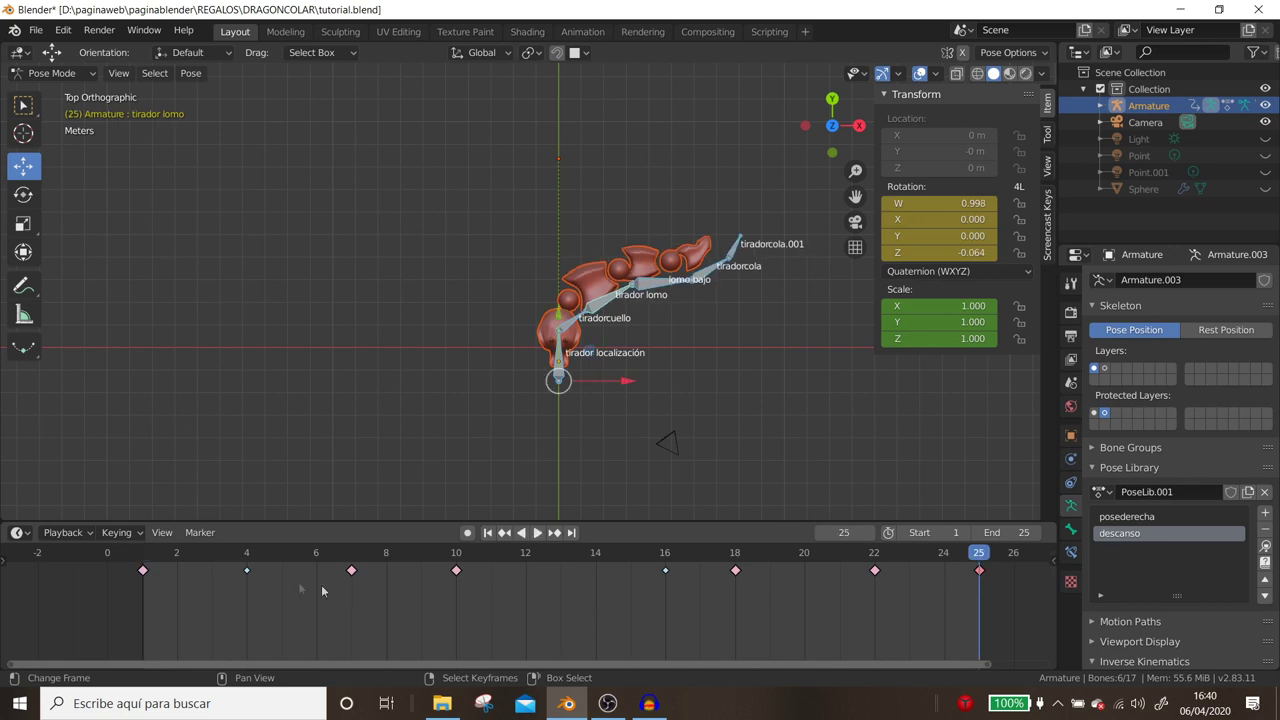
{"action": "left_click", "coordinate": [146, 577]}
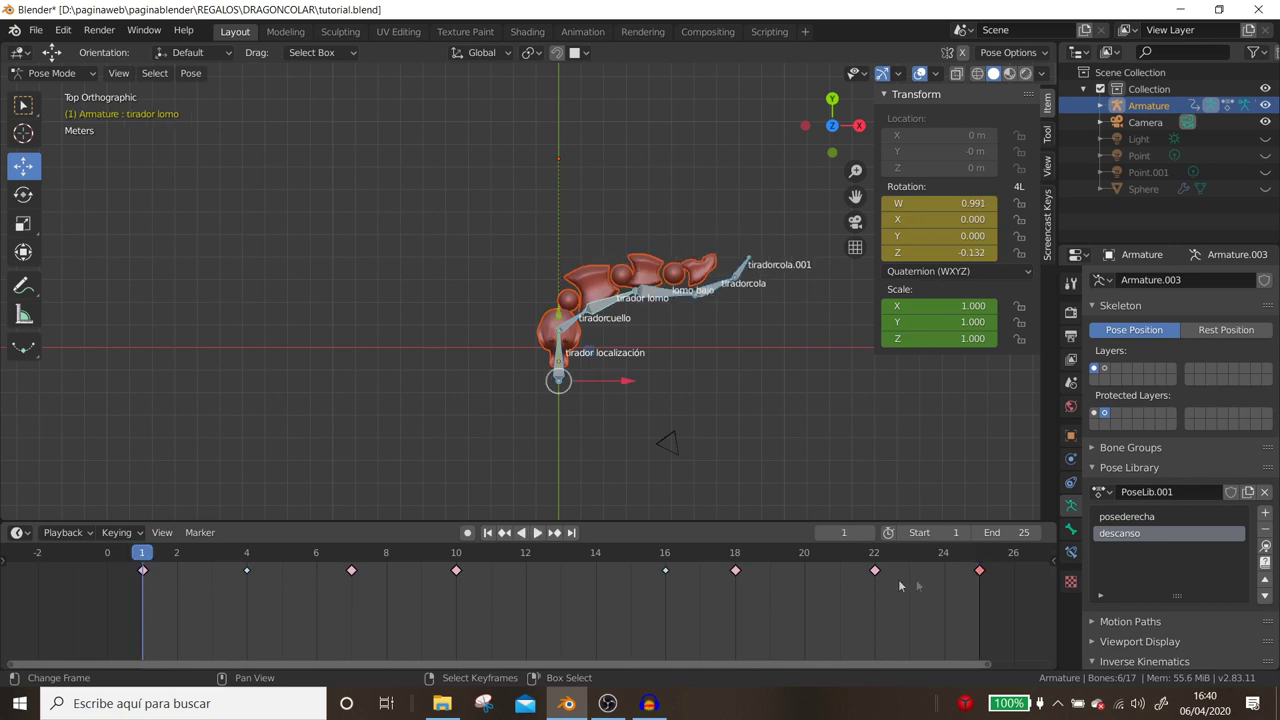
{"action": "left_click", "coordinate": [980, 581]}
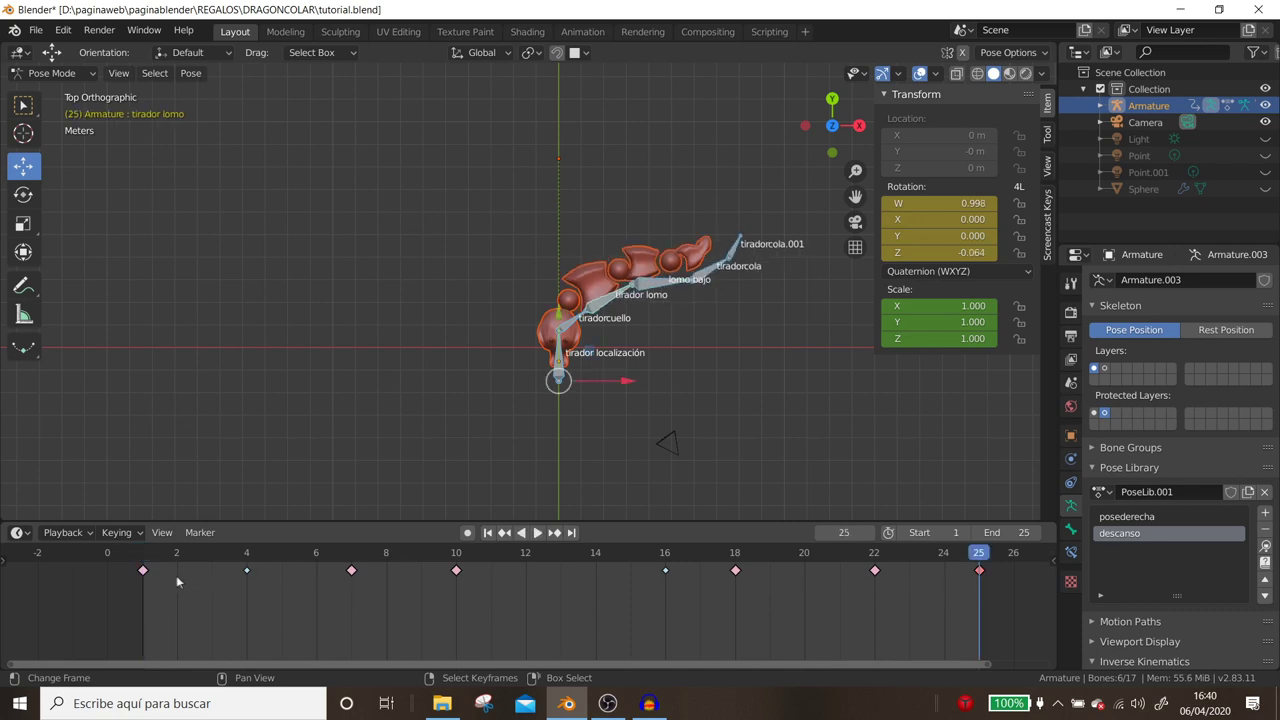
{"action": "left_click", "coordinate": [150, 576]}
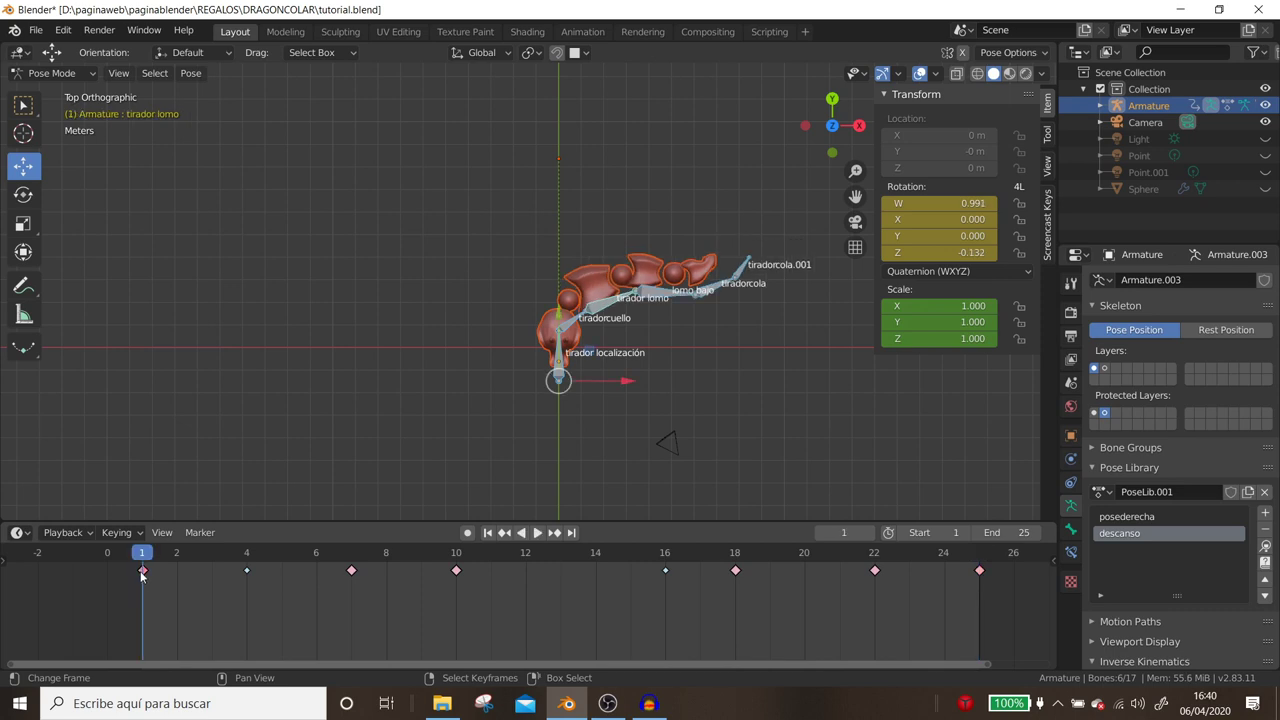
{"action": "left_click", "coordinate": [980, 578]}
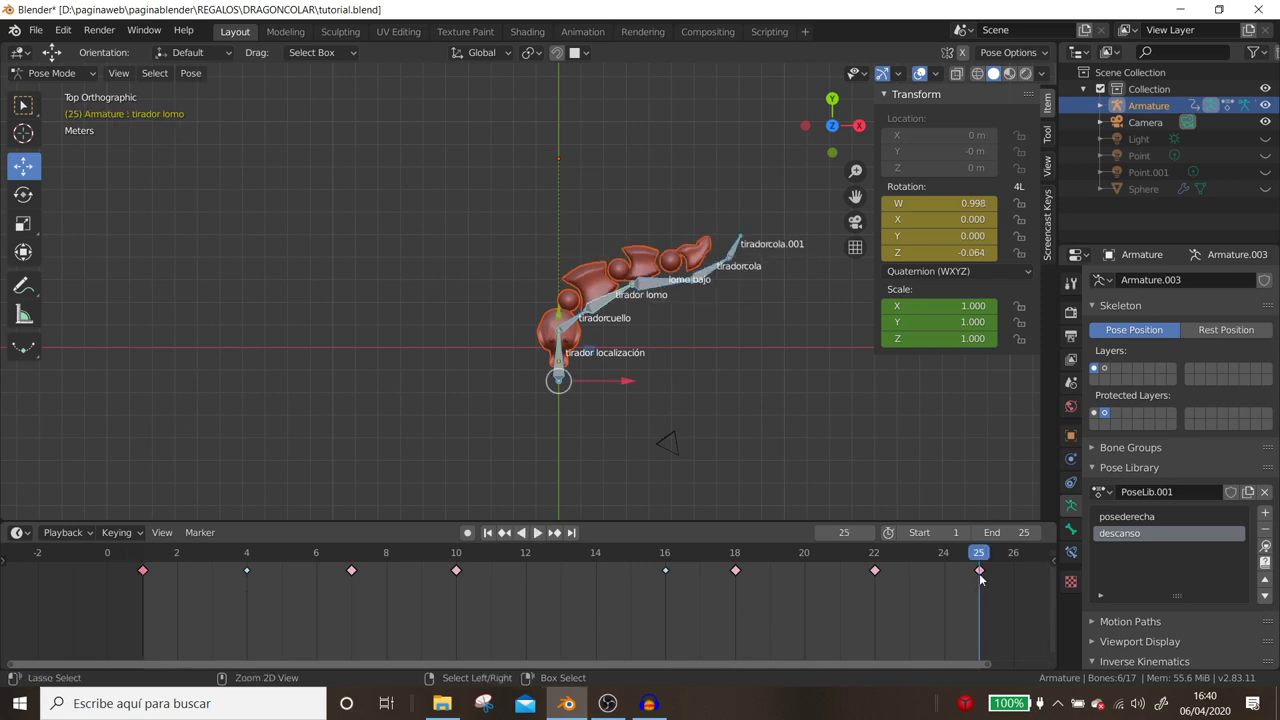
{"action": "left_click", "coordinate": [147, 582]}
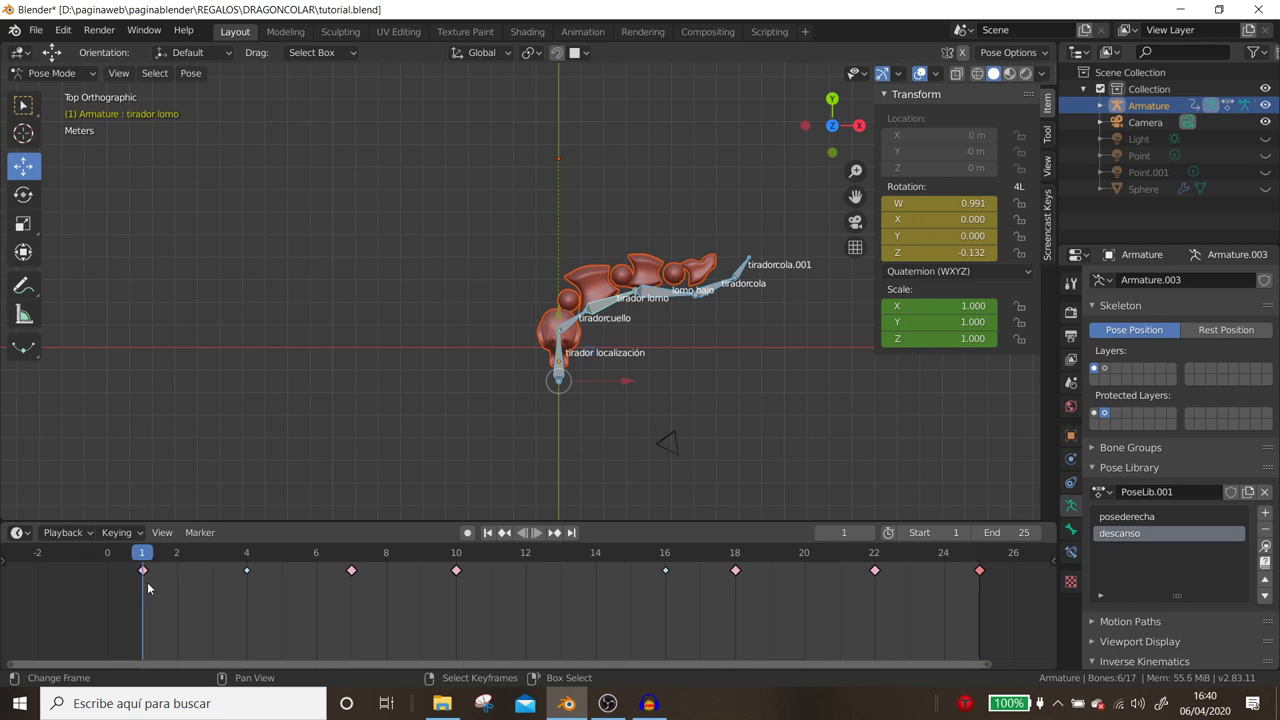
{"action": "key", "text": "space"}
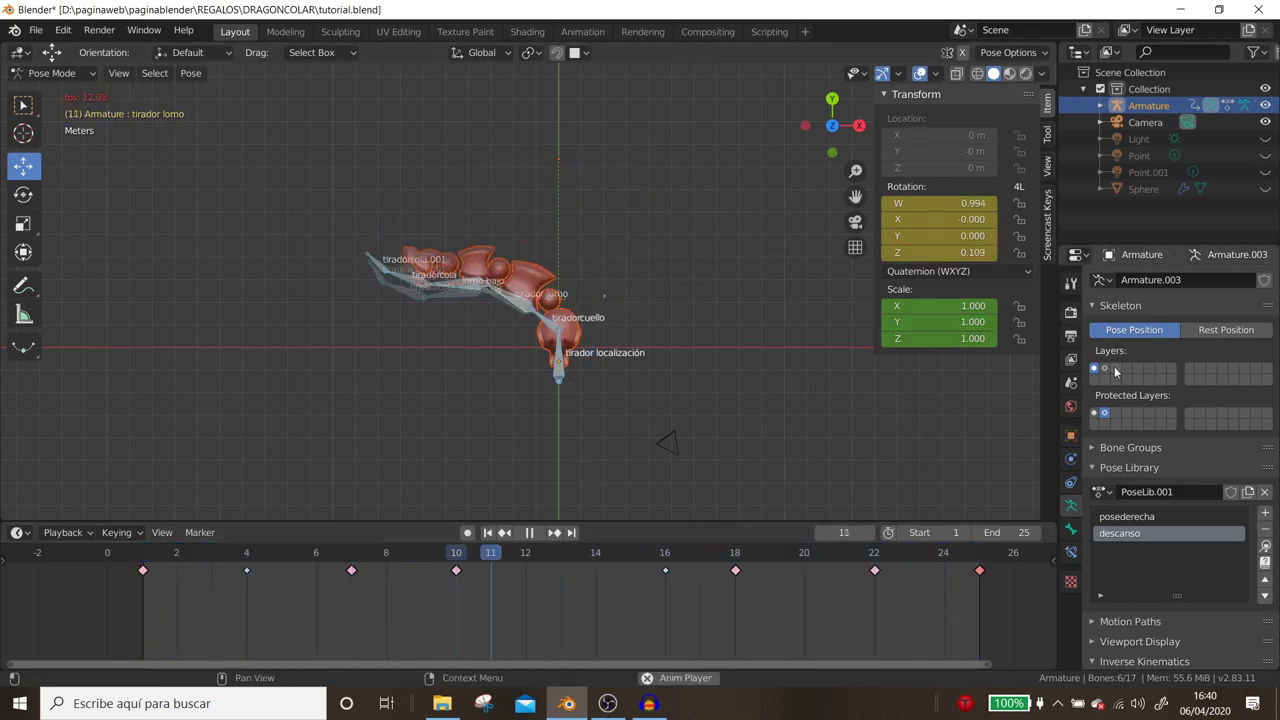
Hide the control bones, stop playback and return to frame 1.
{"action": "left_click", "coordinate": [1117, 370]}
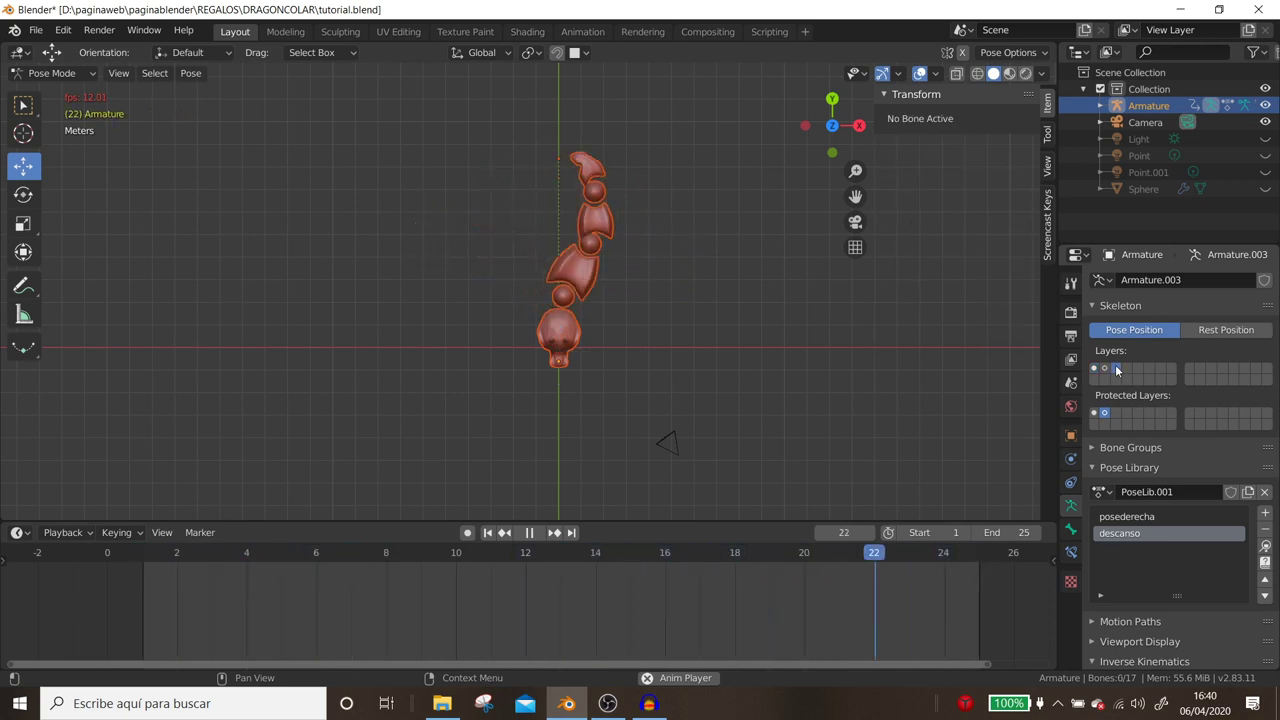
{"action": "key", "text": "ctrl+z"}
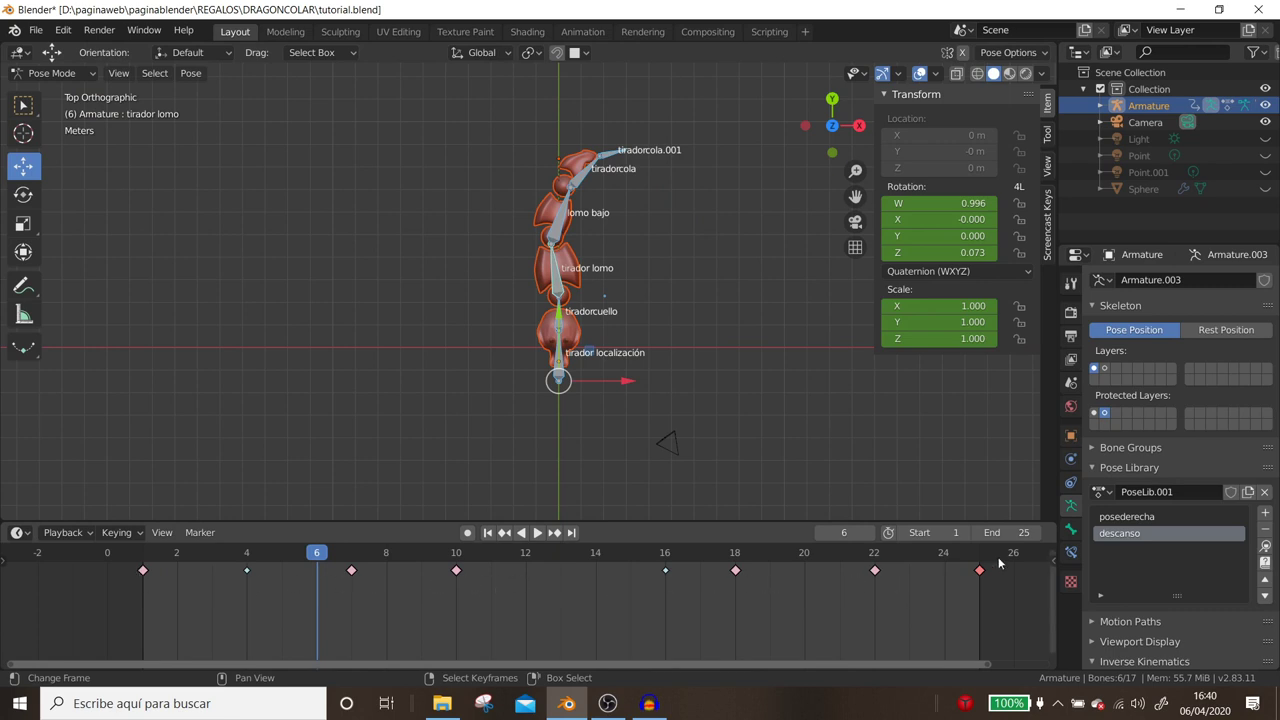
{"action": "left_click", "coordinate": [138, 589]}
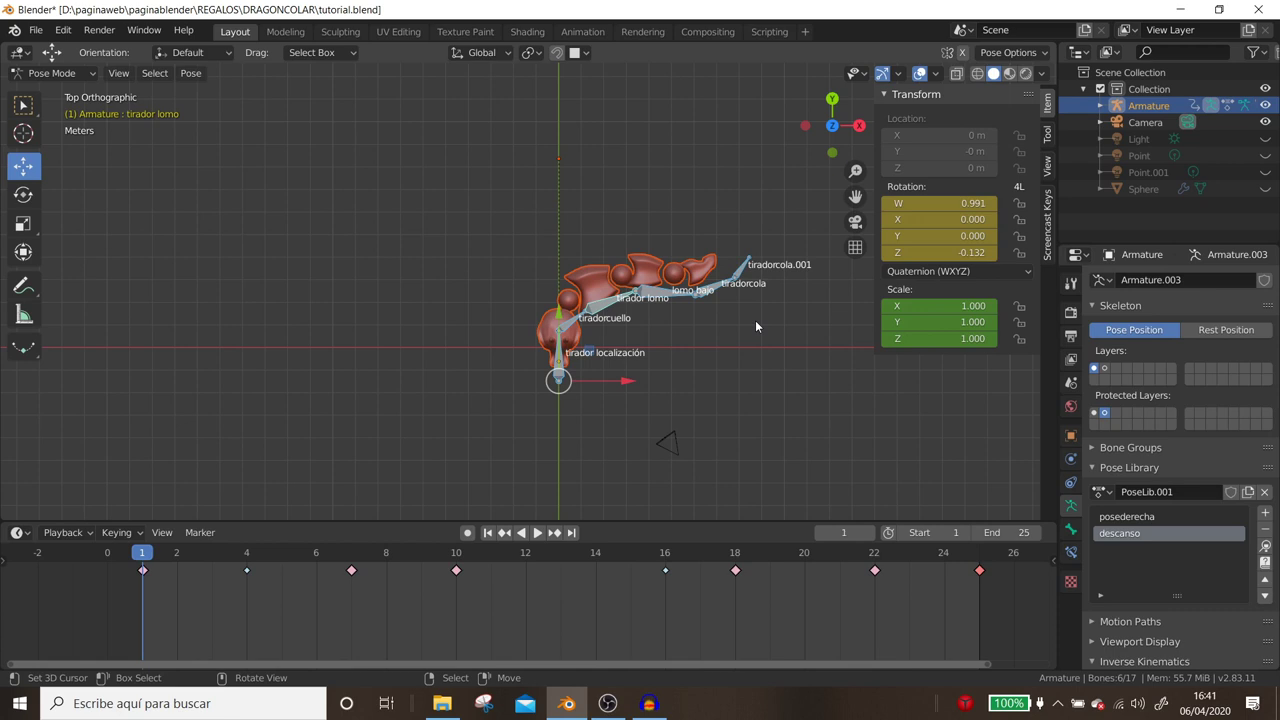
Step back and forth through frames 1–3 comparing poses, return to frame 1, and pick Annotate.
{"action": "key", "text": "Right"}
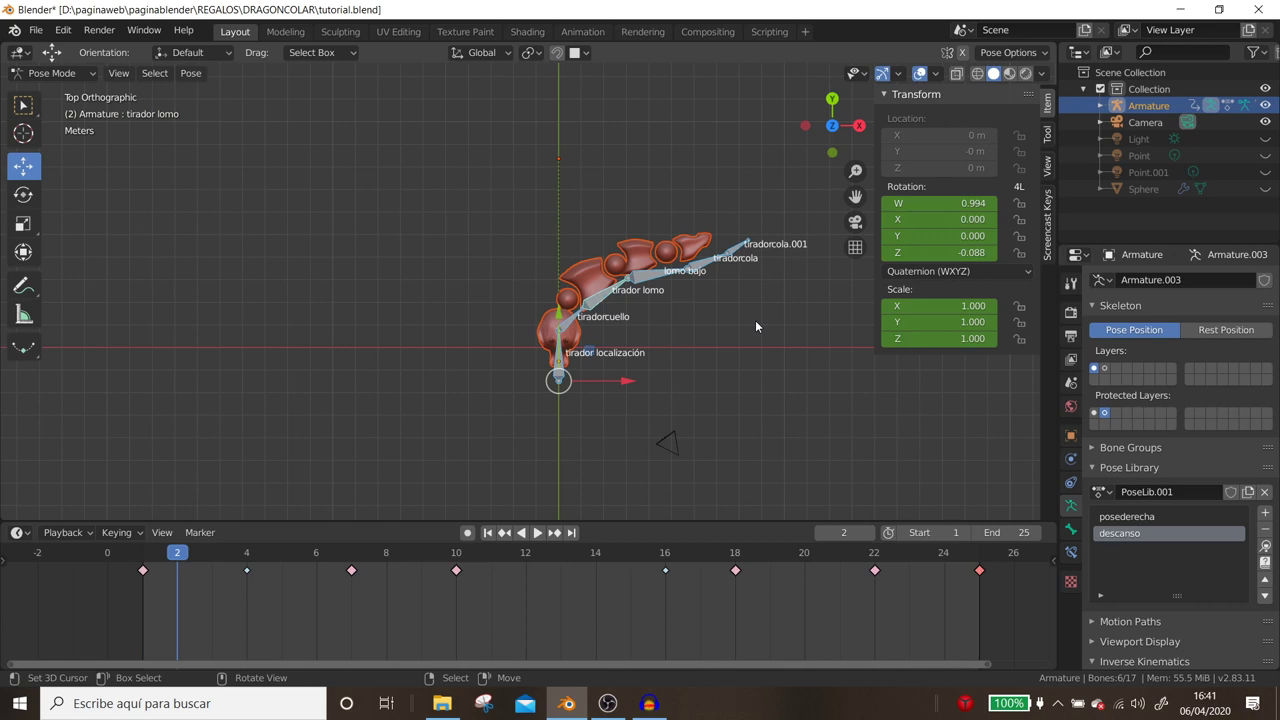
{"action": "key", "text": "Right"}
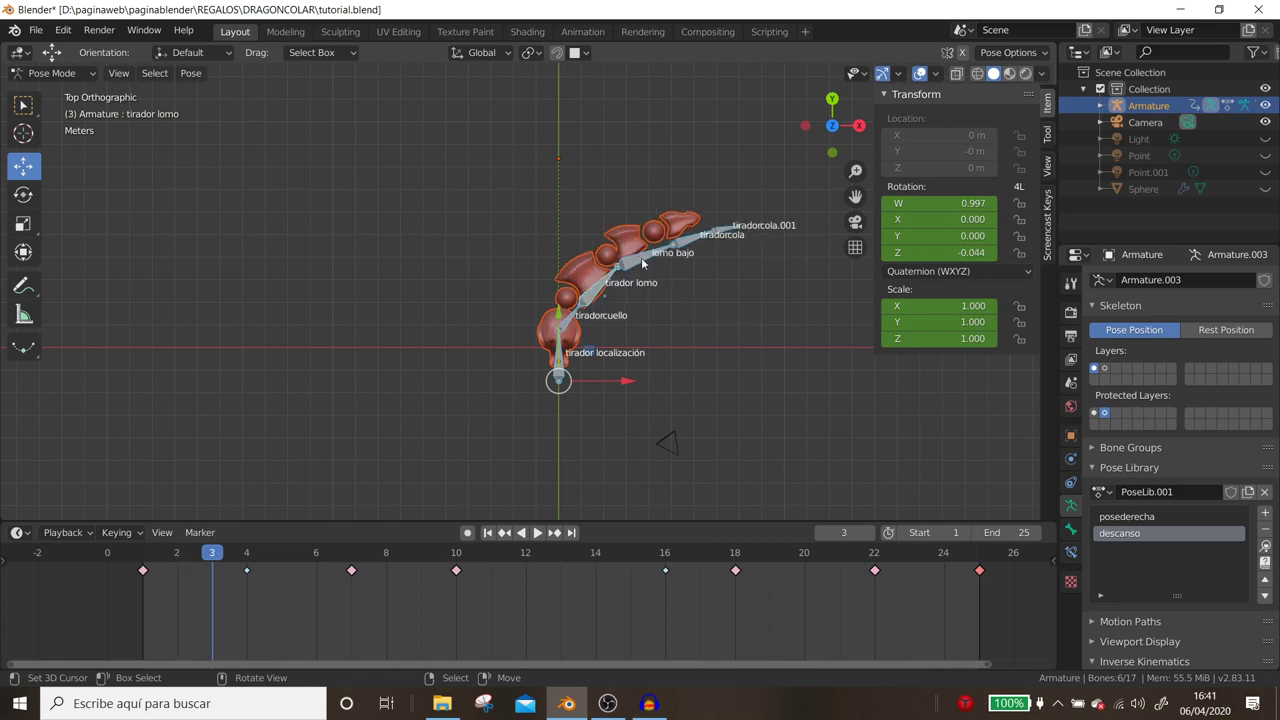
{"action": "key", "text": "Left"}
{"action": "key", "text": "Left"}
{"action": "key", "text": "Right"}
{"action": "key", "text": "Right"}
{"action": "key", "text": "Left"}
{"action": "key", "text": "Left"}
{"action": "key", "text": "Right"}
{"action": "key", "text": "Right"}
{"action": "key", "text": "Left"}
{"action": "key", "text": "Left"}
{"action": "key", "text": "Right"}
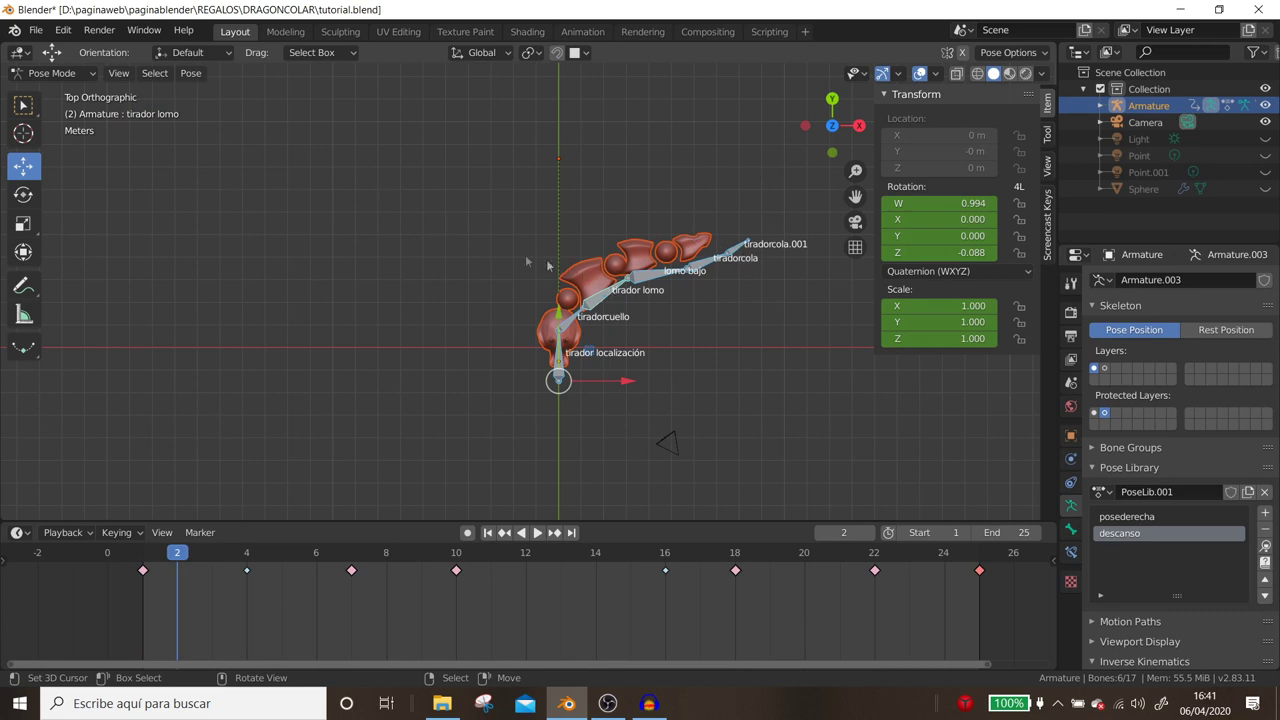
{"action": "left_click", "coordinate": [141, 593]}
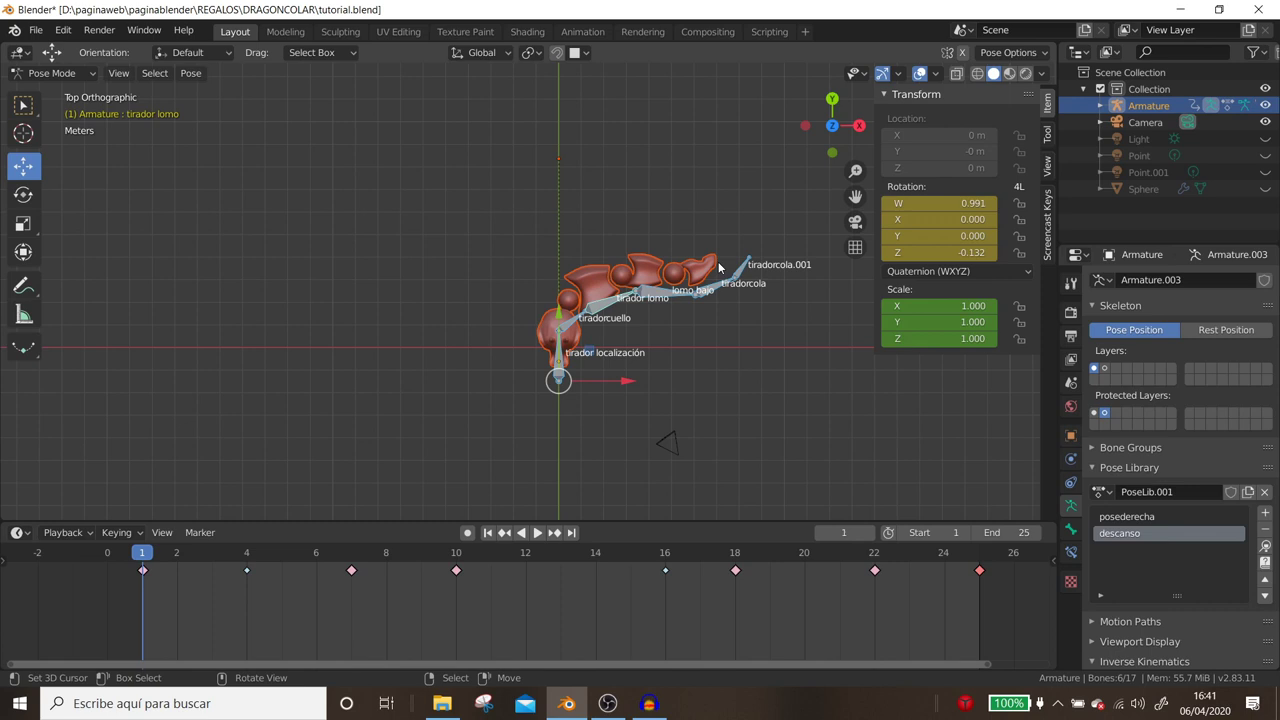
{"action": "left_click", "coordinate": [23, 285]}
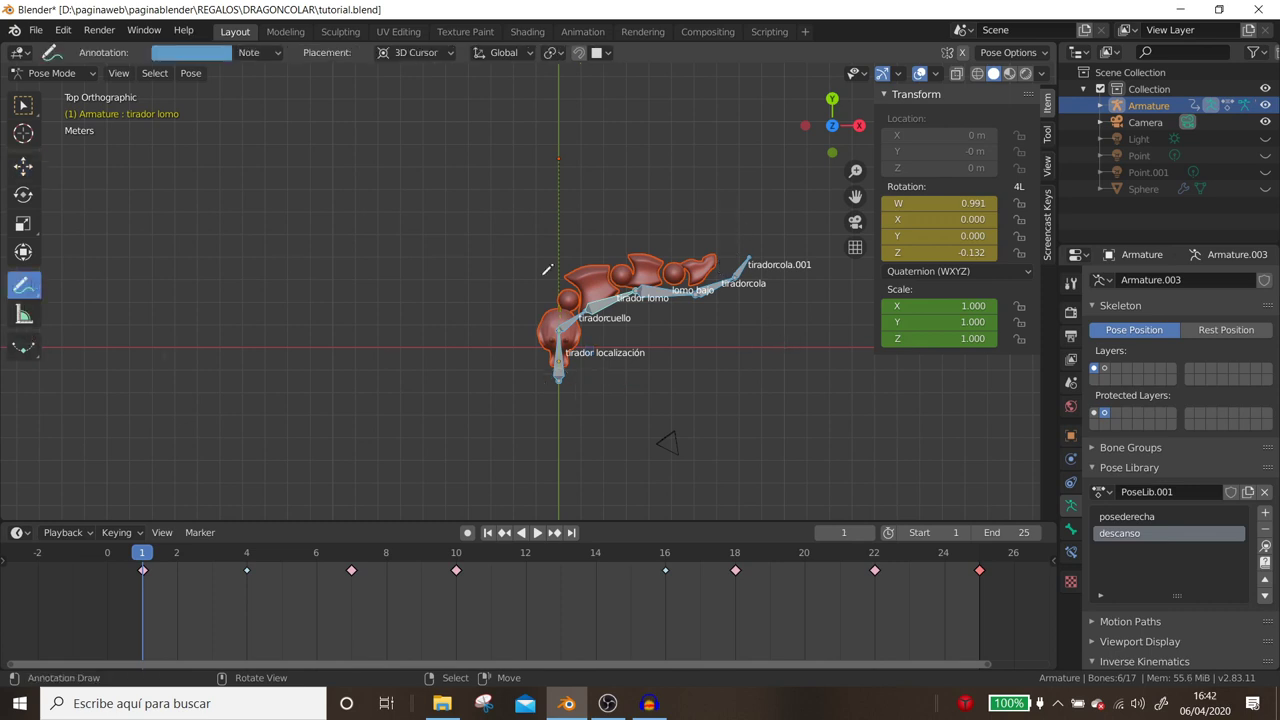
Sketch a motion arc ending at the tail tip, then a back stroke and tail hook on frame 2.
{"action": "left_click_drag", "start_coordinate": [709, 237], "coordinate": [743, 247]}
{"action": "key", "text": "Right"}
{"action": "key", "text": "Right"}
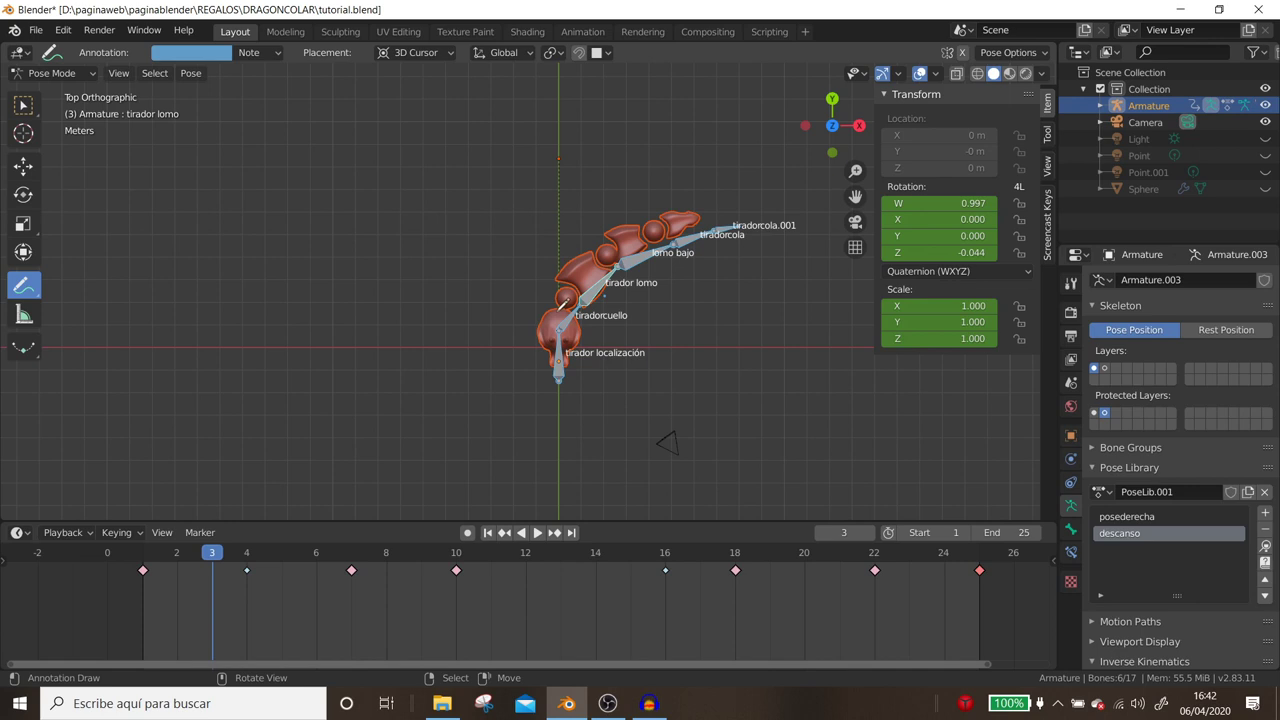
{"action": "left_click_drag", "start_coordinate": [588, 268], "coordinate": [540, 246]}
{"action": "left_click_drag", "start_coordinate": [716, 222], "coordinate": [733, 256]}
Advance to frame 6 and sketch short, V-shaped, vertical and arc strokes around the spine bones.
{"action": "key", "text": "Right"}
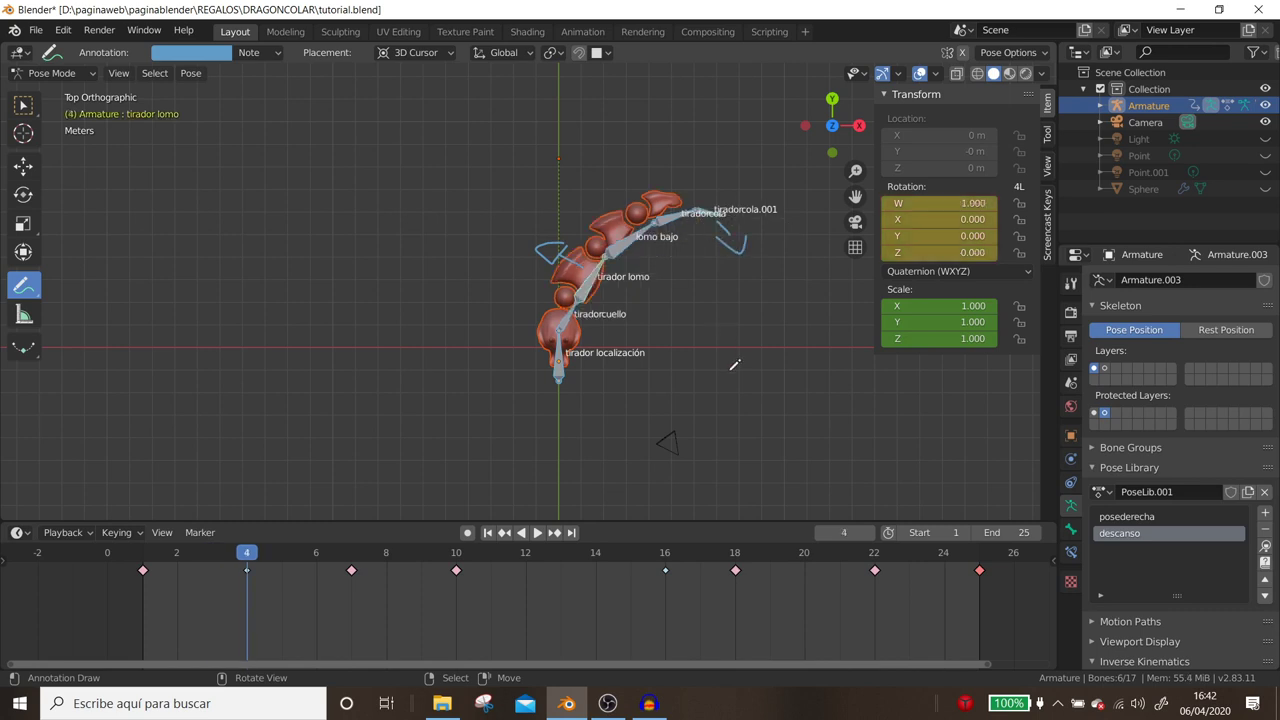
{"action": "key", "text": "Right"}
{"action": "key", "text": "Right"}
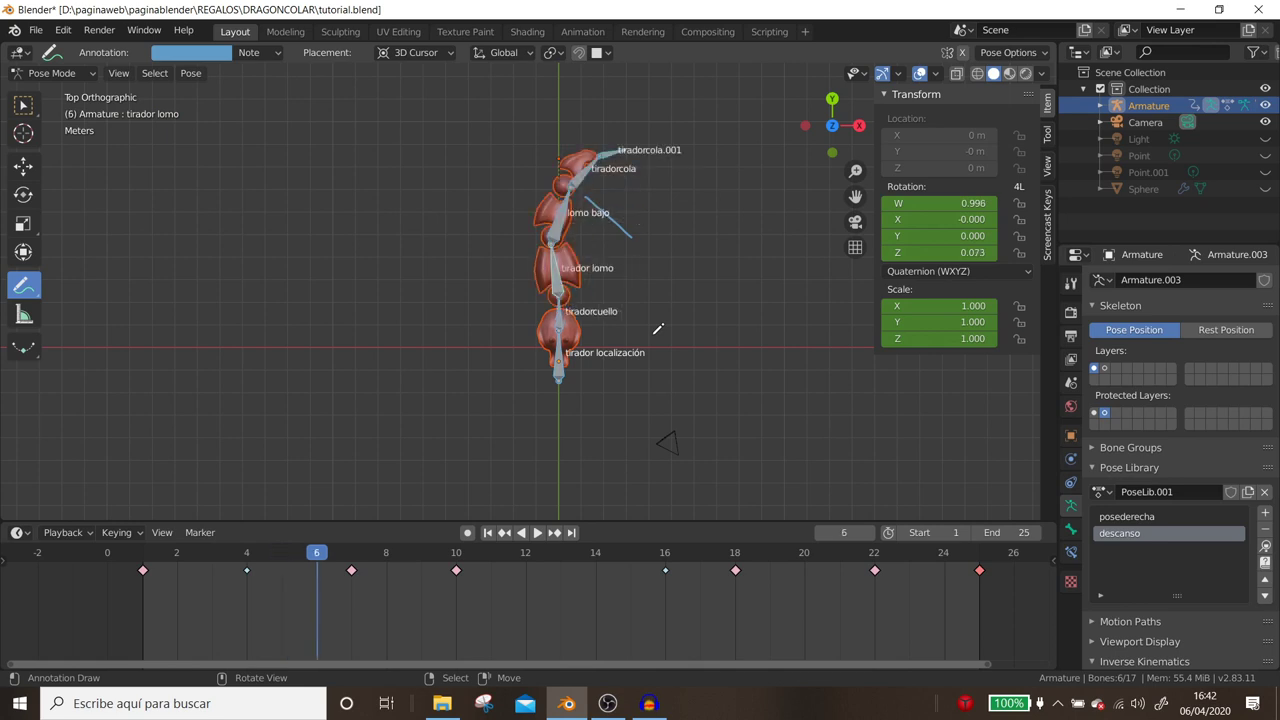
{"action": "key", "text": "Right"}
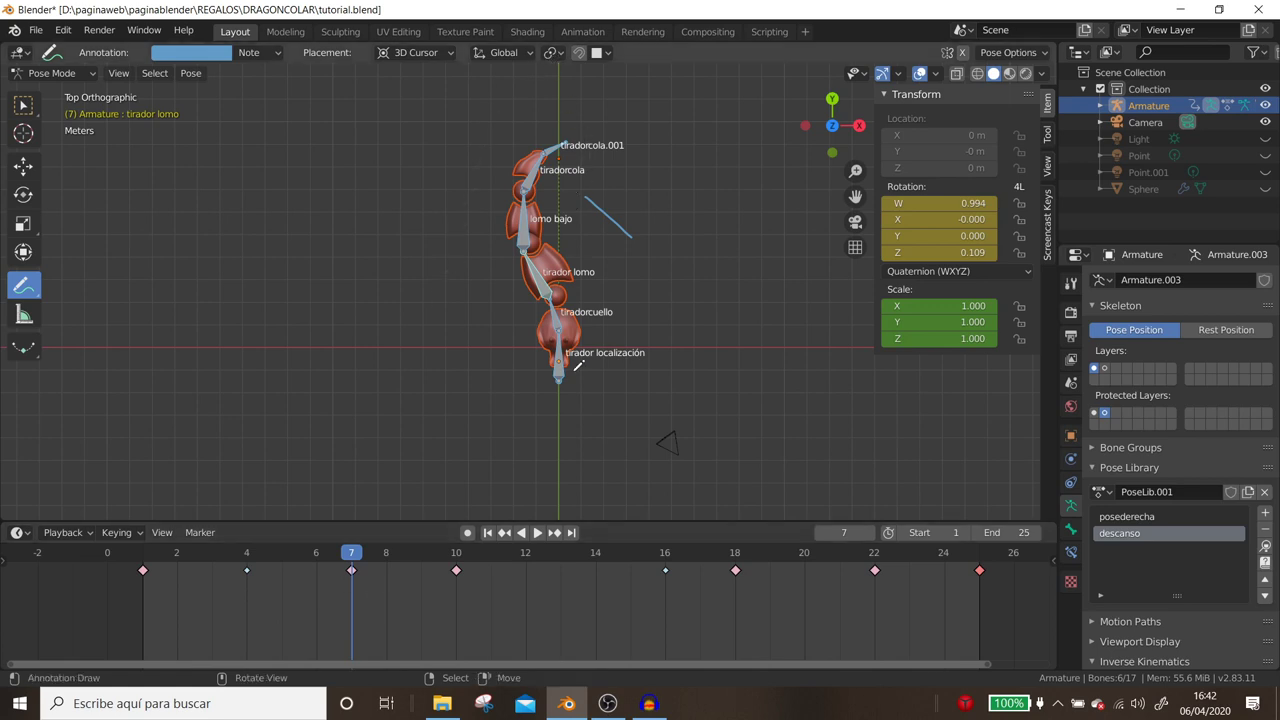
{"action": "left_click_drag", "start_coordinate": [584, 252], "coordinate": [538, 267]}
{"action": "left_click_drag", "start_coordinate": [503, 265], "coordinate": [525, 293]}
{"action": "mouse_move", "coordinate": [576, 206]}
{"action": "left_mouse_down"}
{"action": "mouse_move", "coordinate": [572, 276]}
{"action": "mouse_move", "coordinate": [602, 226]}
{"action": "mouse_move", "coordinate": [556, 265]}
{"action": "left_mouse_up"}
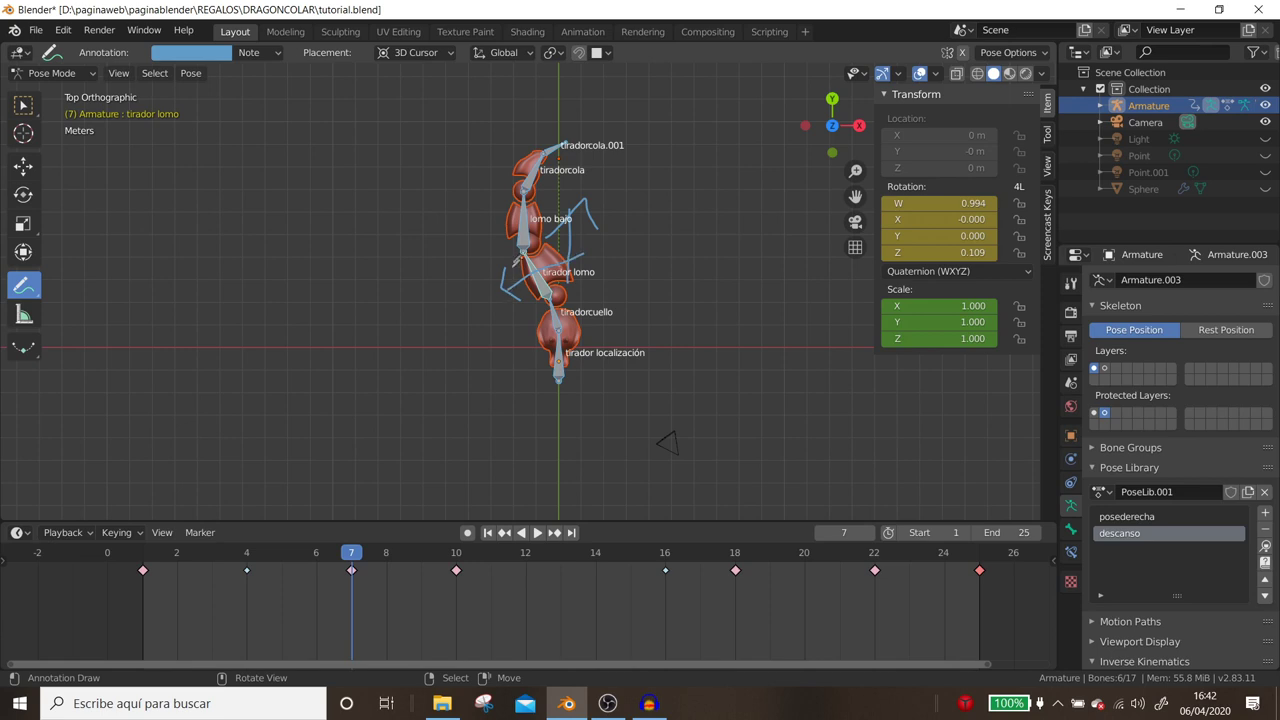
{"action": "mouse_move", "coordinate": [522, 218]}
{"action": "left_mouse_down"}
{"action": "mouse_move", "coordinate": [487, 210]}
{"action": "mouse_move", "coordinate": [479, 135]}
{"action": "mouse_move", "coordinate": [572, 112]}
{"action": "mouse_move", "coordinate": [559, 122]}
{"action": "left_mouse_up"}
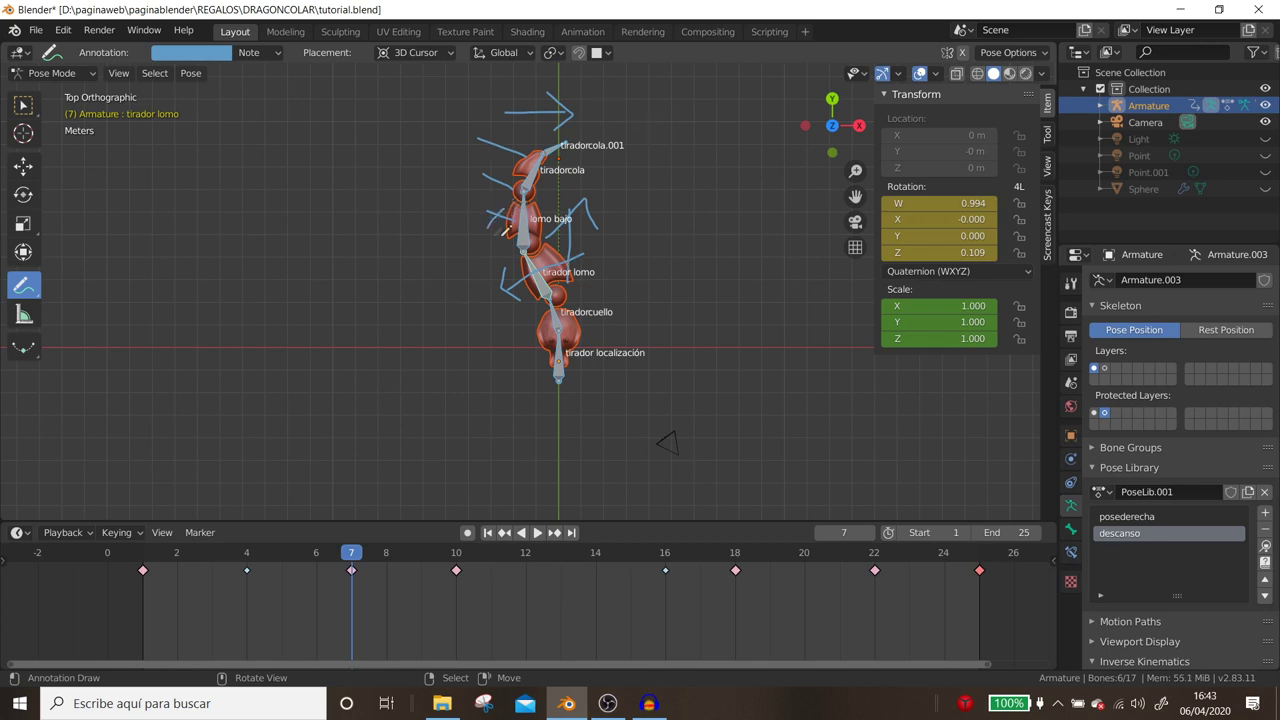
Draw a curling arc down from lomo bajo, then step between frames 6 and 9 to compare poses.
{"action": "left_click_drag", "start_coordinate": [496, 212], "coordinate": [469, 233]}
{"action": "key", "text": "Right"}
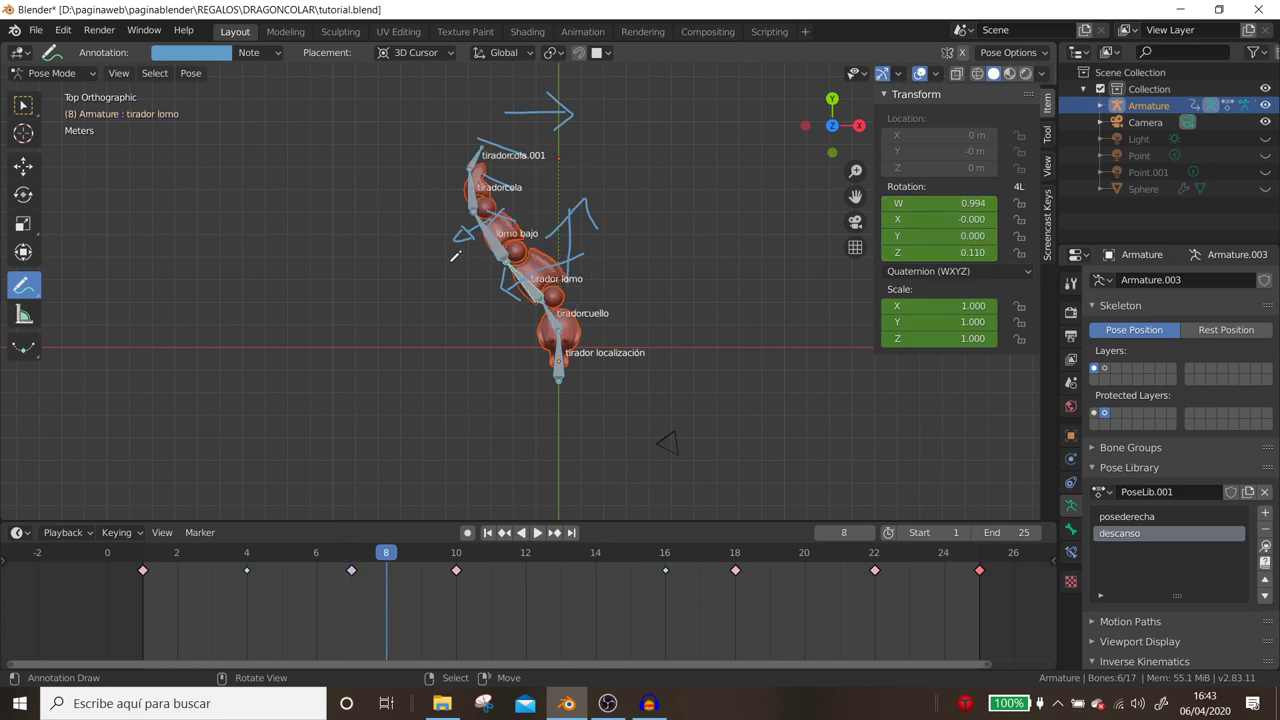
{"action": "key", "text": "Right"}
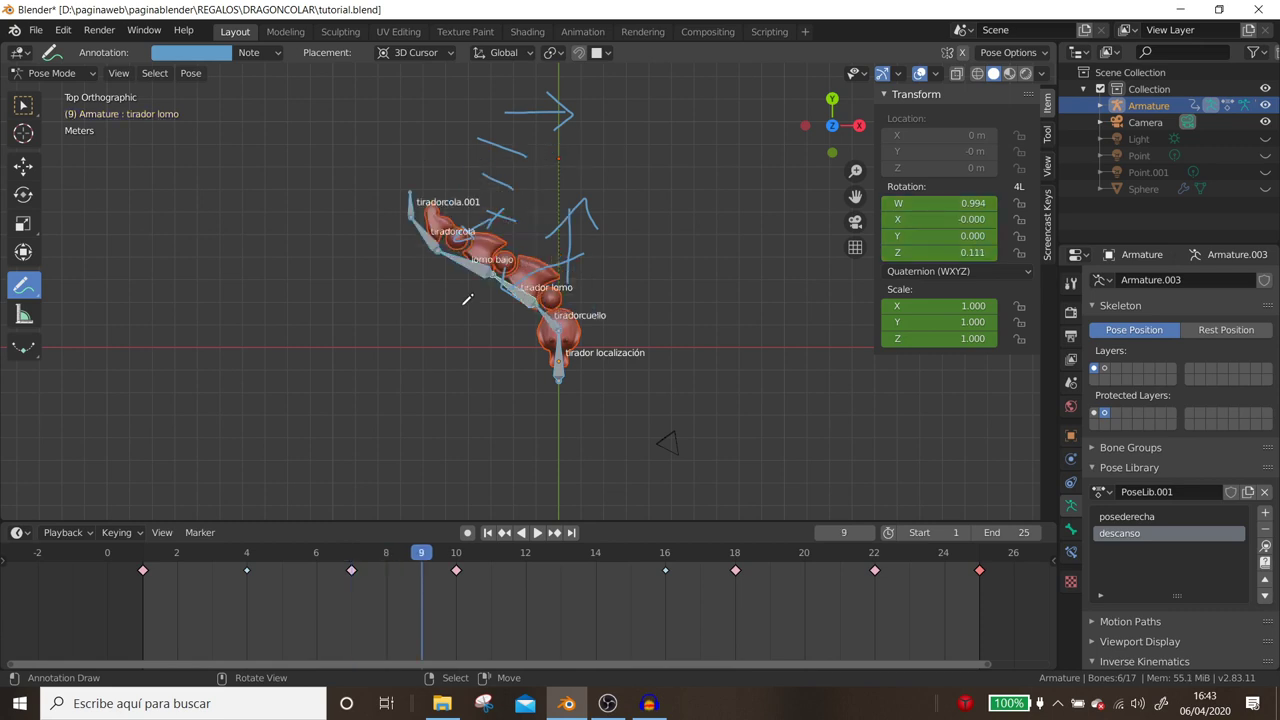
{"action": "key", "text": "Left"}
{"action": "key", "text": "Left"}
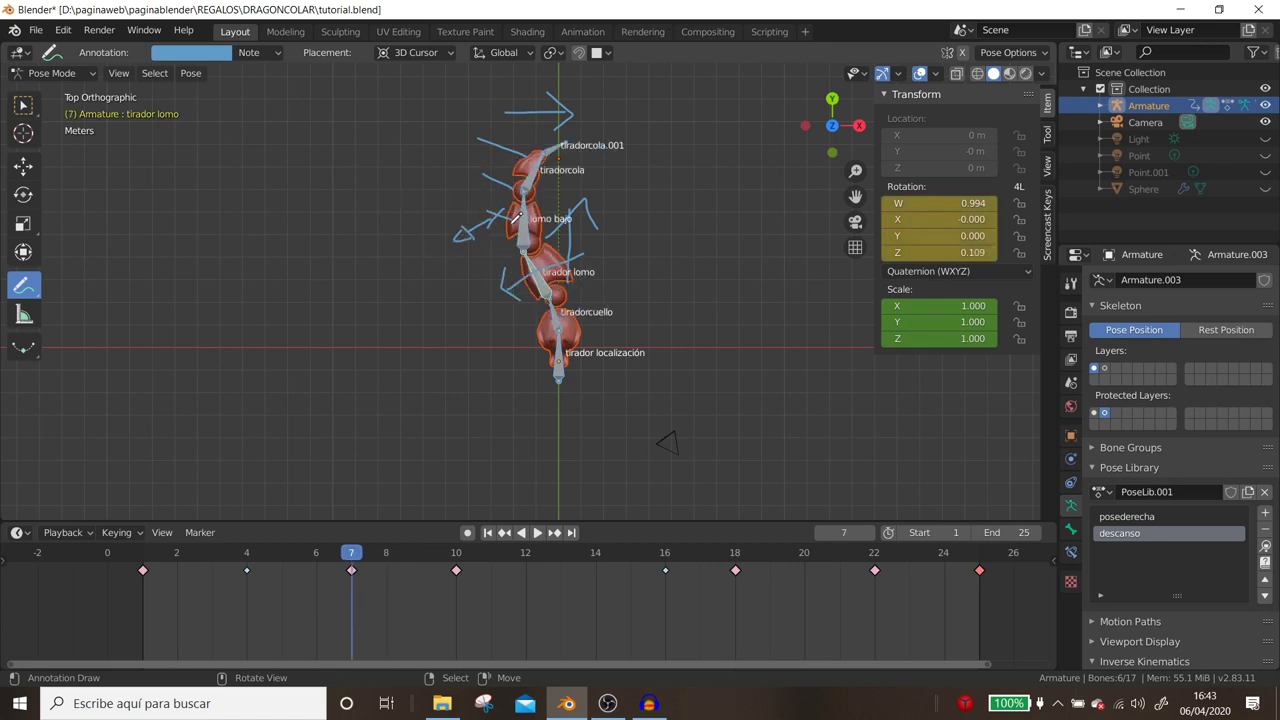
{"action": "key", "text": "Left"}
{"action": "key", "text": "Right"}
{"action": "key", "text": "Right"}
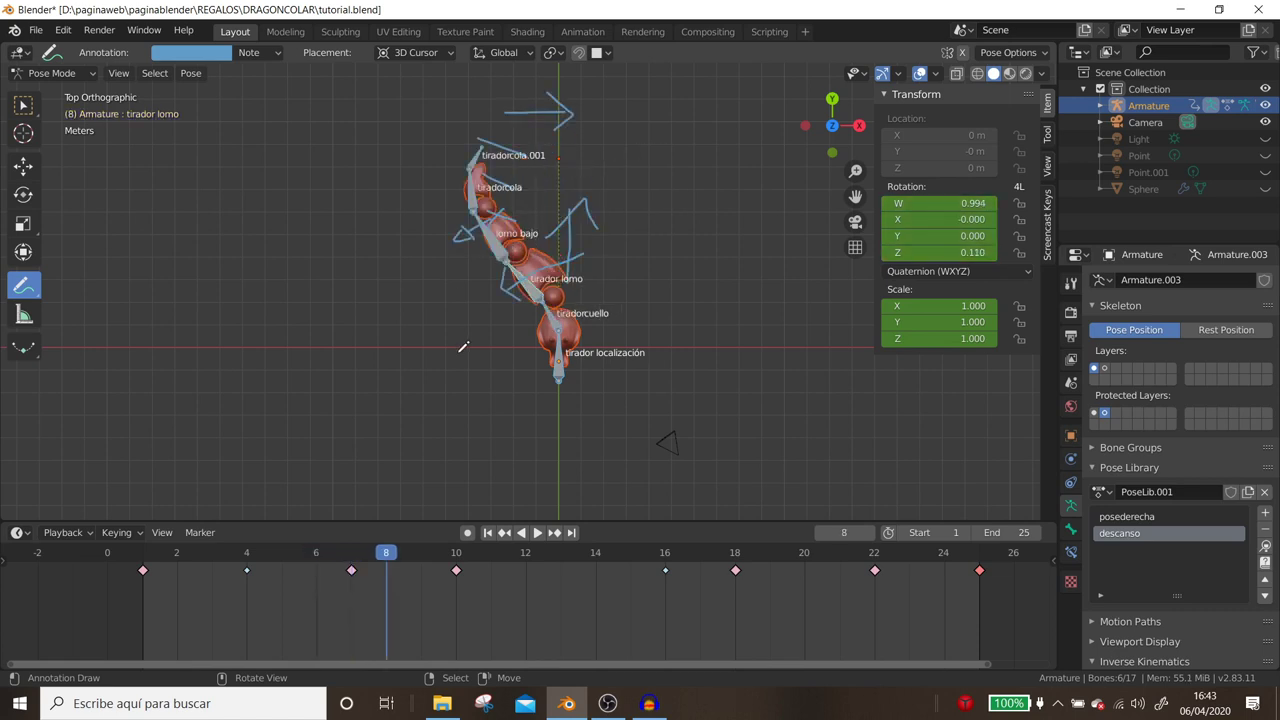
{"action": "key", "text": "Right"}
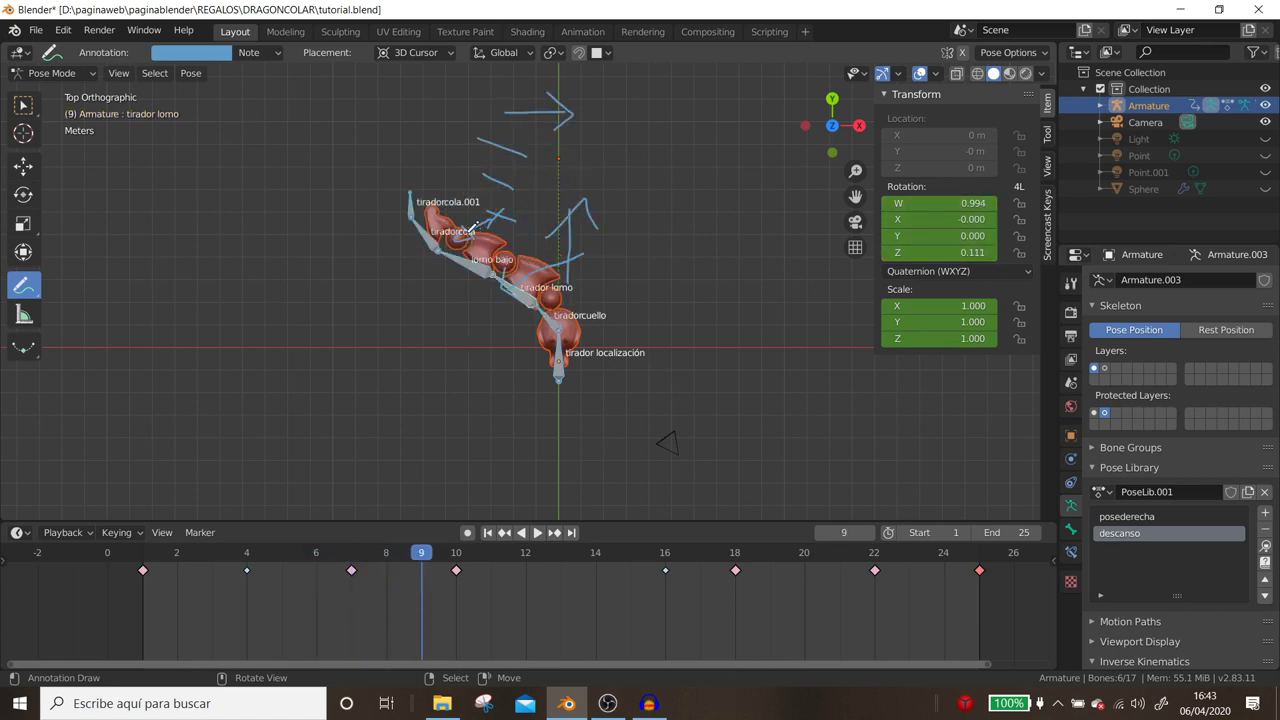
Sketch new strokes and a V-shaped hook arc near the tail on frame 9, then advance to frame 10.
{"action": "mouse_move", "coordinate": [443, 207]}
{"action": "left_mouse_down"}
{"action": "mouse_move", "coordinate": [486, 170]}
{"action": "mouse_move", "coordinate": [459, 192]}
{"action": "left_mouse_up"}
{"action": "left_click_drag", "start_coordinate": [456, 281], "coordinate": [453, 294]}
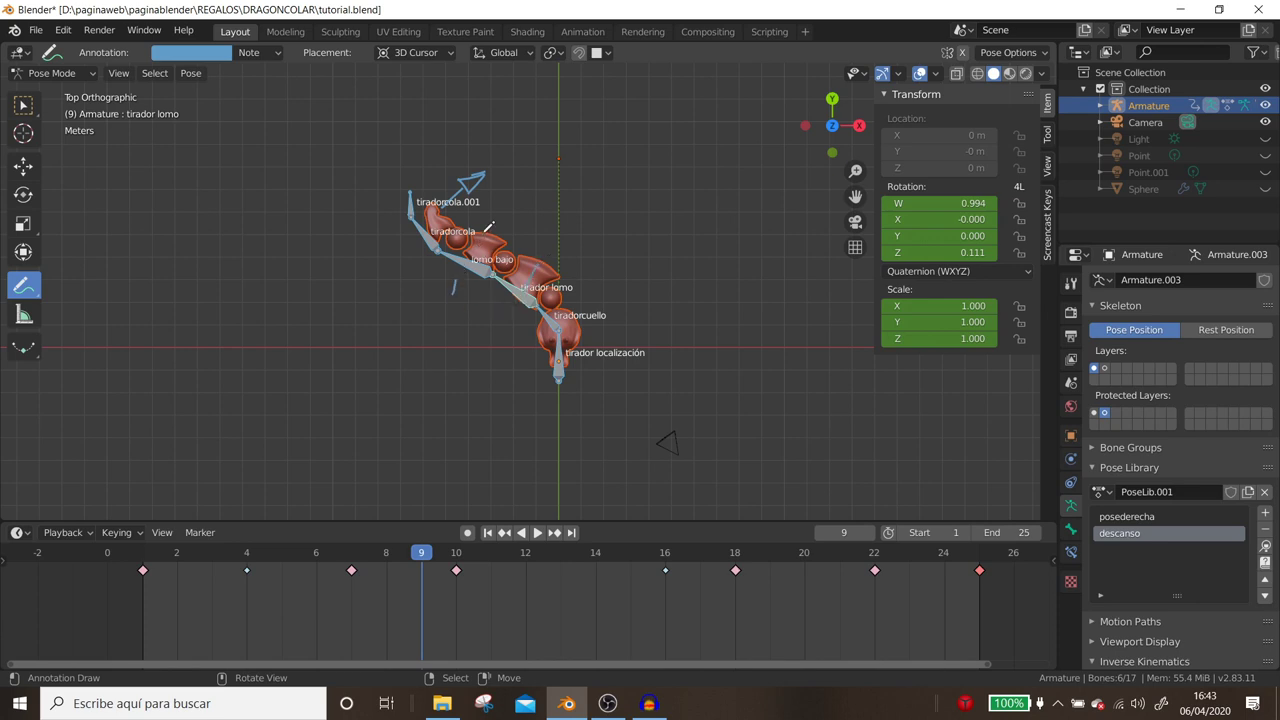
{"action": "left_click_drag", "start_coordinate": [428, 282], "coordinate": [520, 302]}
{"action": "key", "text": "Right"}
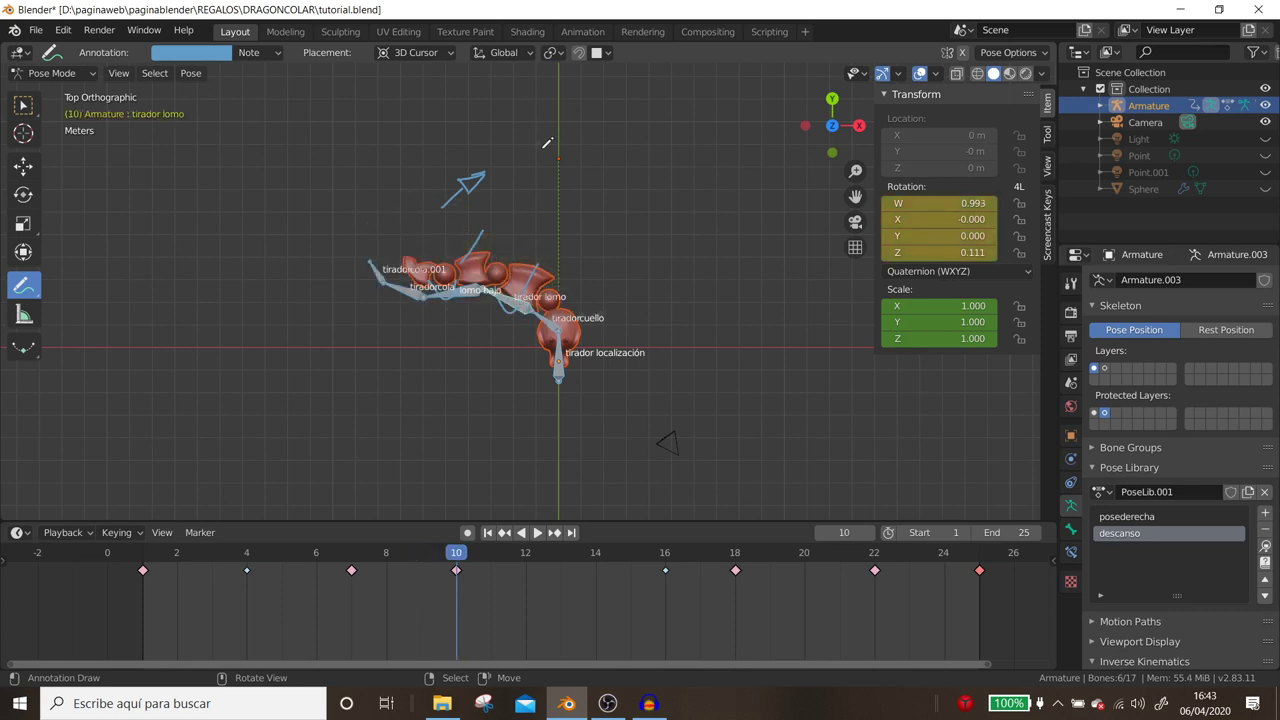
Sketch a curved arc on frame 12 and another below lomo bajo on frame 13.
{"action": "key", "text": "Right"}
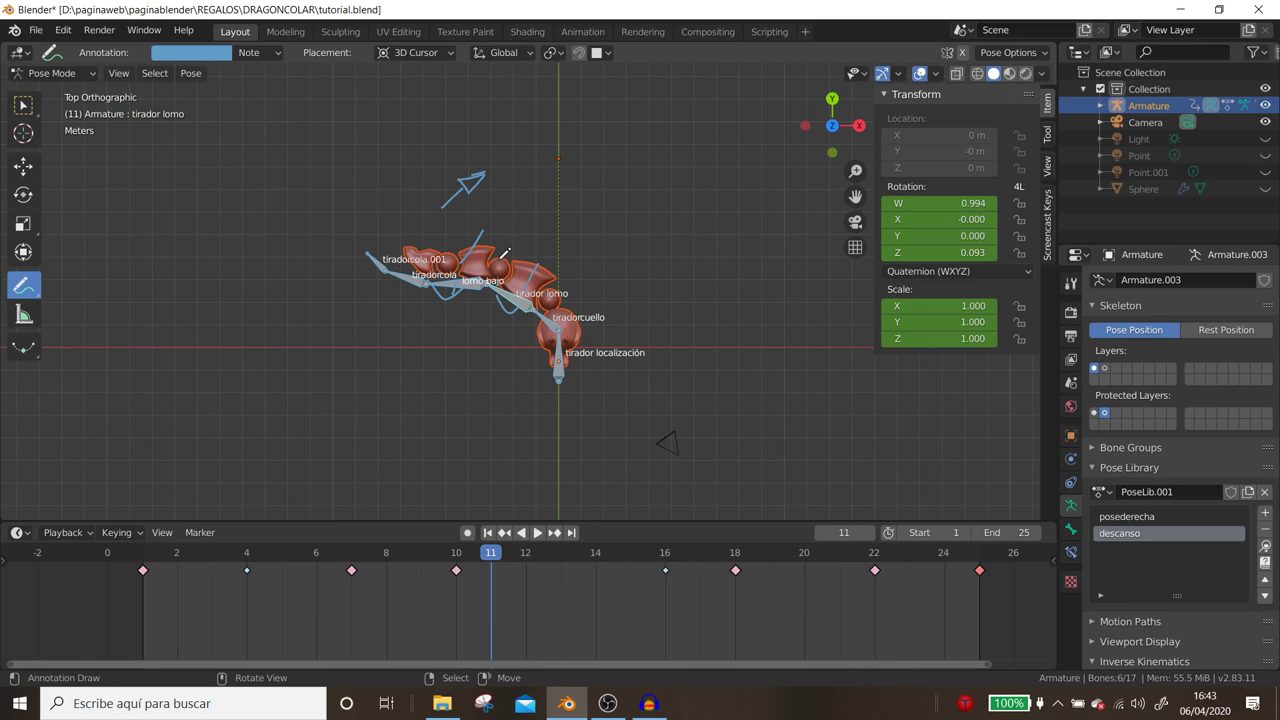
{"action": "key", "text": "Right"}
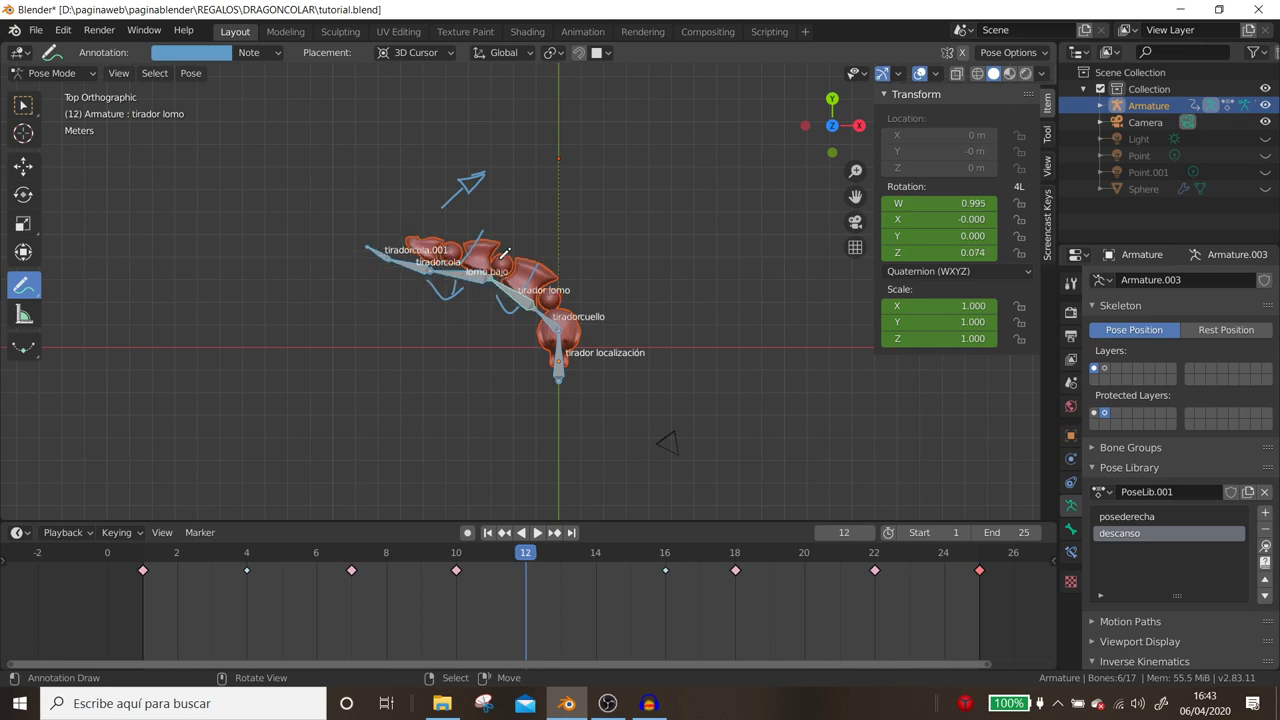
{"action": "mouse_move", "coordinate": [545, 271]}
{"action": "left_mouse_down"}
{"action": "mouse_move", "coordinate": [582, 247]}
{"action": "mouse_move", "coordinate": [600, 255]}
{"action": "left_mouse_up"}
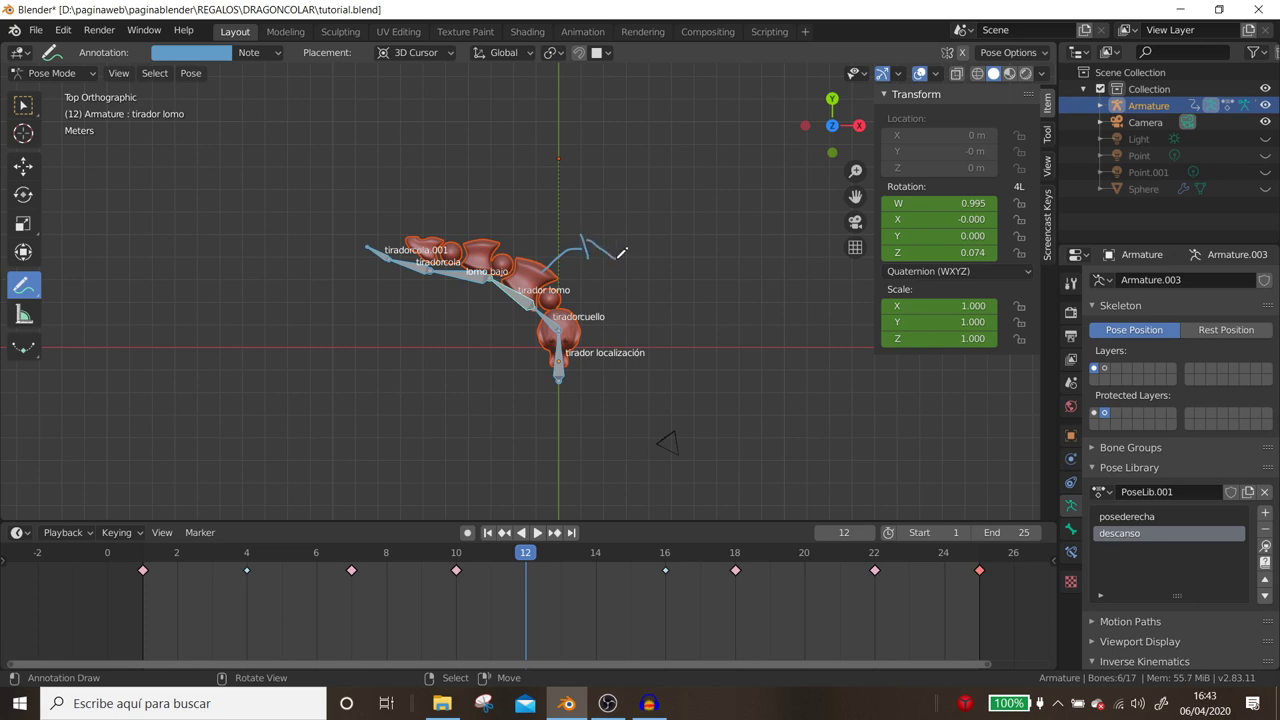
{"action": "key", "text": "Right"}
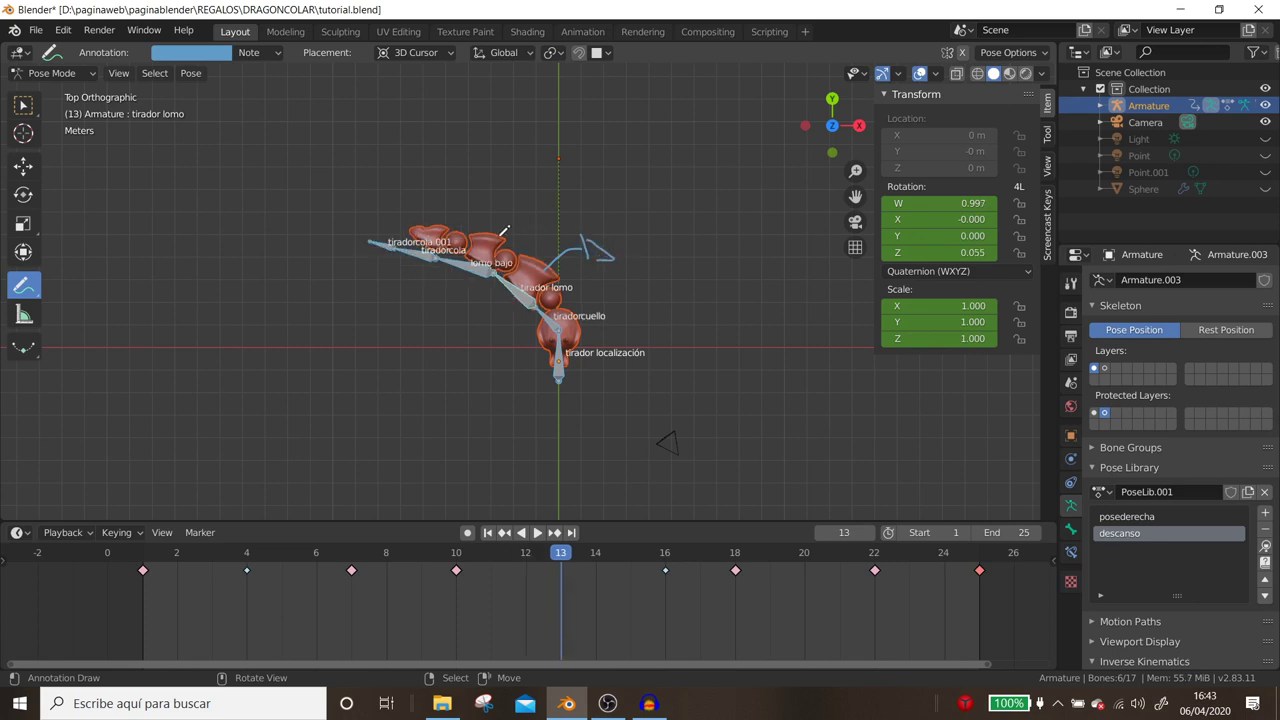
{"action": "mouse_move", "coordinate": [464, 262]}
{"action": "left_mouse_down"}
{"action": "mouse_move", "coordinate": [481, 277]}
{"action": "mouse_move", "coordinate": [367, 270]}
{"action": "left_mouse_up"}
Step ahead to frame 17 and sketch arc strokes along the tail's path.
{"action": "key", "text": "Right"}
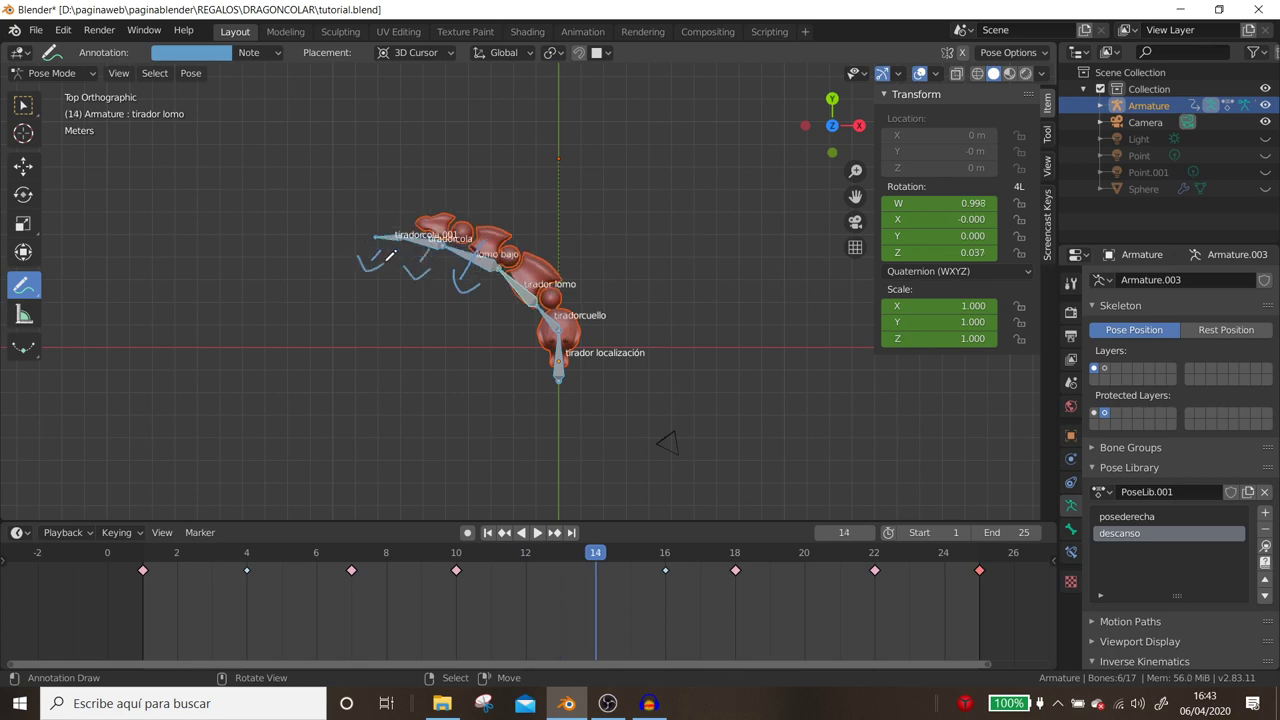
{"action": "key", "text": "Right"}
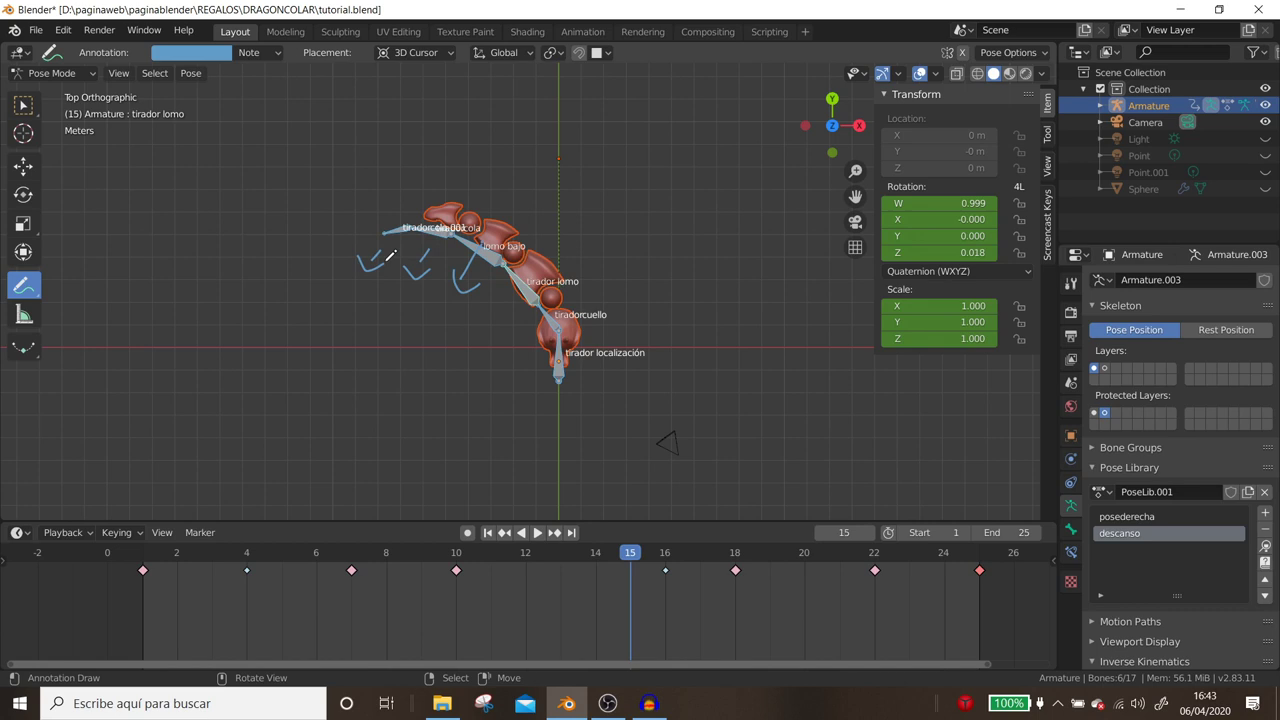
{"action": "key", "text": "Right"}
{"action": "key", "text": "Right"}
{"action": "left_click_drag", "start_coordinate": [578, 252], "coordinate": [620, 258]}
{"action": "mouse_move", "coordinate": [500, 165]}
{"action": "left_mouse_down"}
{"action": "mouse_move", "coordinate": [530, 208]}
{"action": "mouse_move", "coordinate": [472, 238]}
{"action": "left_mouse_up"}
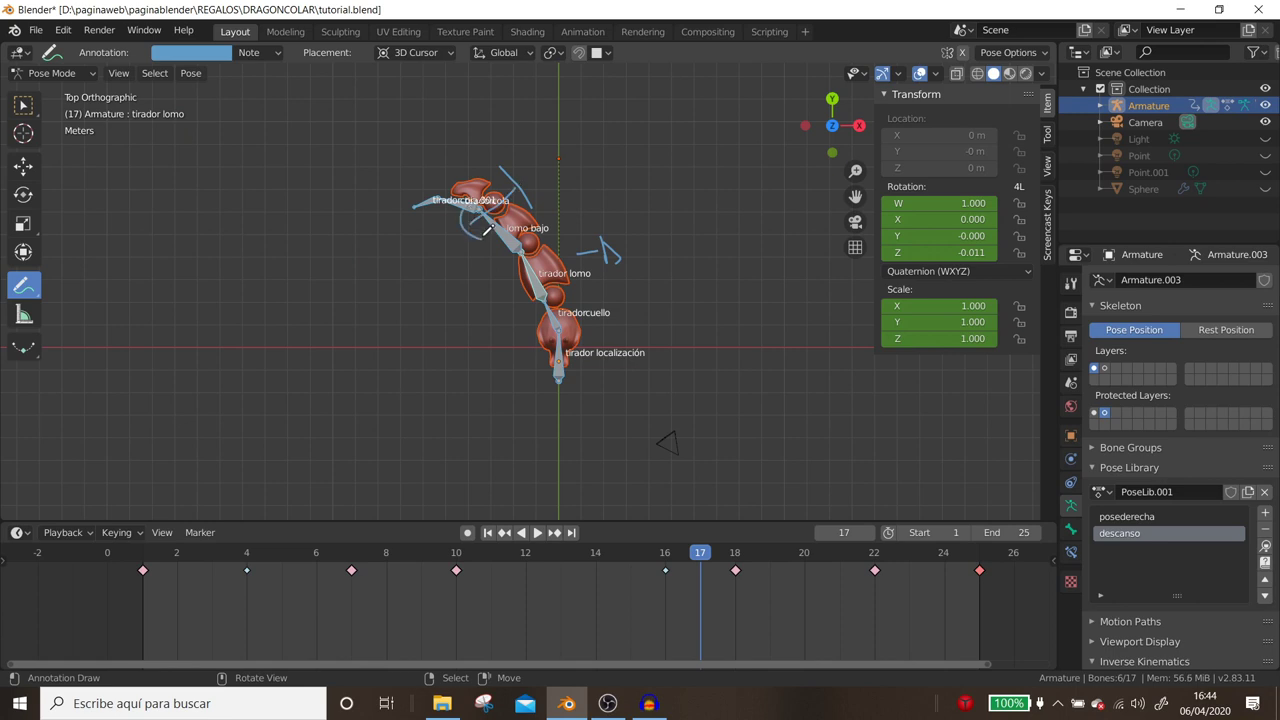
On frame 23, sketch dipping arcs near lomo bajo and strokes crossing the spine.
{"action": "key", "text": "Right"}
{"action": "key", "text": "Right"}
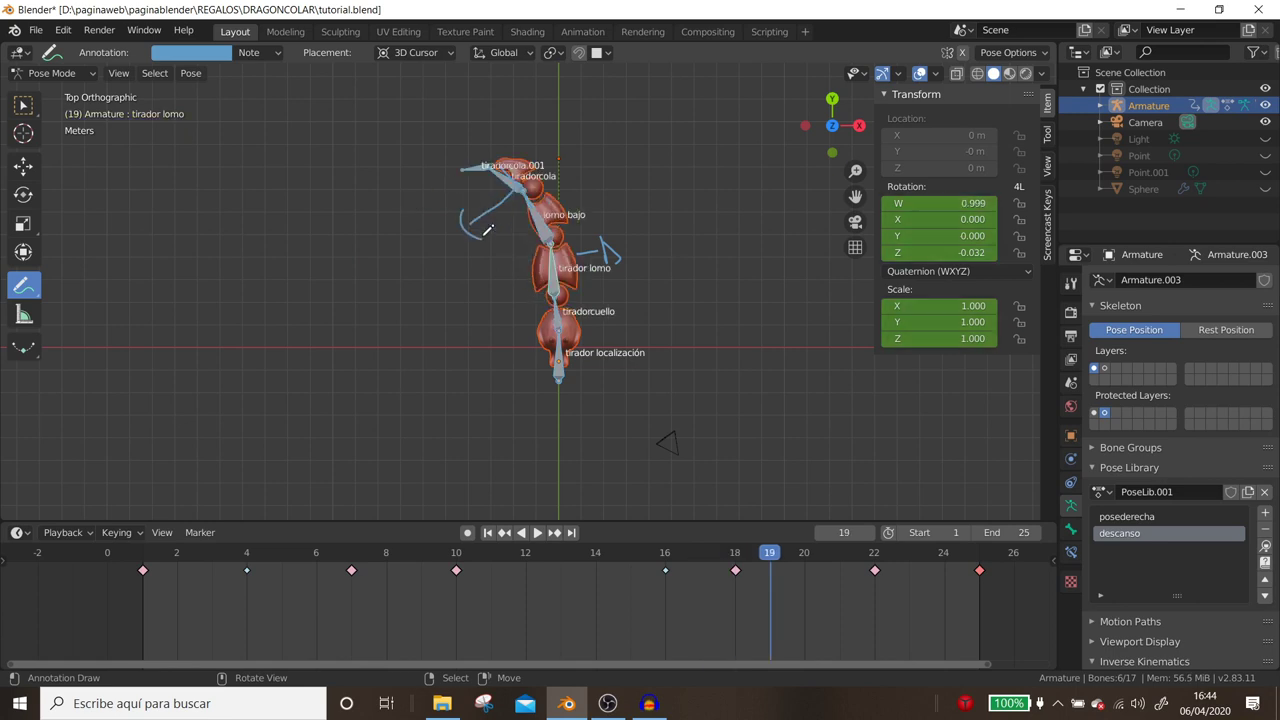
{"action": "key", "text": "Right"}
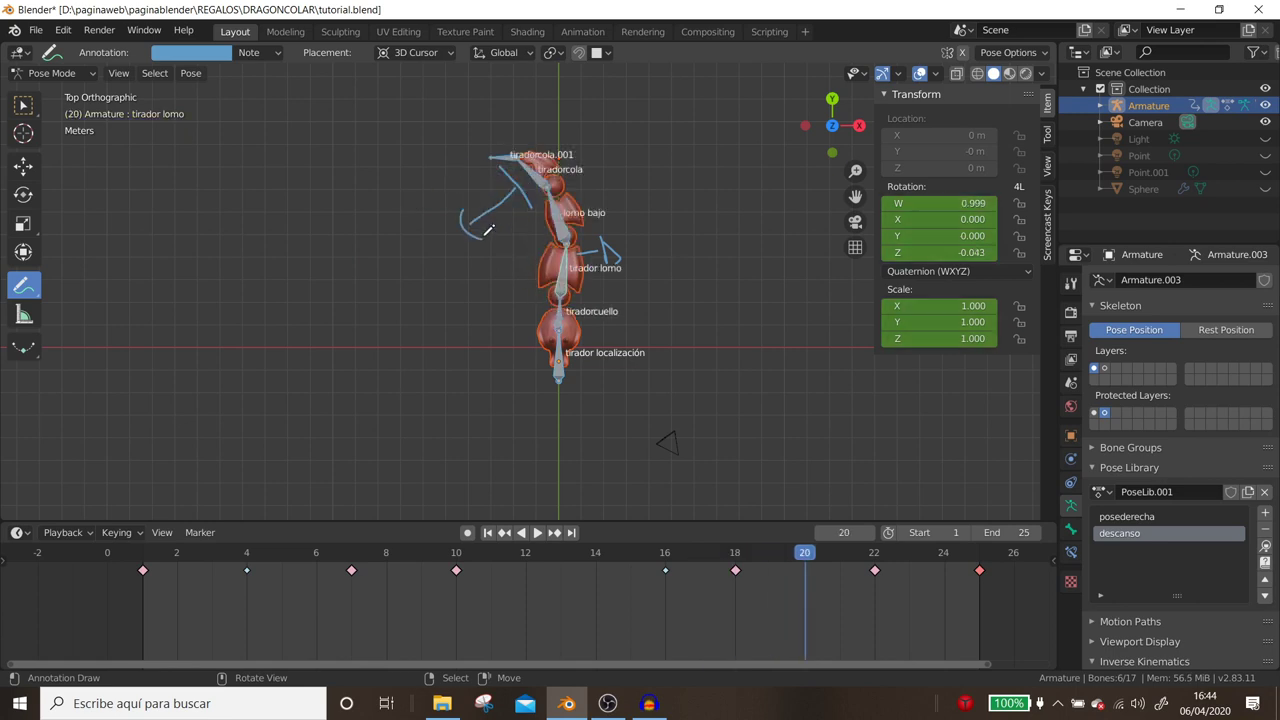
{"action": "key", "text": "Right"}
{"action": "key", "text": "Right"}
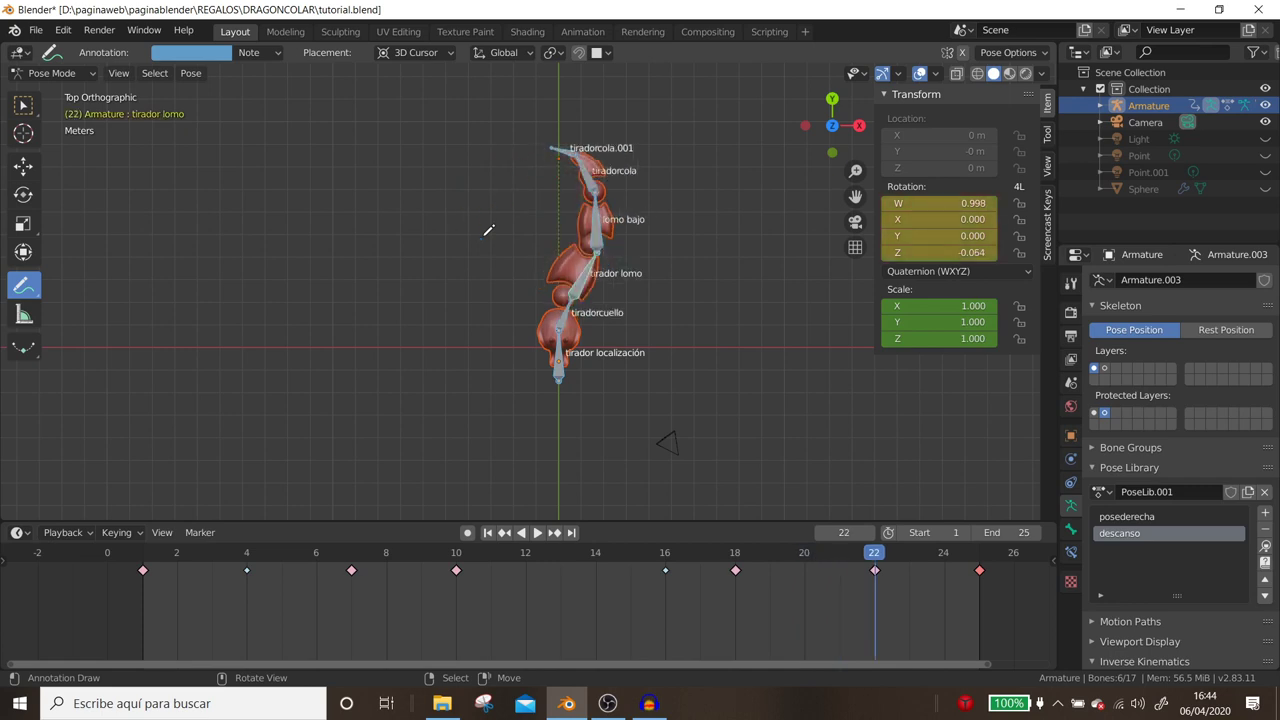
{"action": "key", "text": "Right"}
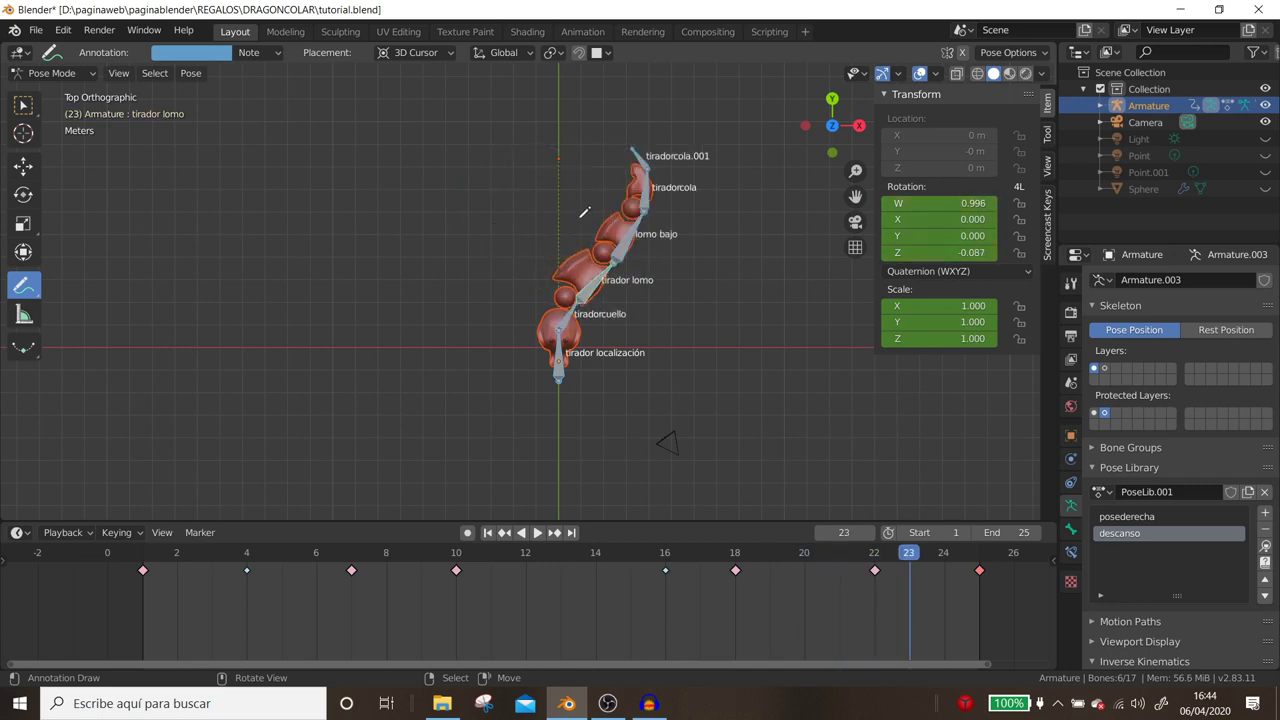
{"action": "left_click_drag", "start_coordinate": [560, 249], "coordinate": [614, 292]}
{"action": "left_click_drag", "start_coordinate": [640, 254], "coordinate": [671, 246]}
{"action": "left_click_drag", "start_coordinate": [615, 233], "coordinate": [601, 298]}
{"action": "left_click_drag", "start_coordinate": [575, 242], "coordinate": [642, 234]}
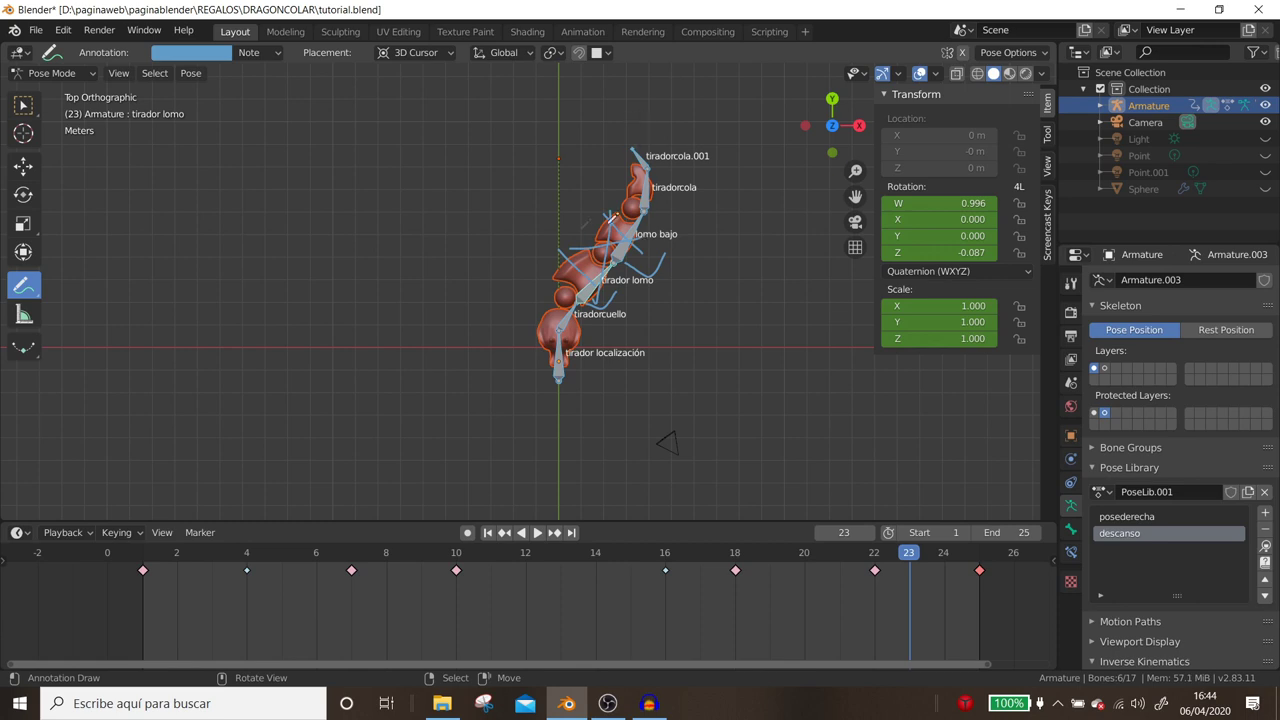
Sketch a curved arc around the tail bones and settle on the loop's final frame 25.
{"action": "key", "text": "Right"}
{"action": "key", "text": "Right"}
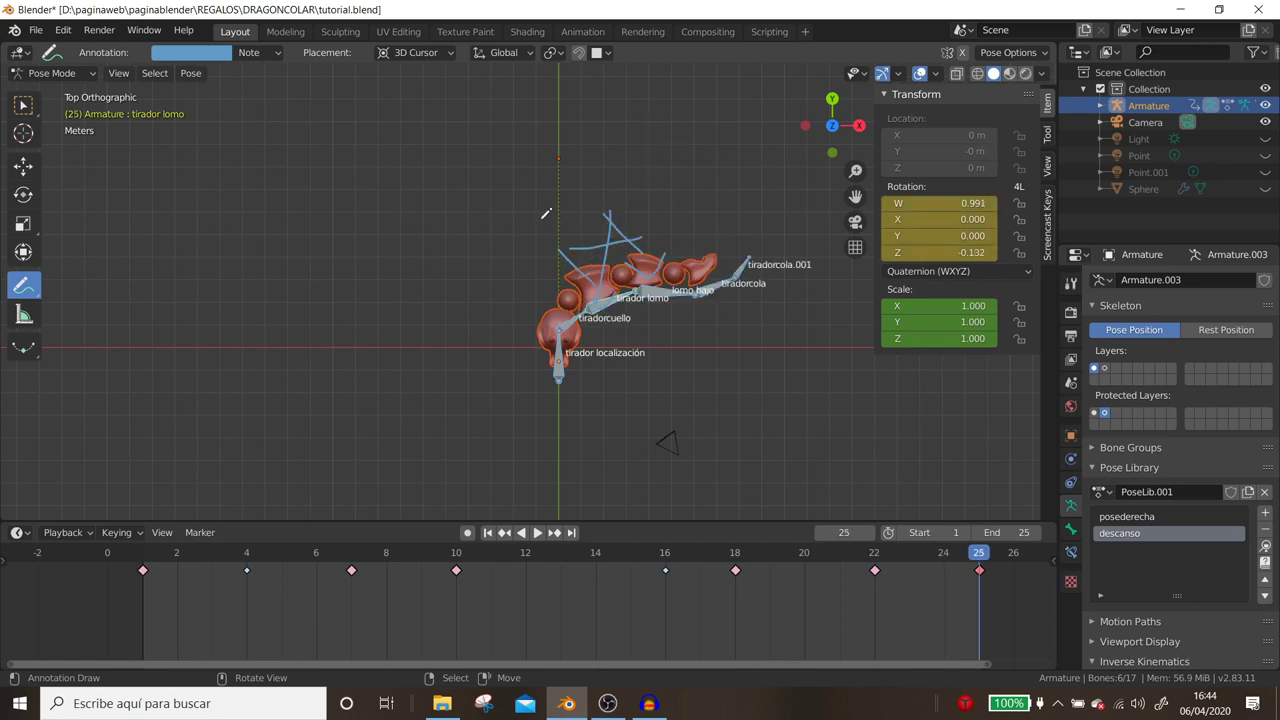
{"action": "left_click_drag", "start_coordinate": [690, 262], "coordinate": [725, 297]}
{"action": "key", "text": "Right"}
{"action": "key", "text": "Right"}
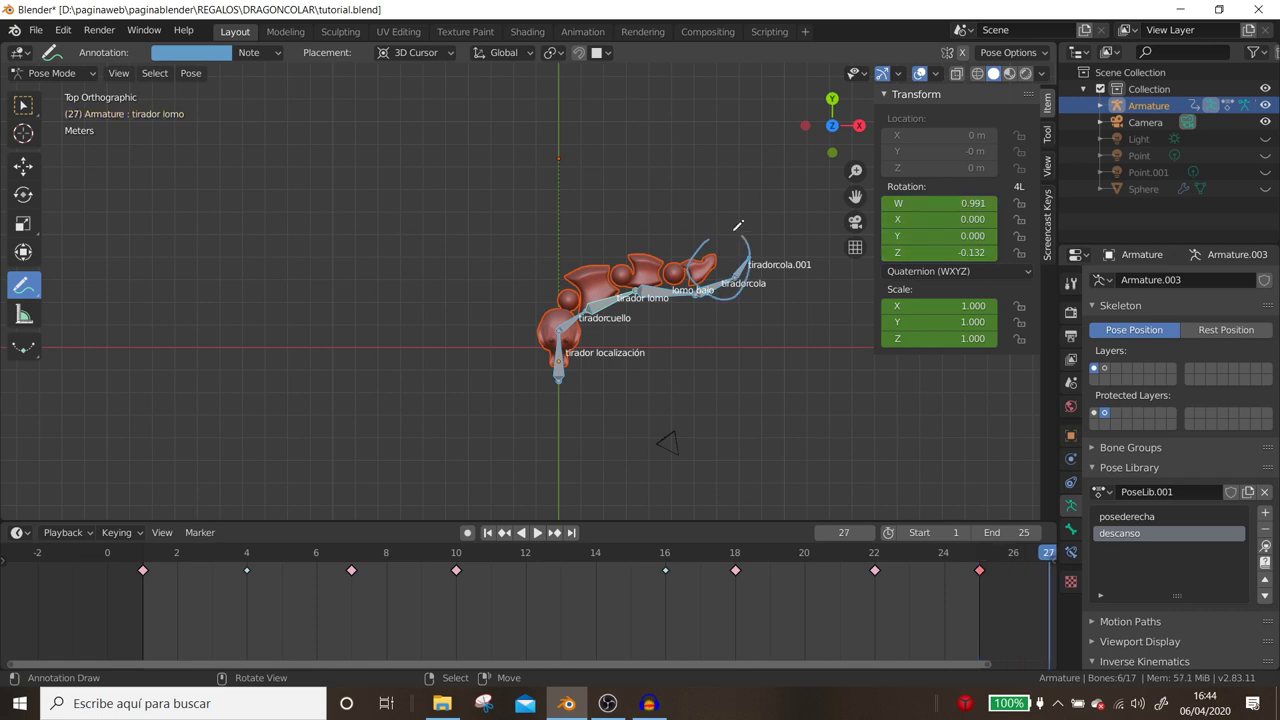
{"action": "key", "text": "Left"}
{"action": "key", "text": "Left"}
{"action": "key", "text": "Left"}
{"action": "key", "text": "Right"}
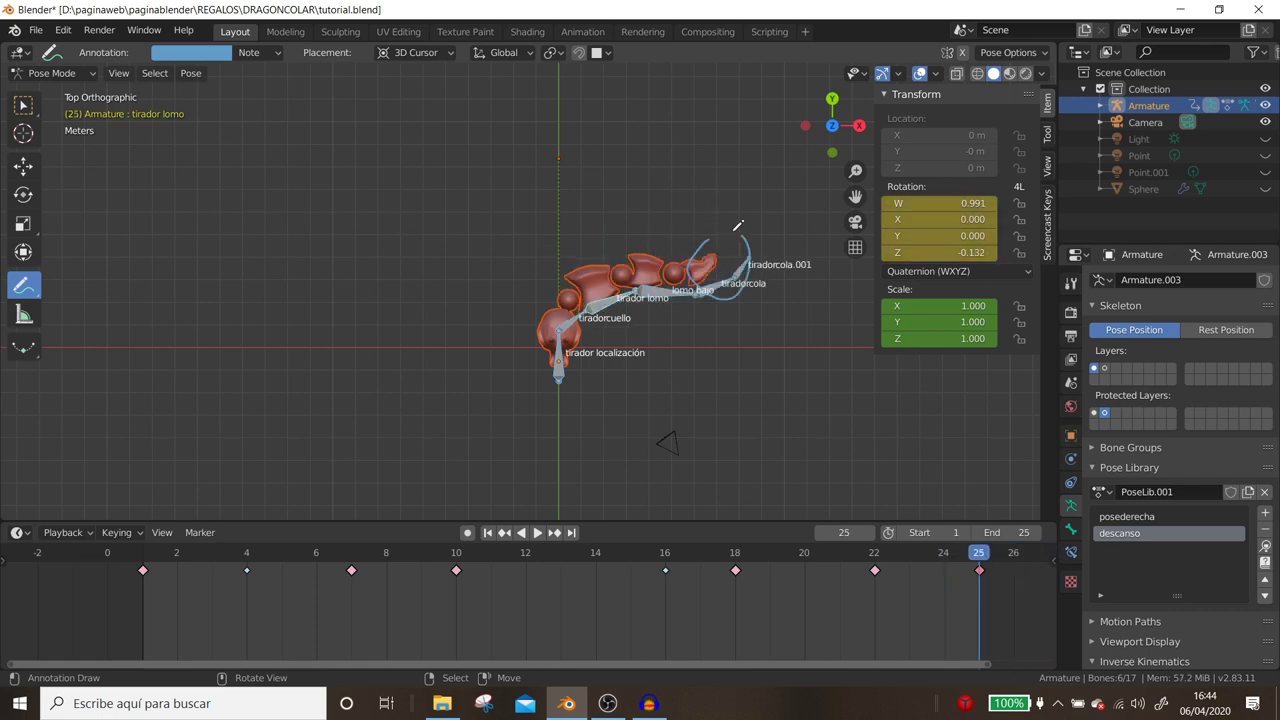
Replay the tail loop from frame 1, scrub between frames 7 and 9, and stop at frame 10.
{"action": "left_click", "coordinate": [133, 601]}
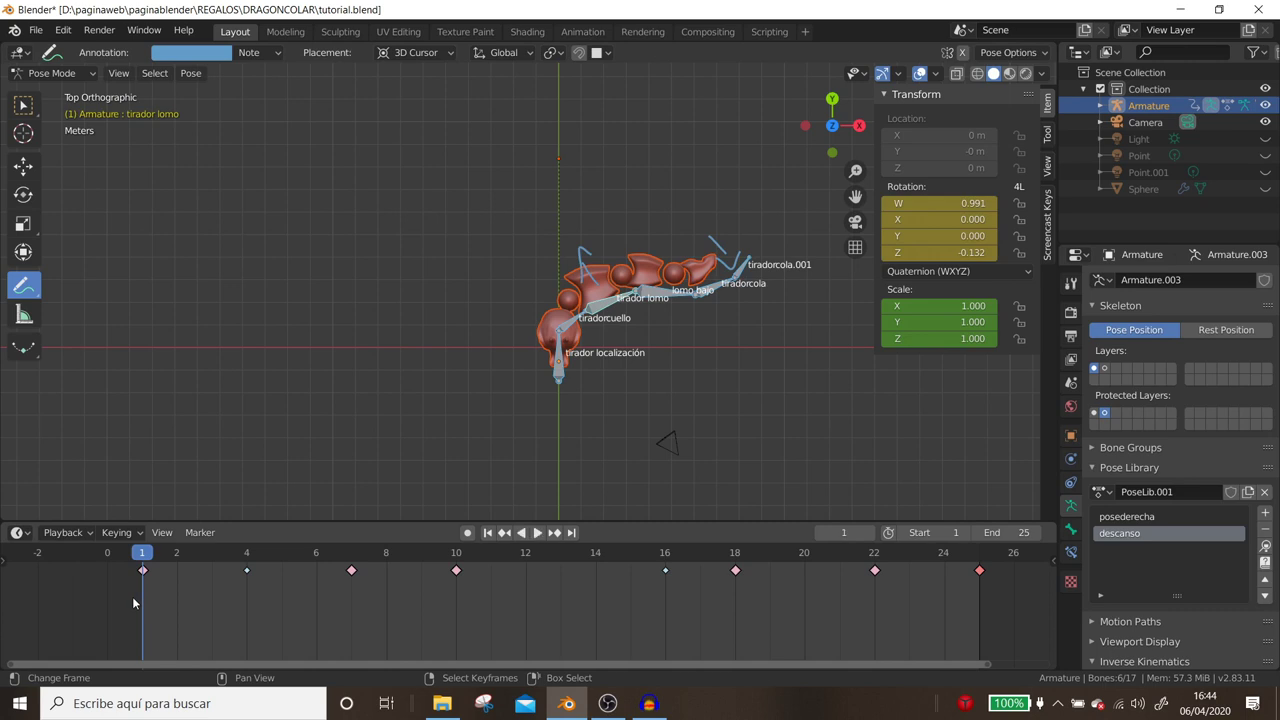
{"action": "key", "text": "space"}
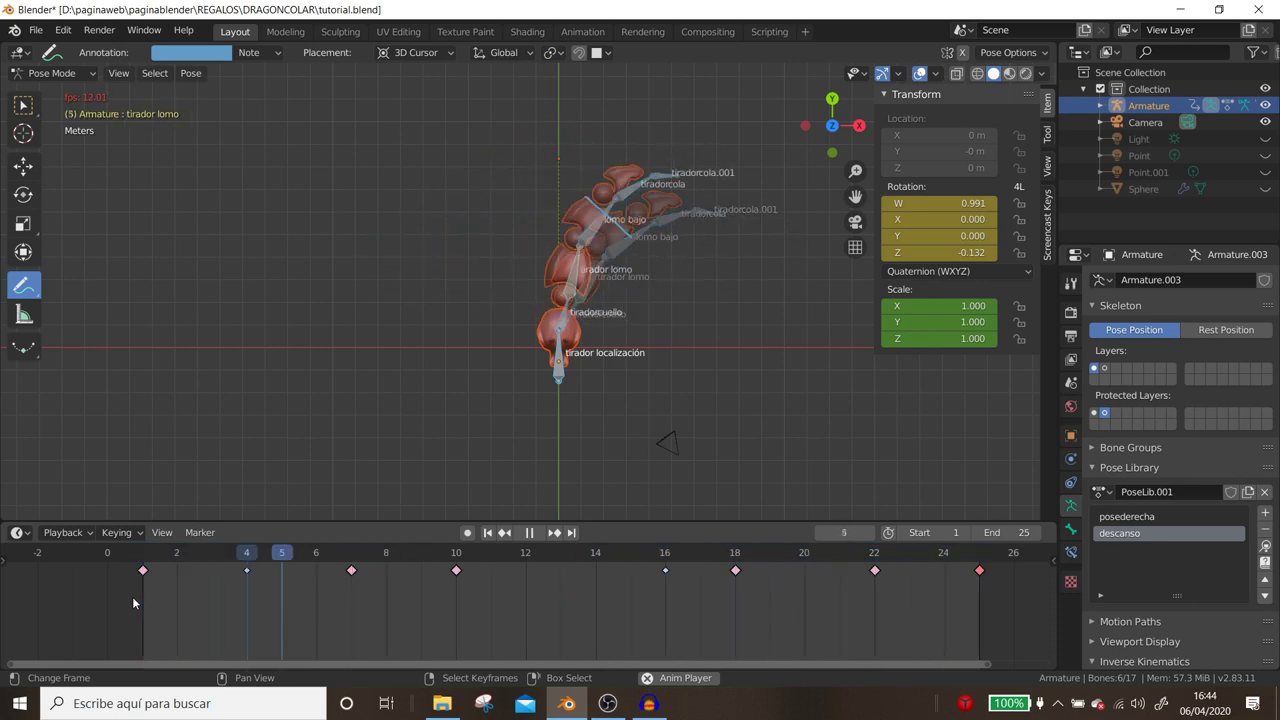
{"action": "key", "text": "Escape"}
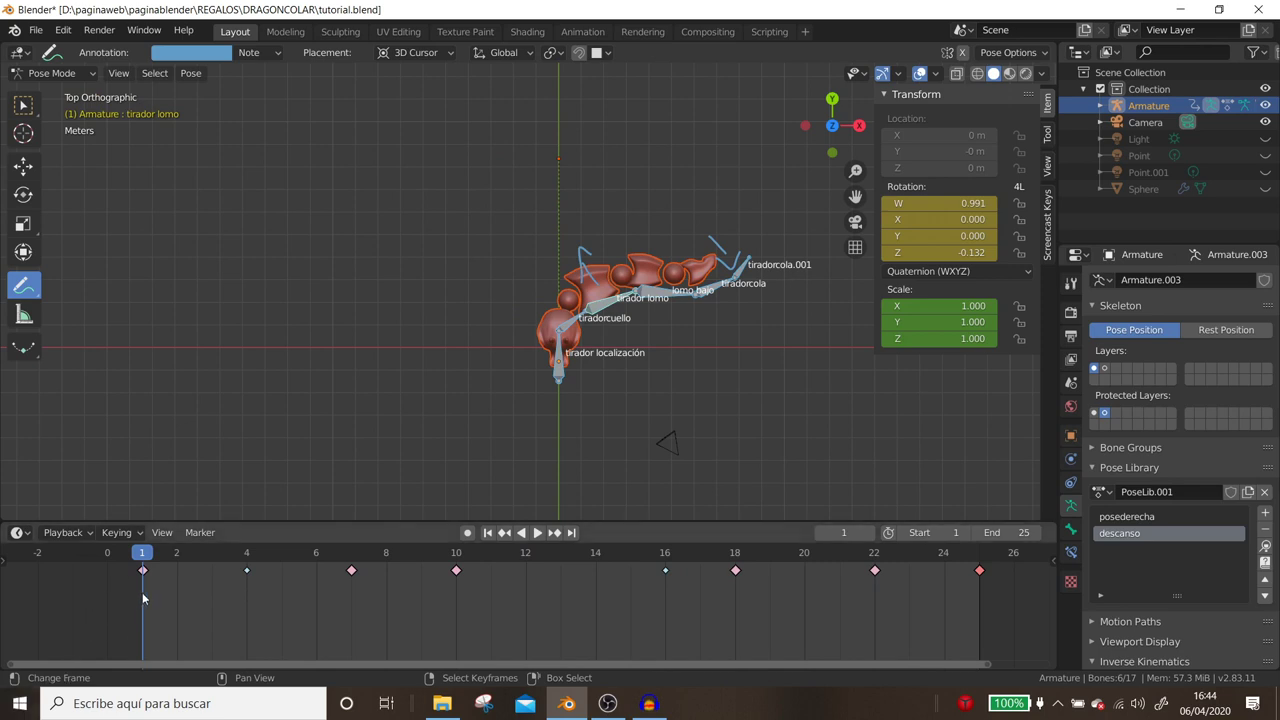
{"action": "key", "text": "space"}
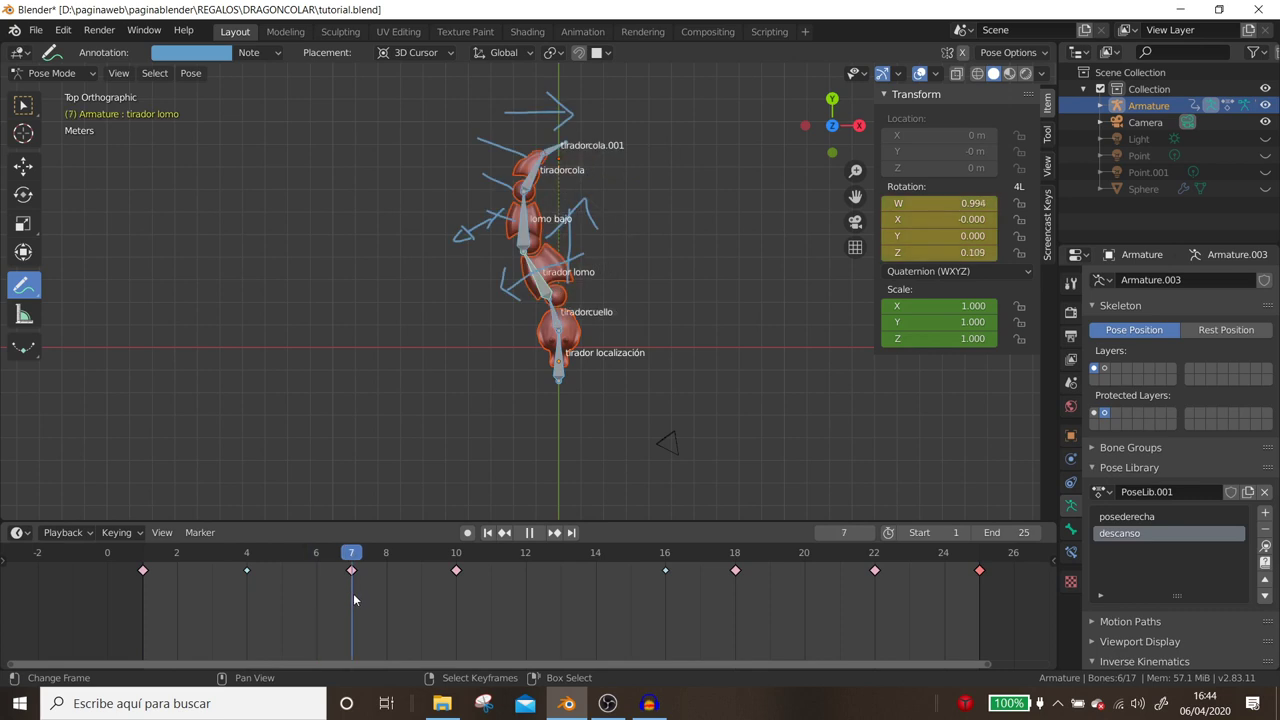
{"action": "left_click_drag", "start_coordinate": [353, 593], "coordinate": [444, 587]}
{"action": "key", "text": "space"}
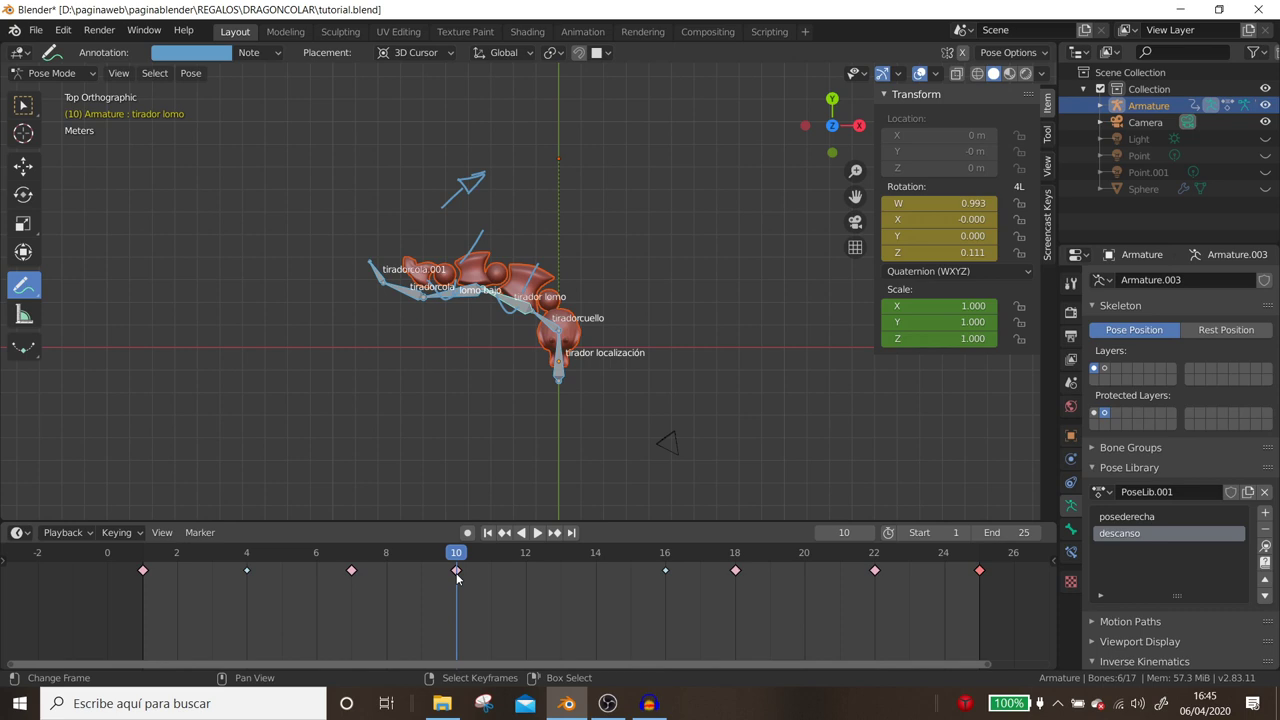
Jump to frame 19 and circle the armature with a freehand annotation loop.
{"action": "key", "text": "space"}
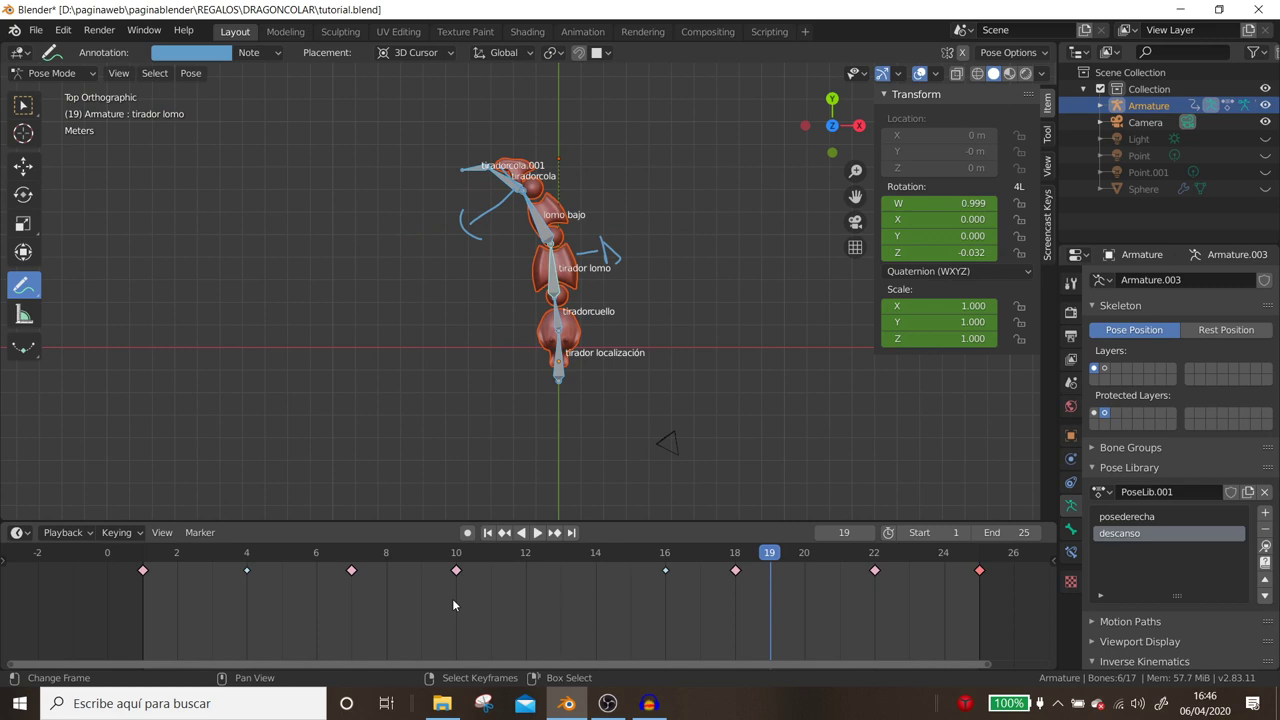
{"action": "left_click_drag", "start_coordinate": [500, 136], "coordinate": [452, 140]}
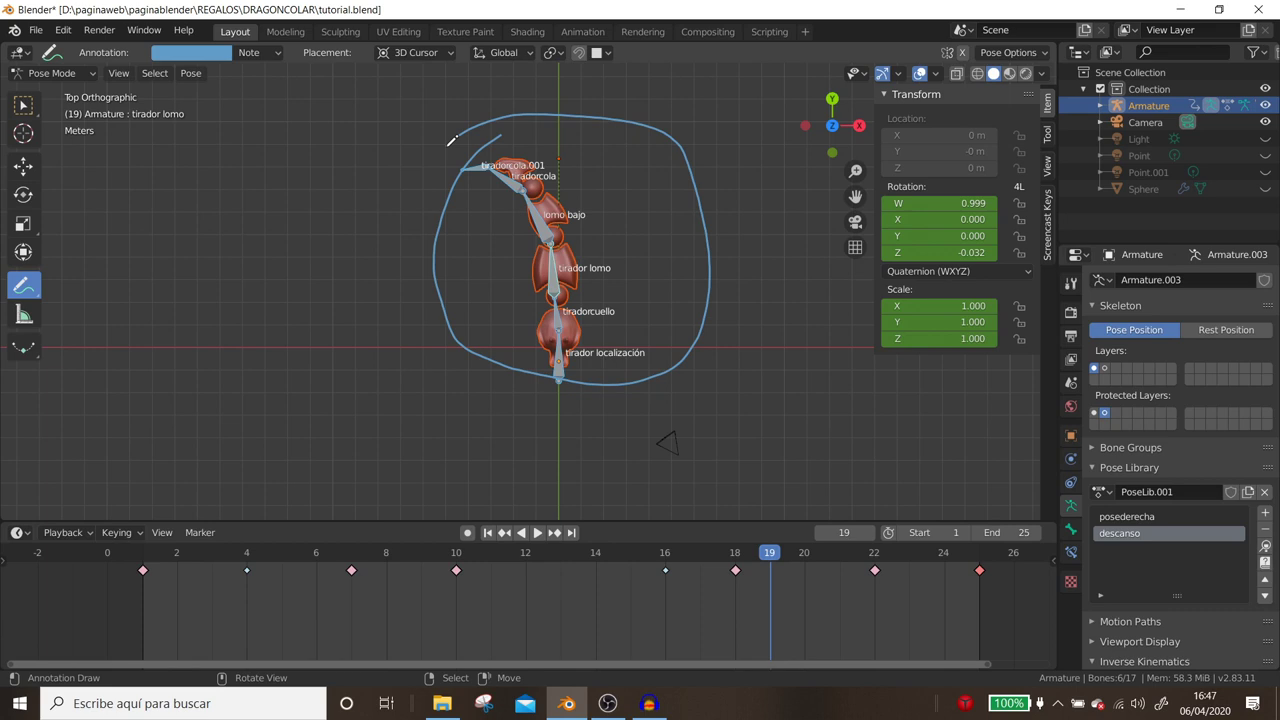
{"action": "left_click", "coordinate": [18, 532]}
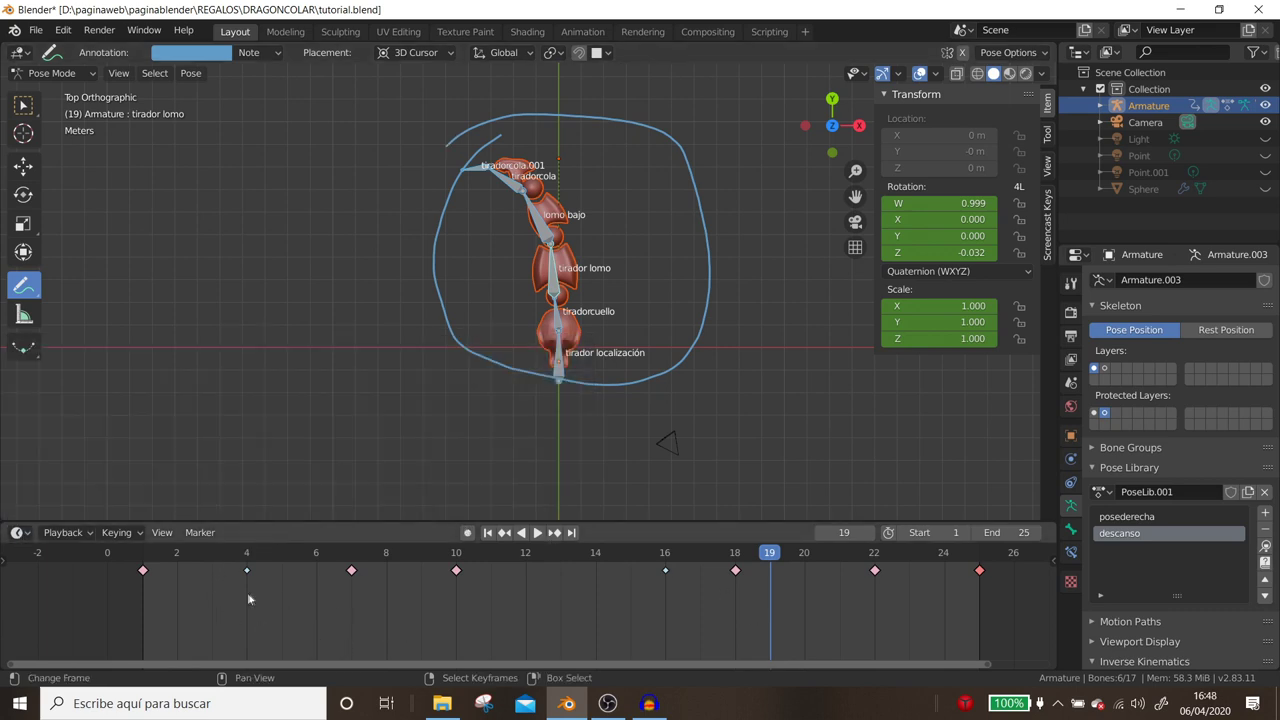
Step through frames 4, 1 and 7, then back to 4, to compare poses.
{"action": "left_click", "coordinate": [248, 598]}
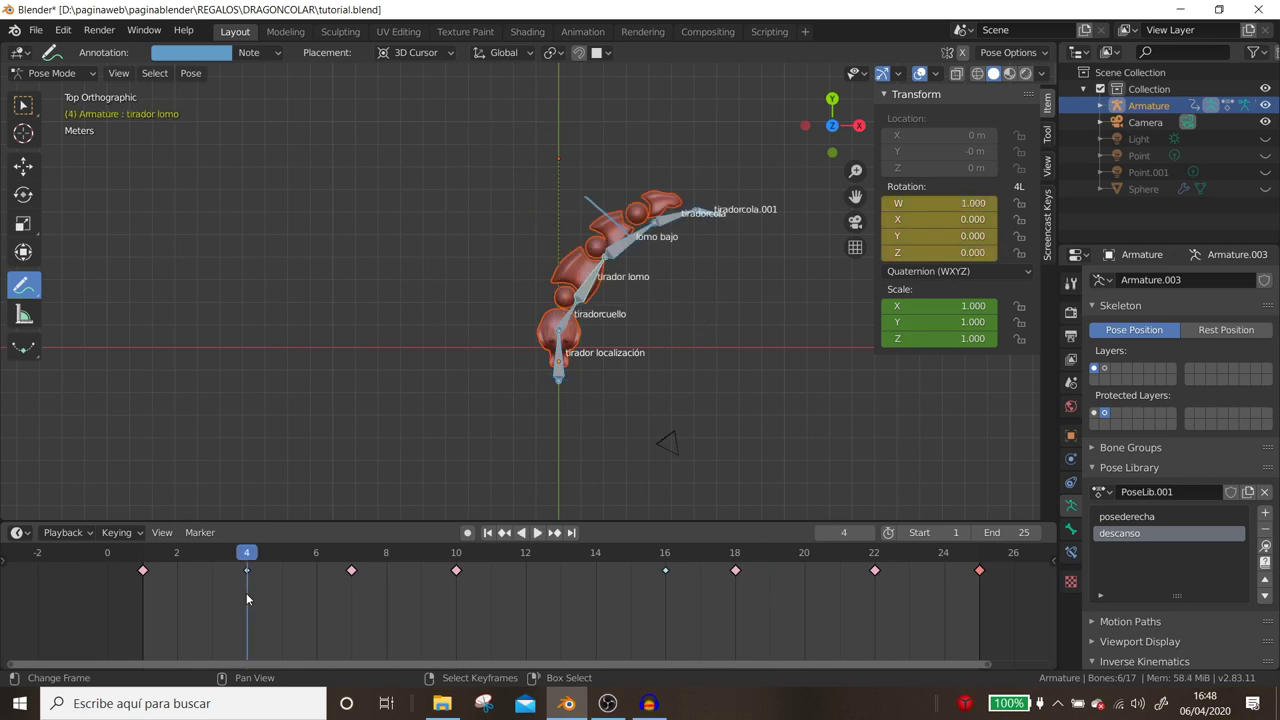
{"action": "left_click", "coordinate": [148, 571]}
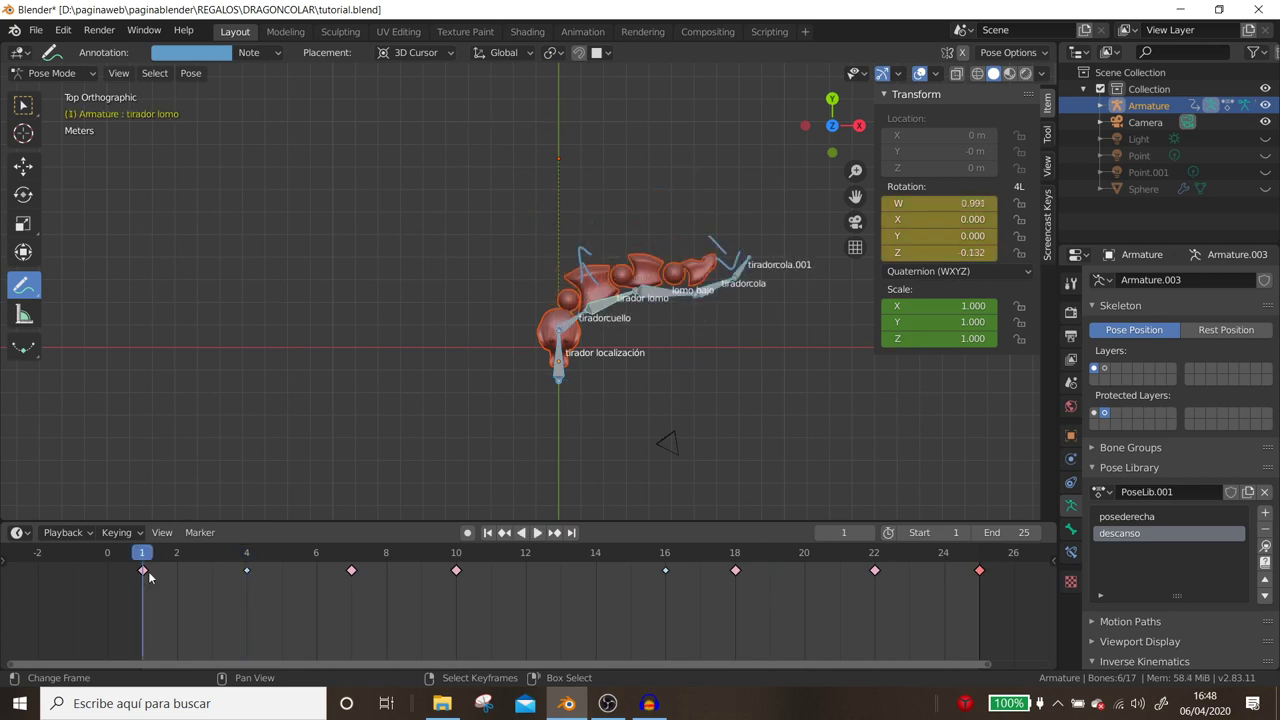
{"action": "left_click", "coordinate": [354, 594]}
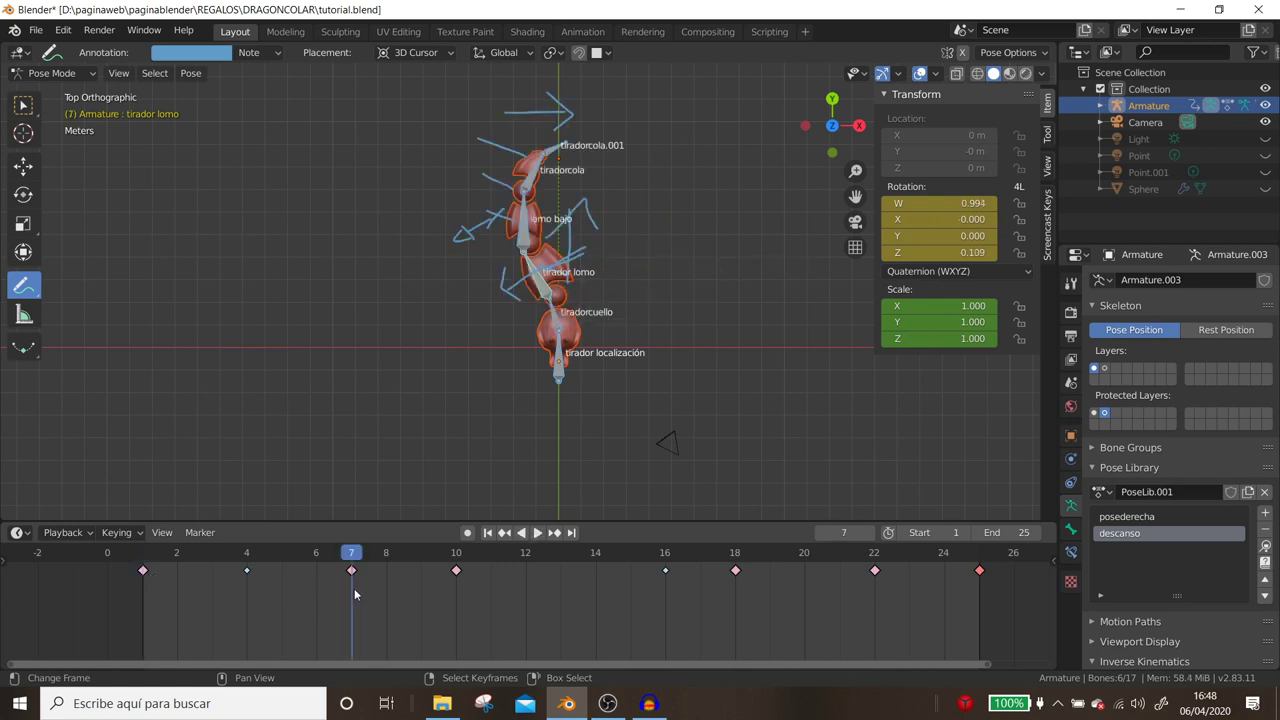
{"action": "left_click", "coordinate": [252, 597]}
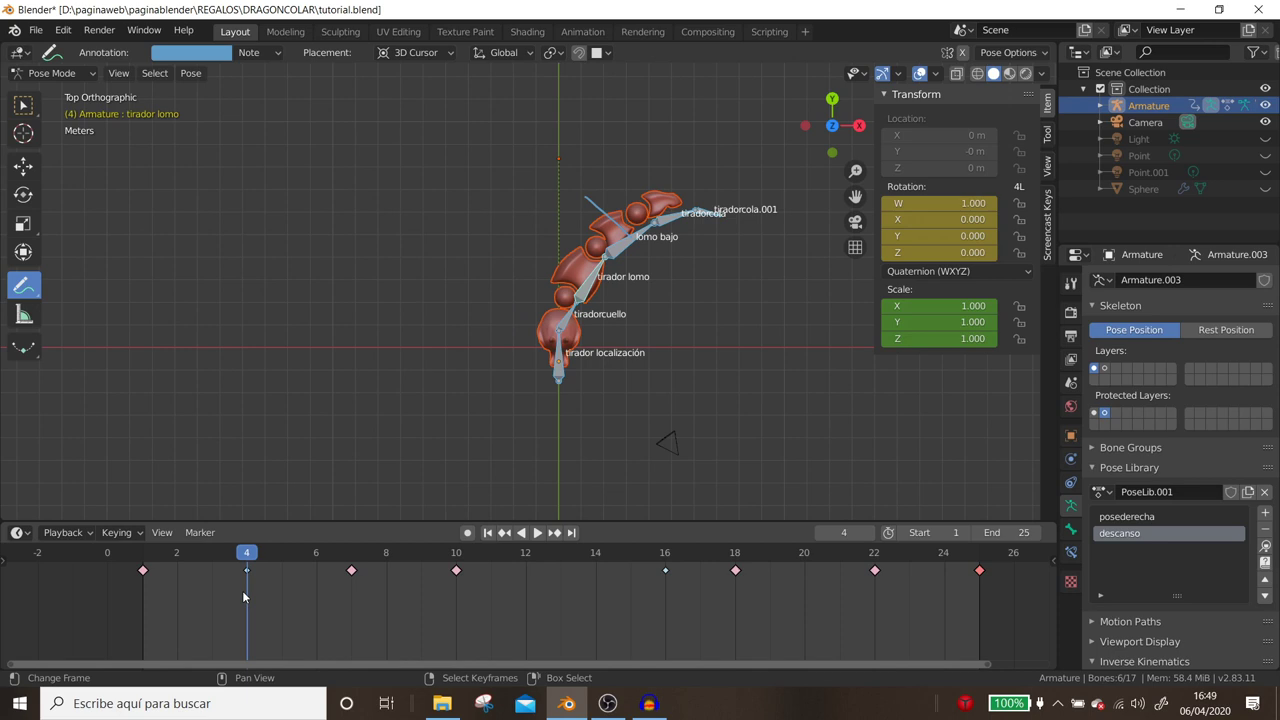
Circle the tail bones with an annotation, play the animation, then return to frame 4.
{"action": "left_click_drag", "start_coordinate": [706, 182], "coordinate": [718, 179]}
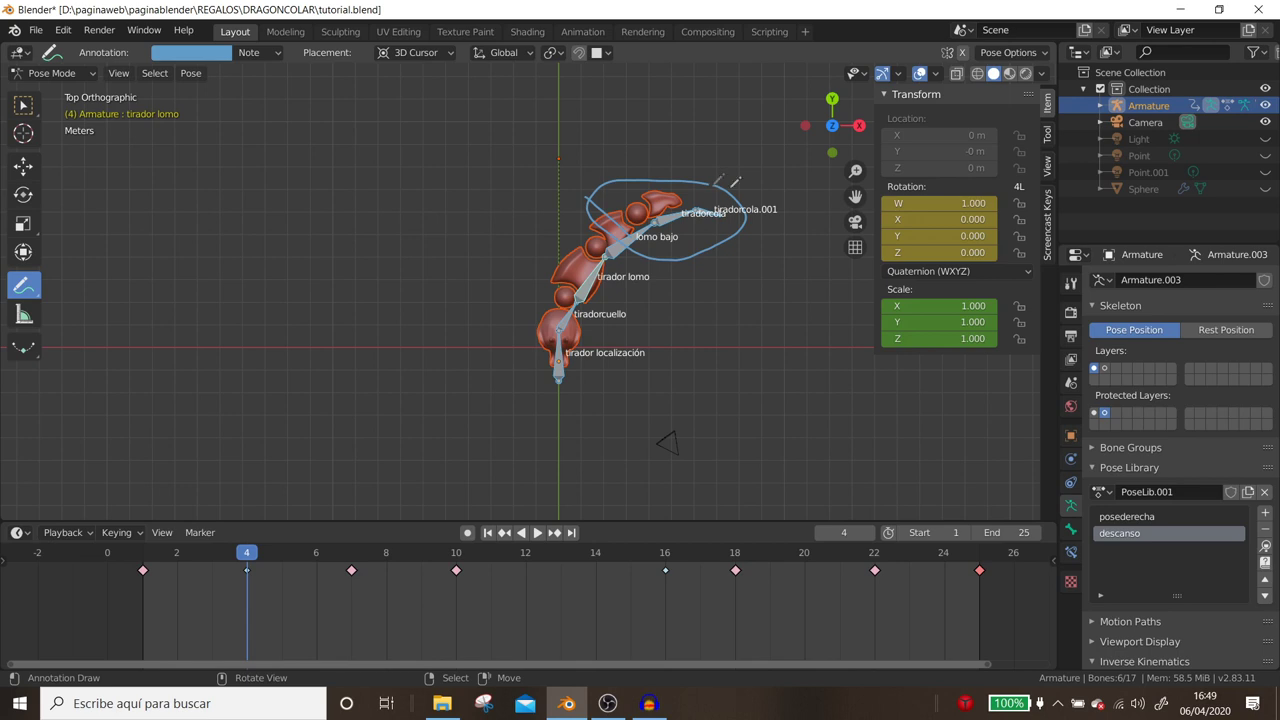
{"action": "key", "text": "space"}
{"action": "key", "text": "space"}
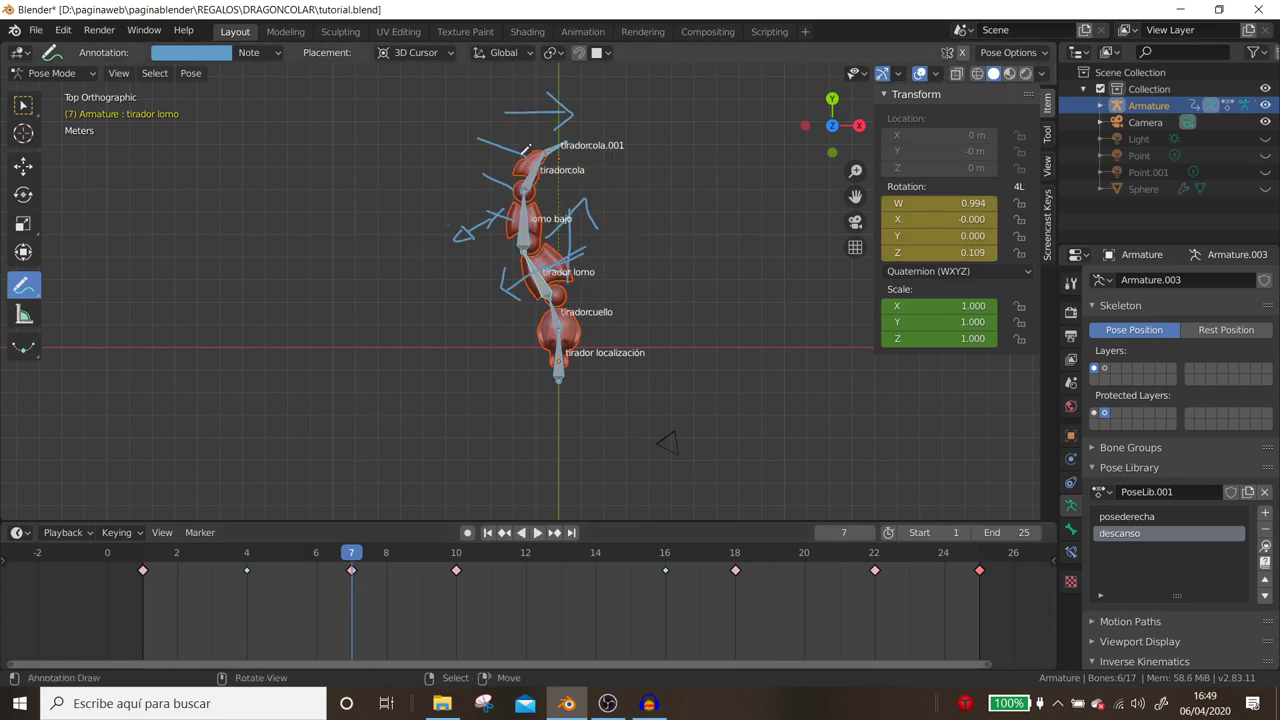
{"action": "key", "text": "space"}
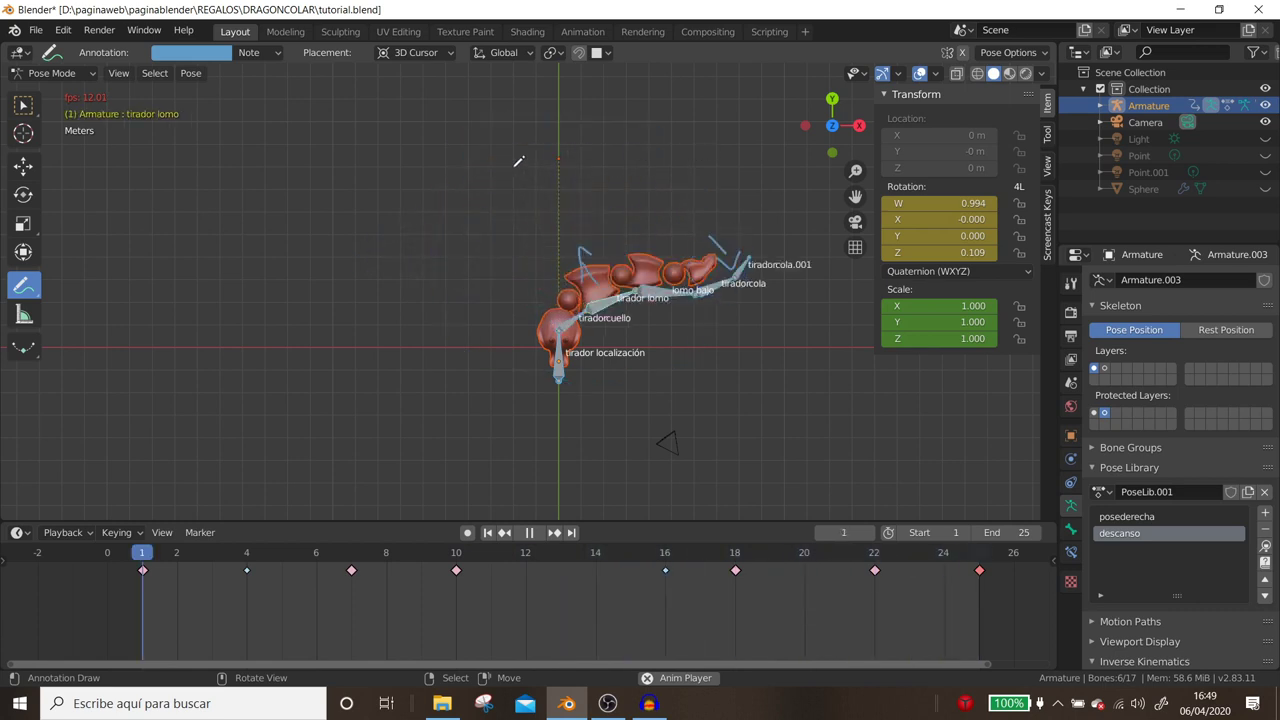
{"action": "key", "text": "space"}
{"action": "left_click", "coordinate": [250, 580]}
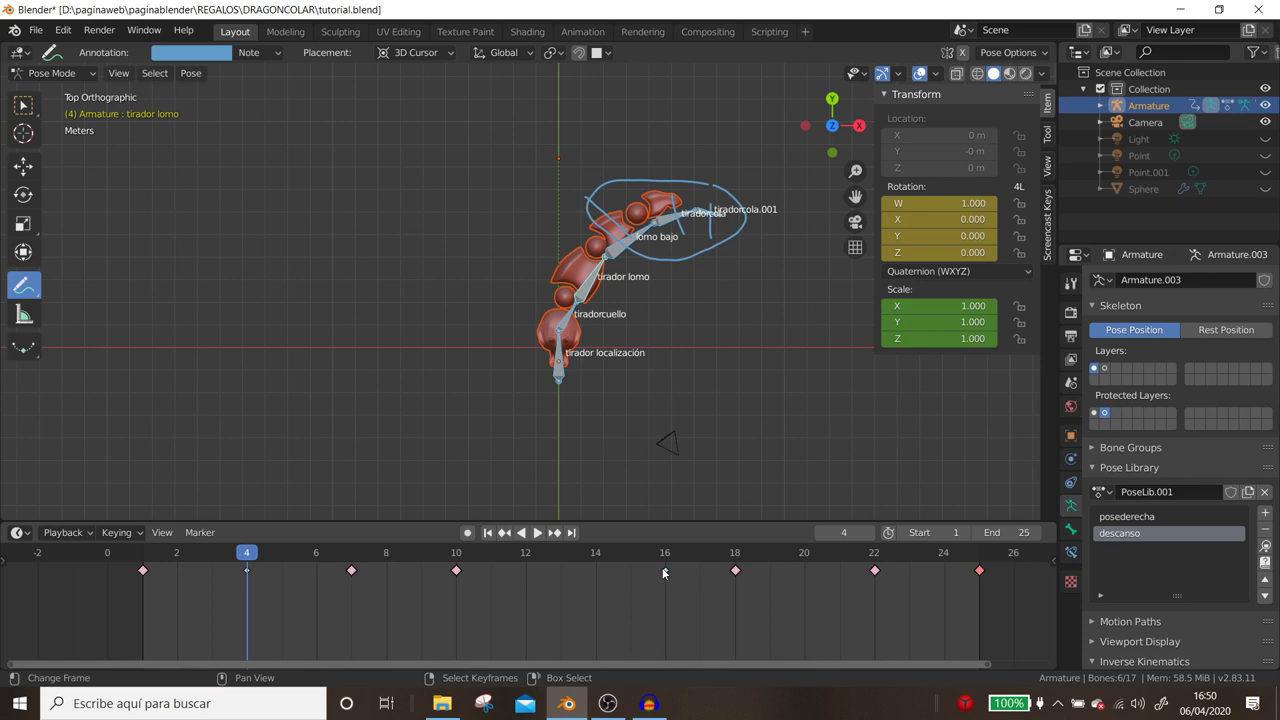
{"action": "left_click", "coordinate": [18, 532]}
{"action": "key", "text": "Escape"}
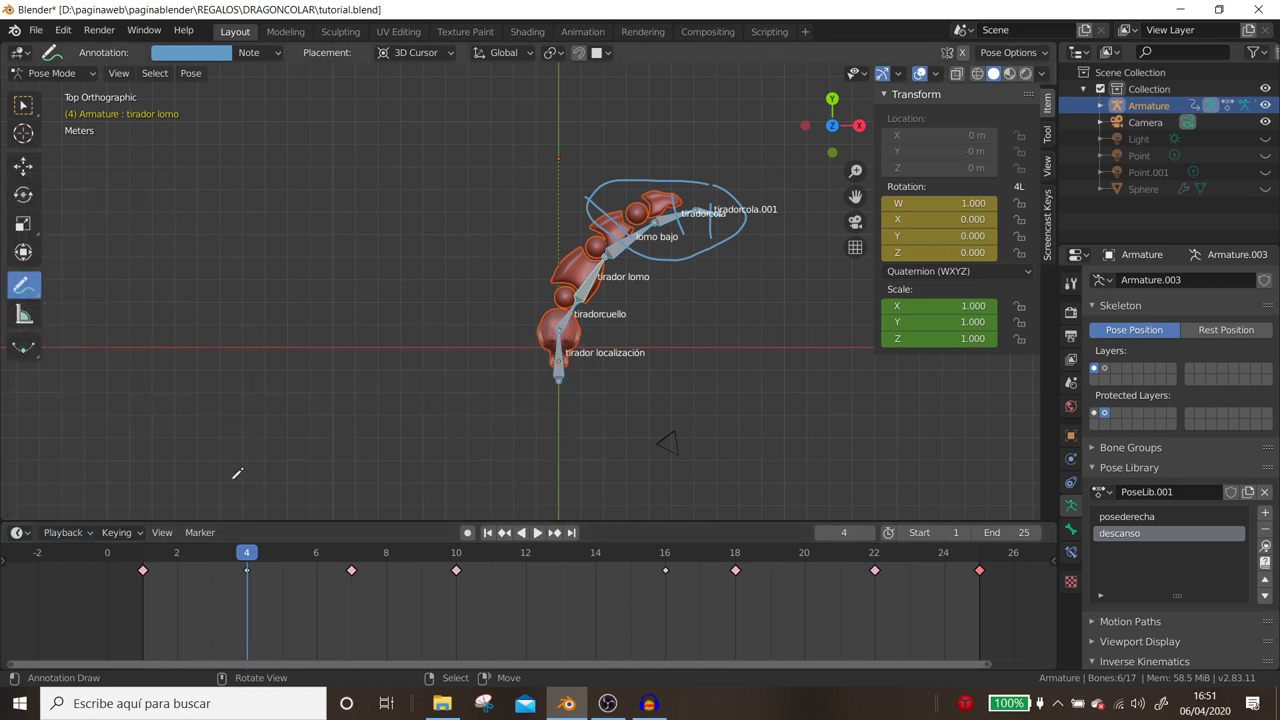
Turn the timeline into an enlarged Graph Editor and enable Normalize.
{"action": "left_click", "coordinate": [17, 532]}
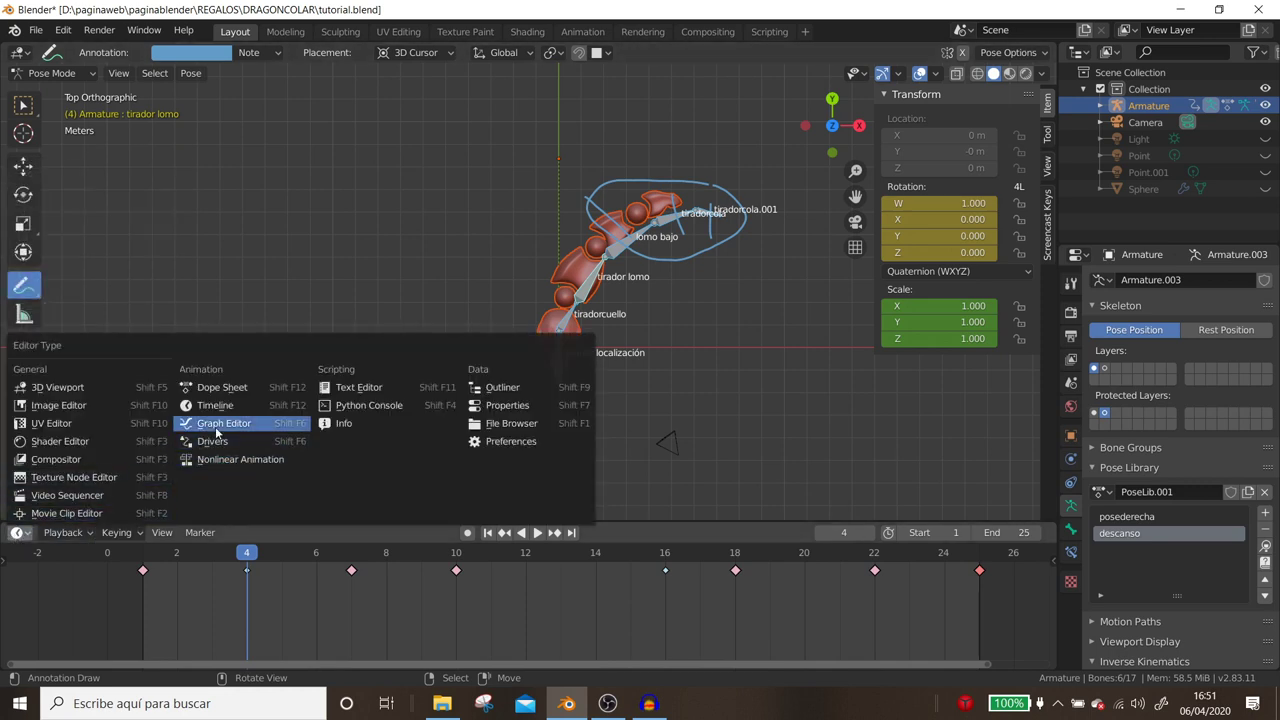
{"action": "left_click", "coordinate": [217, 428]}
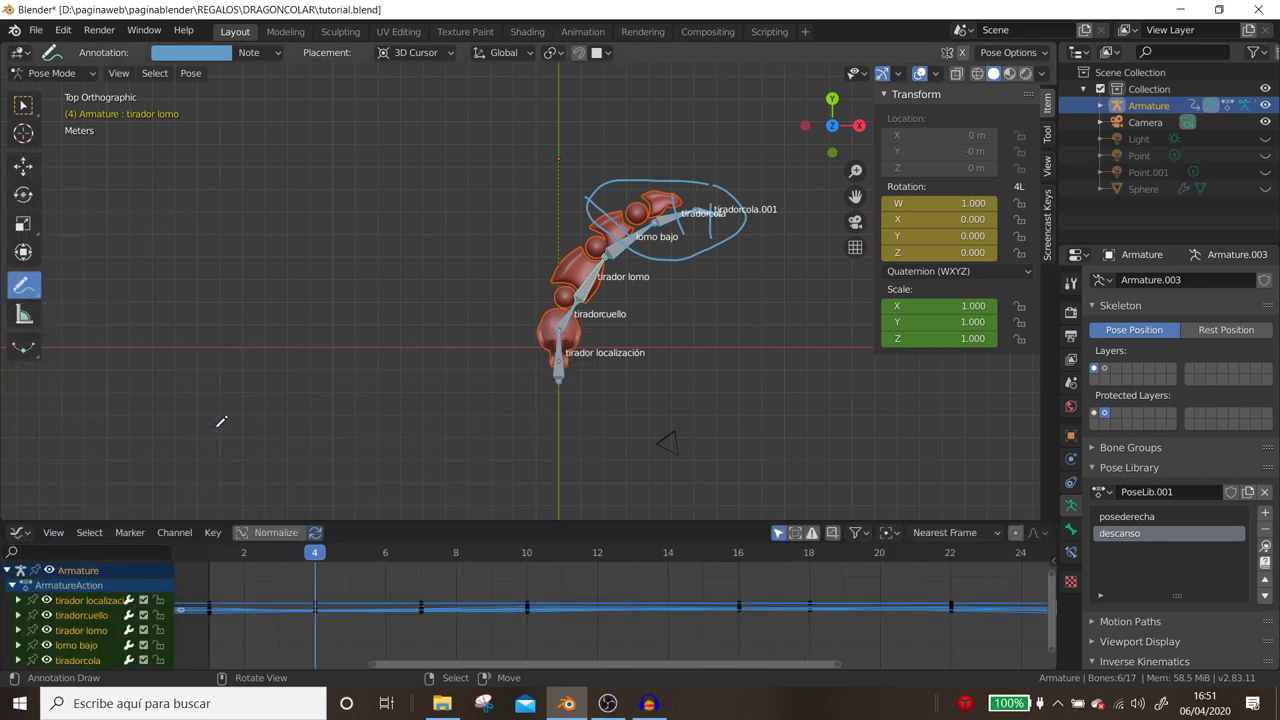
{"action": "left_click_drag", "start_coordinate": [503, 522], "coordinate": [545, 358]}
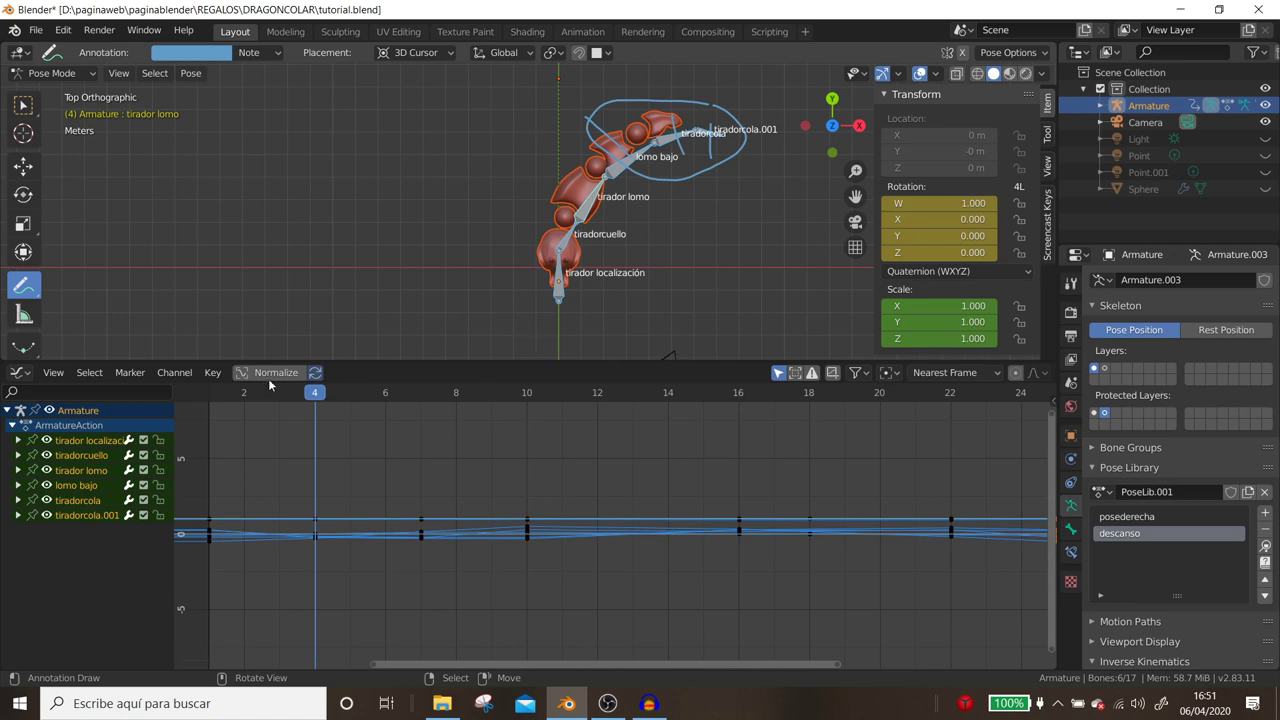
{"action": "left_click", "coordinate": [269, 385]}
Zoom out and inspect the ArmatureAction and tirador localización channel groups.
{"action": "scroll", "coordinate": [498, 510], "scroll_direction": "up", "scroll_amount": 2}
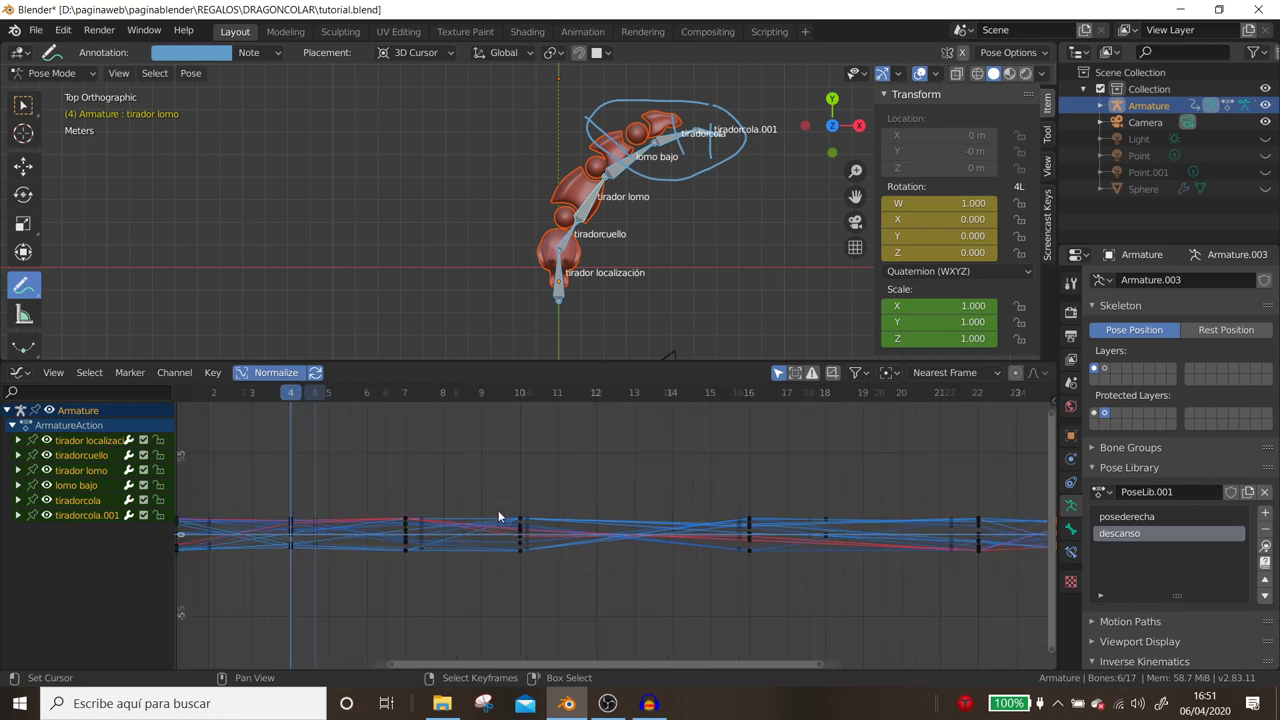
{"action": "mouse_move", "coordinate": [498, 509]}
{"action": "middle_mouse_down", "text": "ctrl"}
{"action": "mouse_move", "coordinate": [475, 503]}
{"action": "mouse_move", "coordinate": [475, 520]}
{"action": "middle_mouse_up", "text": "ctrl"}
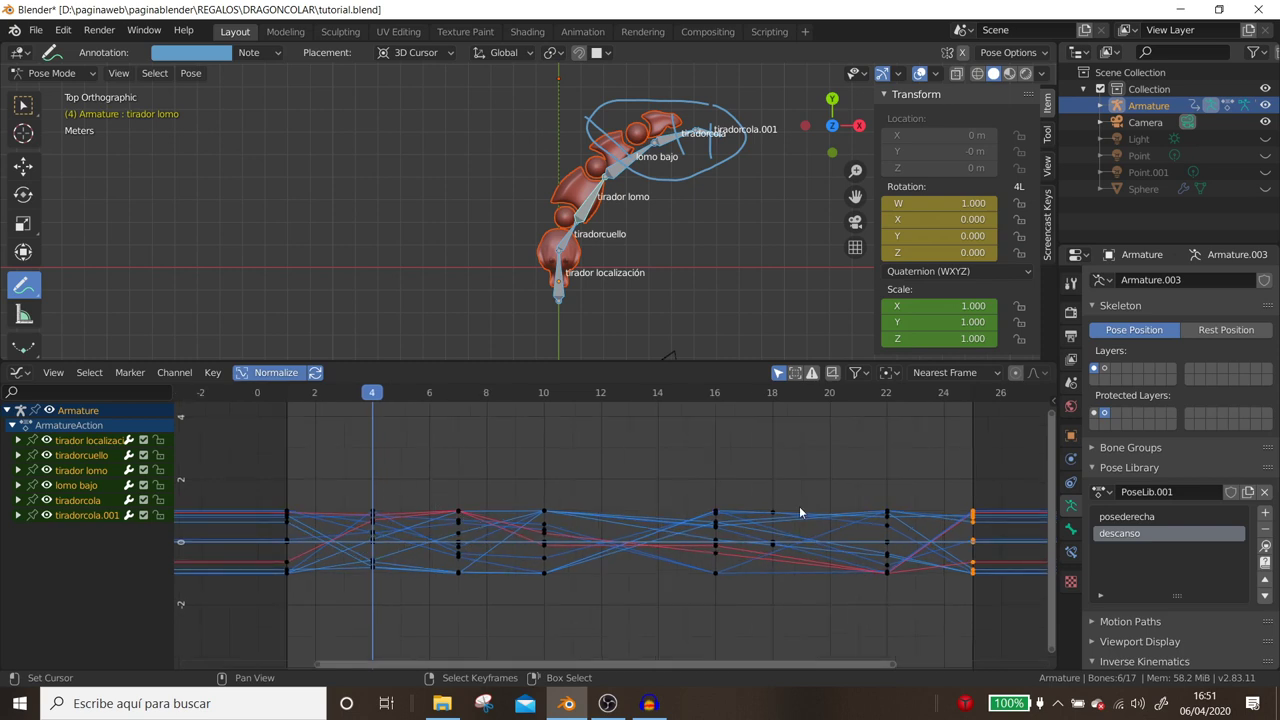
{"action": "left_click", "coordinate": [13, 425]}
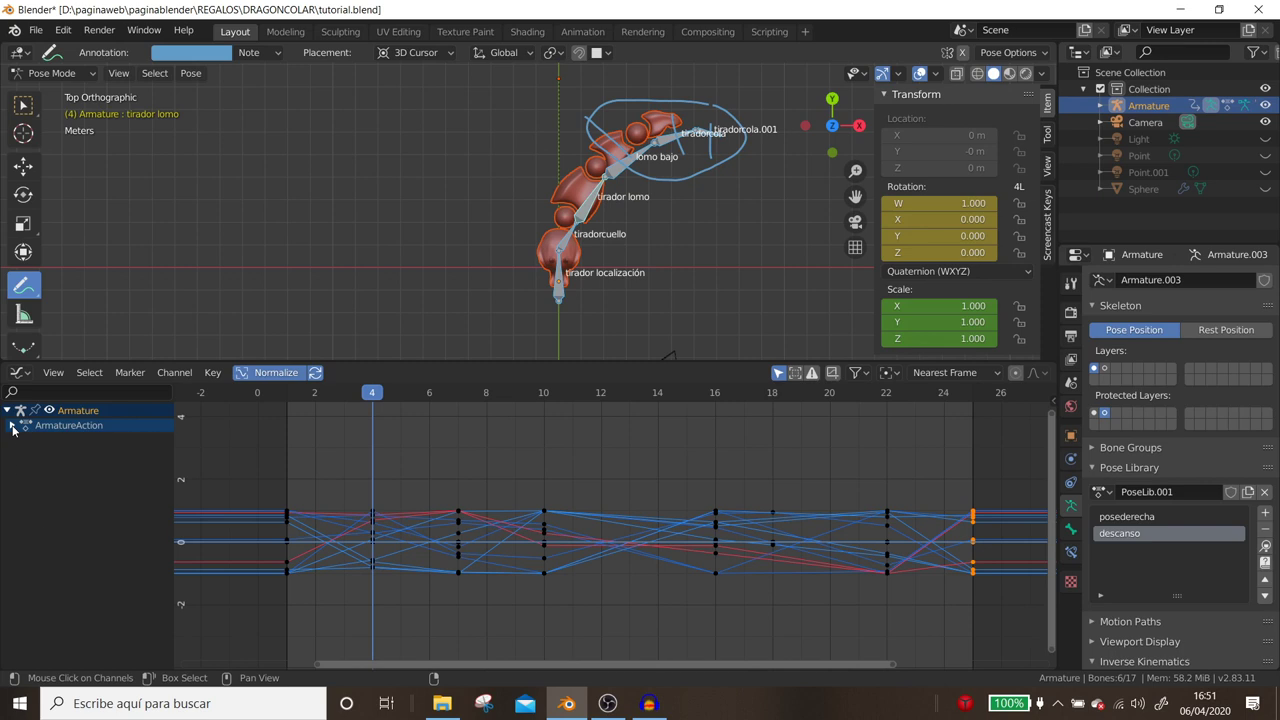
{"action": "left_click", "coordinate": [12, 426]}
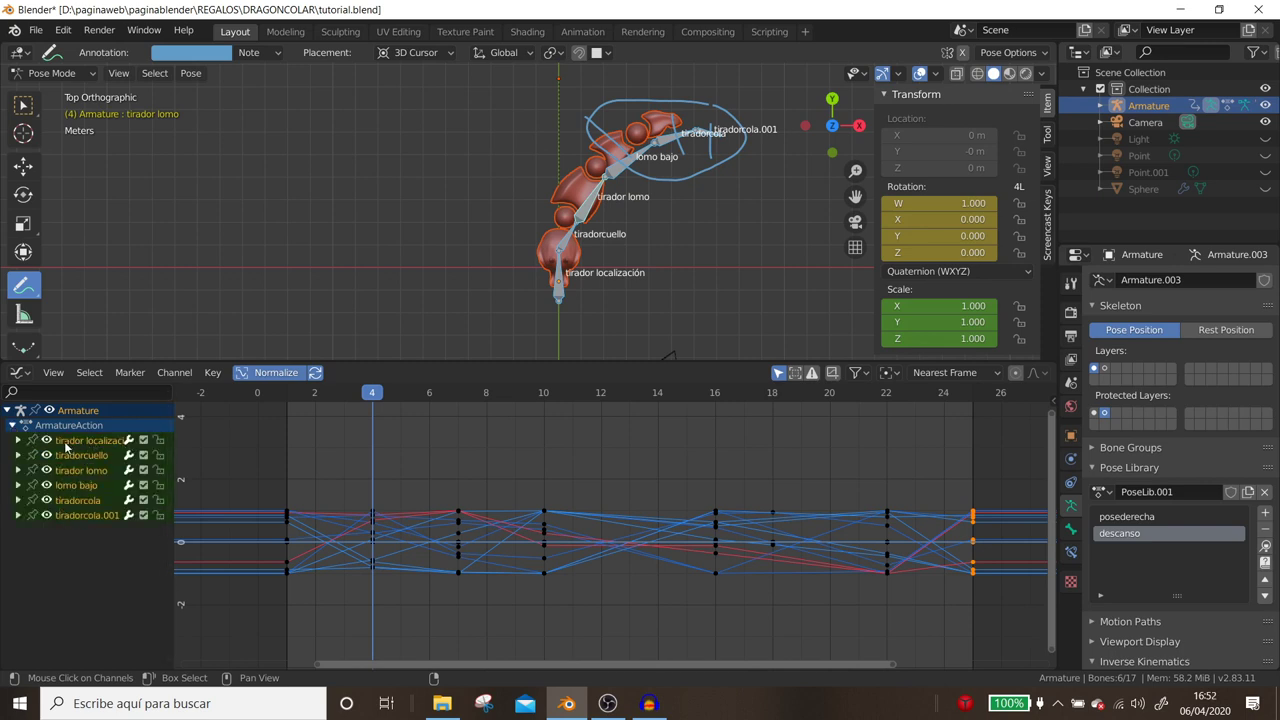
{"action": "left_click", "coordinate": [68, 445]}
{"action": "left_click", "coordinate": [18, 441]}
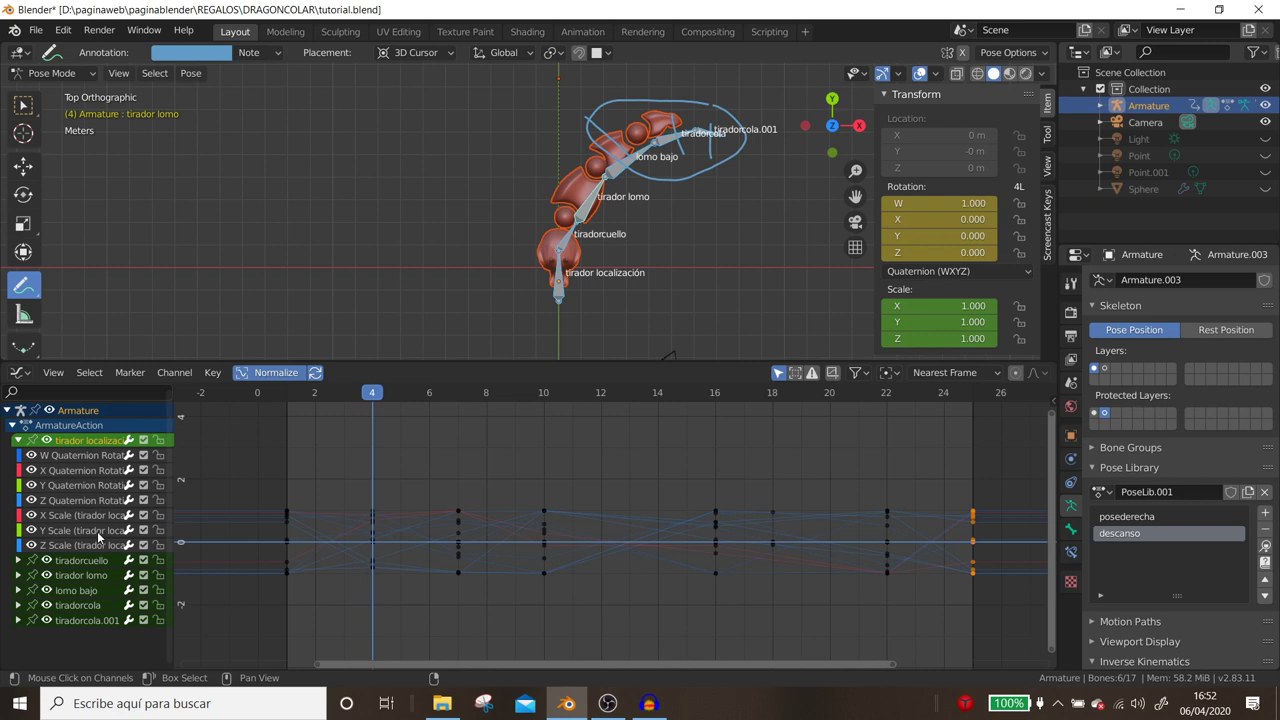
{"action": "left_click", "coordinate": [18, 441]}
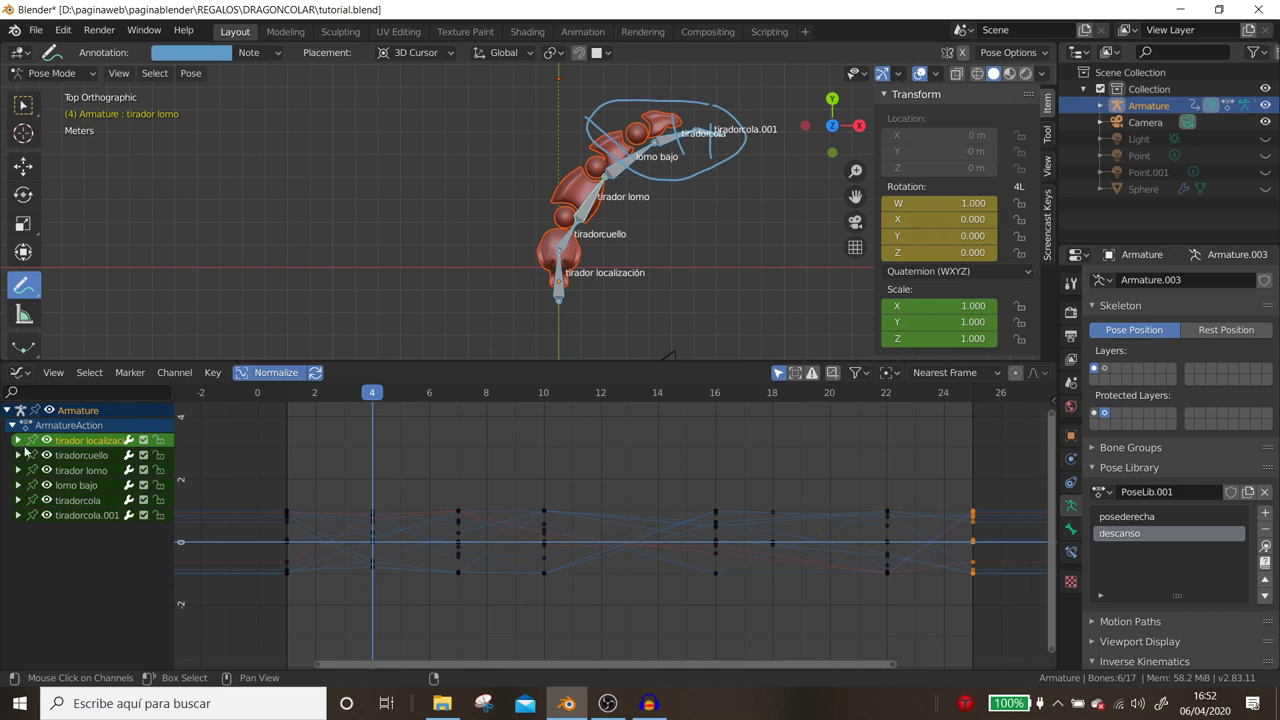
Hide the tiradorcola.001, tiradorcola, lomo bajo and tirador lomo curves, then frame all keys.
{"action": "left_click", "coordinate": [46, 515]}
{"action": "left_click_drag", "start_coordinate": [47, 500], "coordinate": [45, 470]}
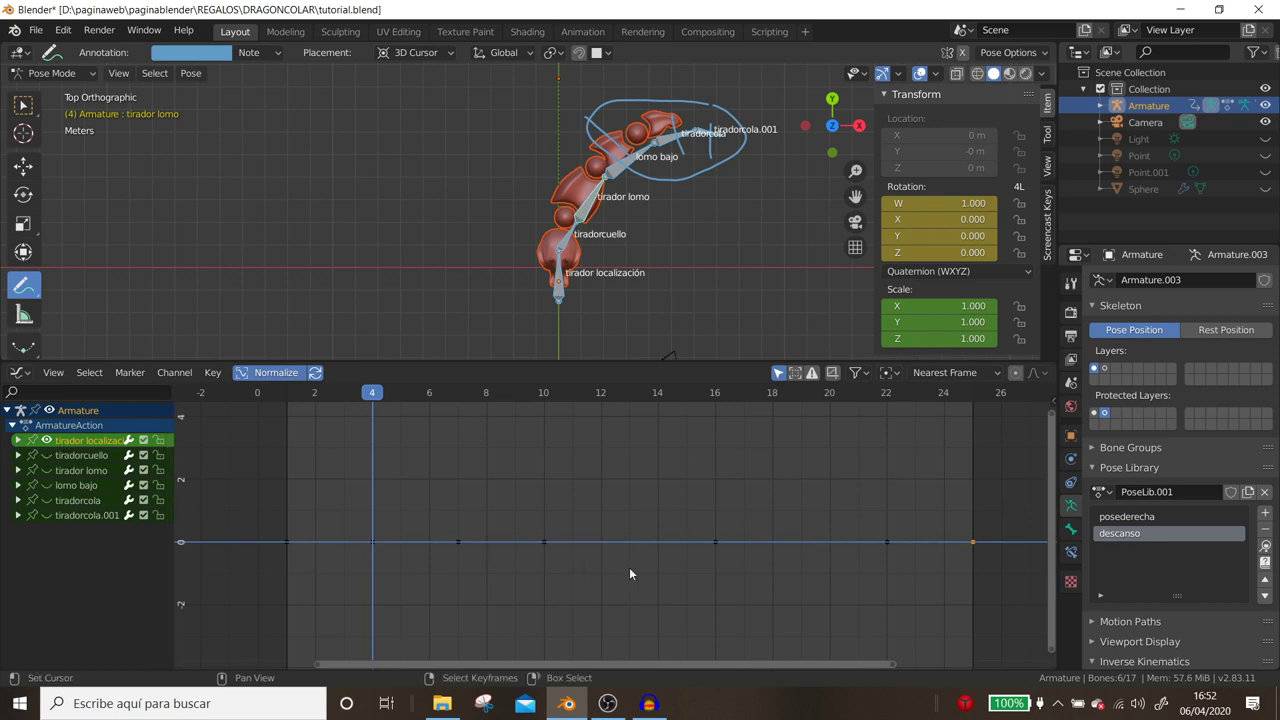
{"action": "key", "text": "a"}
{"action": "key", "text": "Home"}
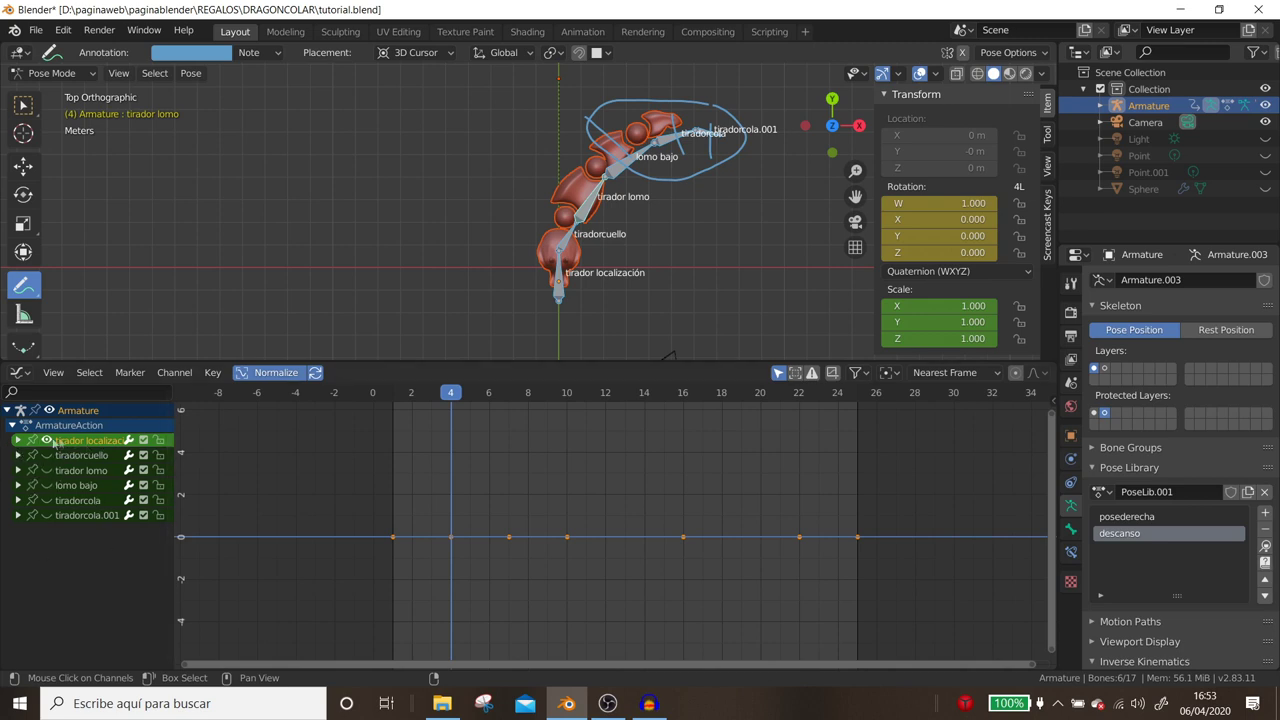
Make only tiradorcuello's curves visible, select all its keys, then pick the tirador lomo bone.
{"action": "left_click", "coordinate": [78, 455]}
{"action": "left_click", "coordinate": [70, 471]}
{"action": "left_click", "coordinate": [72, 487]}
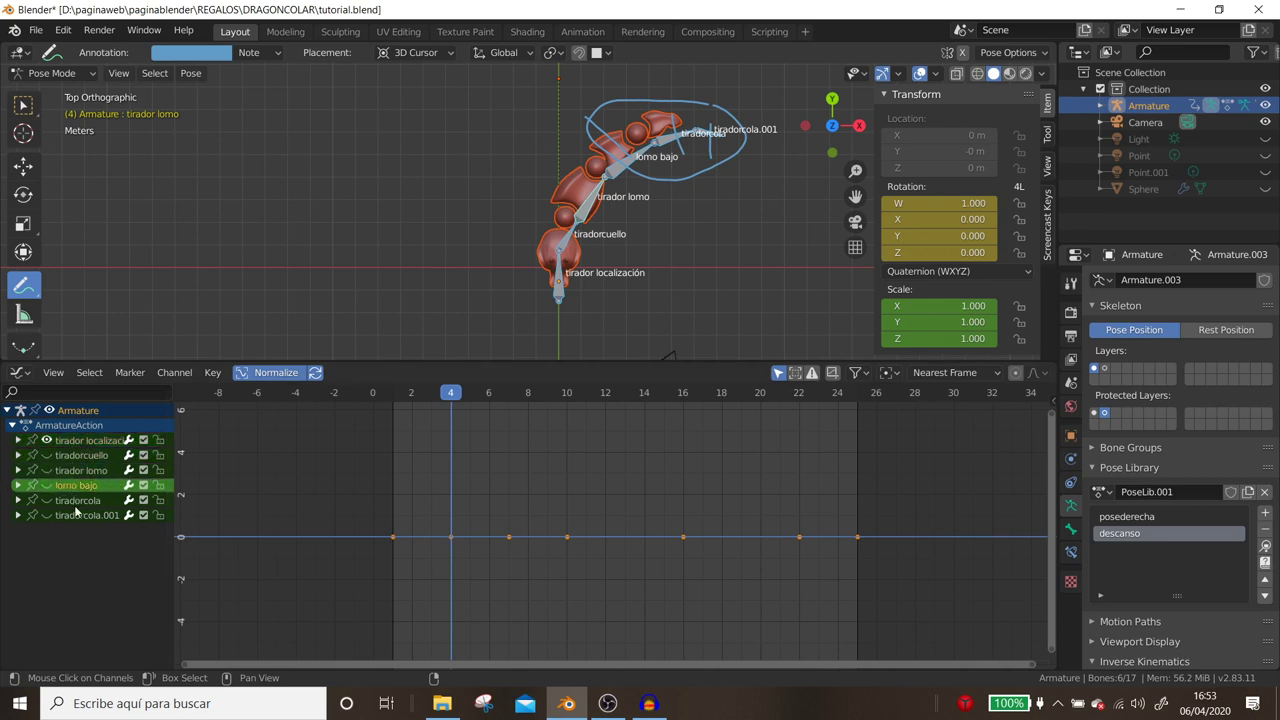
{"action": "left_click", "coordinate": [76, 514]}
{"action": "left_click", "coordinate": [76, 455]}
{"action": "left_click", "coordinate": [46, 455]}
{"action": "key", "text": "a"}
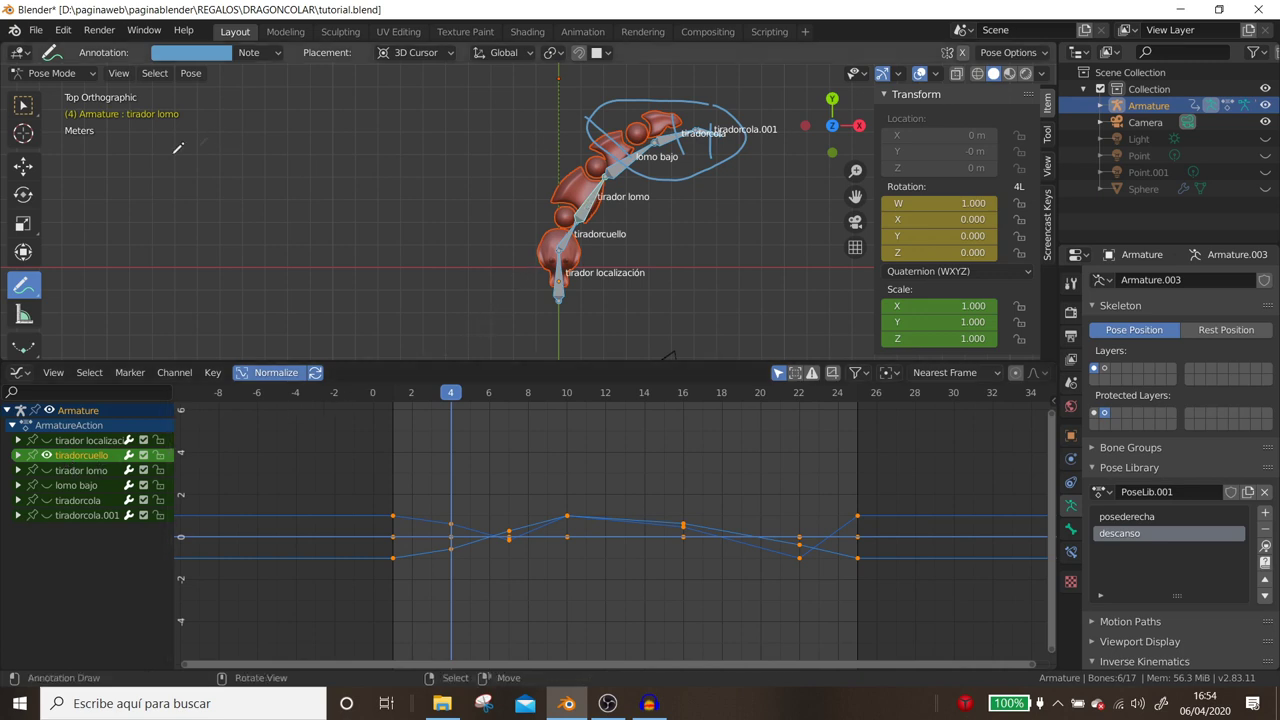
{"action": "left_click", "coordinate": [26, 174]}
Select the tirador lomo bone, show its channel curves and expand its F-curves.
{"action": "left_click", "coordinate": [591, 207]}
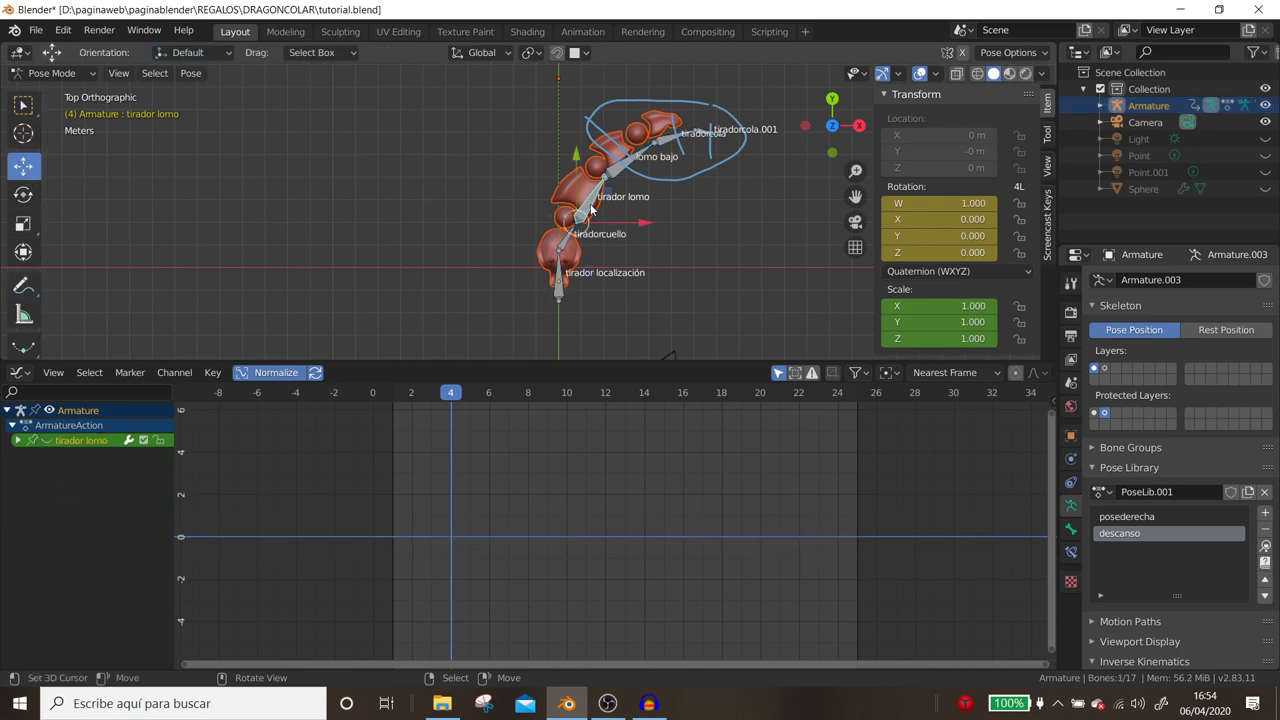
{"action": "left_click", "coordinate": [46, 441]}
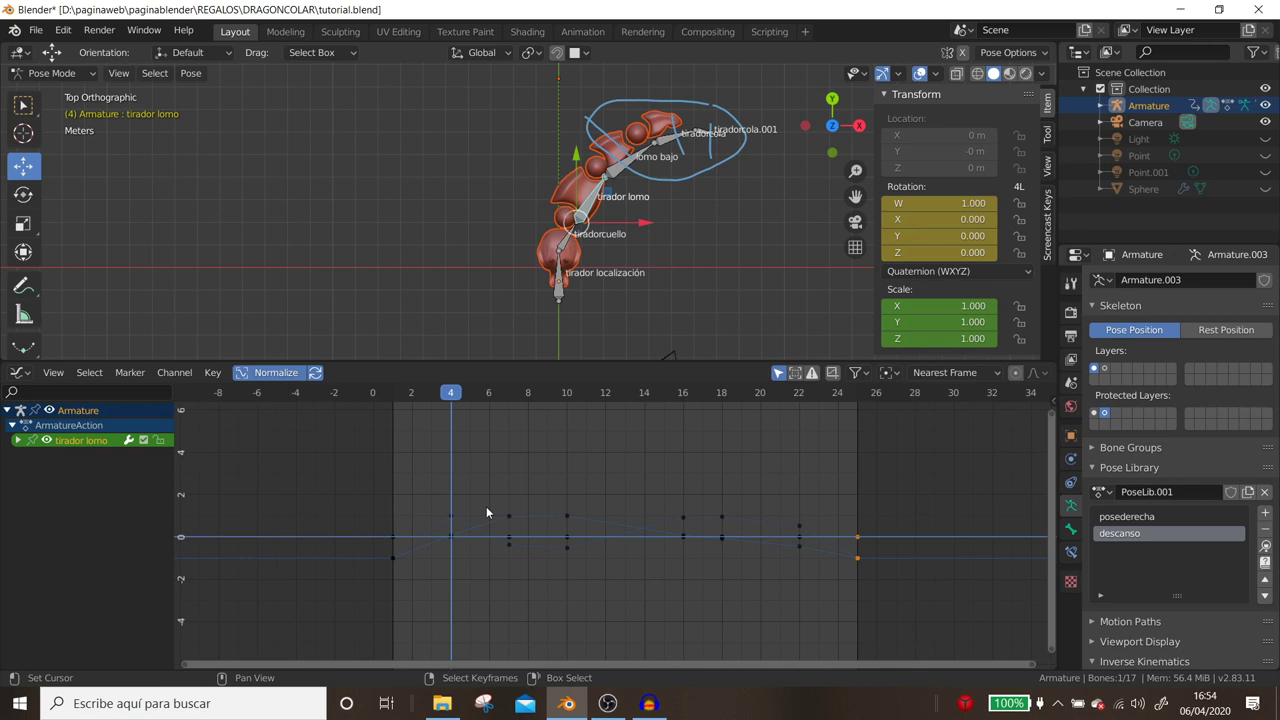
{"action": "key", "text": "a"}
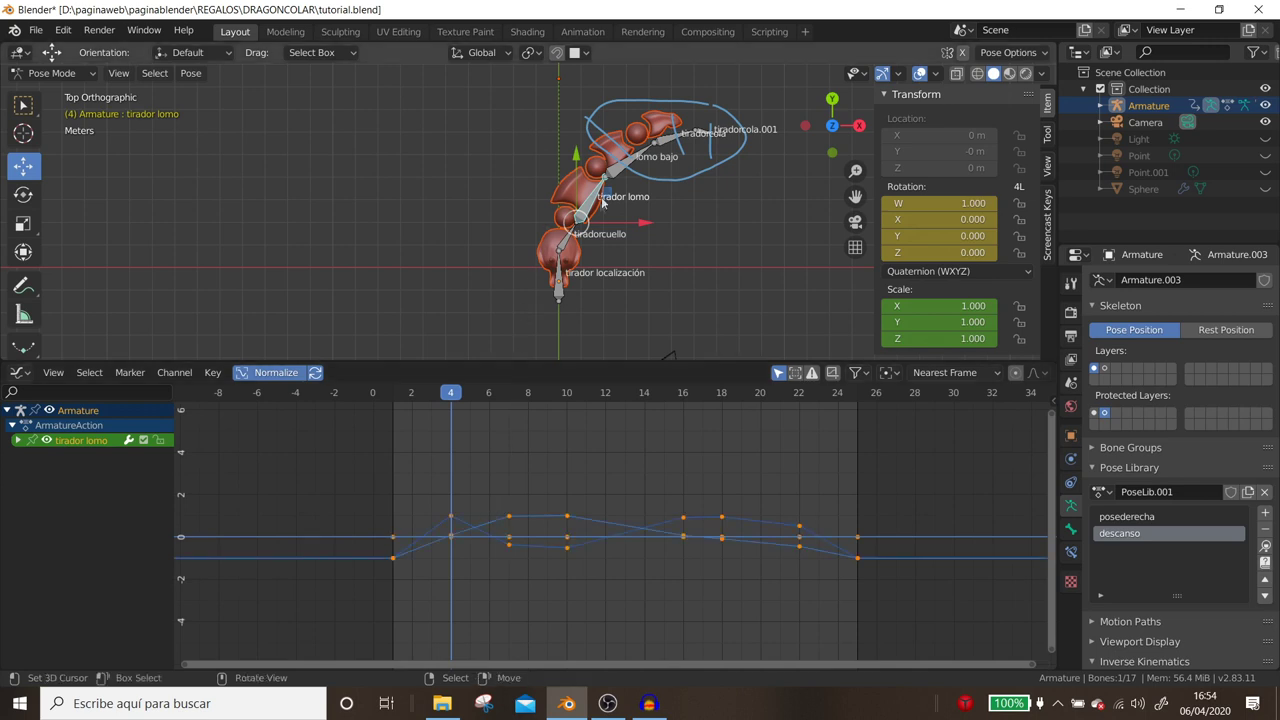
{"action": "key", "text": "ctrl+z"}
{"action": "left_click", "coordinate": [355, 540]}
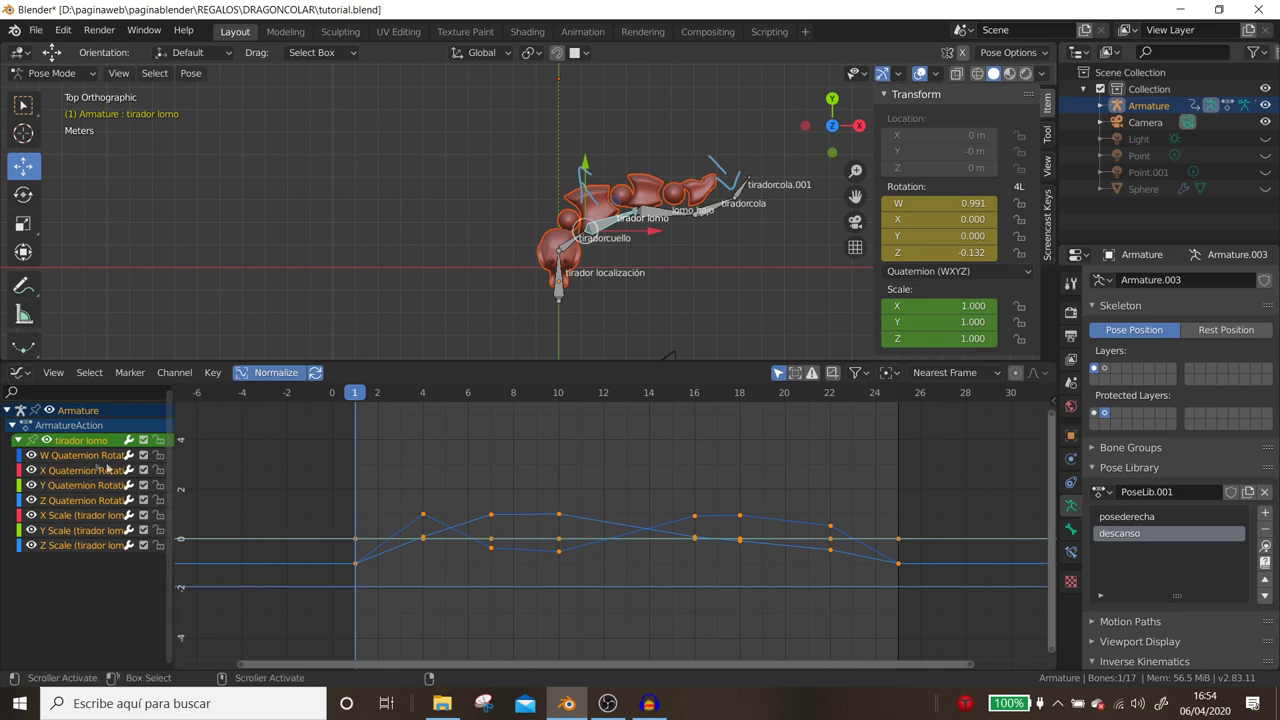
Toggle visibility of the W, X, Y and Z Quaternion rotation curves.
{"action": "left_click", "coordinate": [31, 455]}
{"action": "left_click", "coordinate": [31, 456]}
{"action": "left_click", "coordinate": [31, 470]}
{"action": "left_click", "coordinate": [31, 470]}
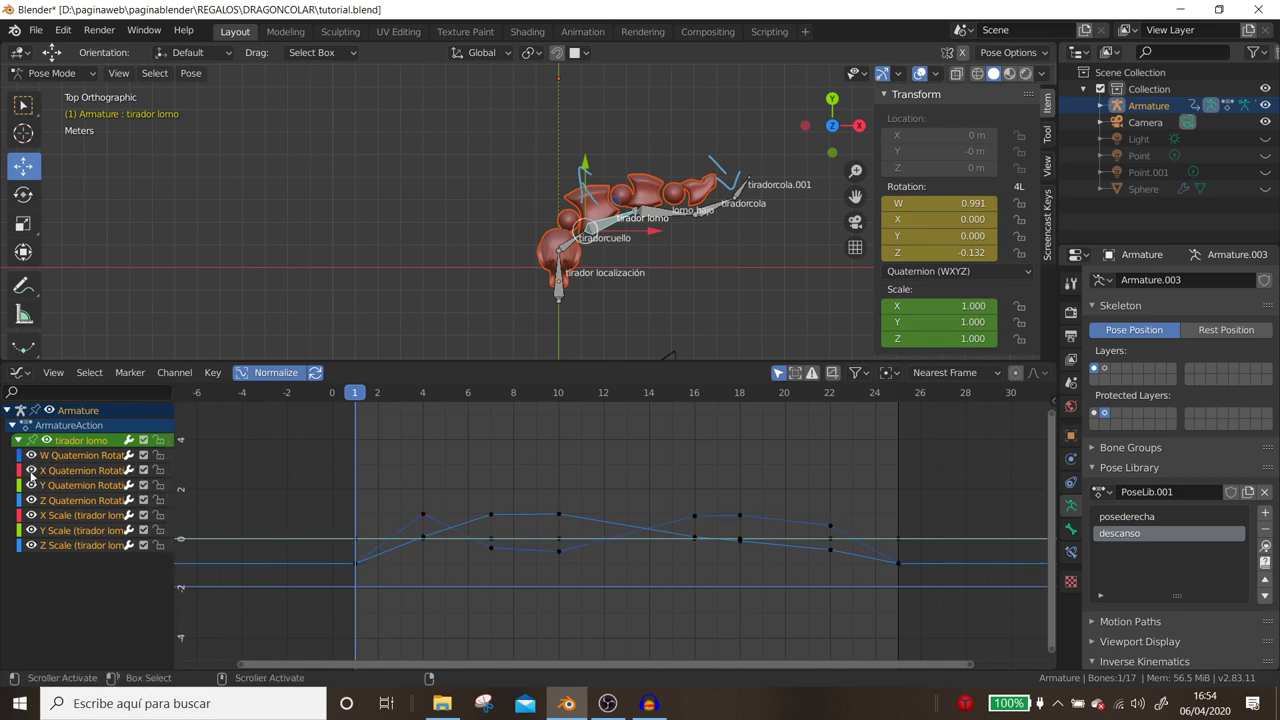
{"action": "left_click", "coordinate": [31, 470]}
{"action": "left_click", "coordinate": [33, 486]}
{"action": "left_click", "coordinate": [33, 486]}
{"action": "left_click", "coordinate": [33, 486]}
{"action": "left_click", "coordinate": [31, 500]}
{"action": "left_click", "coordinate": [31, 500]}
Hide the X, Y and Z Scale curves and select all remaining keyframes.
{"action": "left_click", "coordinate": [31, 515]}
{"action": "left_click", "coordinate": [31, 515]}
{"action": "left_click", "coordinate": [26, 518]}
{"action": "left_click", "coordinate": [31, 515]}
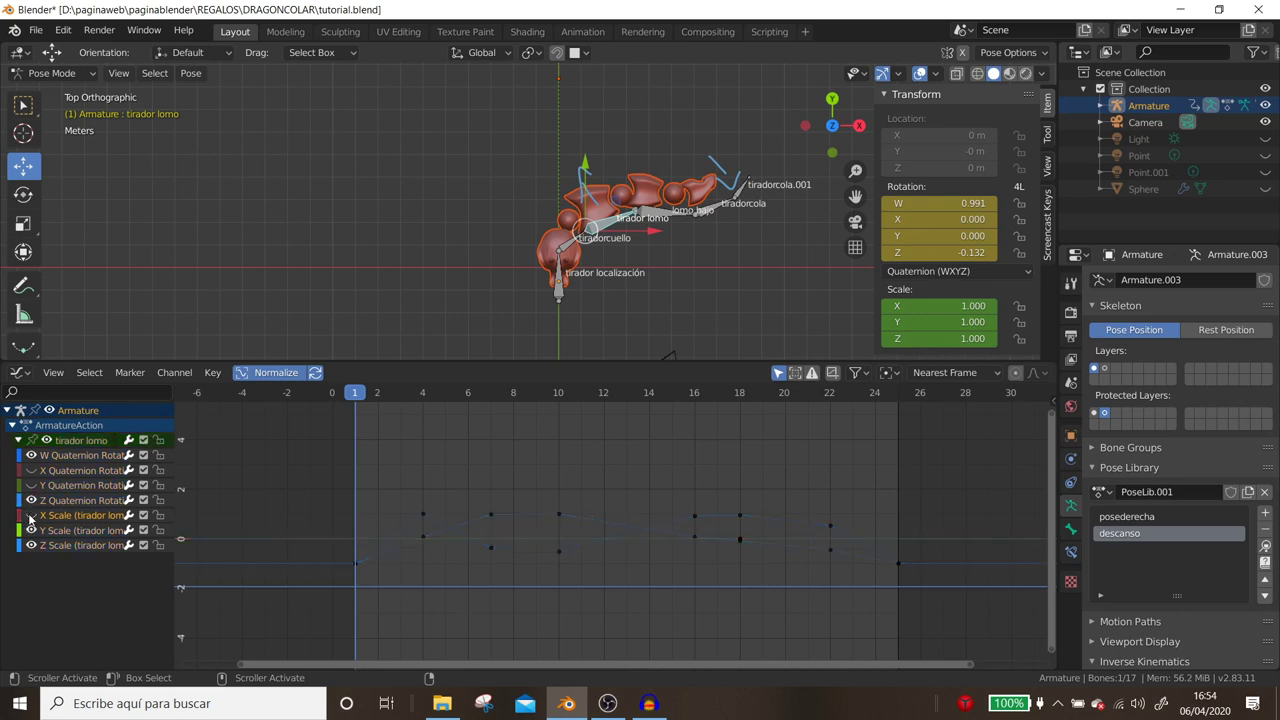
{"action": "left_click", "coordinate": [31, 530]}
{"action": "left_click", "coordinate": [31, 530]}
{"action": "left_click", "coordinate": [31, 530]}
{"action": "left_click", "coordinate": [33, 545]}
{"action": "left_click", "coordinate": [33, 545]}
{"action": "left_click", "coordinate": [33, 545]}
{"action": "key", "text": "a"}
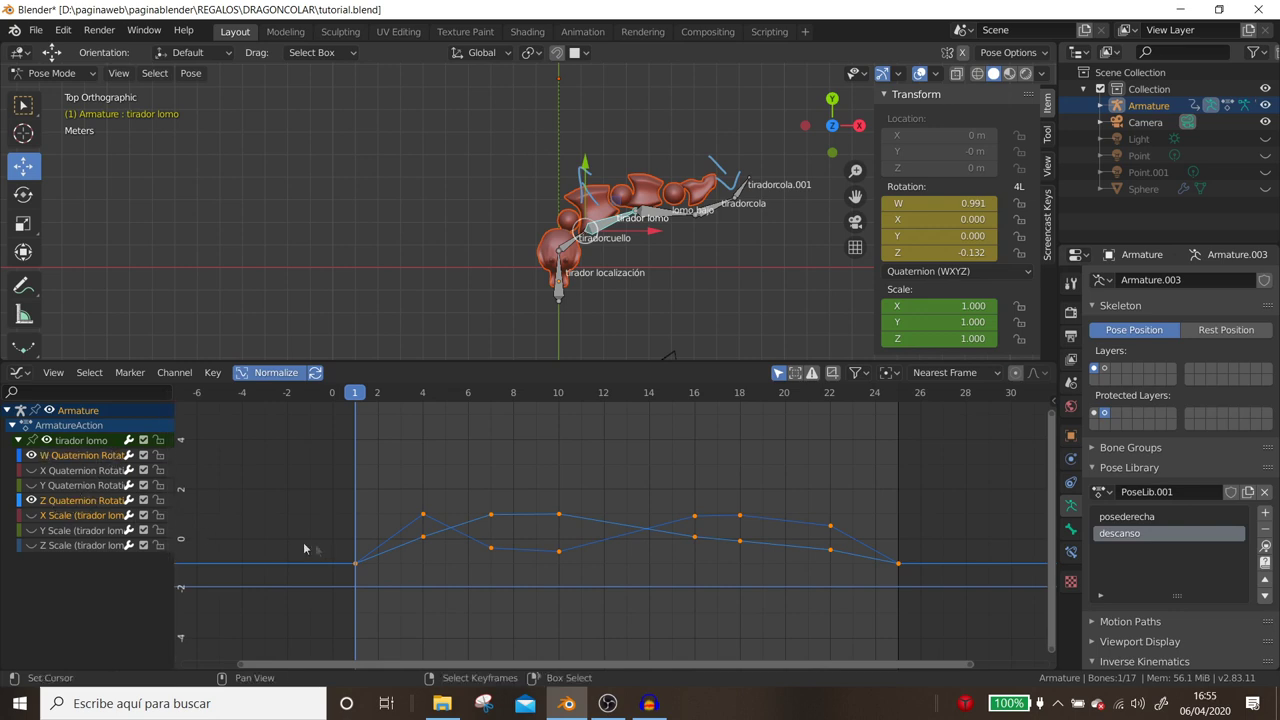
{"action": "scroll", "coordinate": [606, 149], "scroll_direction": "up", "scroll_amount": 2}
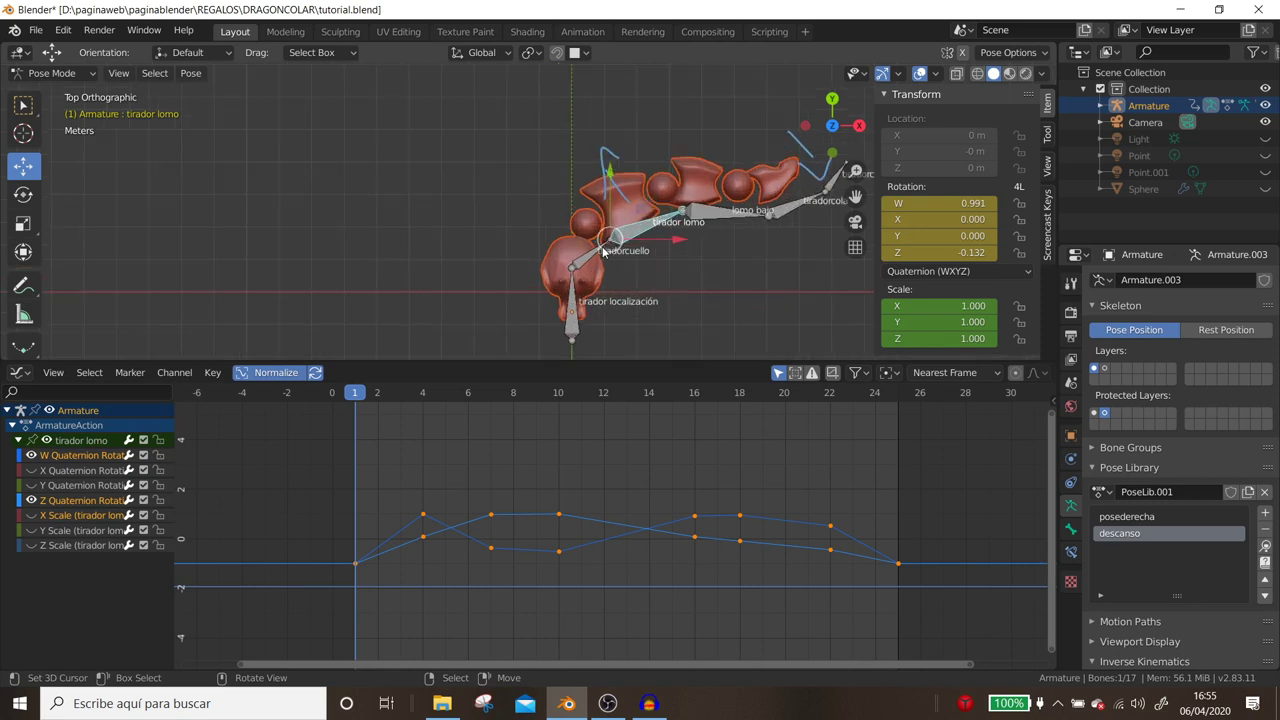
Switch to the Rotate tool and drag the playhead to frame 4.
{"action": "left_click", "coordinate": [24, 195]}
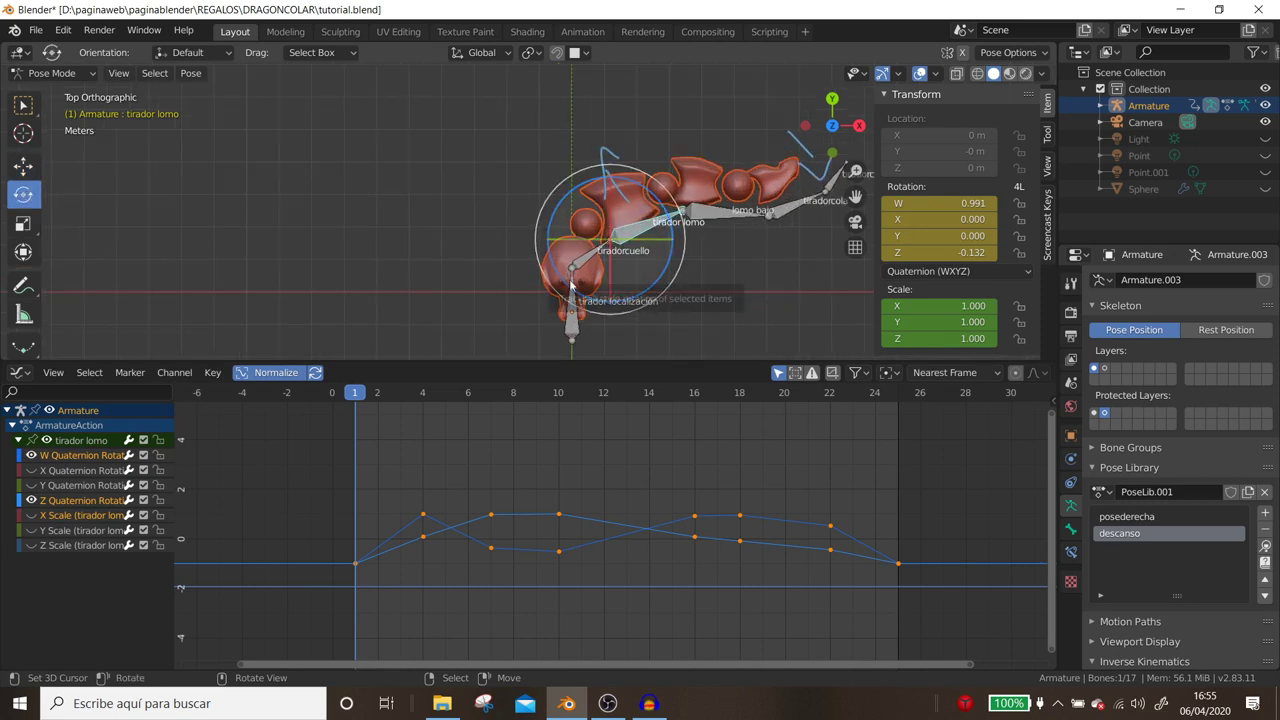
{"action": "mouse_move", "coordinate": [463, 518]}
{"action": "left_mouse_down"}
{"action": "mouse_move", "coordinate": [363, 574]}
{"action": "mouse_move", "coordinate": [446, 553]}
{"action": "left_mouse_up"}
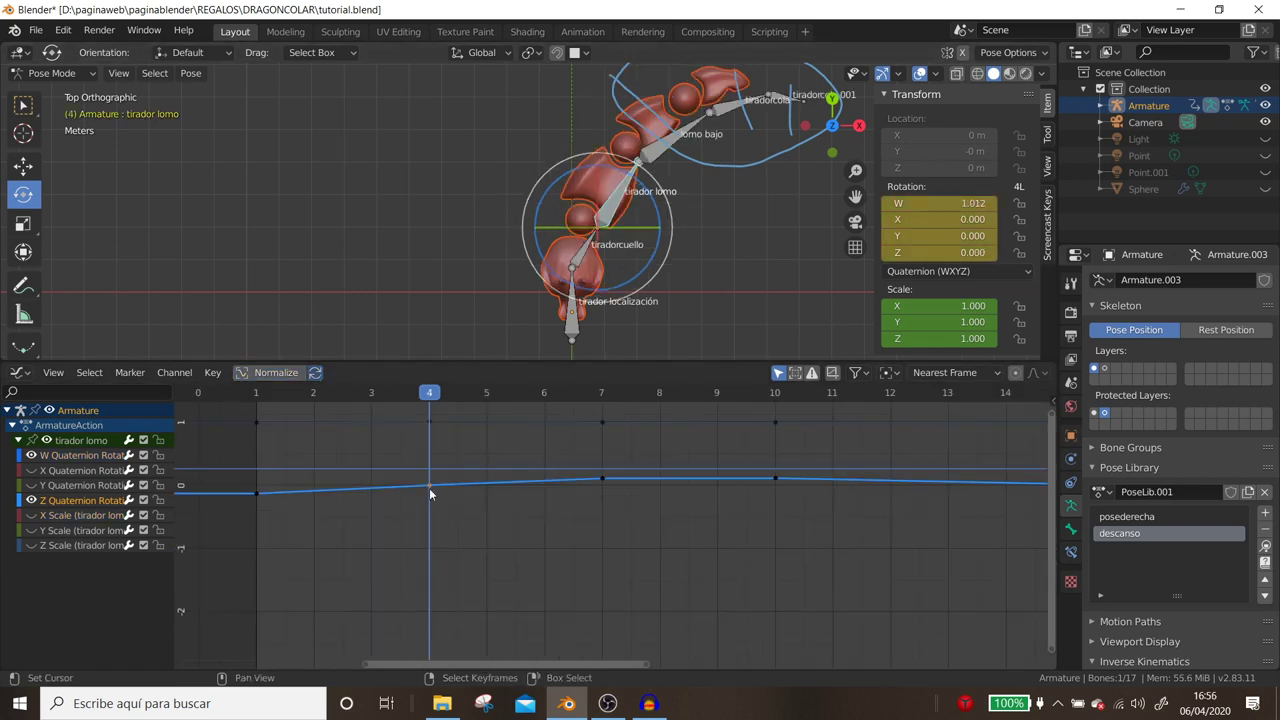
Try raising the frame-4 Z rotation key, undo it, and play the animation.
{"action": "key", "text": "g"}
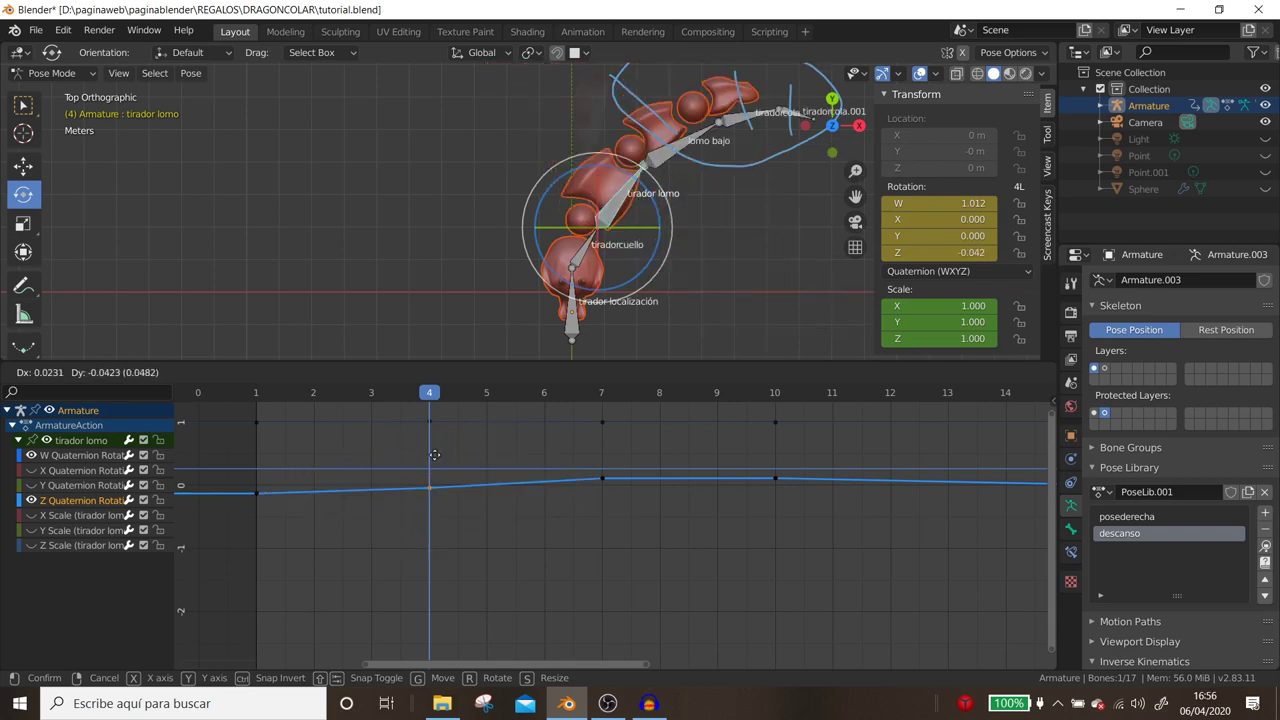
{"action": "left_click", "coordinate": [436, 424]}
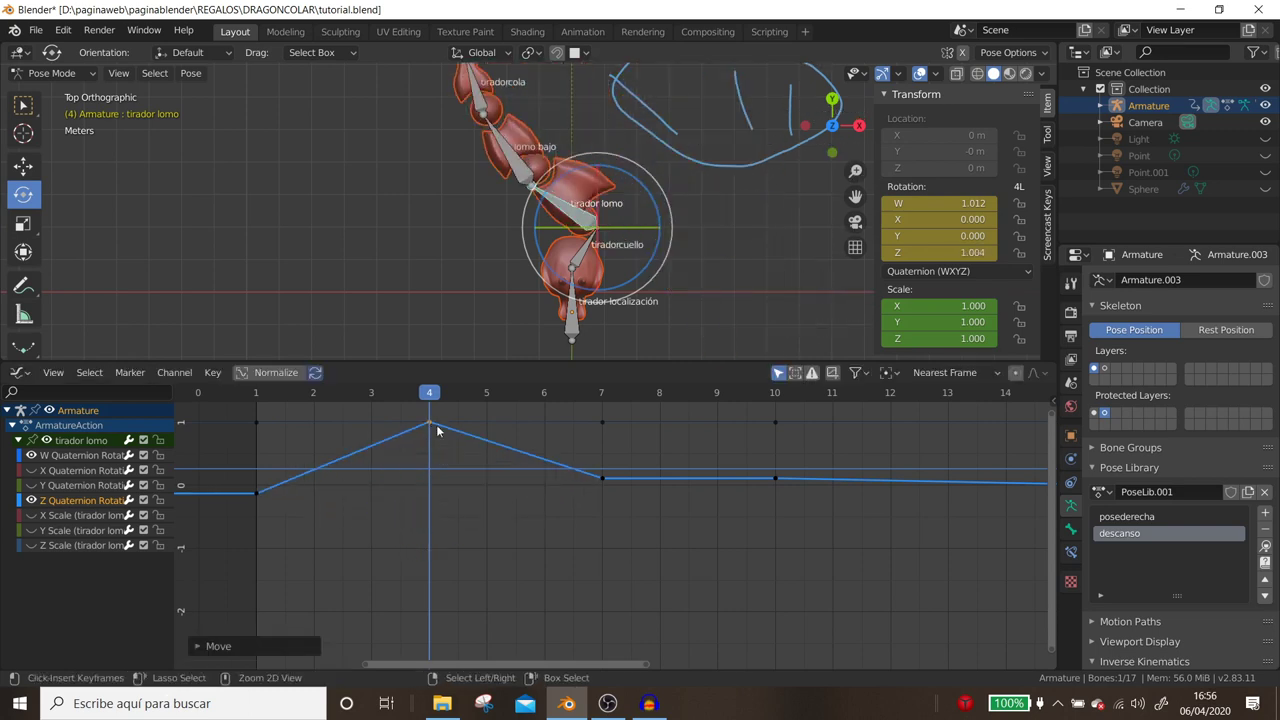
{"action": "key", "text": "ctrl+z"}
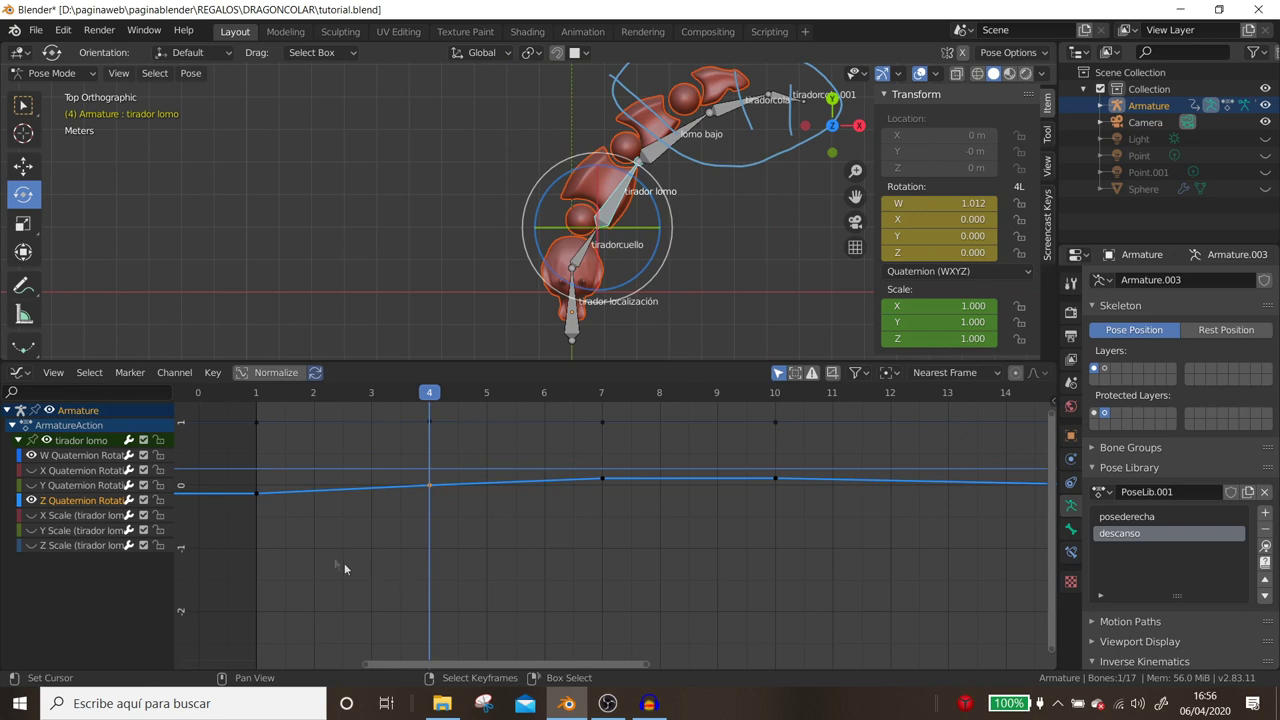
{"action": "mouse_move", "coordinate": [392, 554]}
{"action": "middle_mouse_down", "text": "ctrl"}
{"action": "mouse_move", "coordinate": [457, 542]}
{"action": "mouse_move", "coordinate": [349, 546]}
{"action": "middle_mouse_up", "text": "ctrl"}
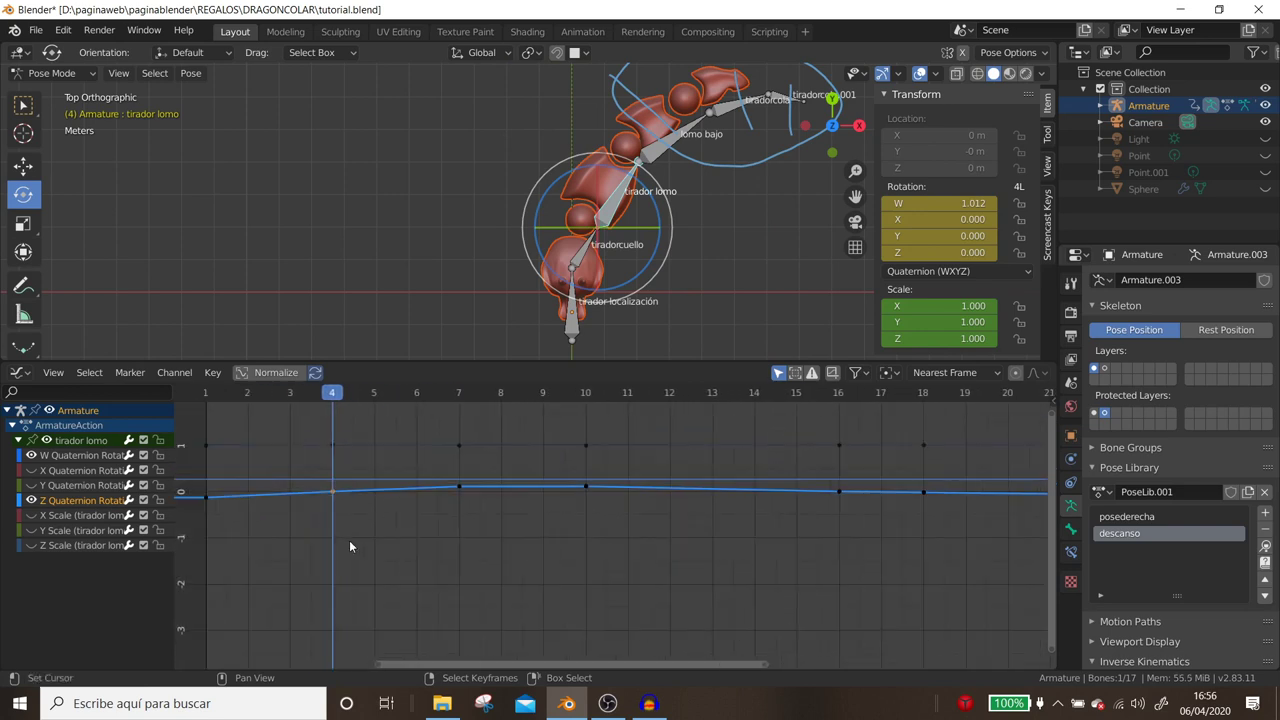
{"action": "key", "text": "space"}
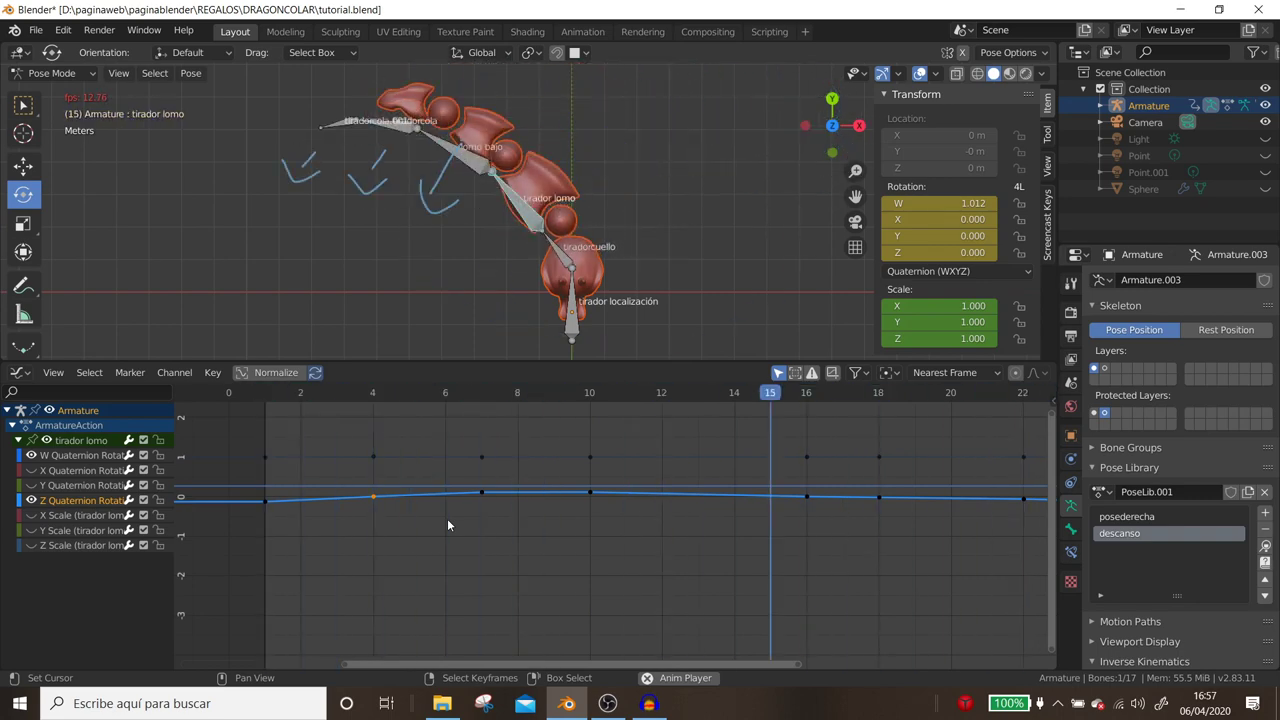
{"action": "key", "text": "space"}
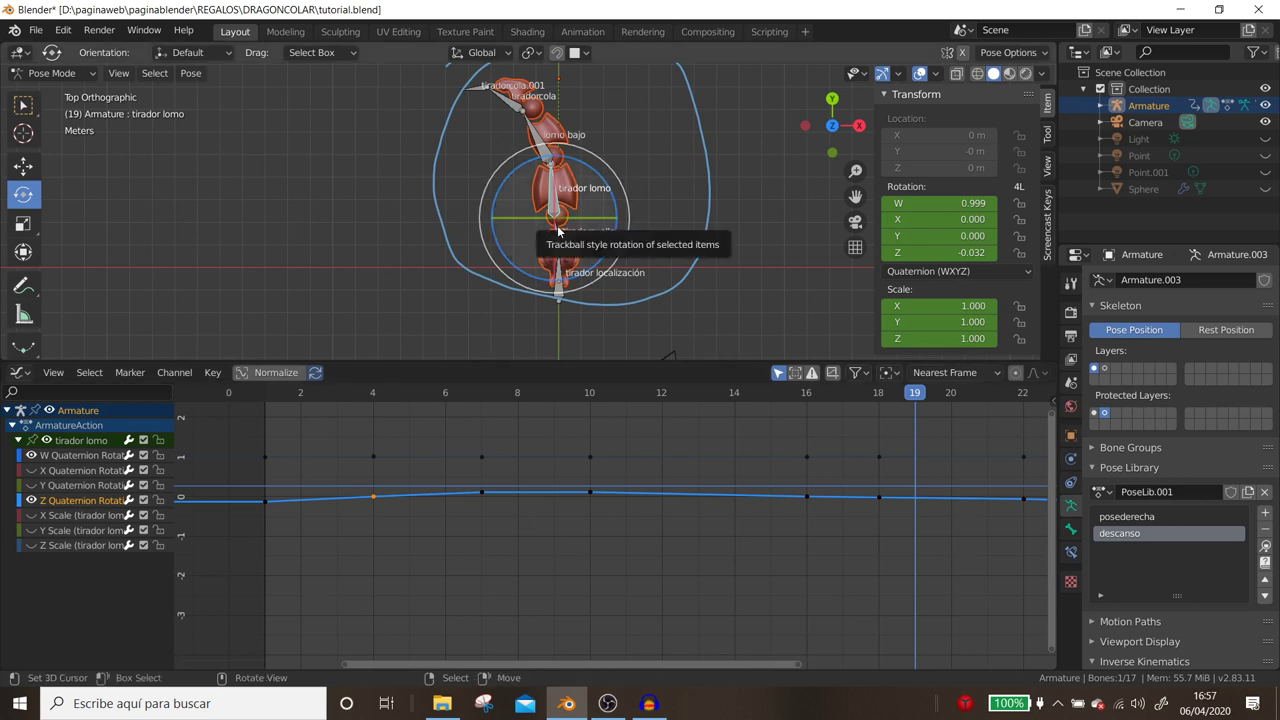
Toggle Normalize back on and open the Graph Editor sidebar with curve properties.
{"action": "left_click", "coordinate": [272, 372]}
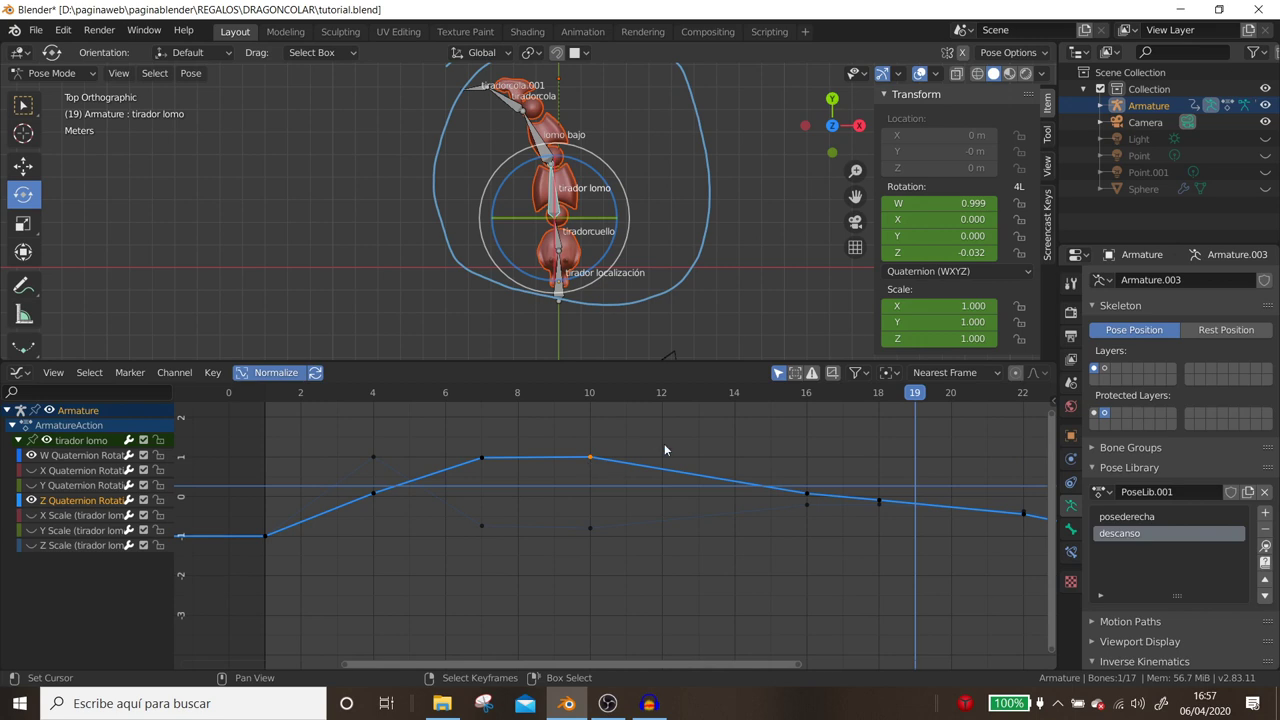
{"action": "left_click", "coordinate": [262, 376]}
{"action": "left_click", "coordinate": [267, 374]}
{"action": "left_click", "coordinate": [1052, 402]}
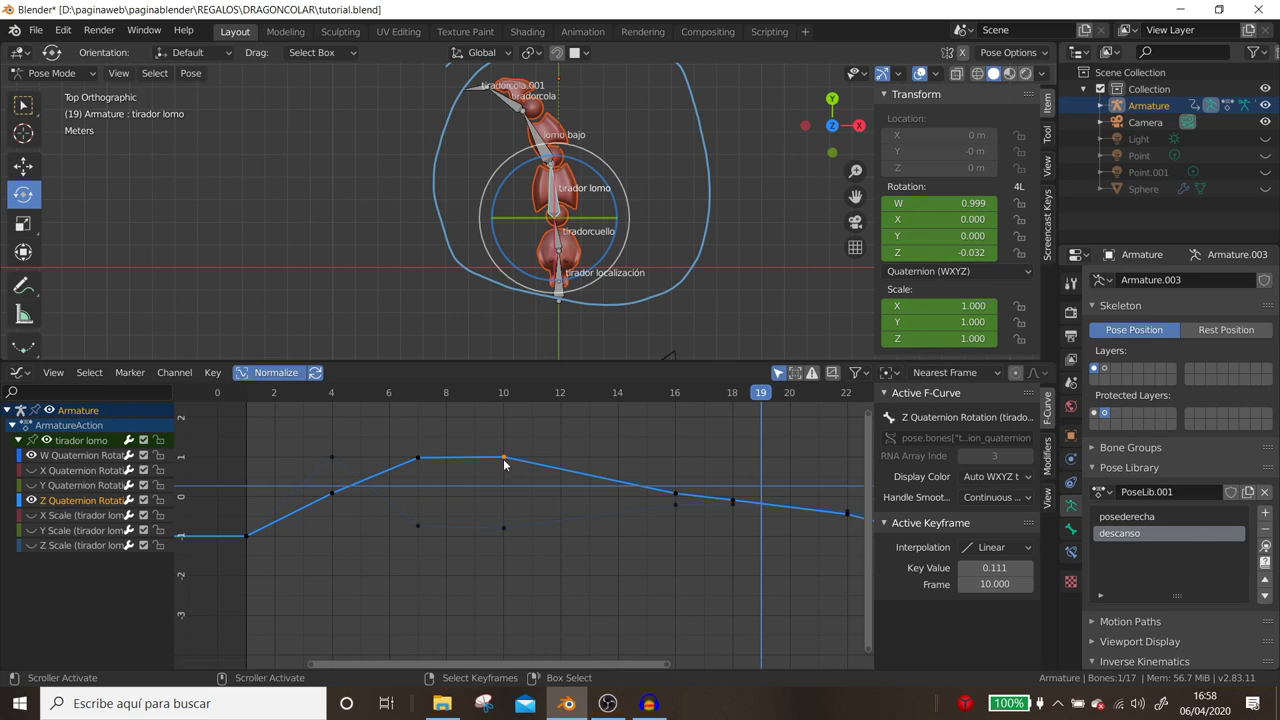
Set the frame-10 Z rotation keyframe's interpolation to Sinusoidal and play the animation.
{"action": "scroll", "coordinate": [504, 461], "scroll_direction": "up", "scroll_amount": 1}
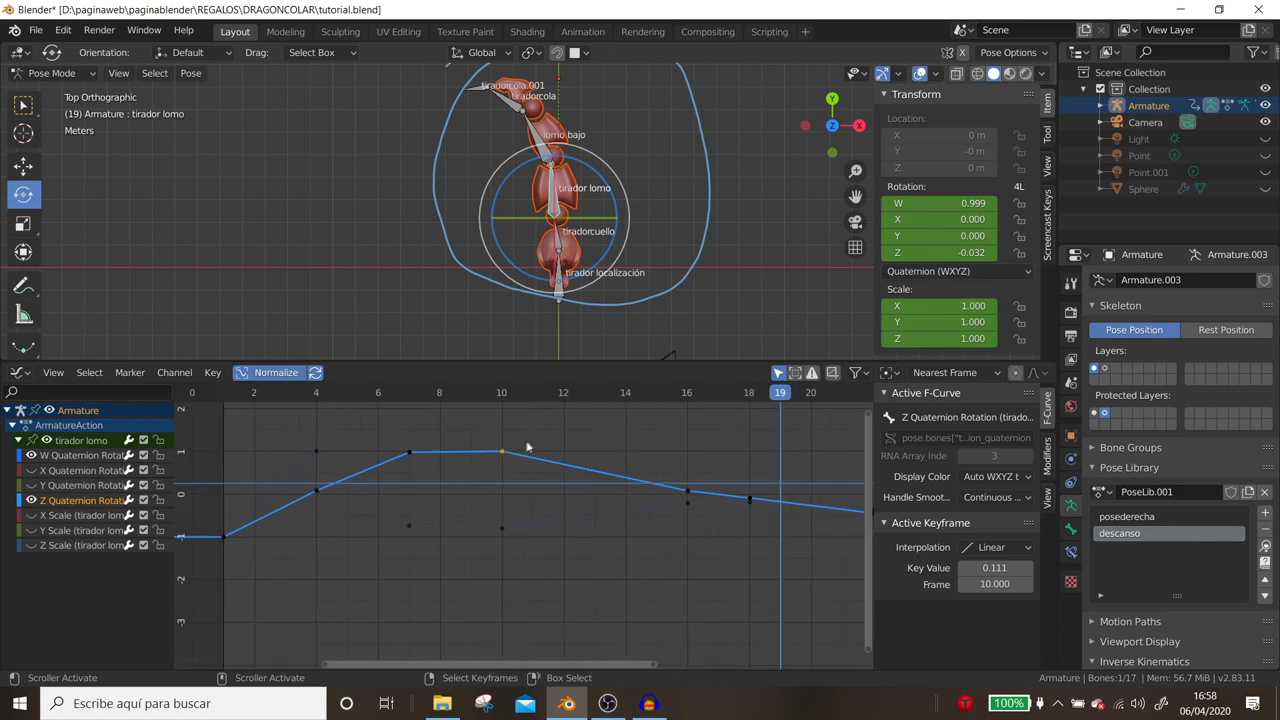
{"action": "left_click", "coordinate": [994, 549]}
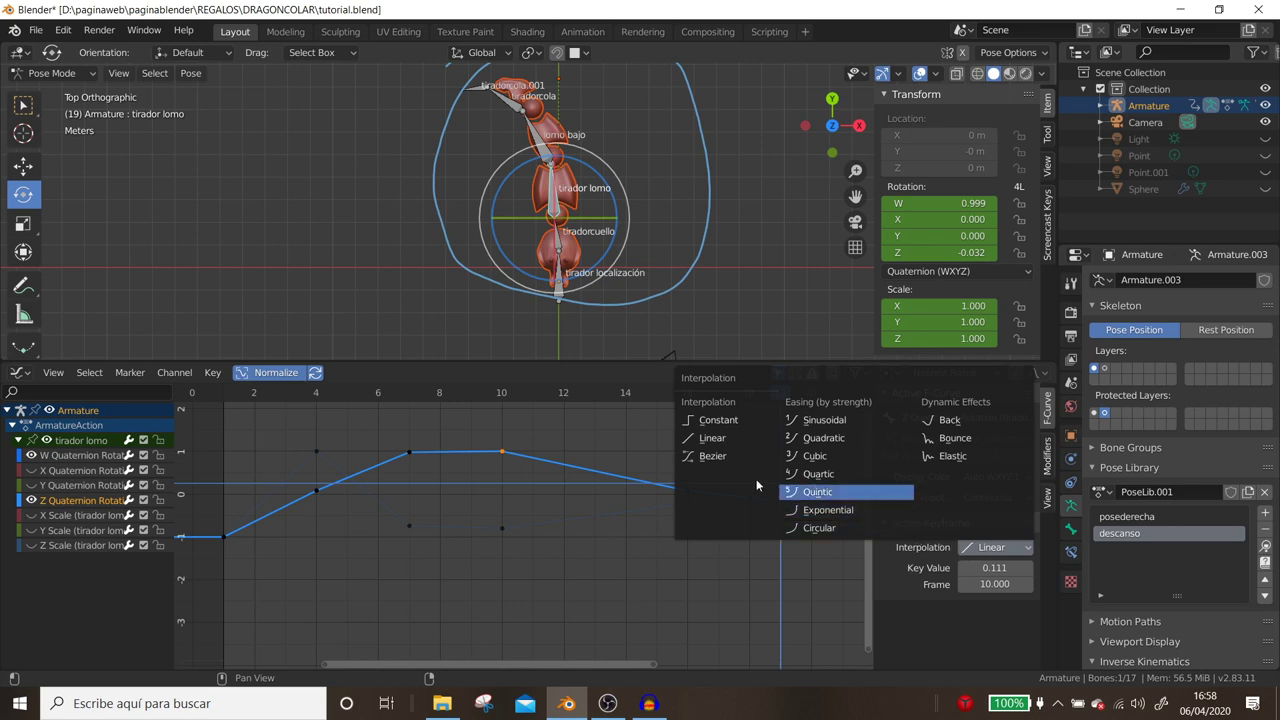
{"action": "left_click", "coordinate": [815, 420]}
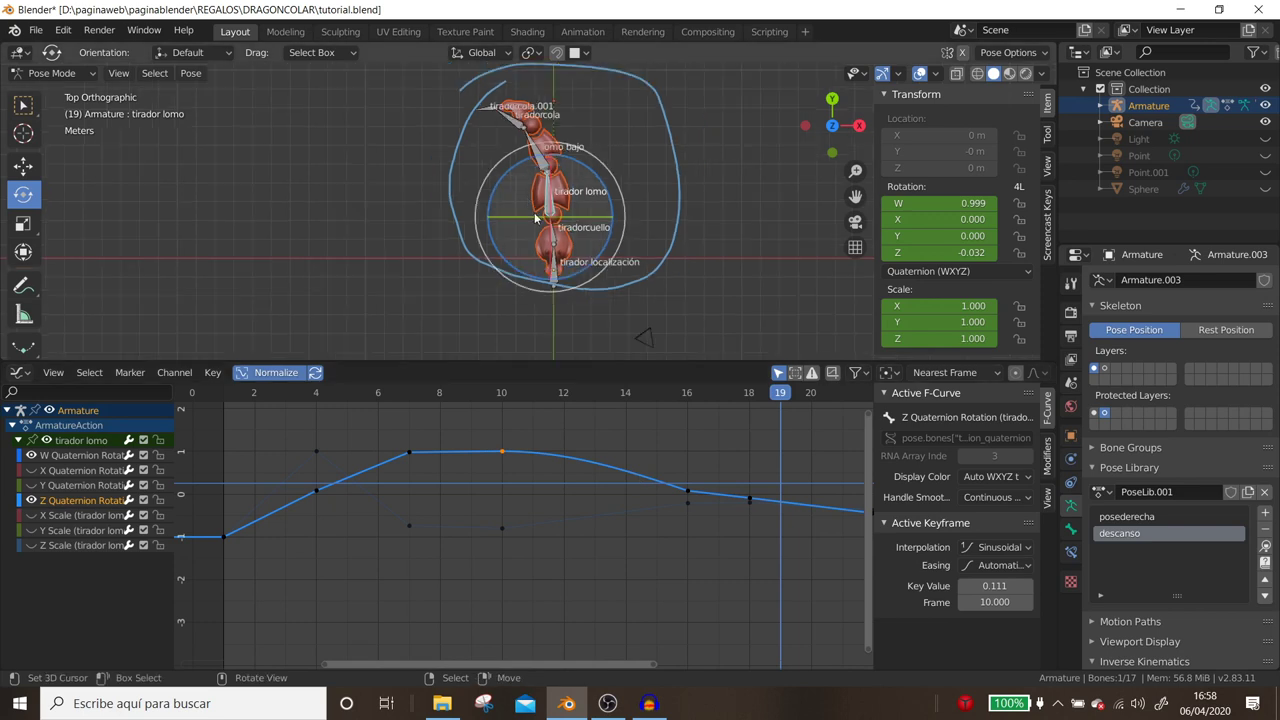
{"action": "scroll", "coordinate": [527, 205], "scroll_direction": "down", "scroll_amount": 3}
{"action": "left_click", "coordinate": [23, 285]}
{"action": "left_click", "coordinate": [266, 372]}
{"action": "key", "text": "space"}
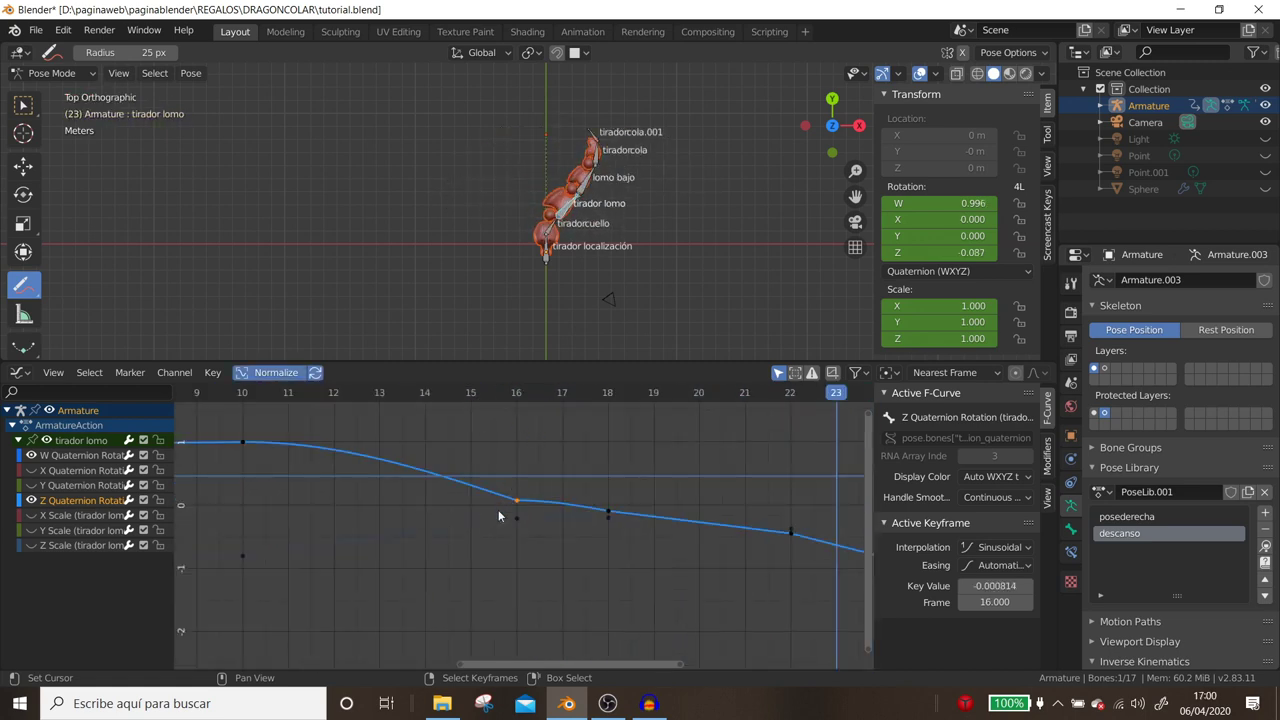
Try Constant interpolation on the frame-16 key, play it, then revert it to Linear.
{"action": "left_click", "coordinate": [1000, 552]}
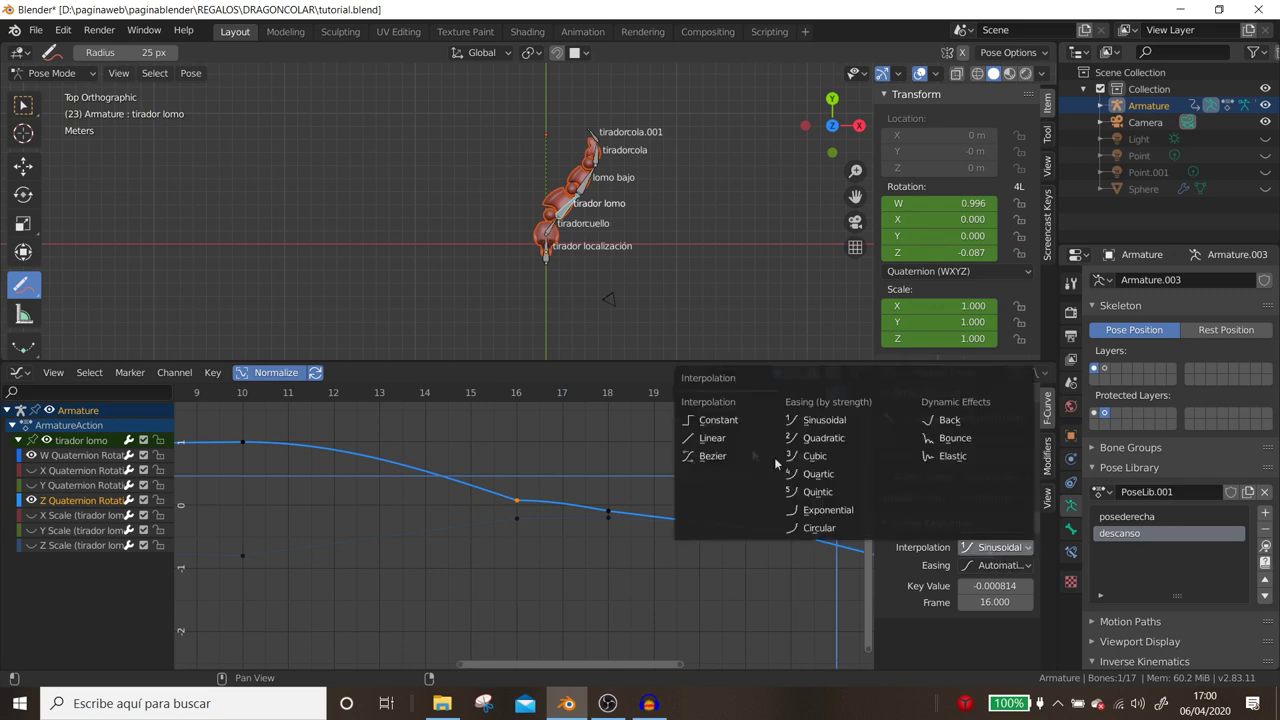
{"action": "left_click", "coordinate": [715, 428]}
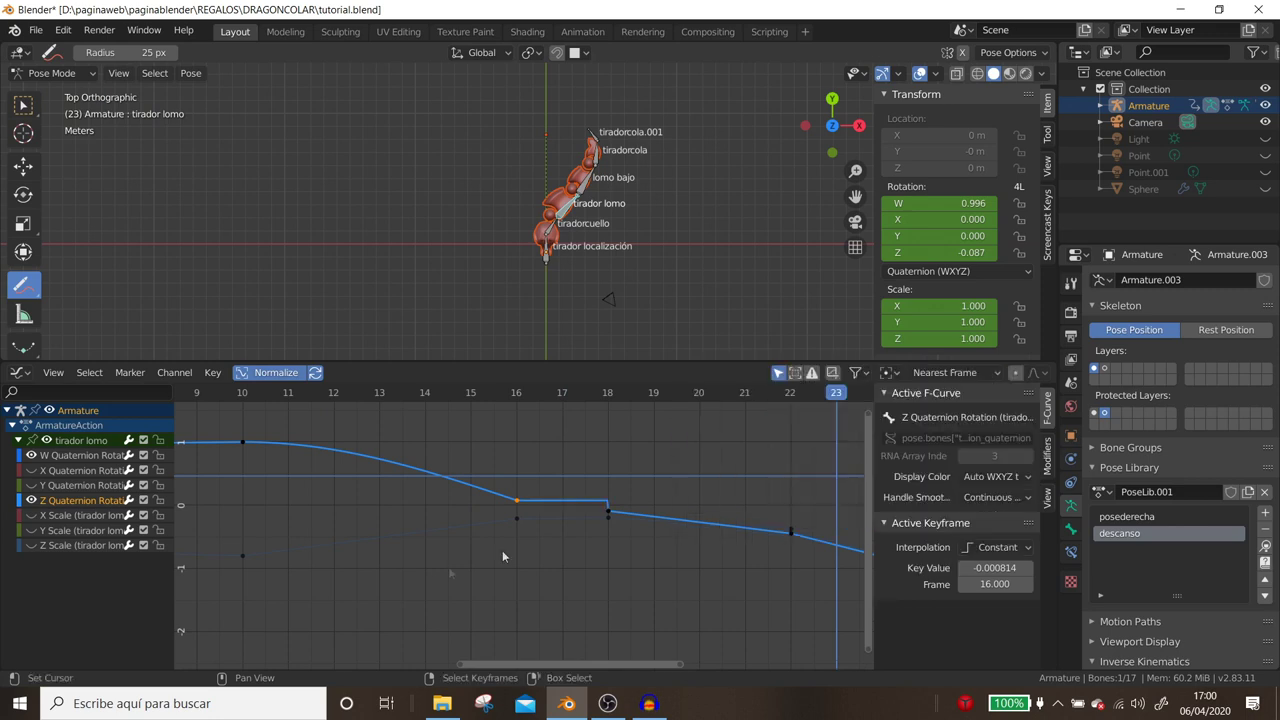
{"action": "key", "text": "space"}
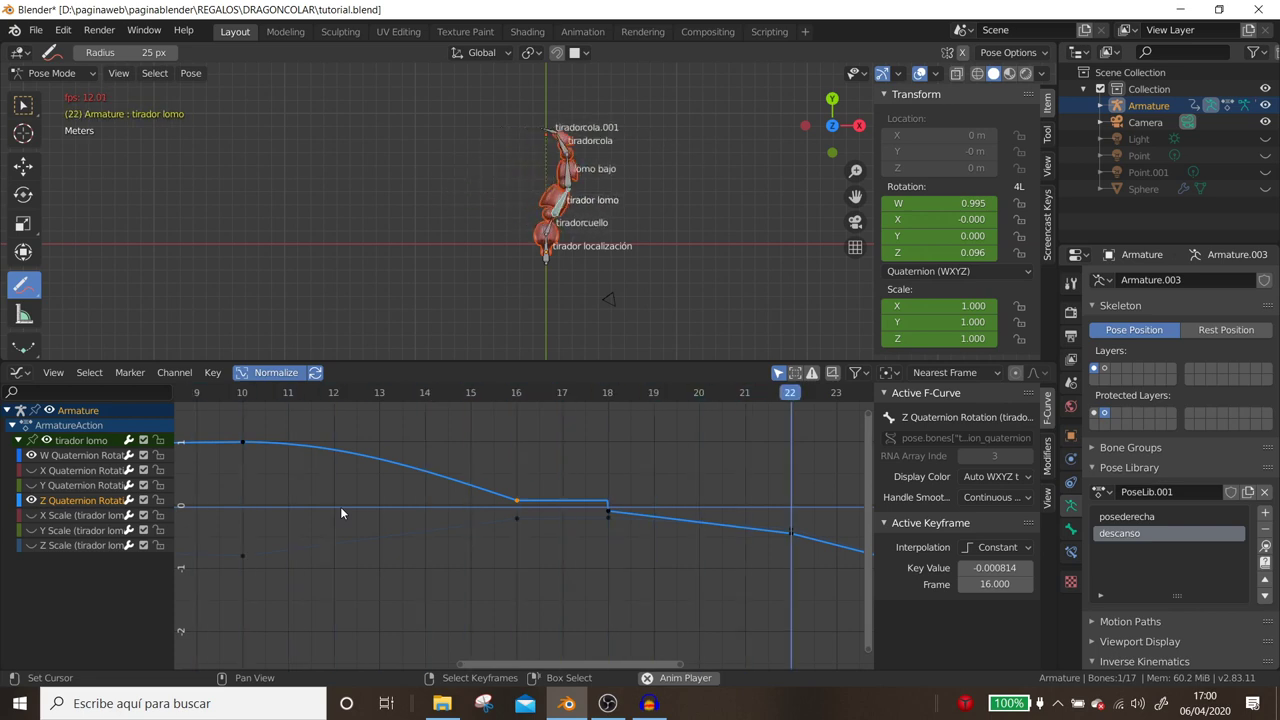
{"action": "key", "text": "space"}
{"action": "key", "text": "shift+Right"}
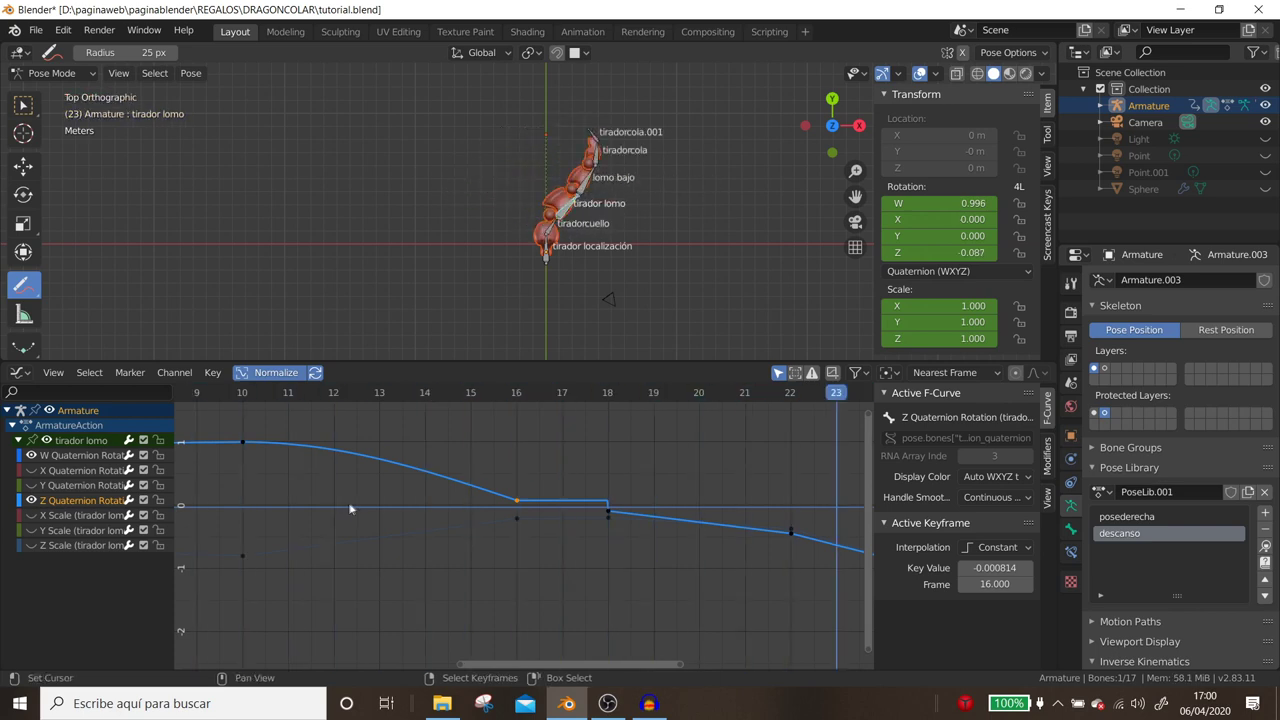
{"action": "left_click", "coordinate": [965, 539]}
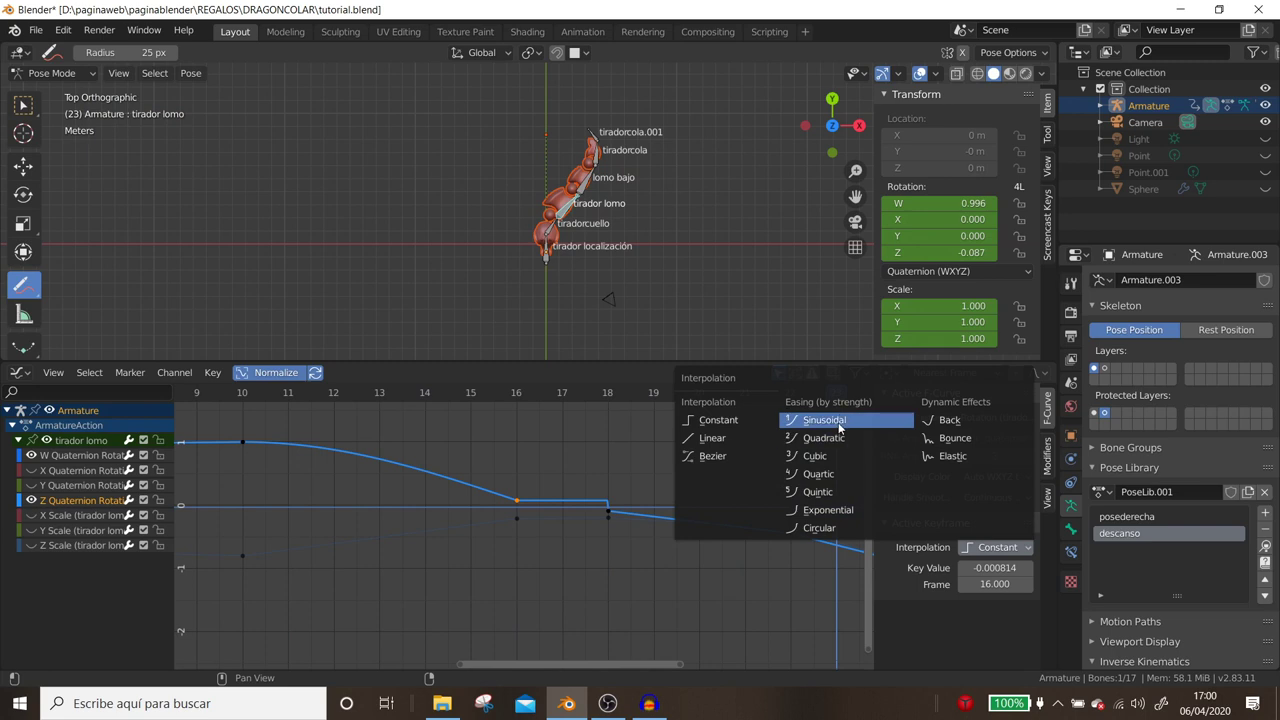
{"action": "left_click", "coordinate": [728, 440]}
Set the frame-10 key to Constant interpolation and play back to check the hold.
{"action": "left_click", "coordinate": [247, 445]}
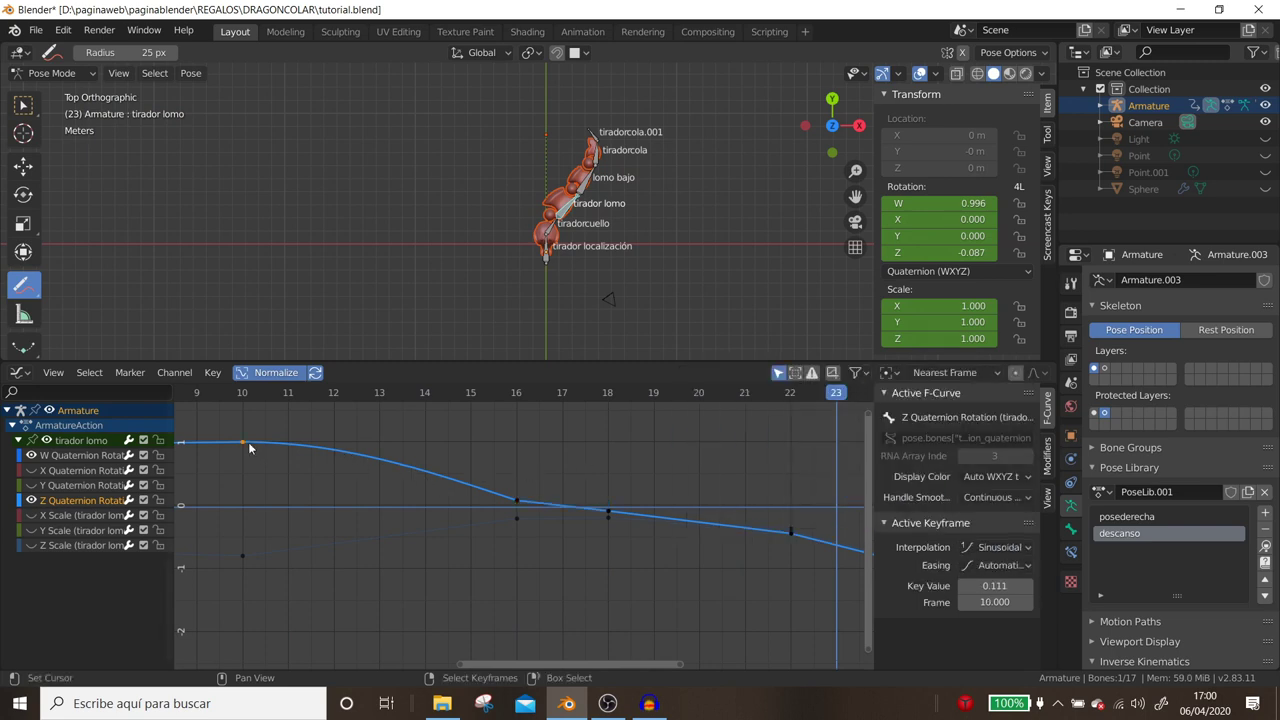
{"action": "left_click", "coordinate": [985, 552]}
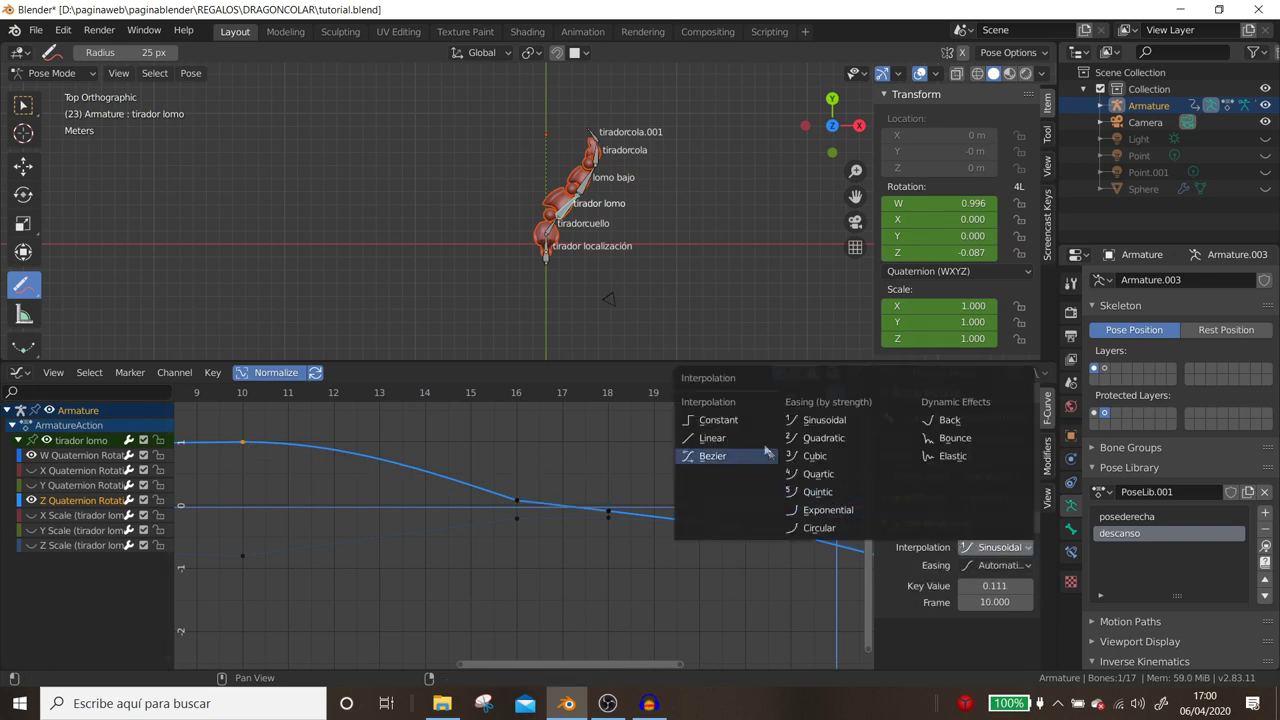
{"action": "left_click", "coordinate": [744, 421]}
{"action": "key", "text": "space"}
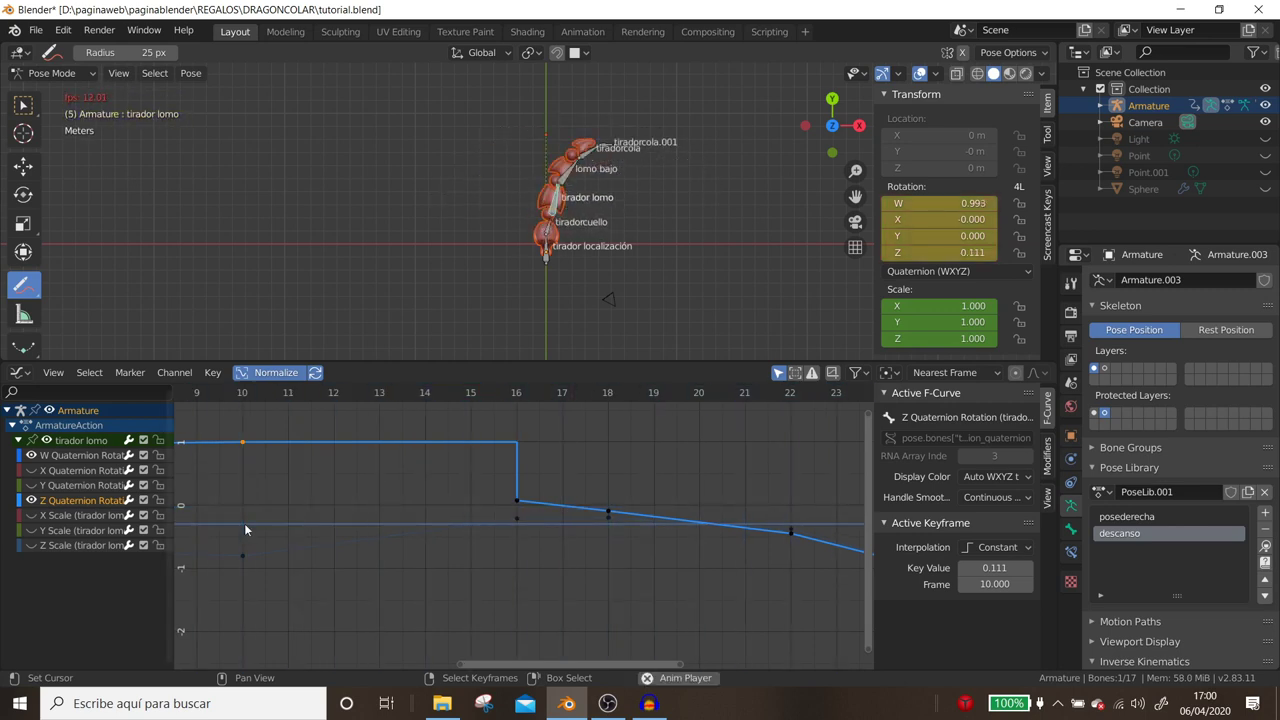
{"action": "key", "text": "space"}
{"action": "left_click", "coordinate": [256, 373]}
{"action": "key", "text": "space"}
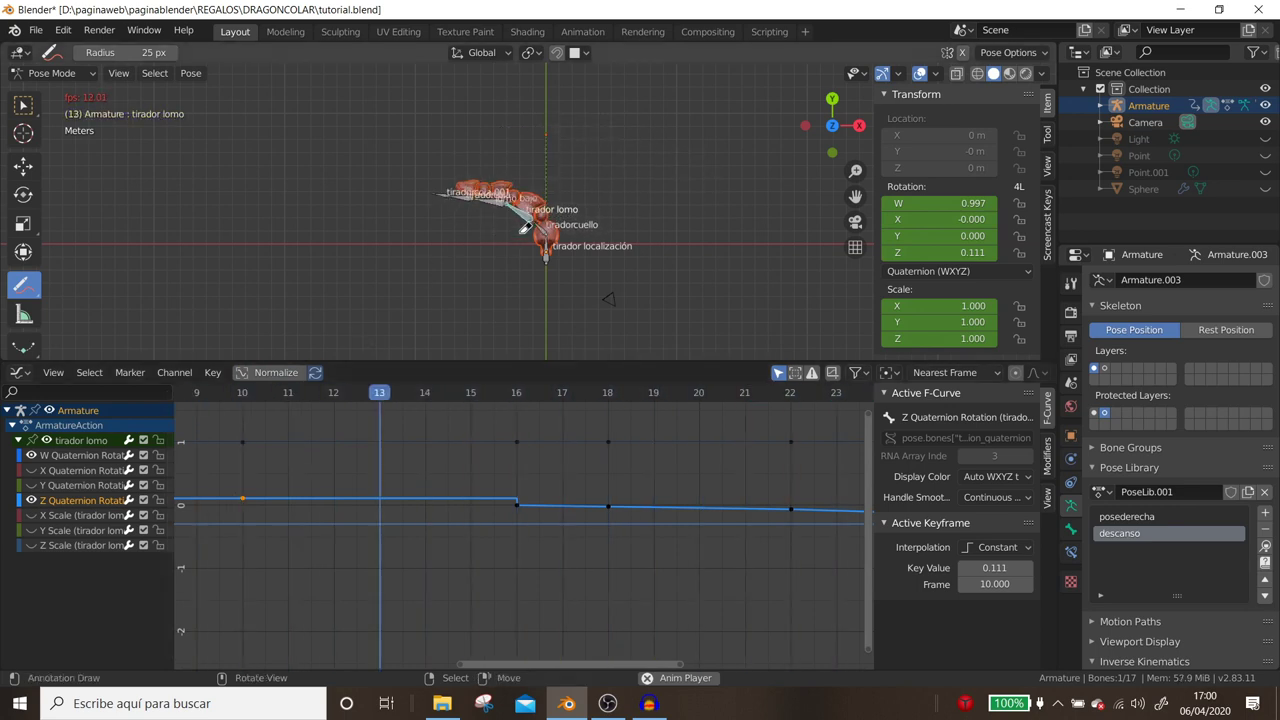
{"action": "key", "text": "space"}
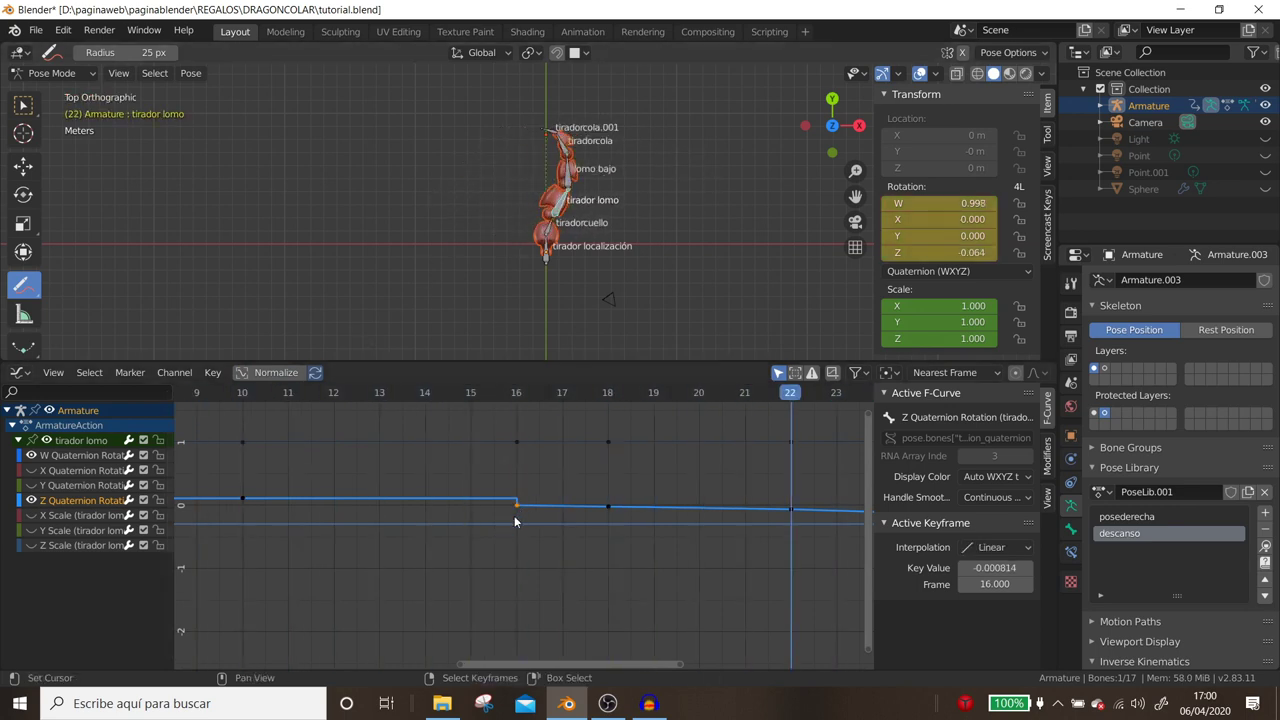
Lower the frame-16 Z rotation key to about -0.413 and play to check the dip.
{"action": "key", "text": "g"}
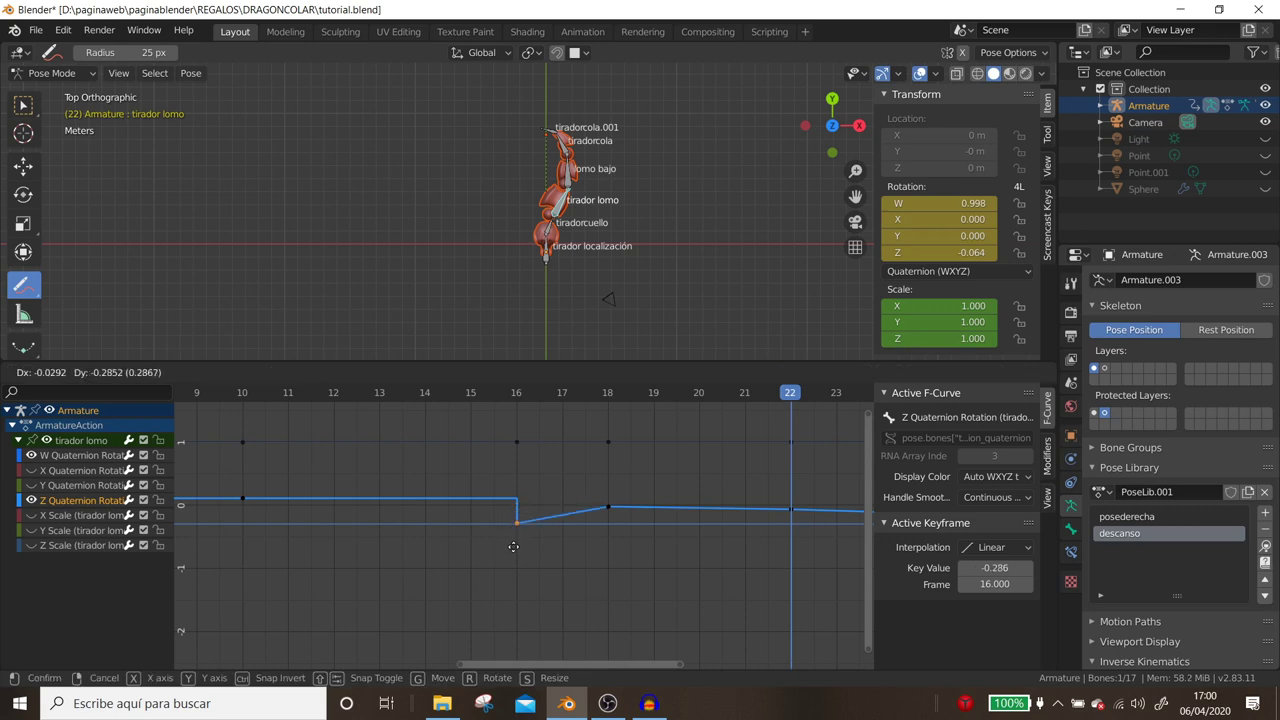
{"action": "left_click", "coordinate": [512, 552]}
{"action": "key", "text": "space"}
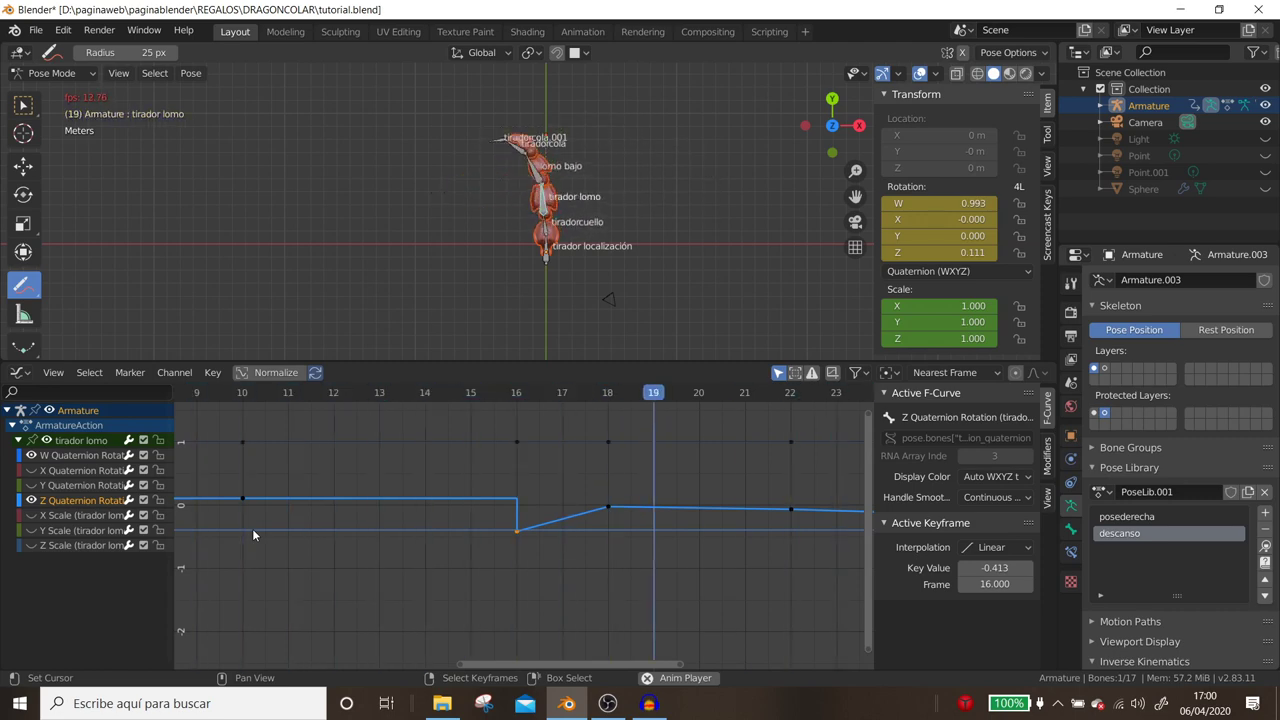
{"action": "key", "text": "space"}
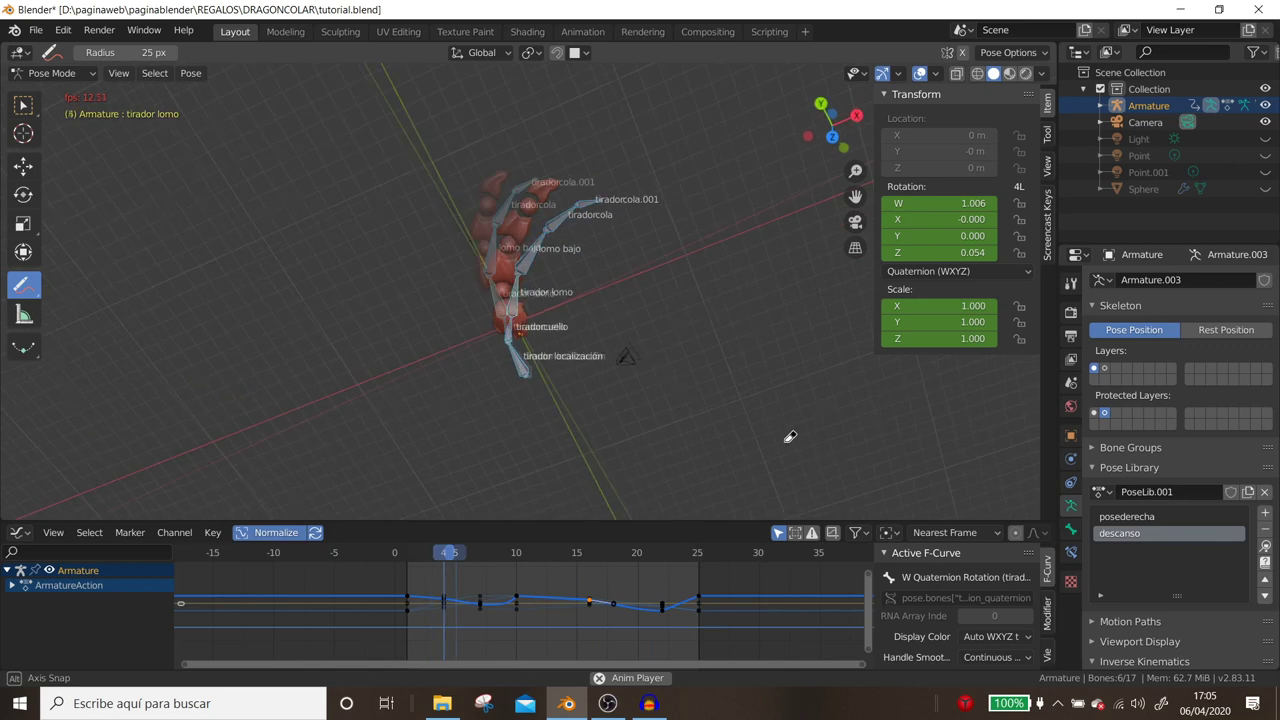
{"action": "middle_click_drag", "start_coordinate": [759, 357], "coordinate": [741, 329]}
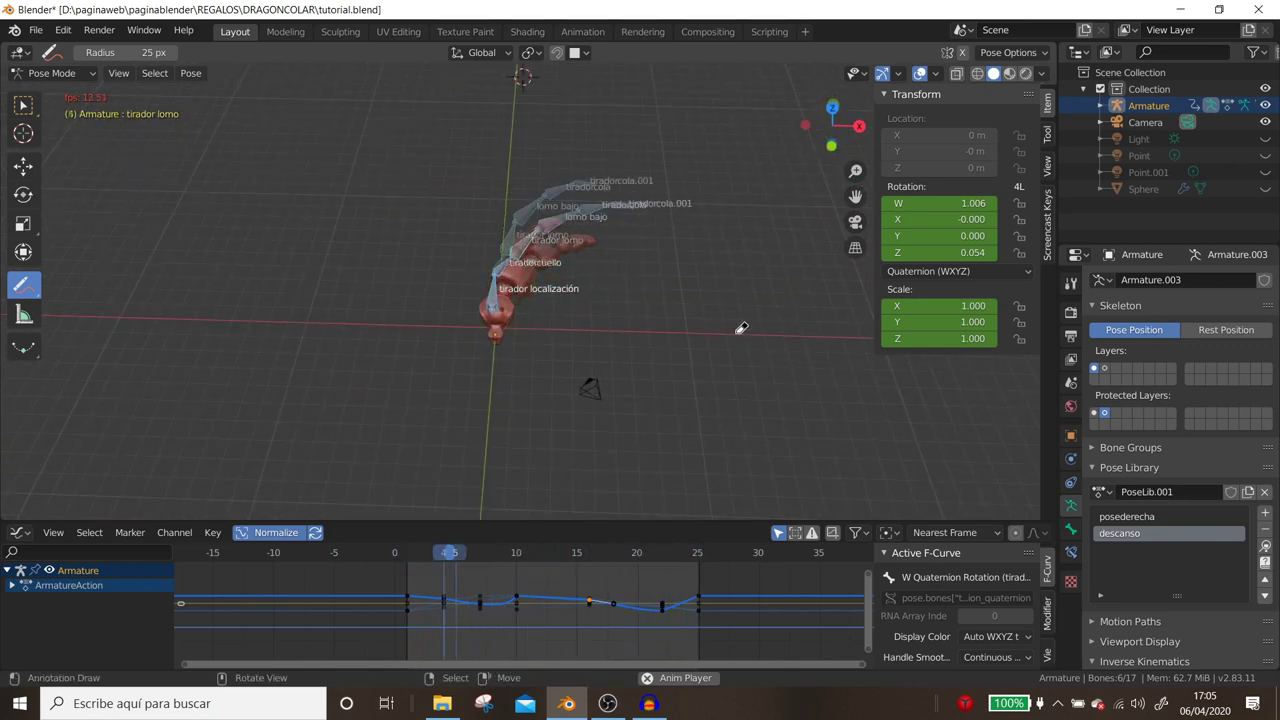